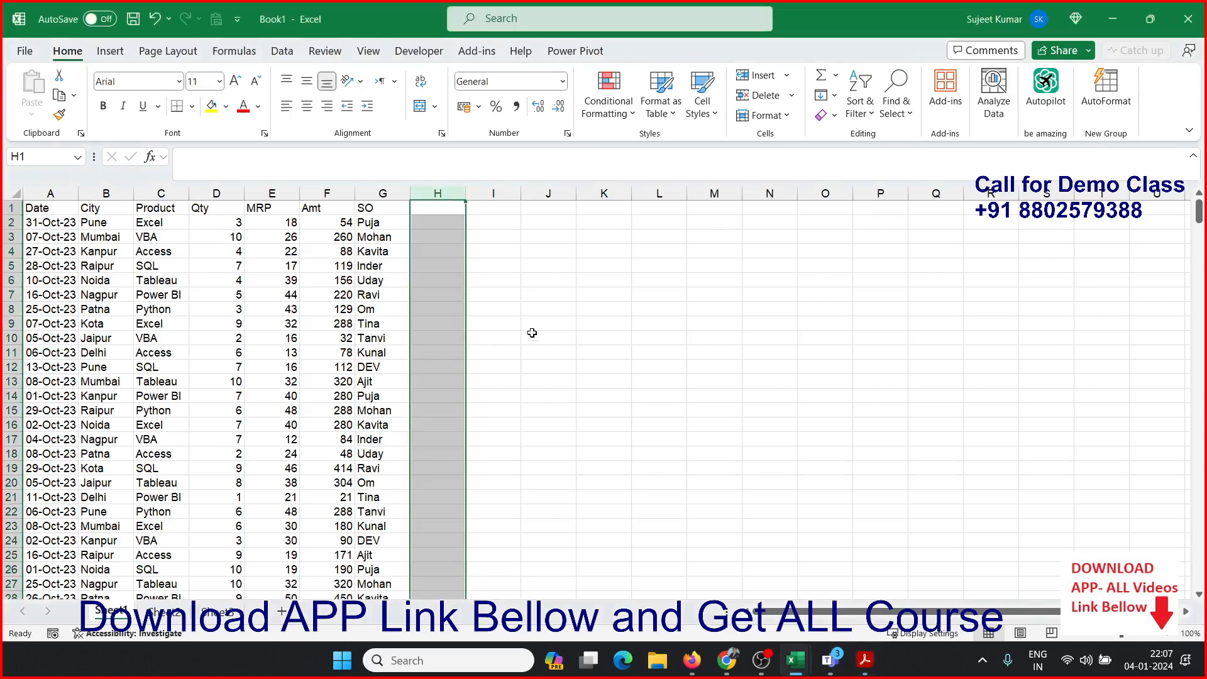
click(538, 309)
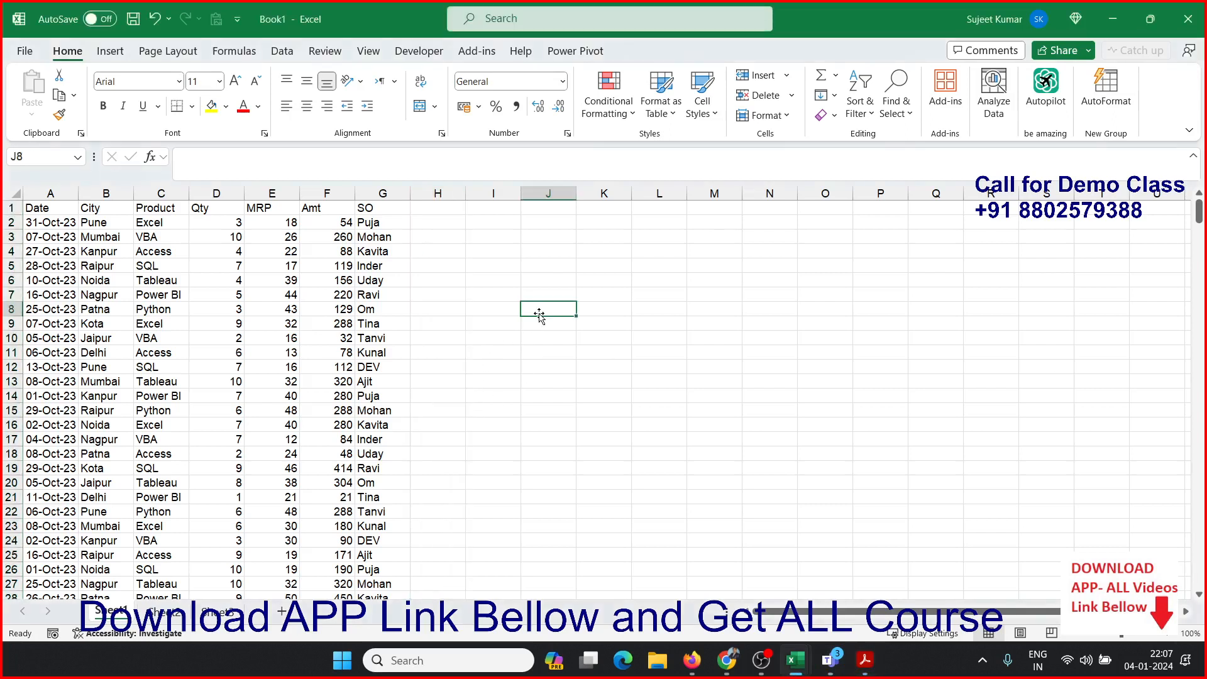
click(558, 278)
mouse_move(558, 278)
mouse_down()
mouse_move(808, 342)
mouse_move(800, 329)
mouse_move(541, 304)
mouse_move(542, 284)
mouse_up()
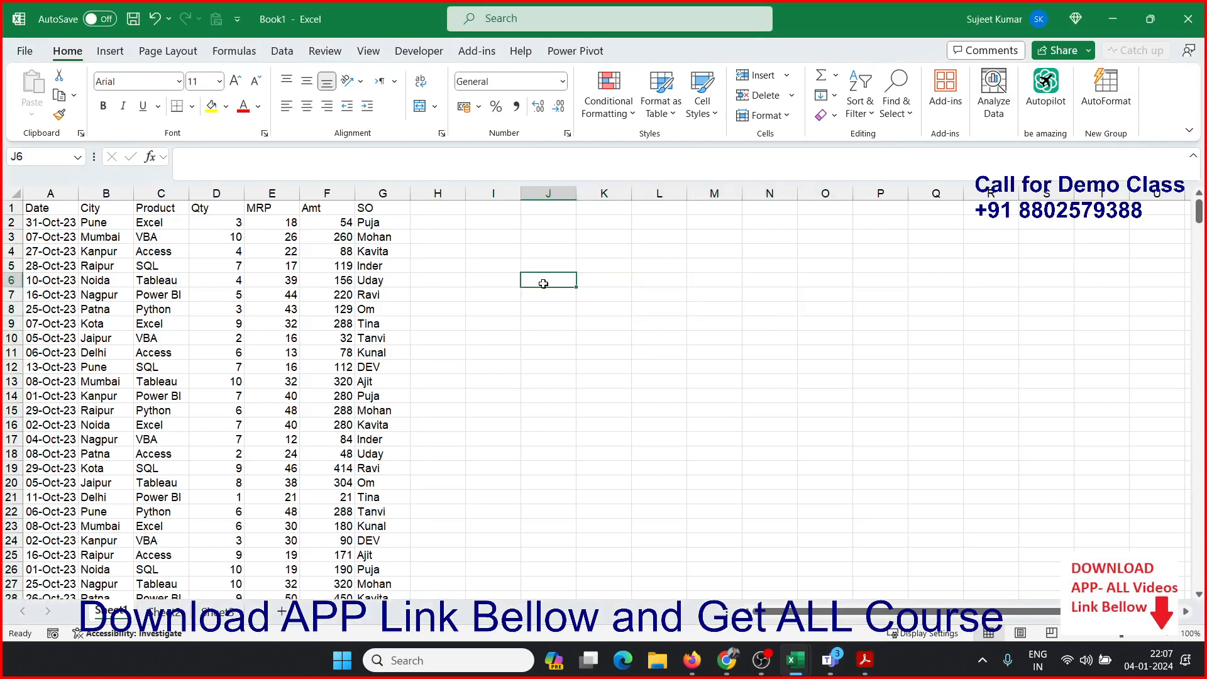
text(=)
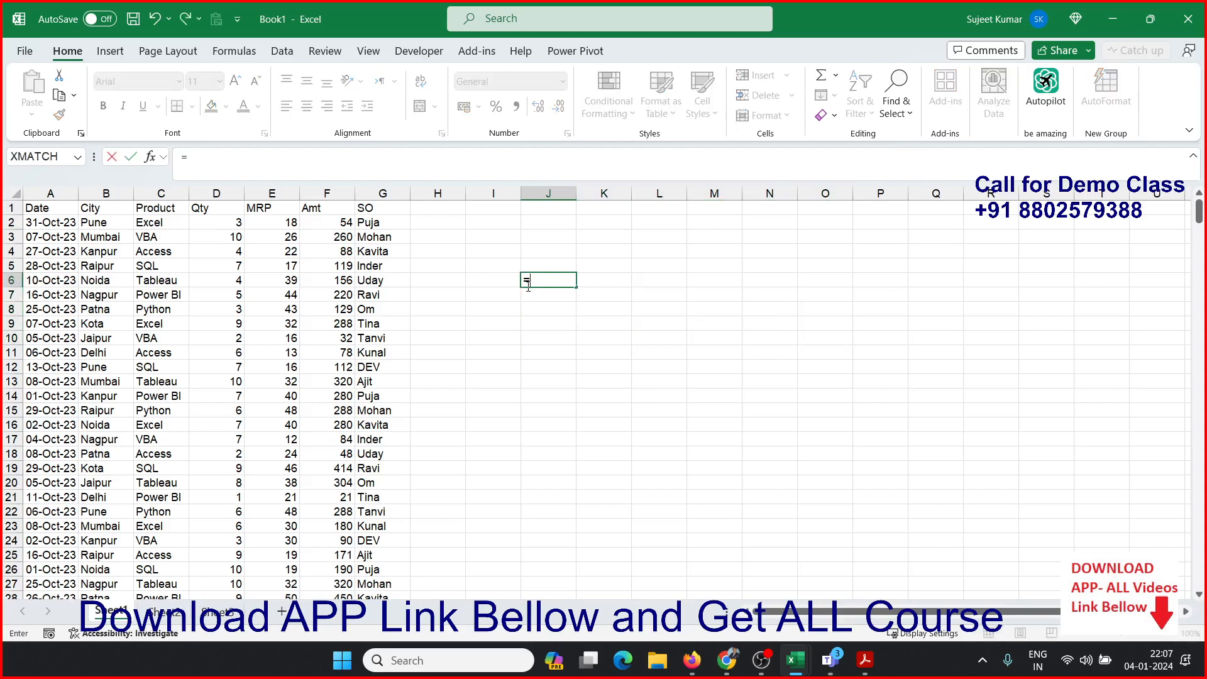
key(Escape)
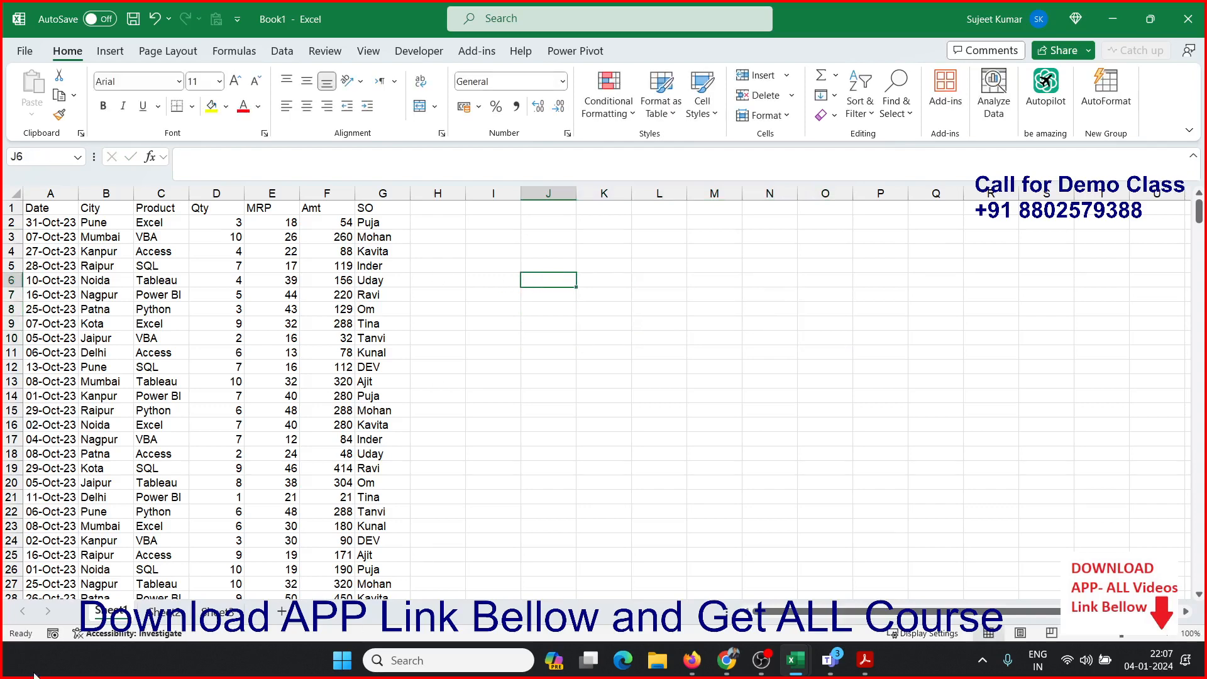
- In cell C4 of Sheet2, enter the Python formula df=xl("Sheet1!A1:G439", headers=True)
click(156, 613)
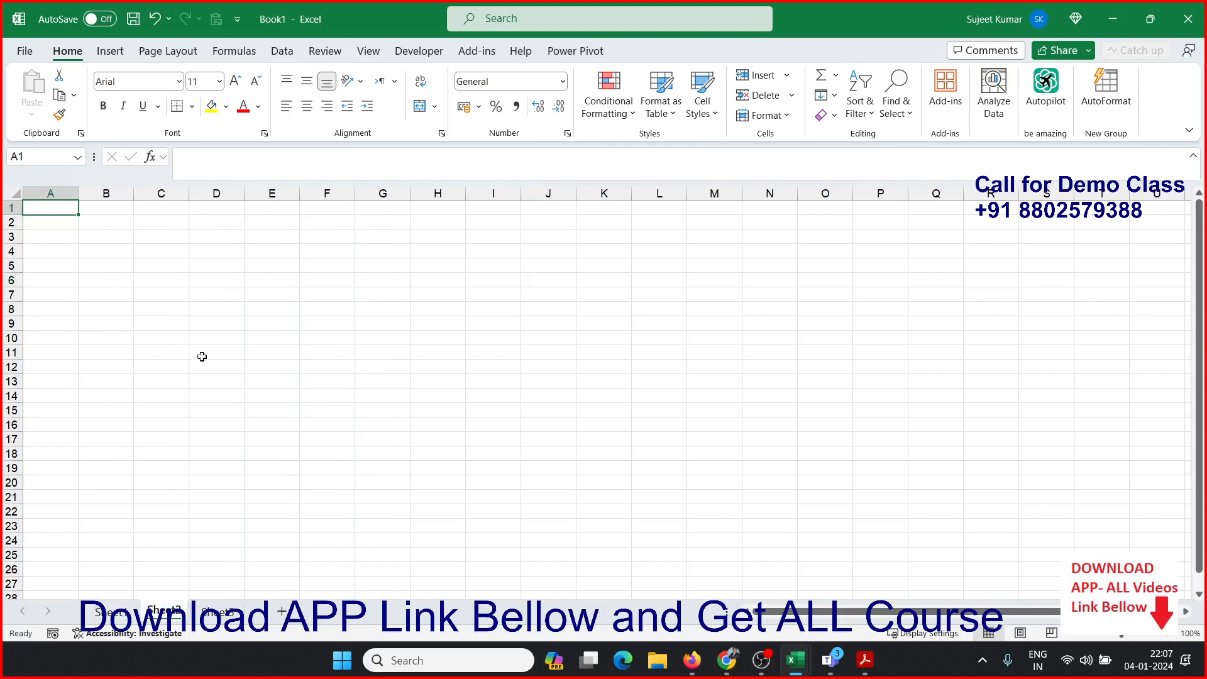
click(167, 245)
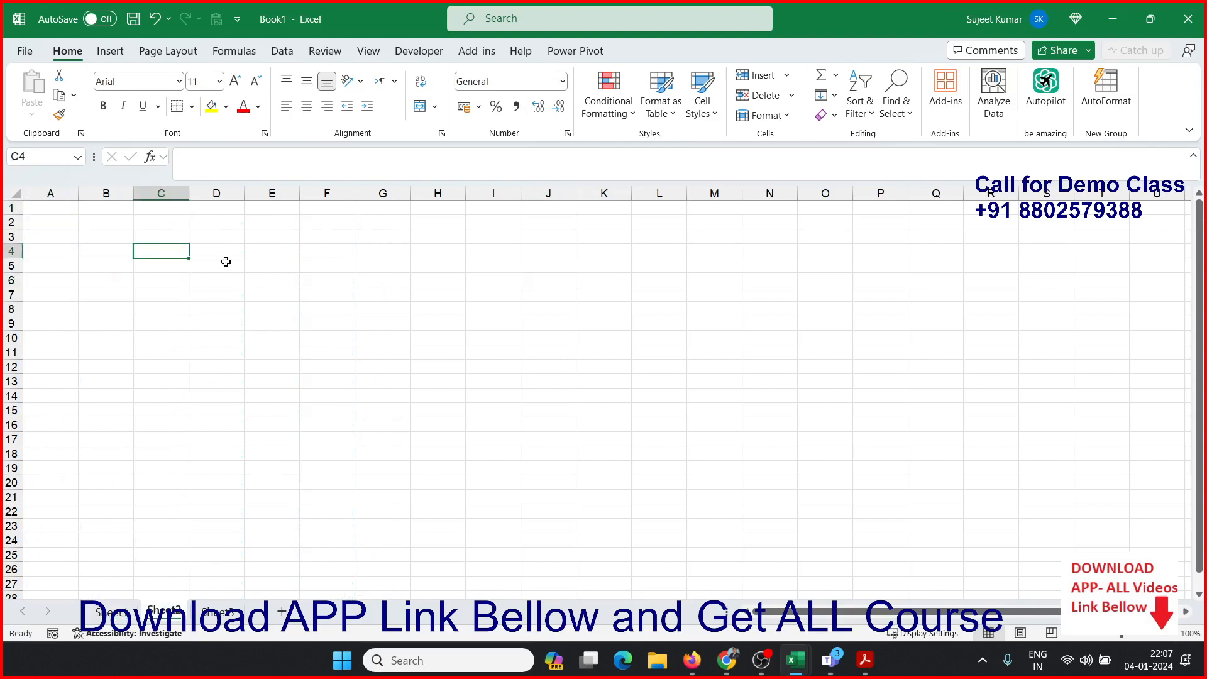
text(=py)
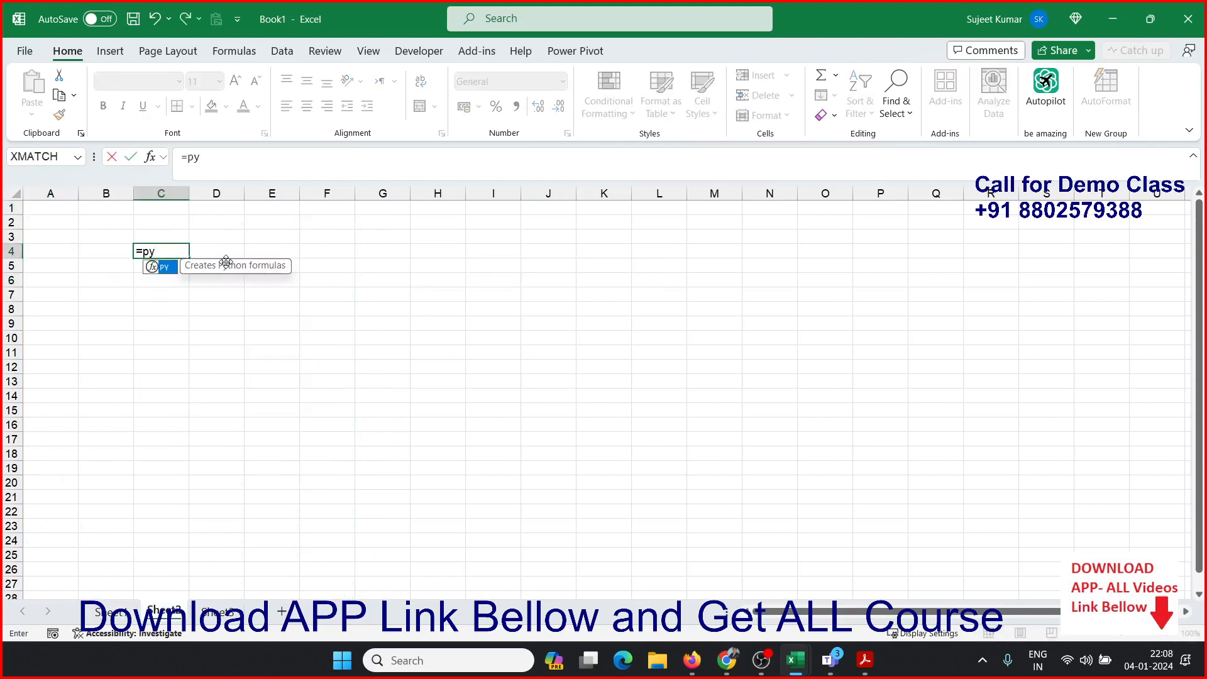
key(Tab)
text(df)
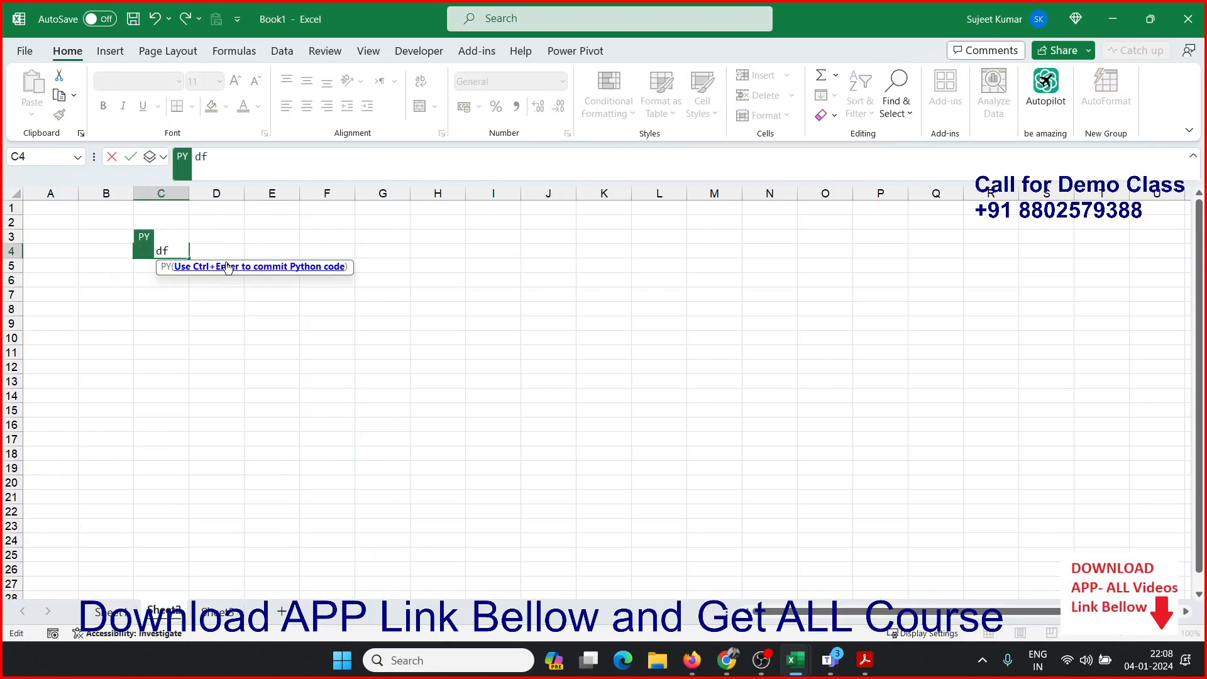
text(=)
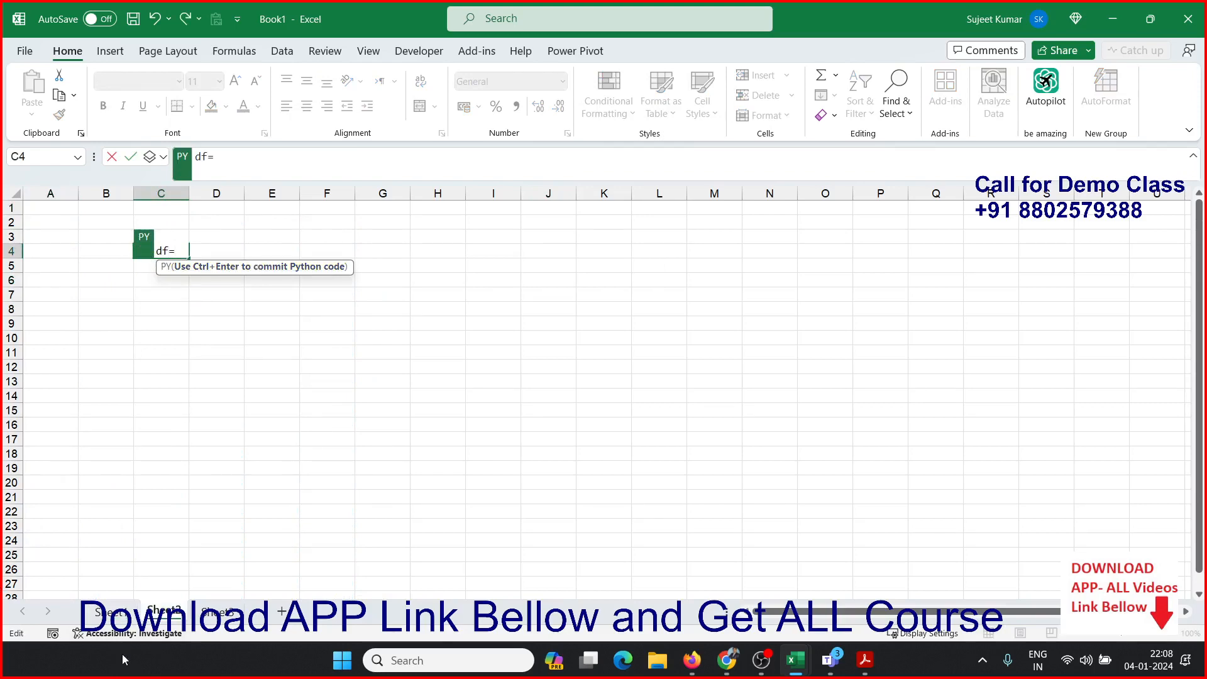
click(120, 618)
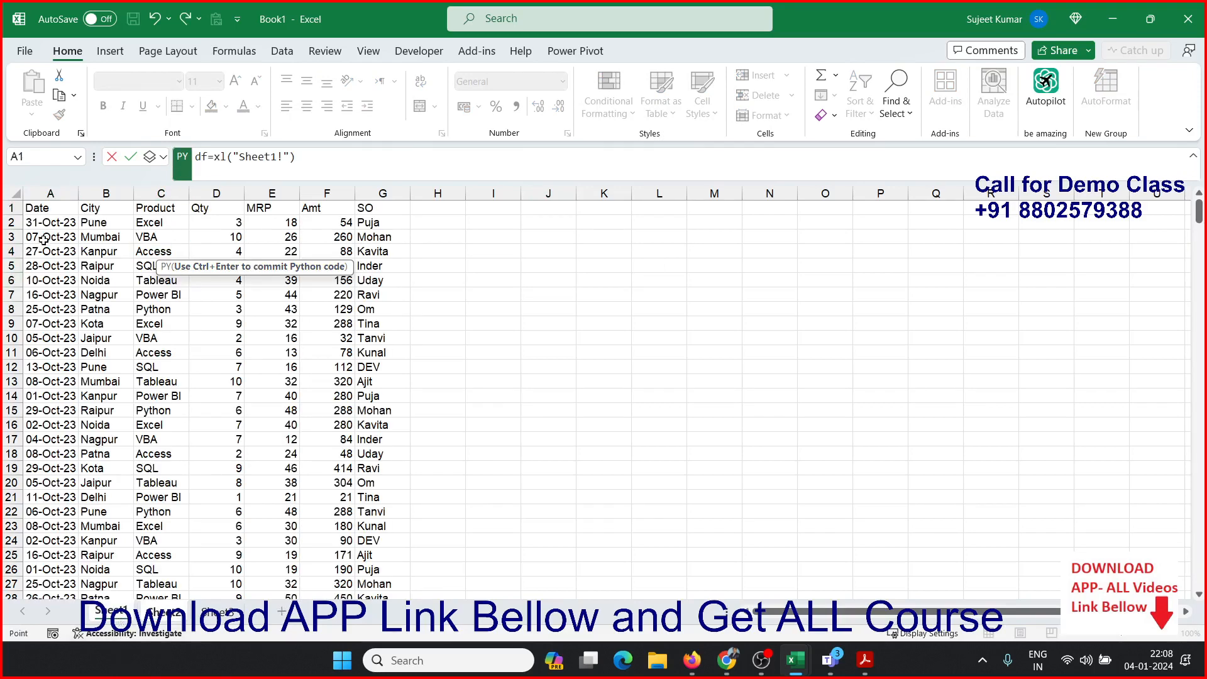
click(28, 213)
key(ctrl+shift+Right)
key(ctrl+shift+Down)
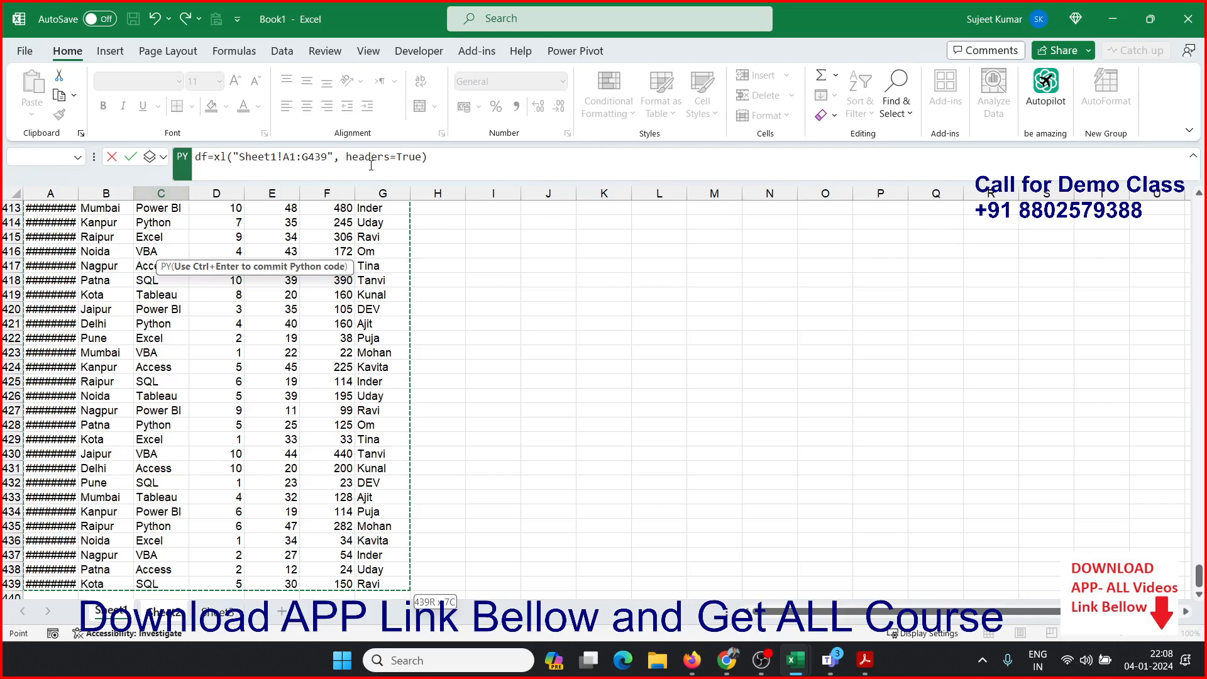
key(ctrl+Return)
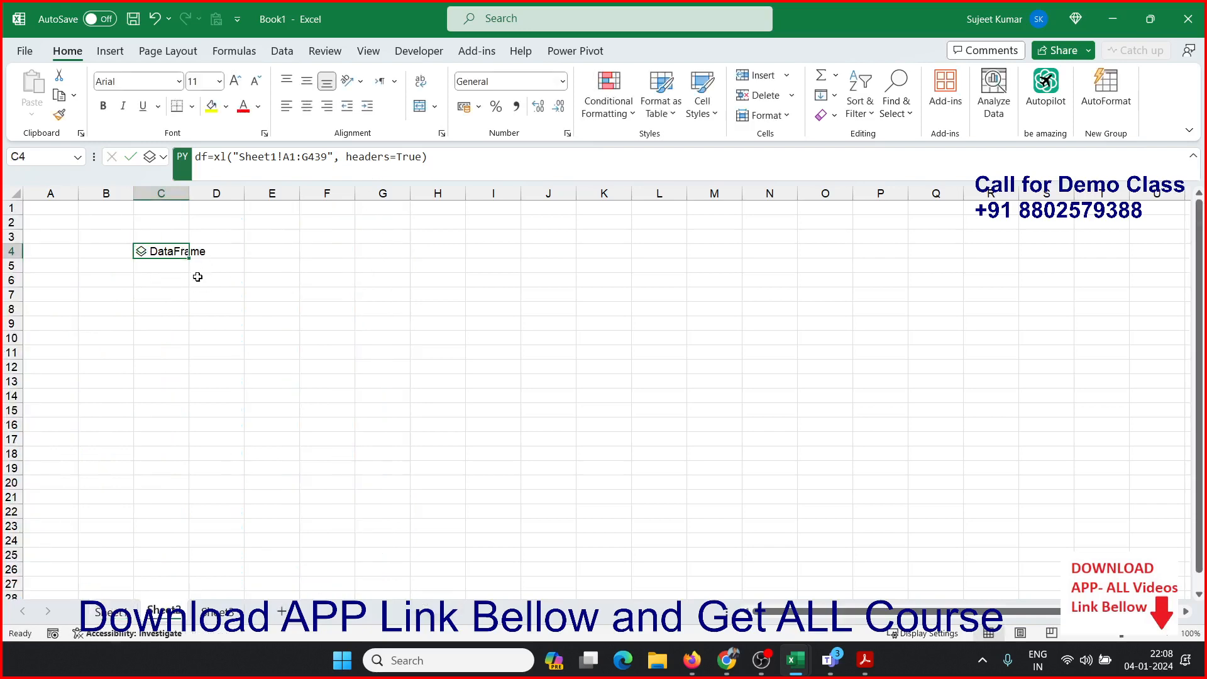
- Fit column C to its contents and output the DataFrame in cell C4 as Excel values
click(192, 206)
click(168, 248)
double_click(189, 193)
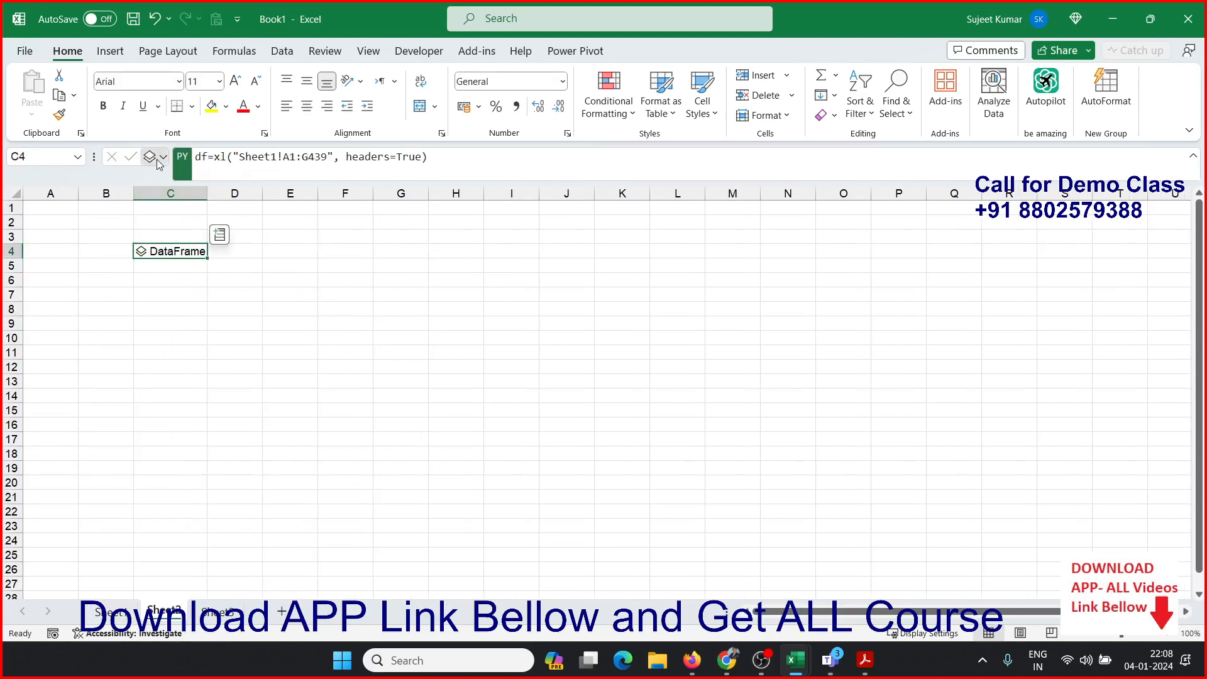
click(159, 158)
click(173, 229)
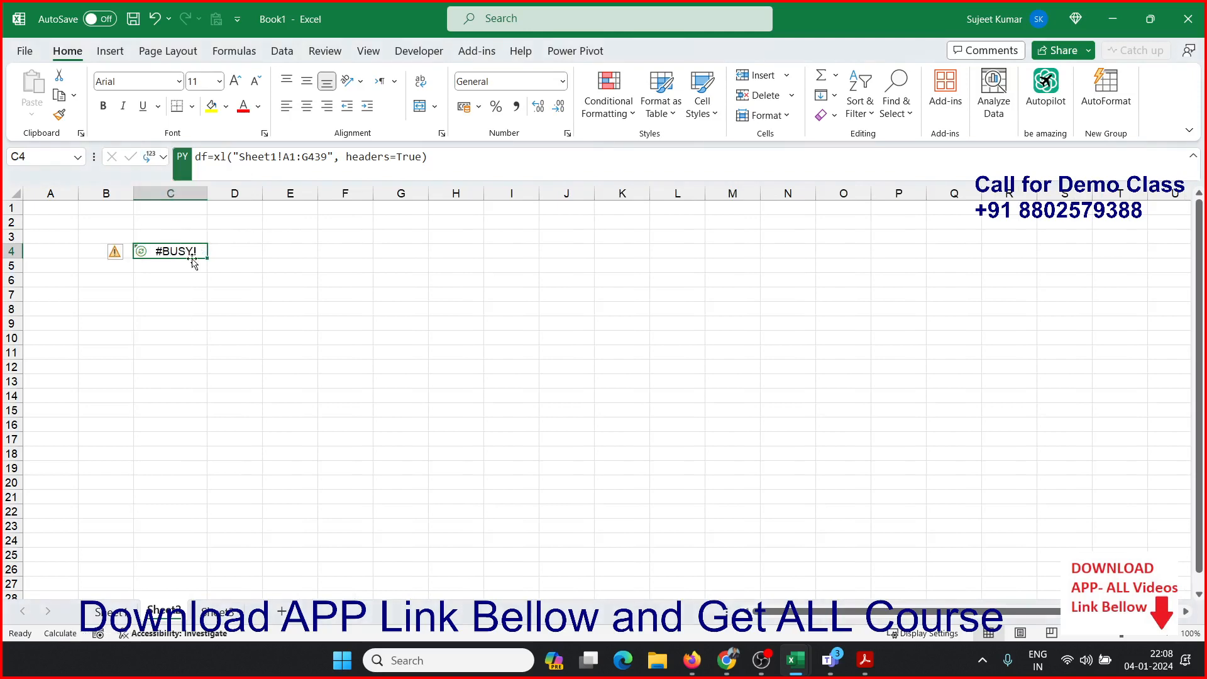
scroll(357, 321, down, 7)
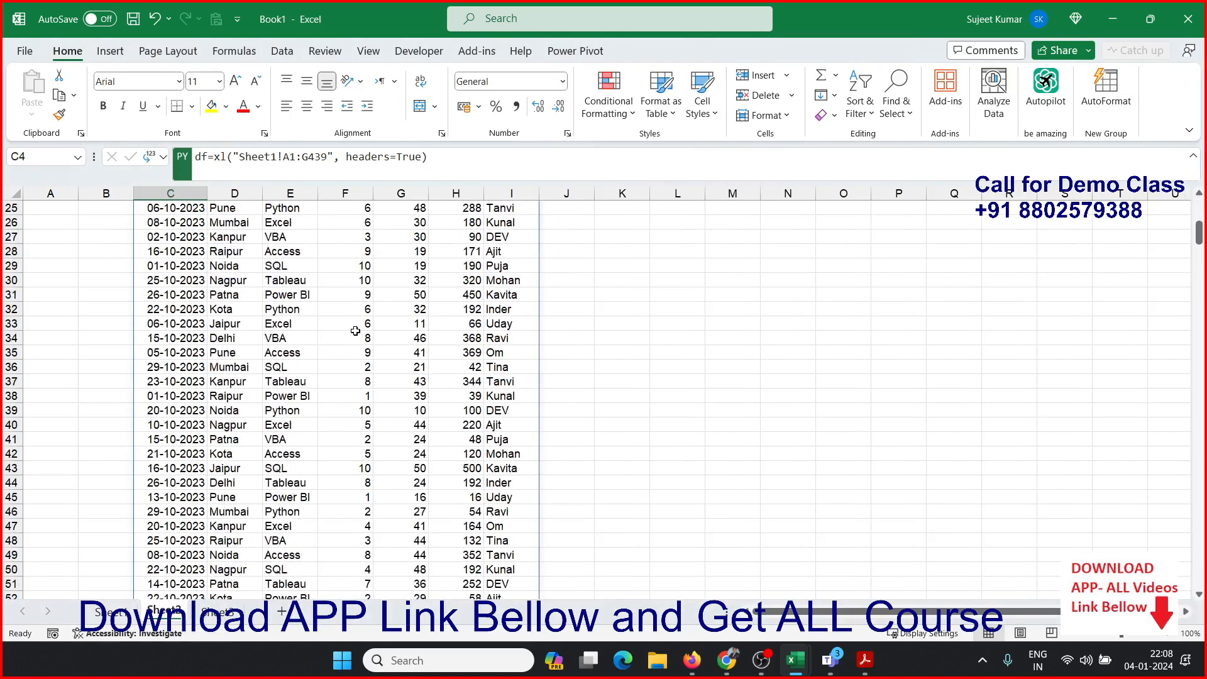
scroll(361, 320, up, 7)
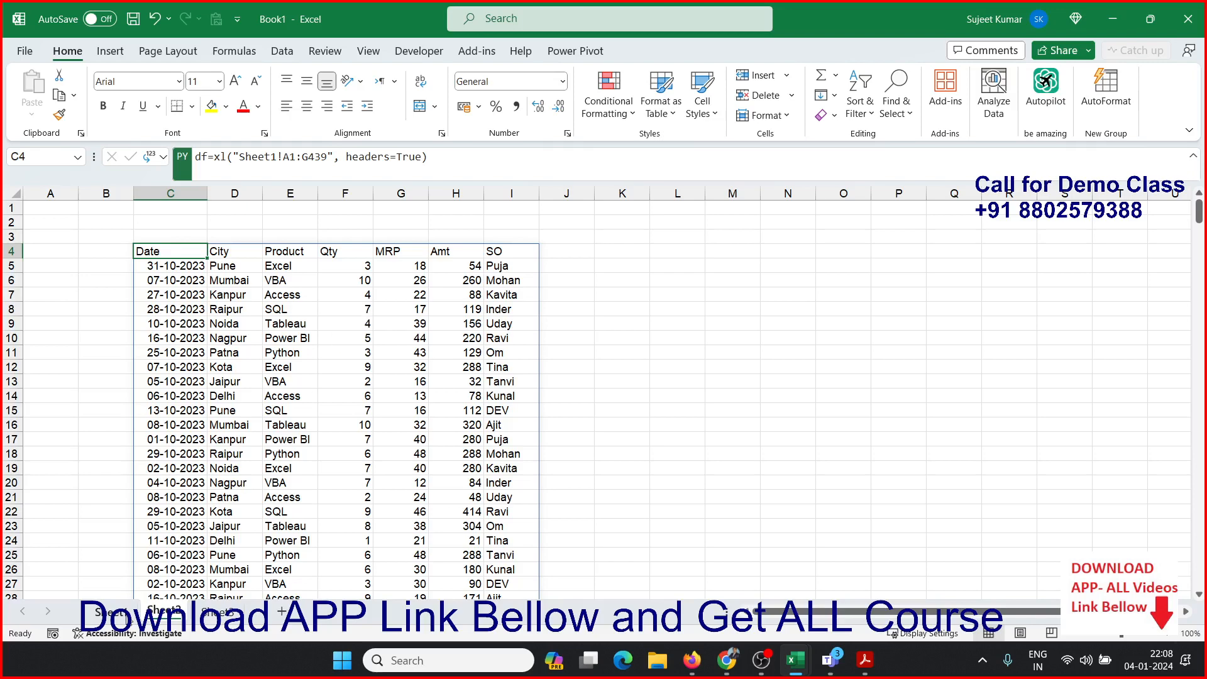
- Select the empty cell B3 on Sheet3
click(119, 616)
click(165, 611)
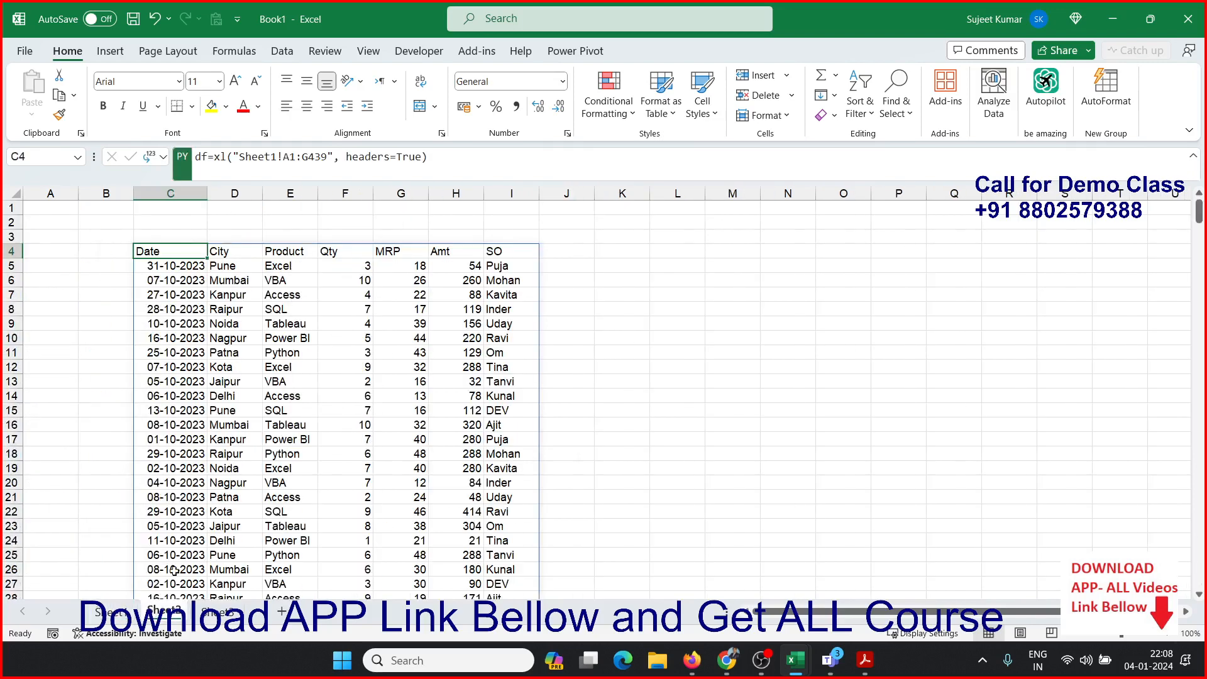
click(214, 613)
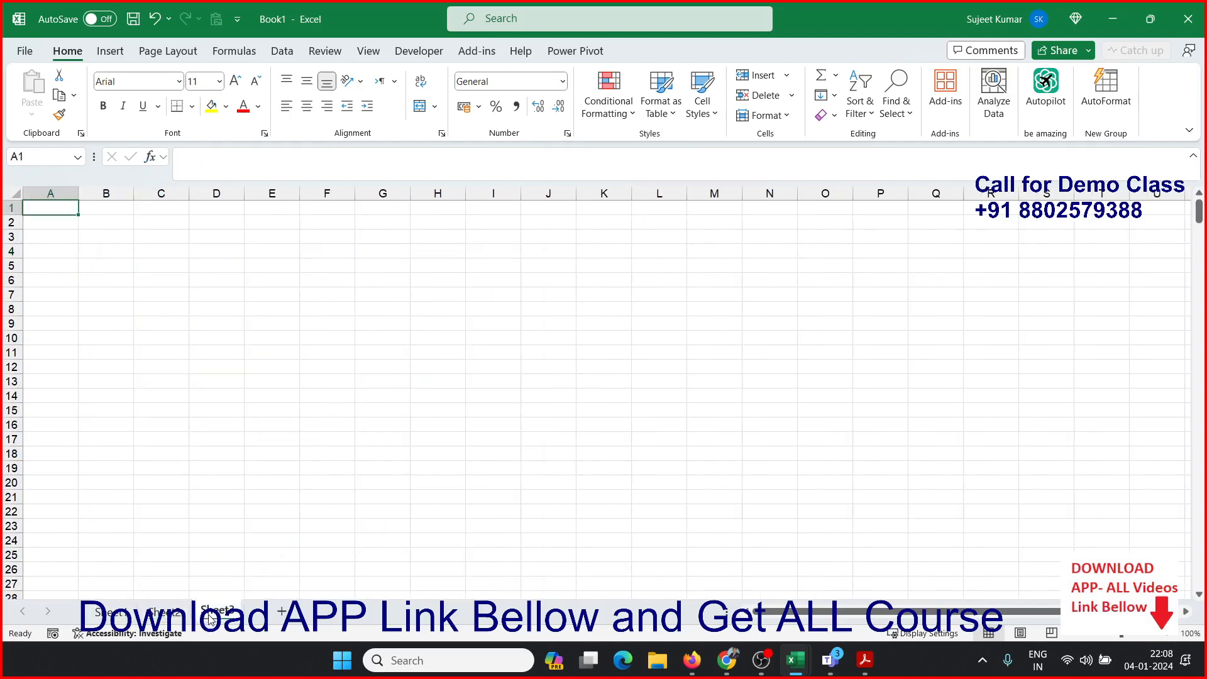
click(107, 235)
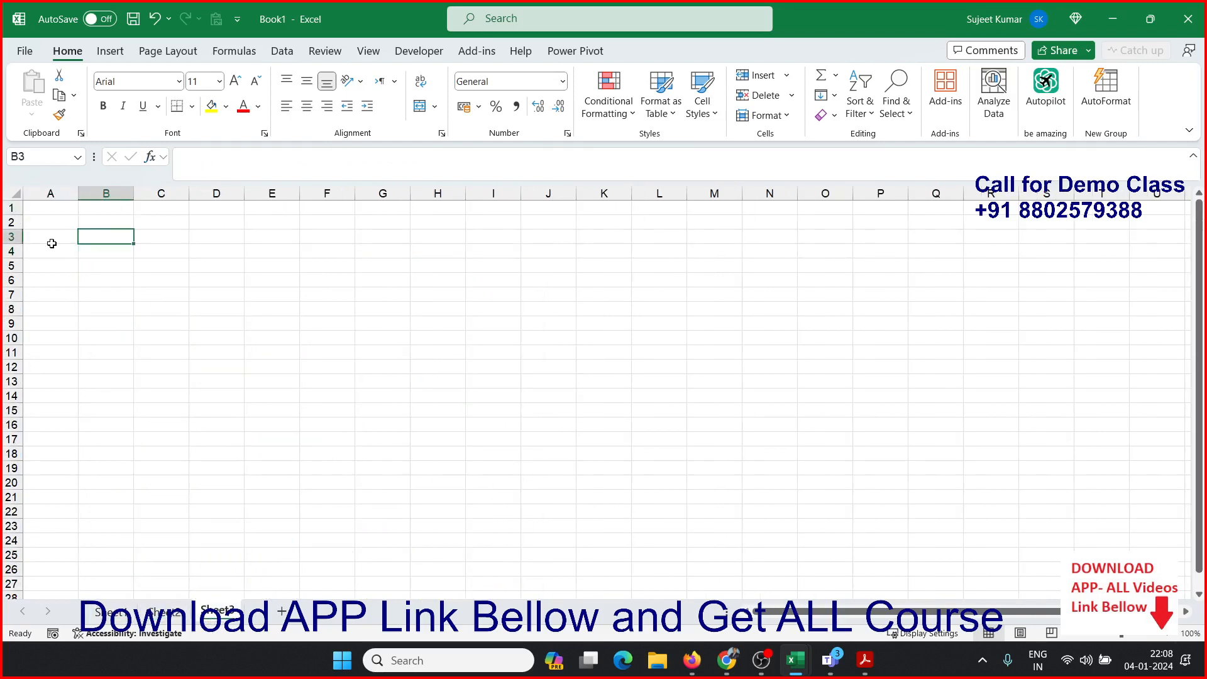
text(=df)
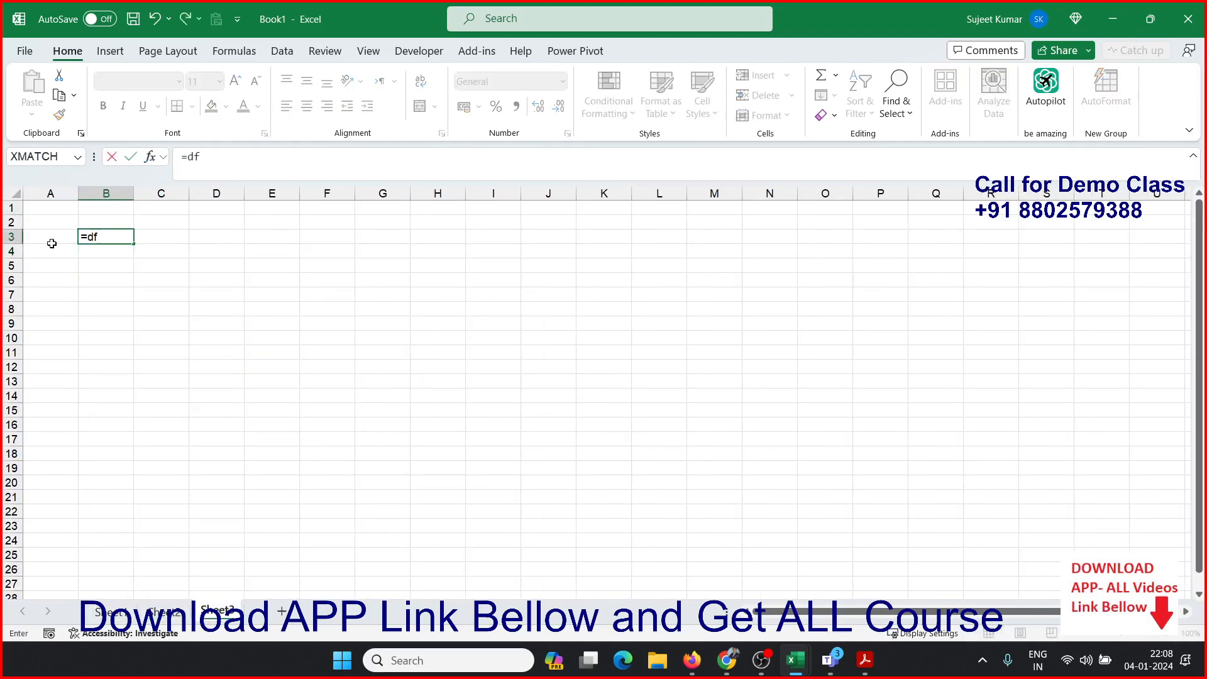
key(BackSpace)
key(BackSpace)
key(BackSpace)
text(p)
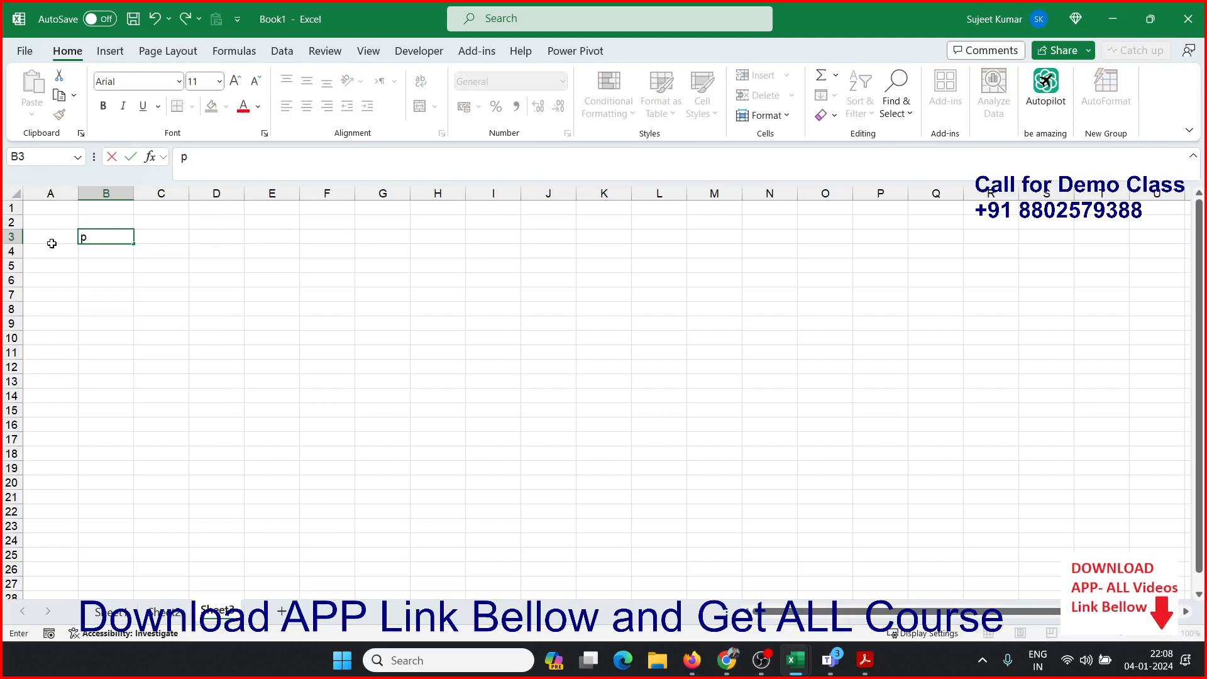
key(BackSpace)
- Enter the Python formula d=df in cell B3 of Sheet3 to reuse the existing DataFrame
text(=py)
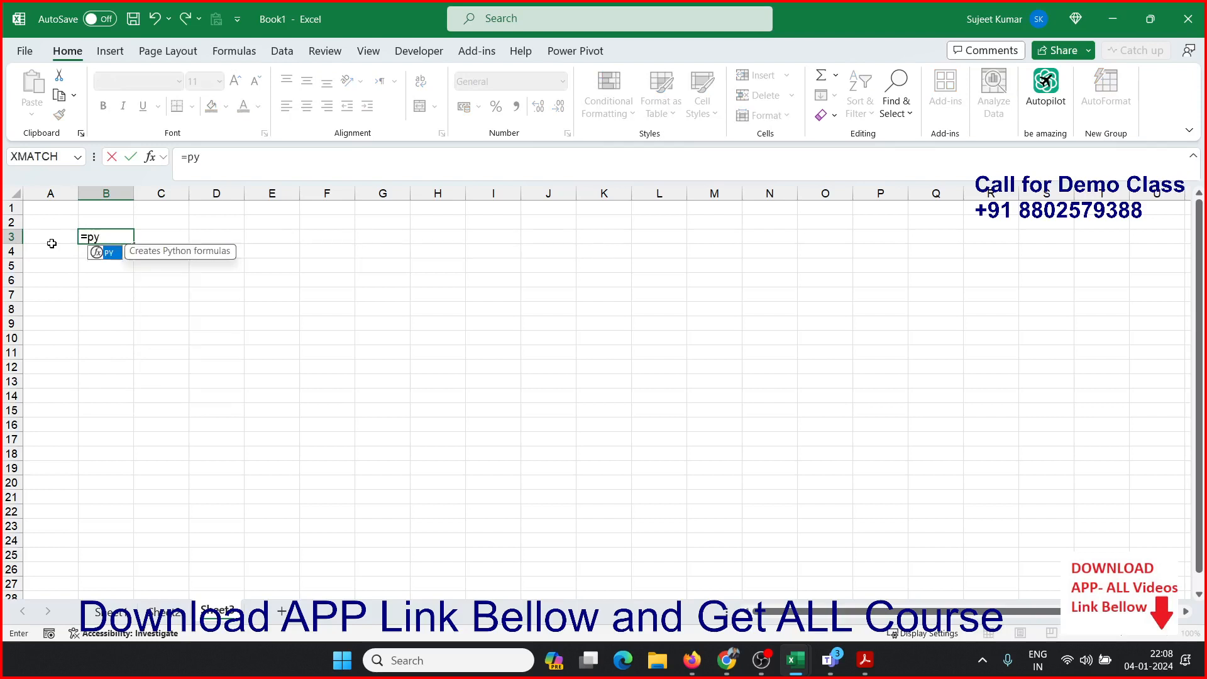
key(Tab)
text(d)
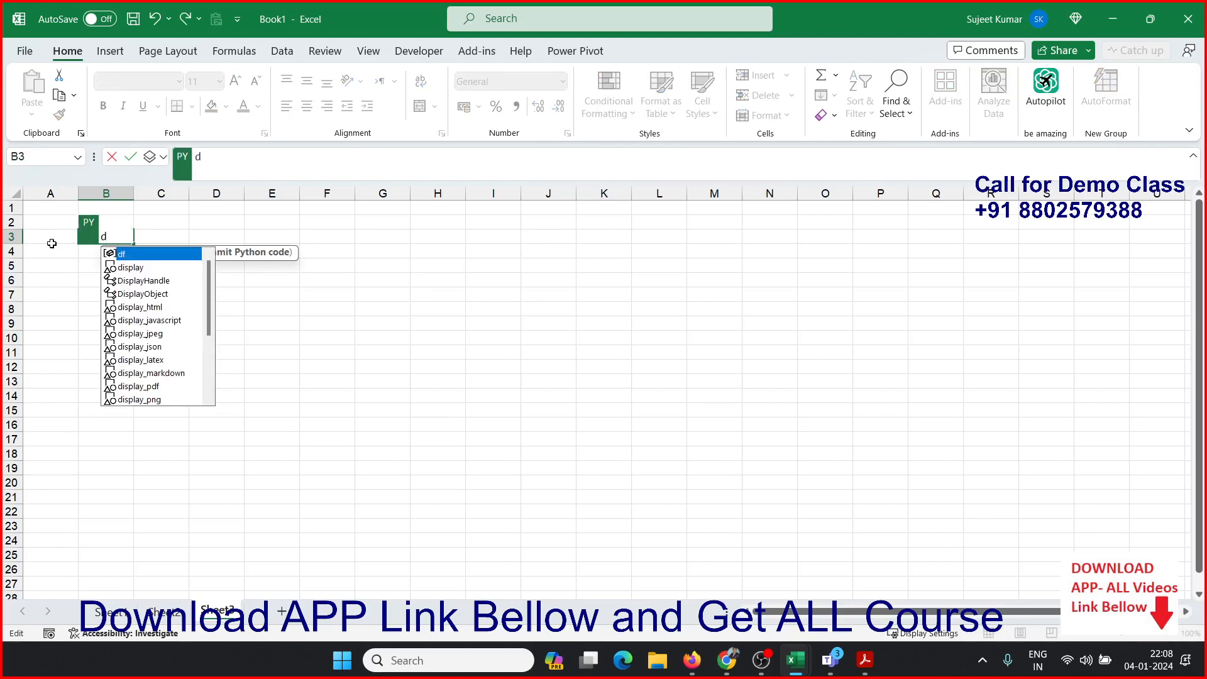
text(f)
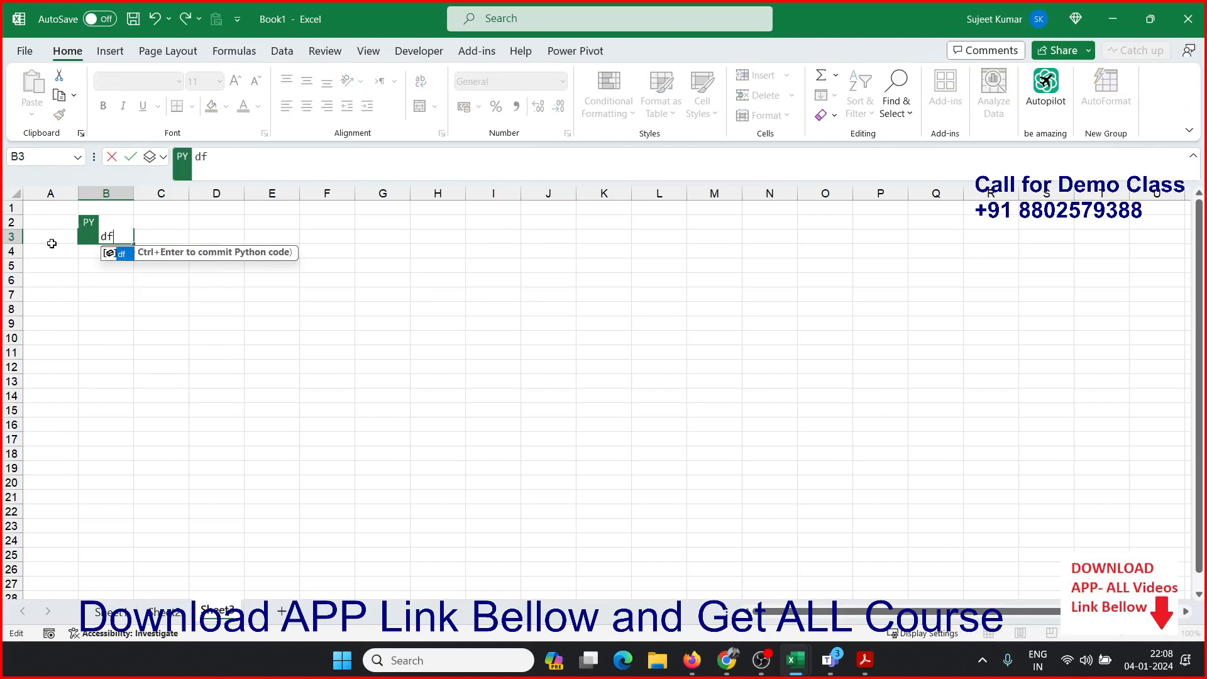
key(BackSpace)
text(=df)
key(ctrl+Return)
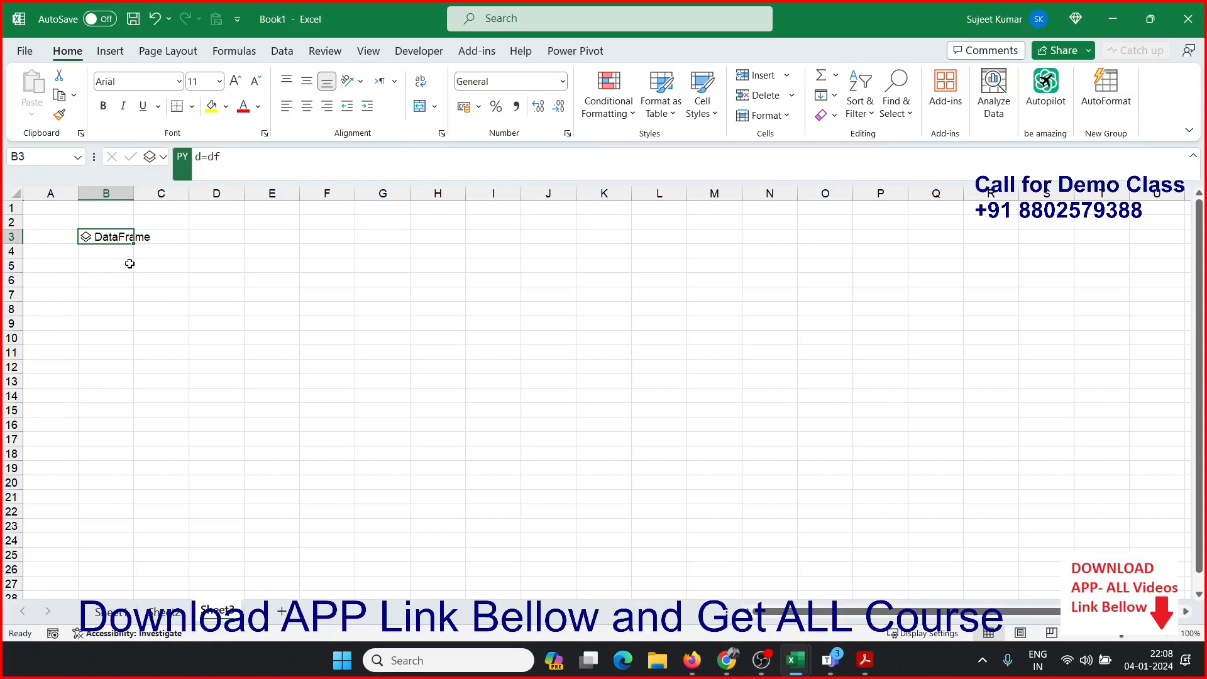
- Output the DataFrame in cell B3 of Sheet3 as Excel values
click(156, 156)
click(161, 224)
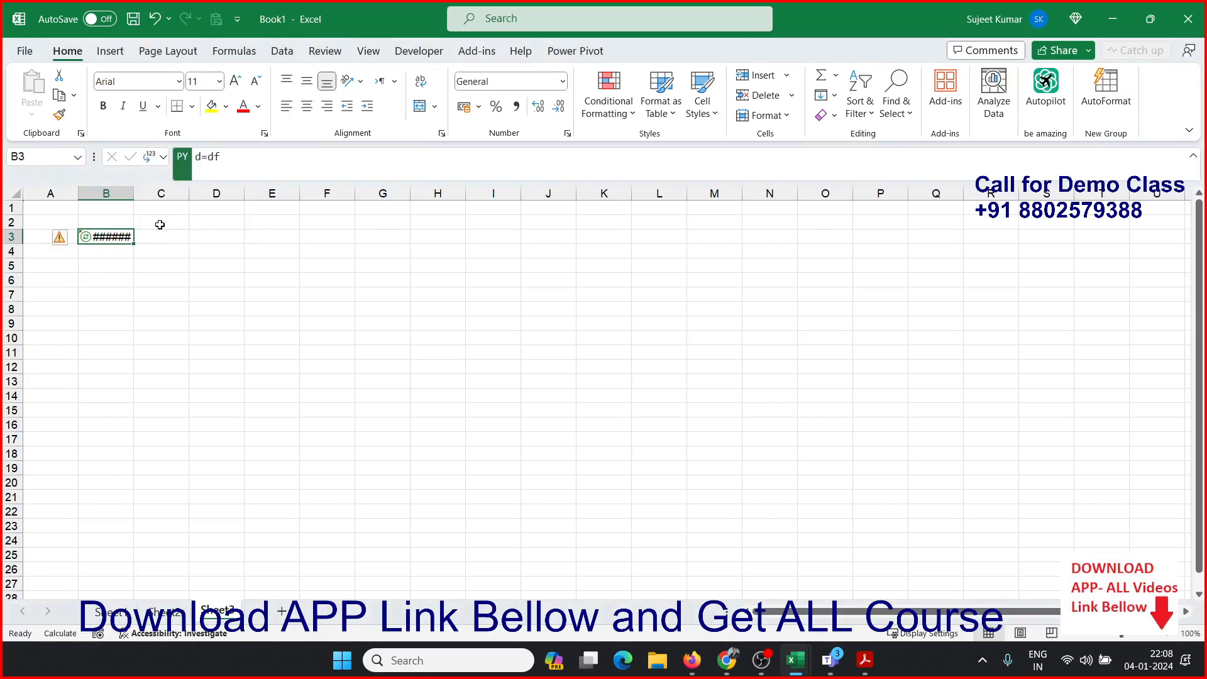
key(alt+Tab)
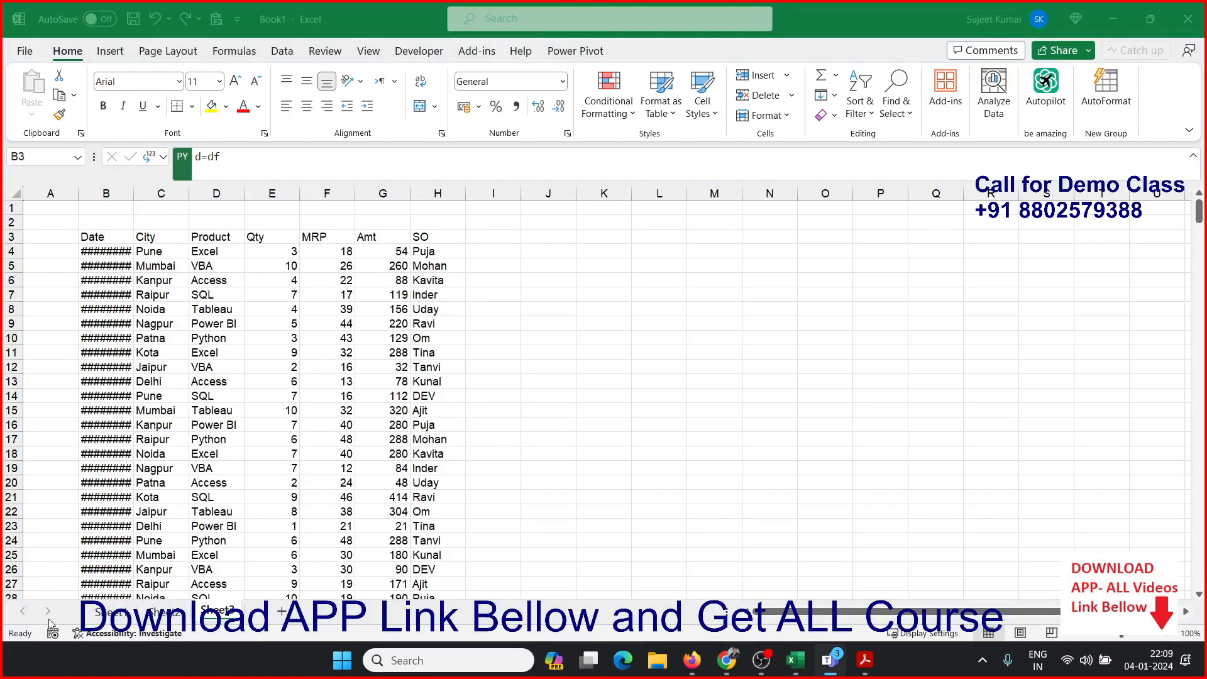
key(alt+Tab)
- Compare the source data on Sheet1 with the Python formulas and their output on Sheet2 and Sheet3
click(109, 613)
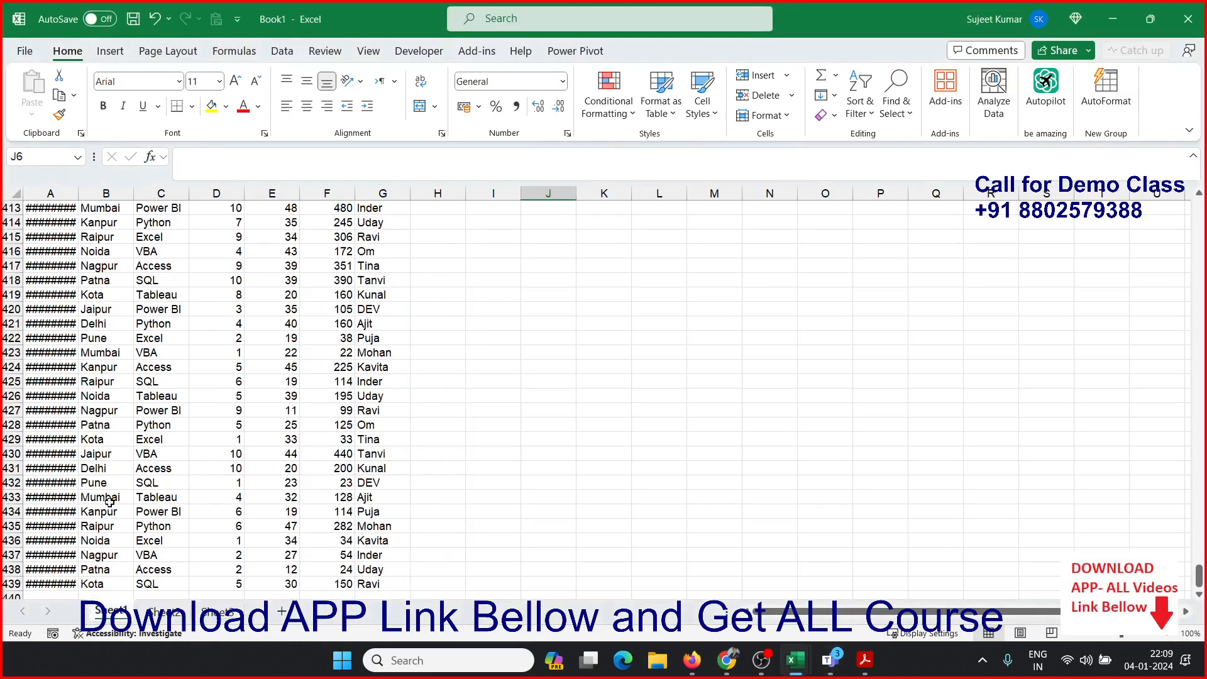
click(162, 612)
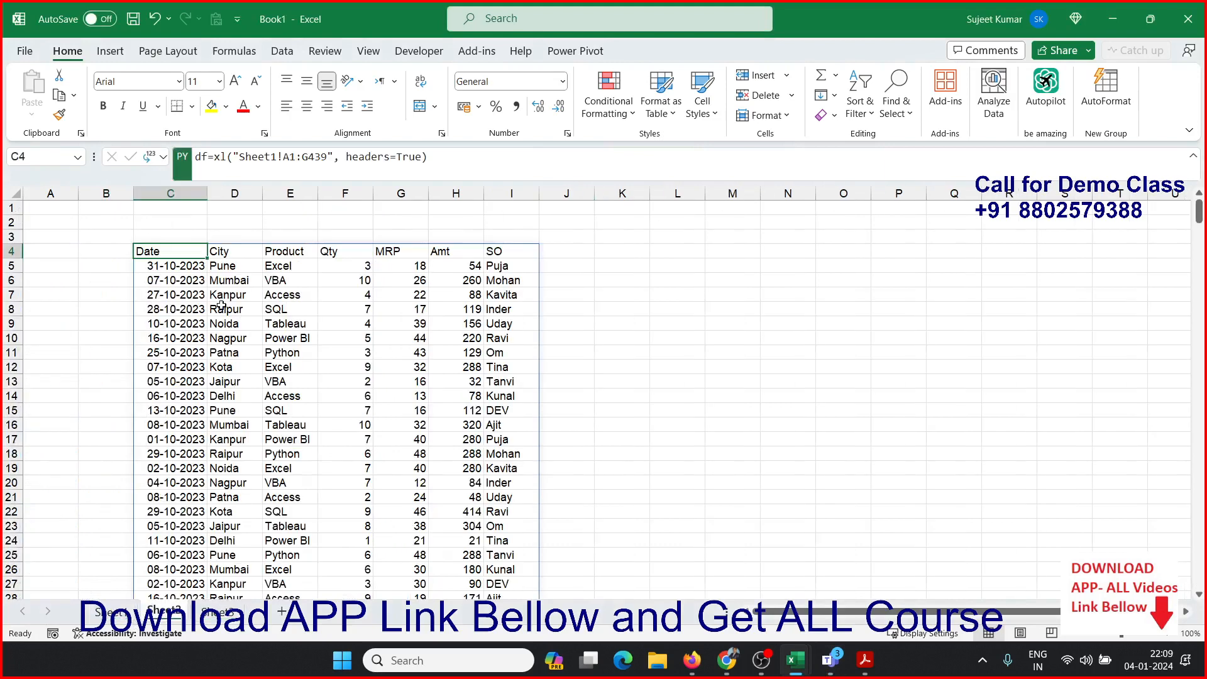
click(120, 613)
click(162, 613)
click(217, 613)
drag(222, 157, 134, 155)
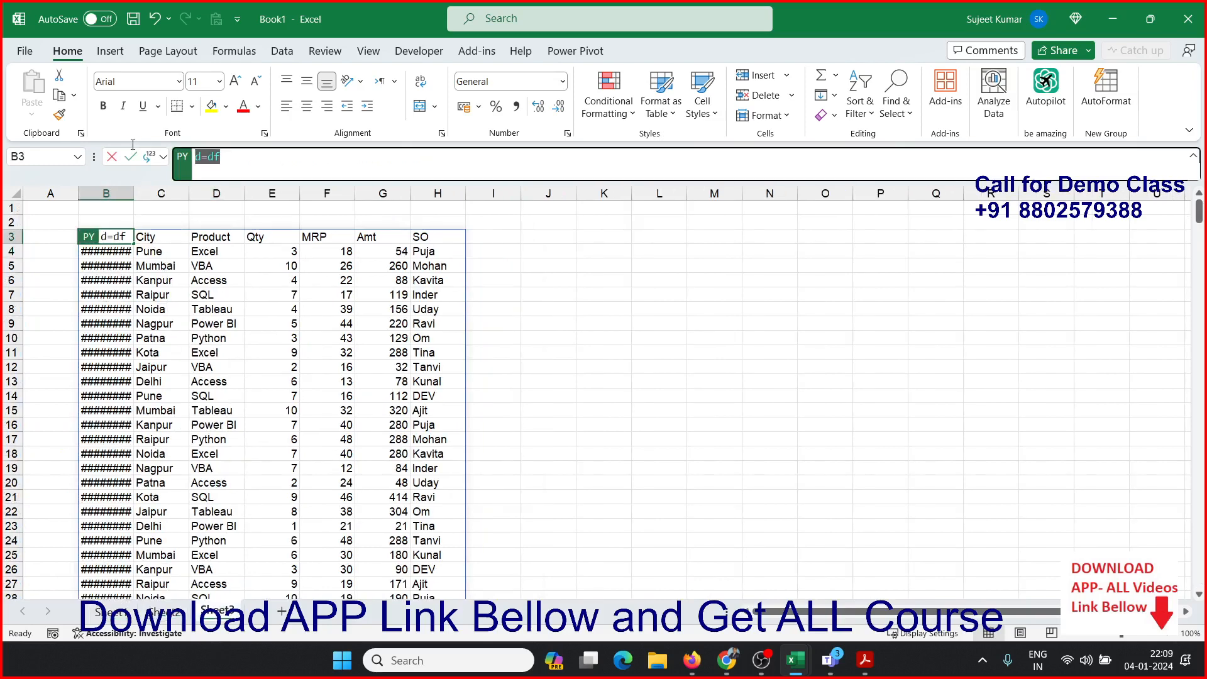
key(Escape)
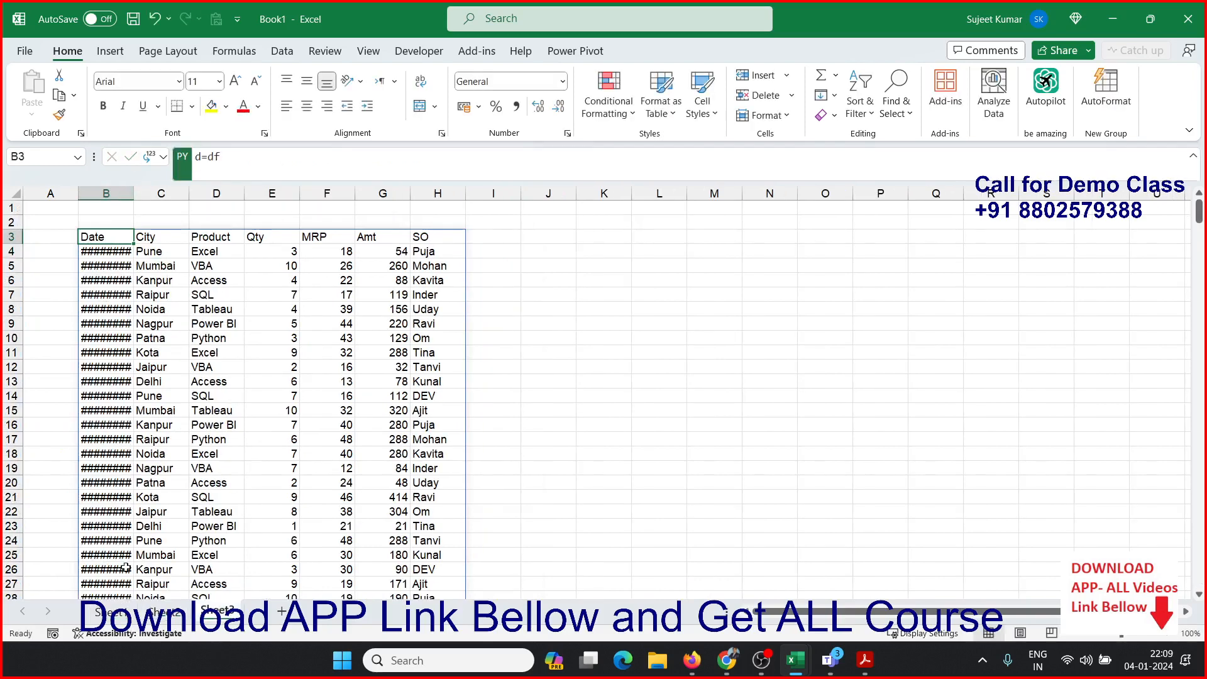
click(162, 613)
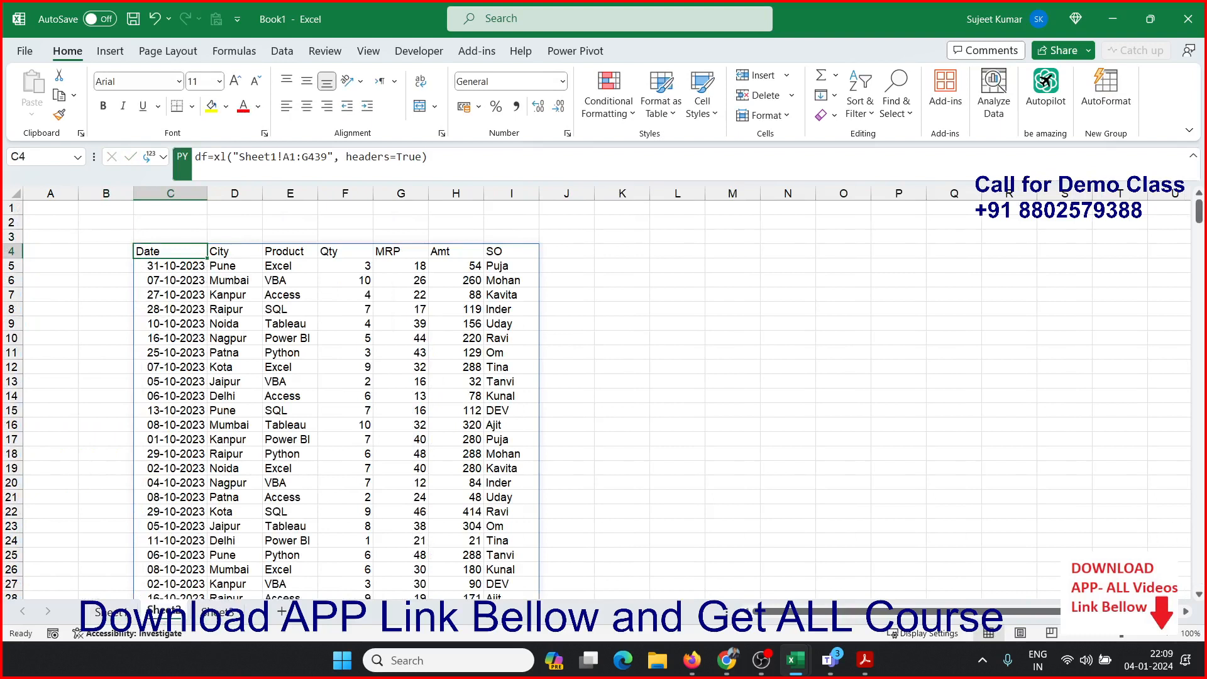
key(alt+Tab)
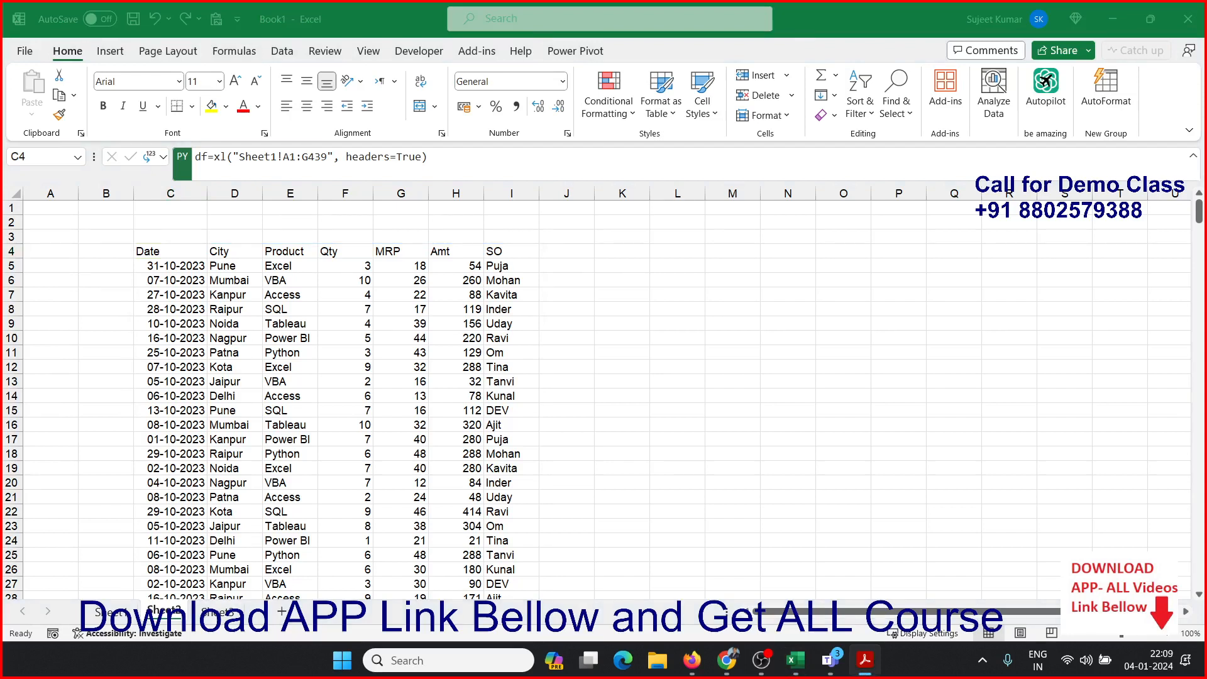
click(158, 254)
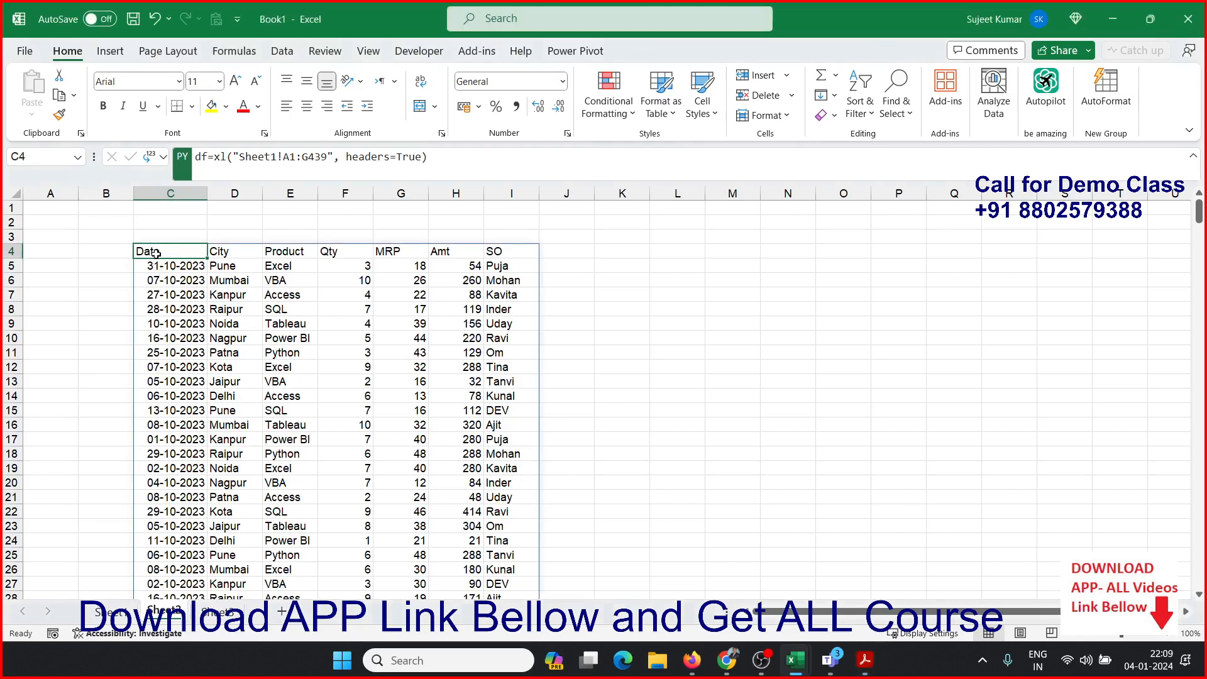
click(216, 611)
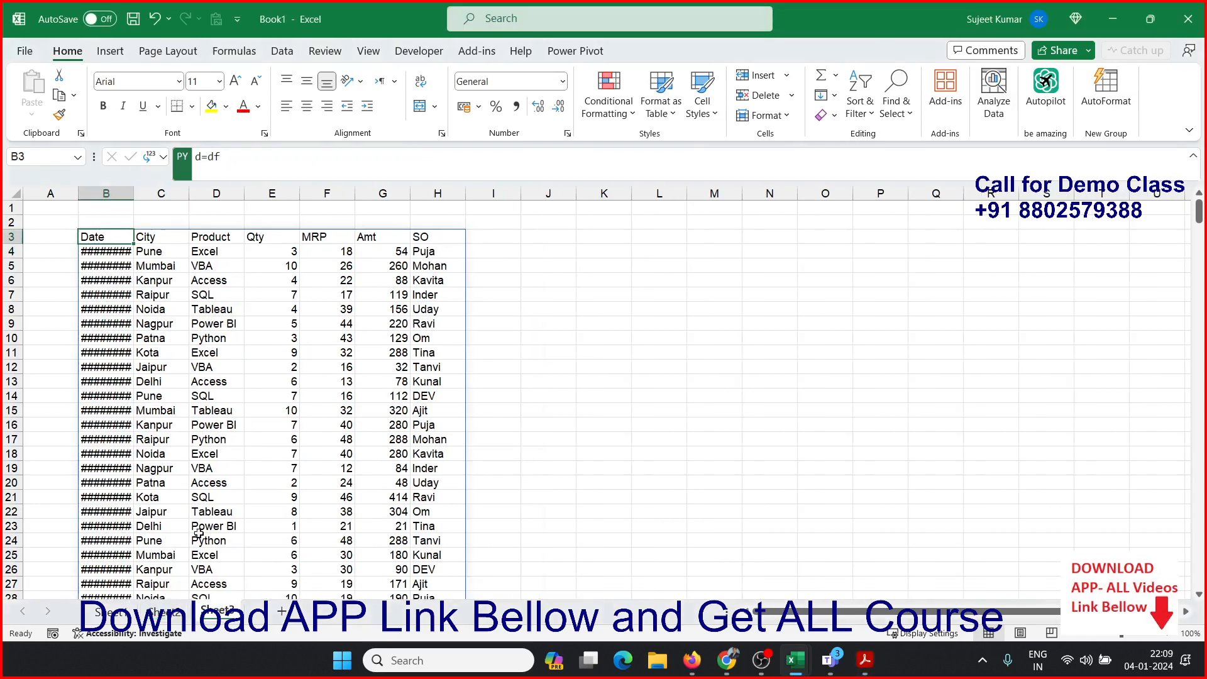
double_click(96, 237)
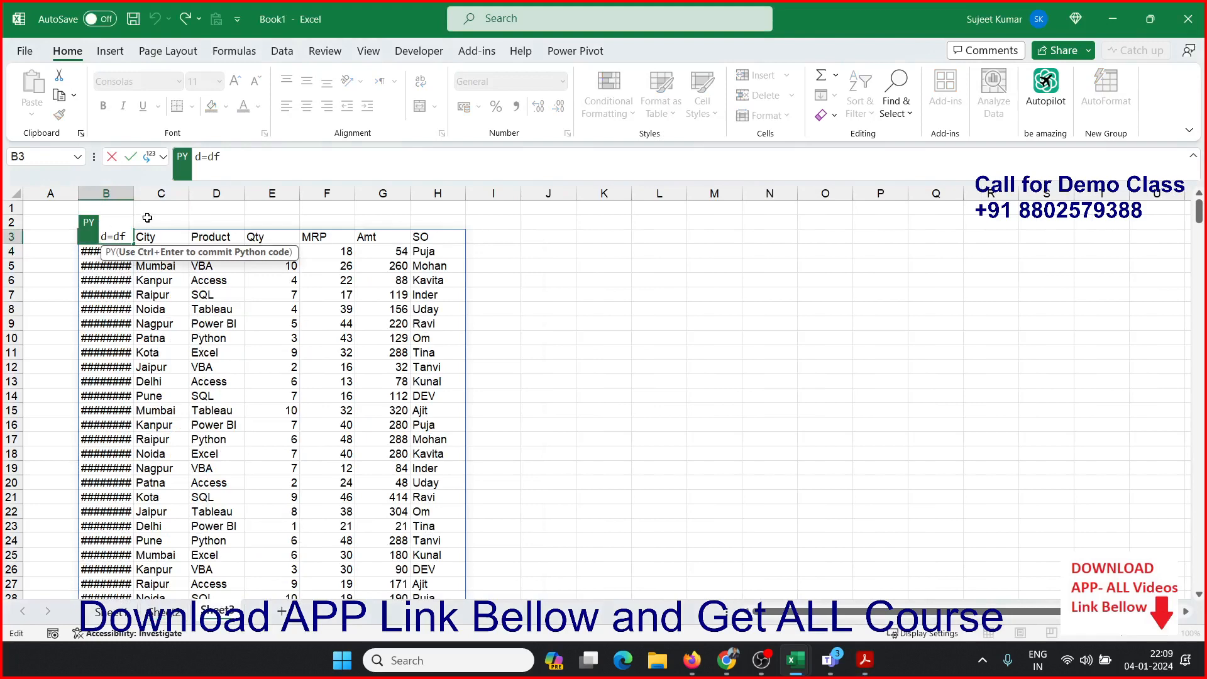
click(249, 164)
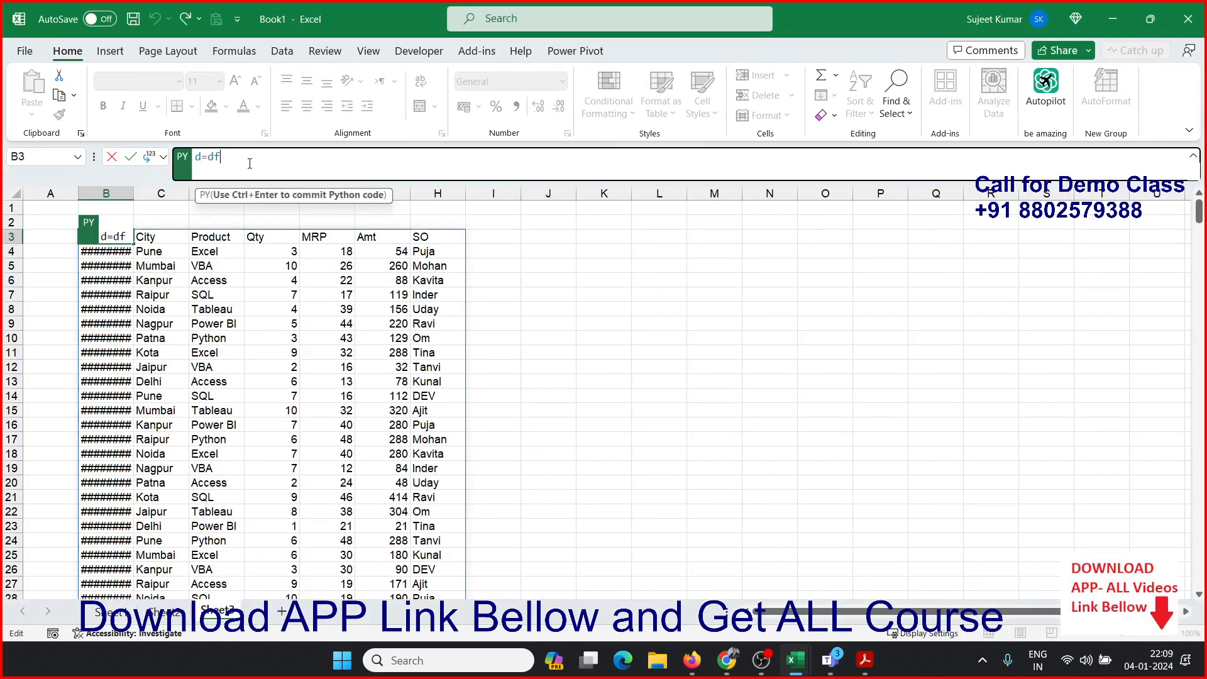
key(BackSpace)
key(BackSpace)
key(BackSpace)
key(BackSpace)
key(alt+Tab)
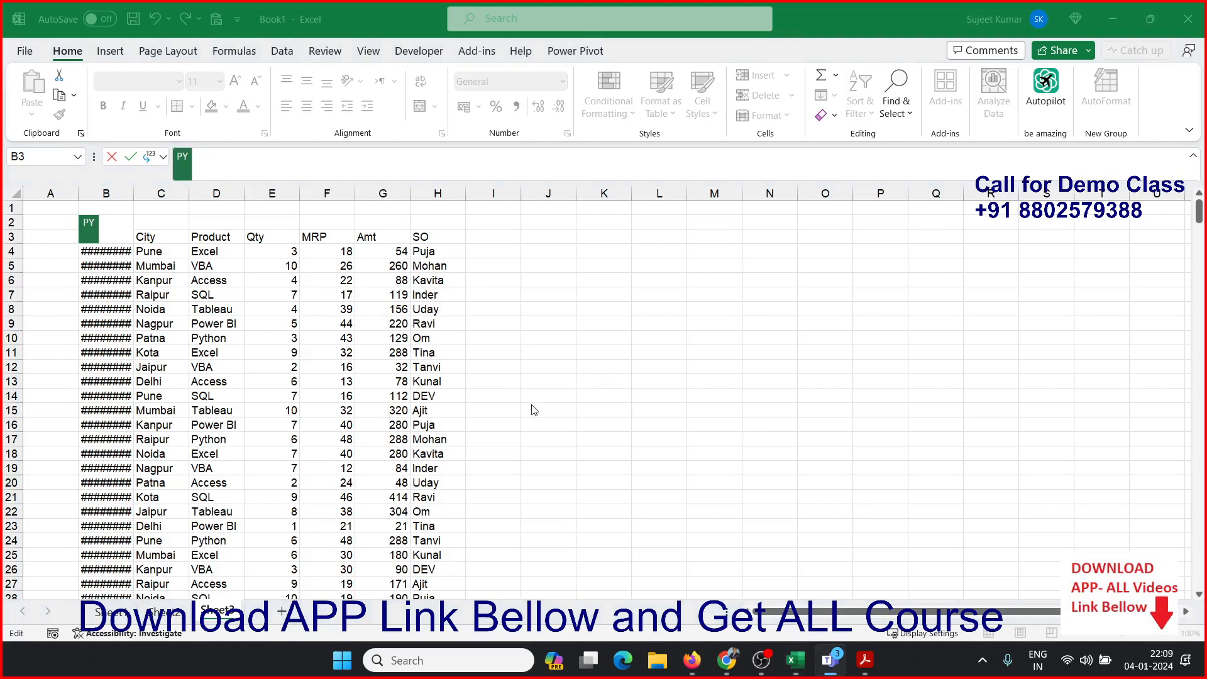
click(231, 171)
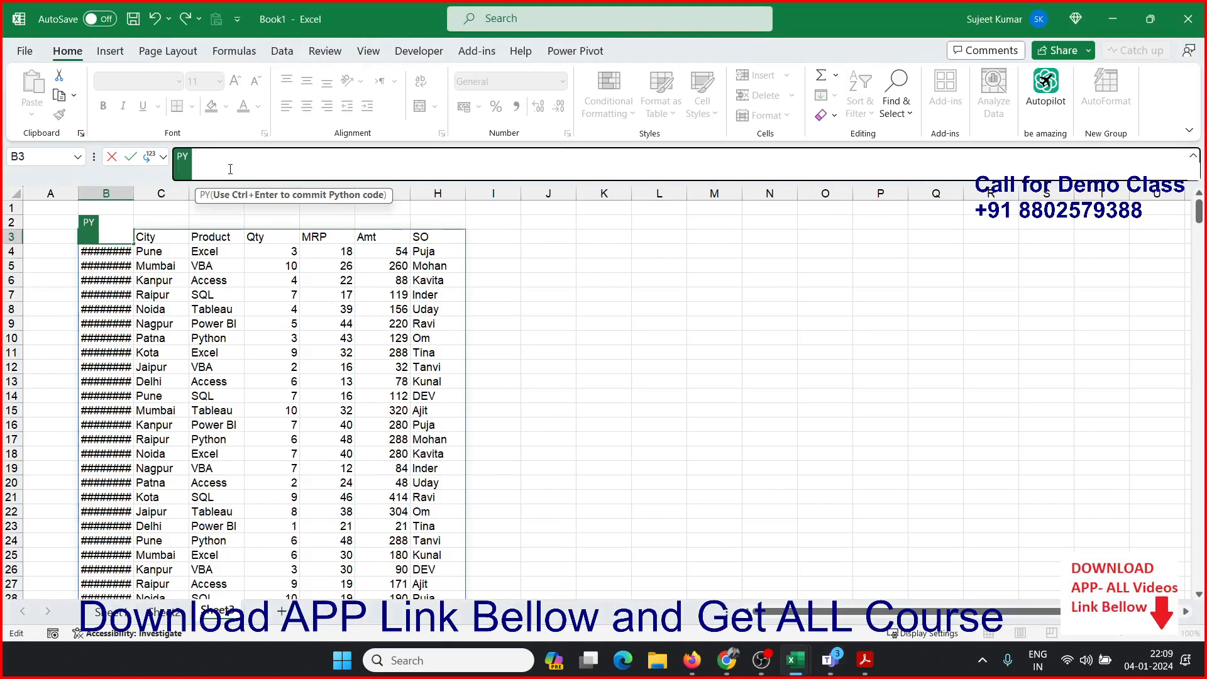
key(Escape)
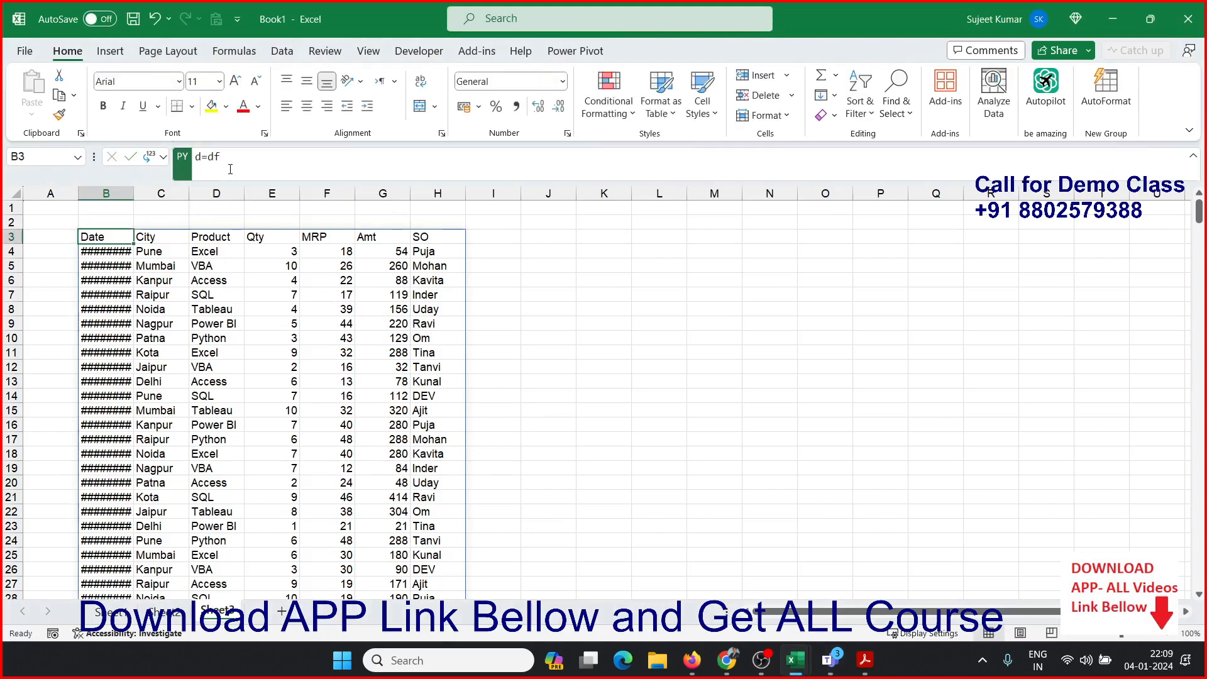
- Delete columns C to J on Sheet2 to remove the DataFrame output and its Python formula
click(154, 611)
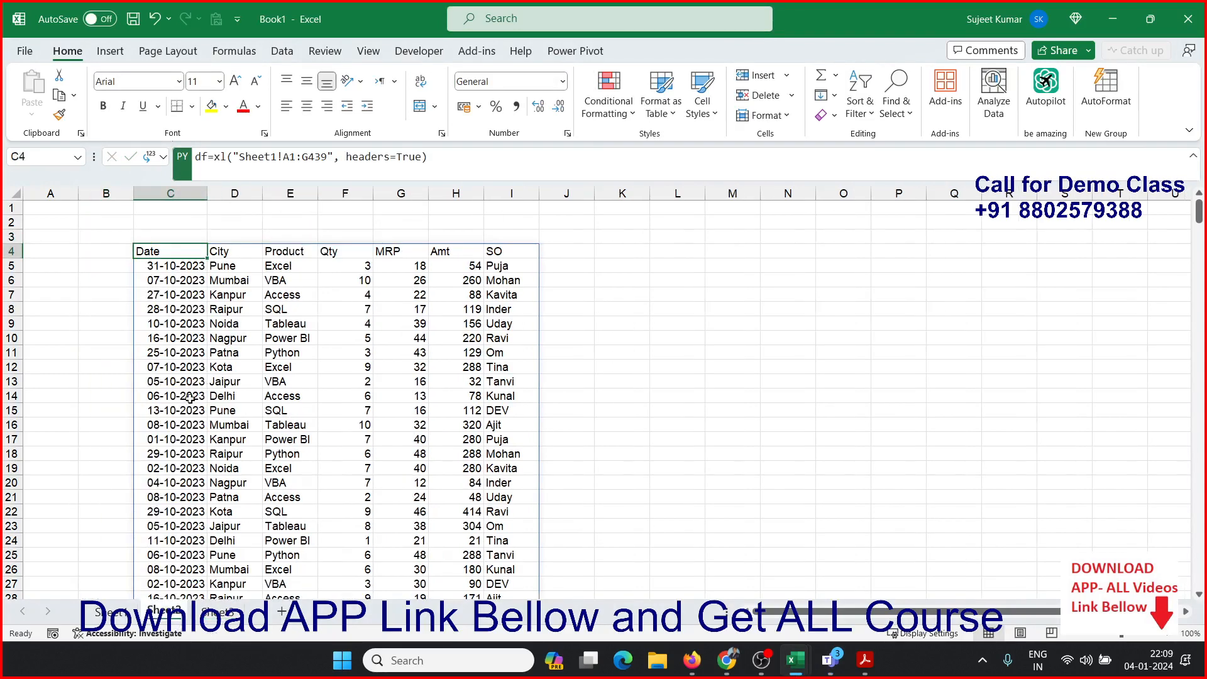
drag(170, 194, 548, 270)
key(ctrl+minus)
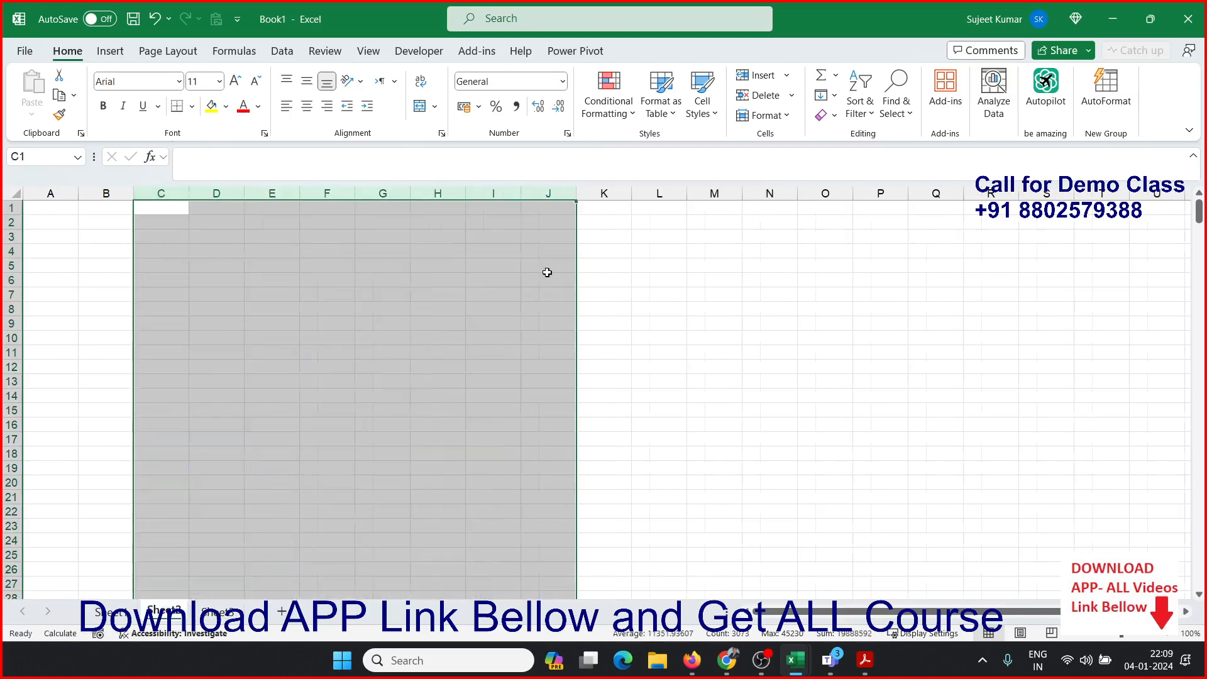
- Widen column A on Sheet1 so that the dates fit in their cells
click(131, 615)
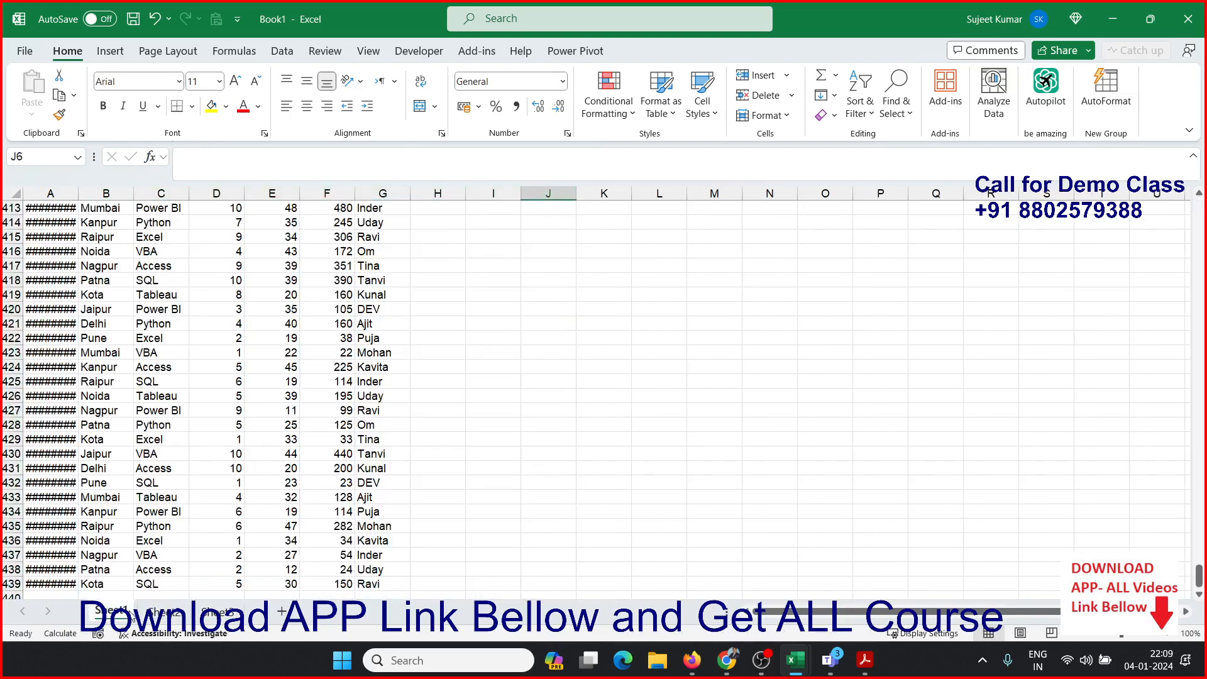
click(119, 321)
drag(79, 190, 83, 189)
click(74, 251)
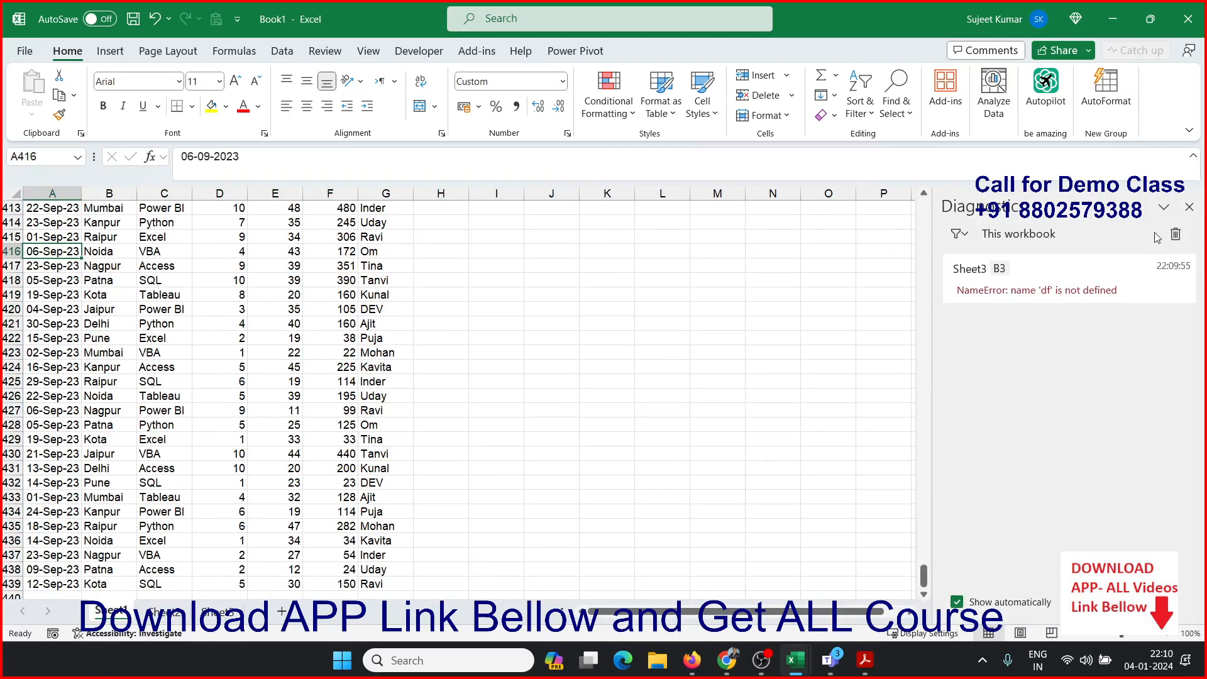
- Clear the workbook's diagnostics list and delete the Python formula from cell B3 on Sheet3
click(1174, 234)
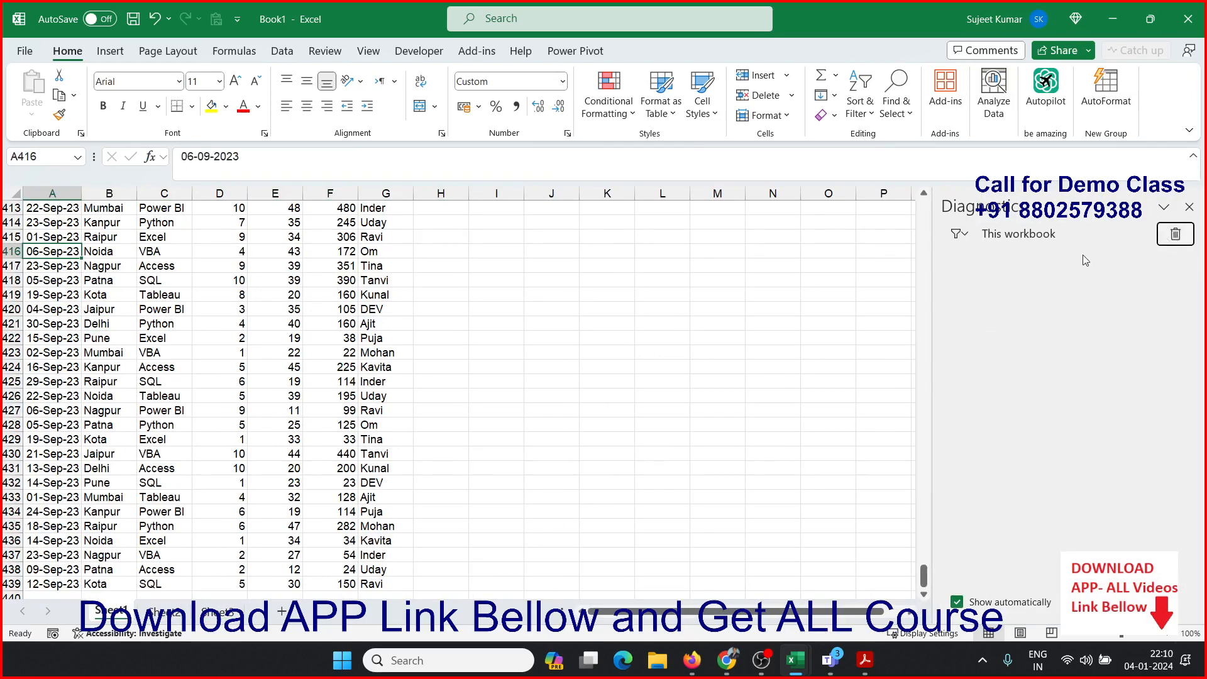
click(176, 610)
click(214, 609)
key(Delete)
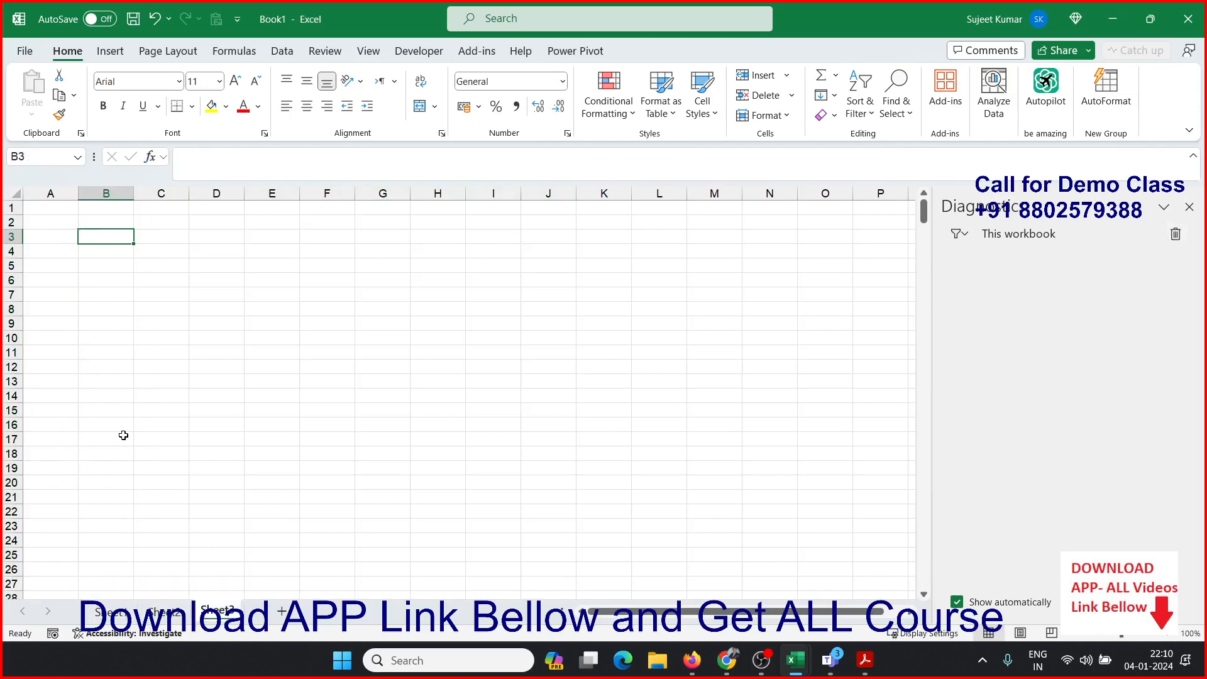
- Start a Python formula in cell A2 of Sheet2 with the assignment df=
click(111, 611)
click(163, 611)
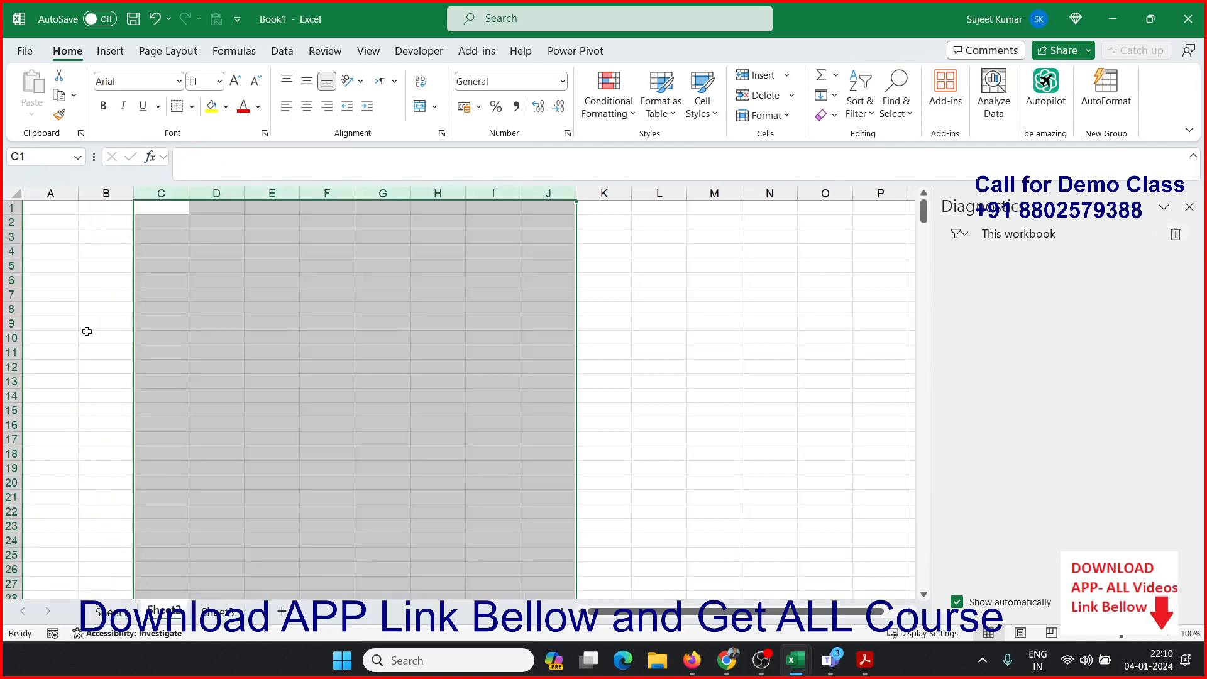
click(63, 224)
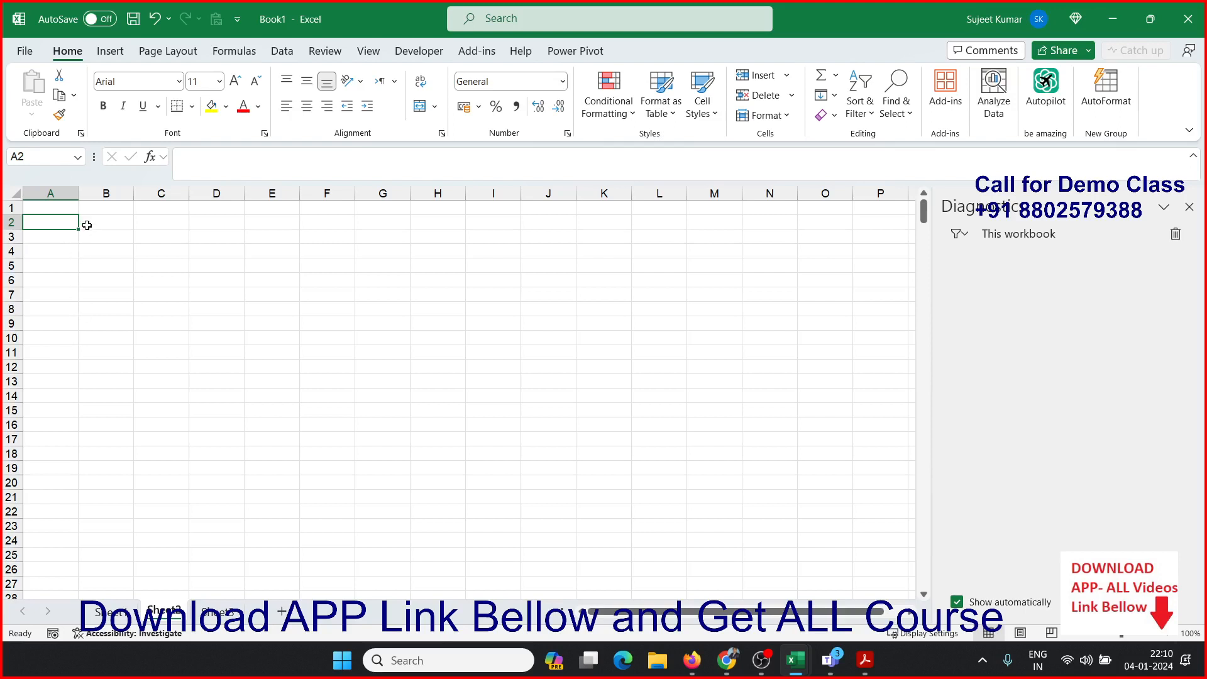
key(Up)
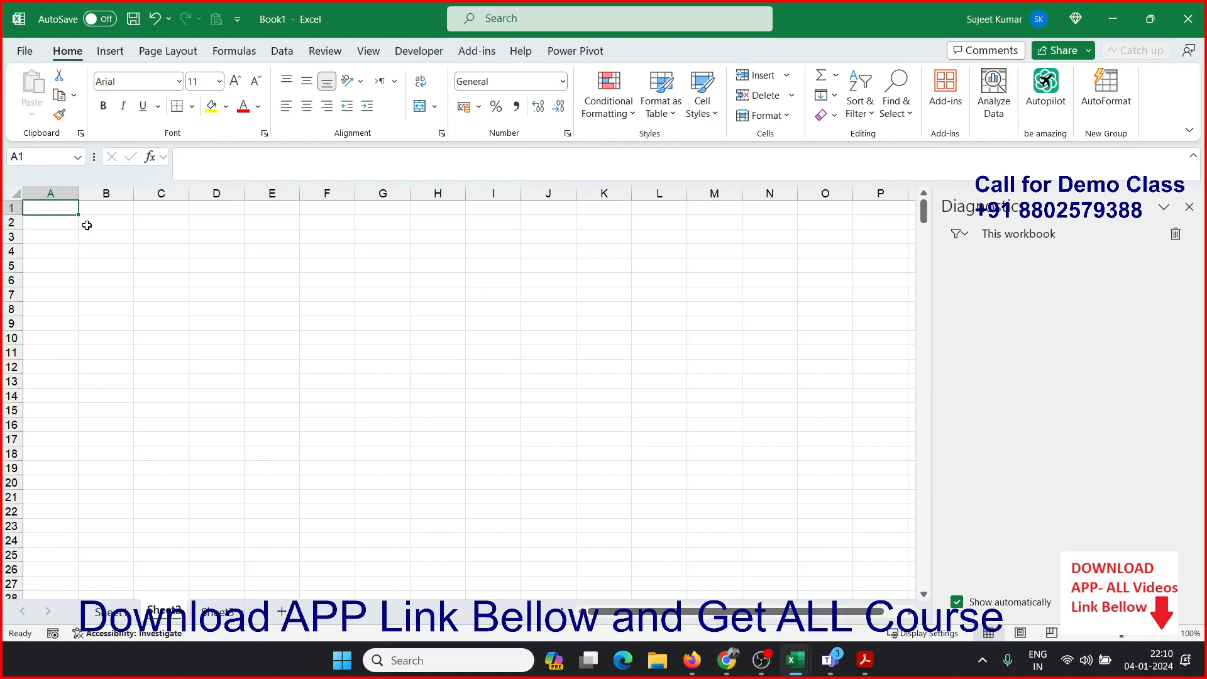
key(Down)
text(=py)
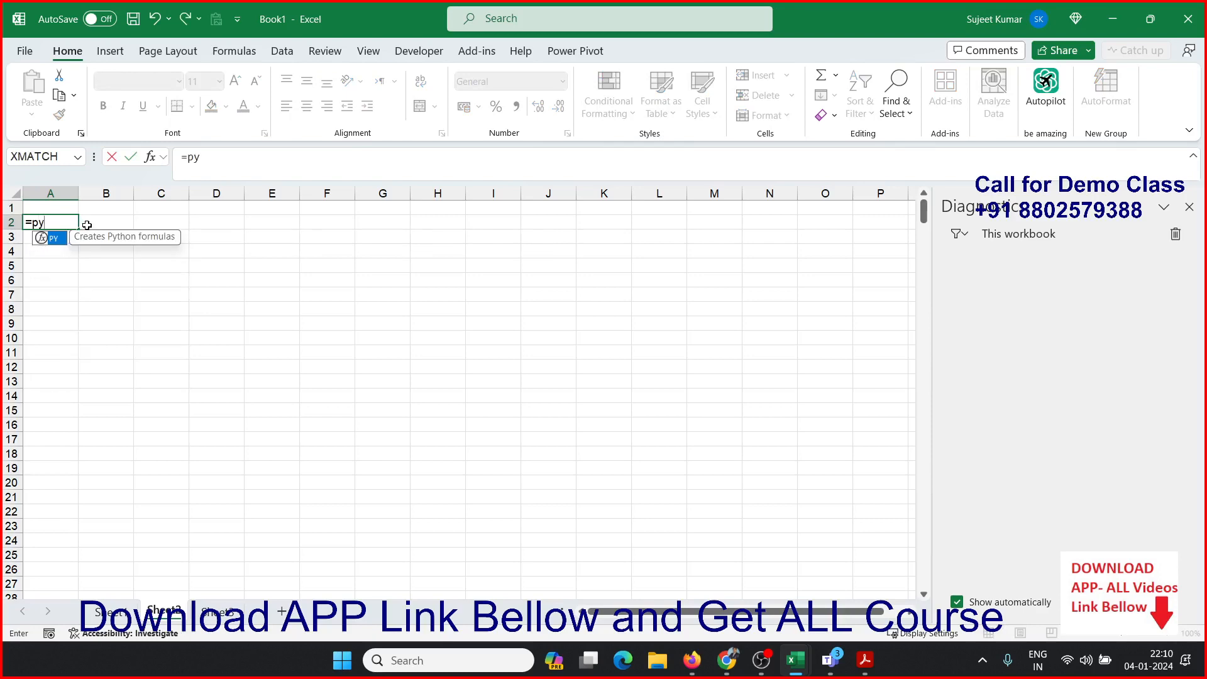
key(Tab)
text(d)
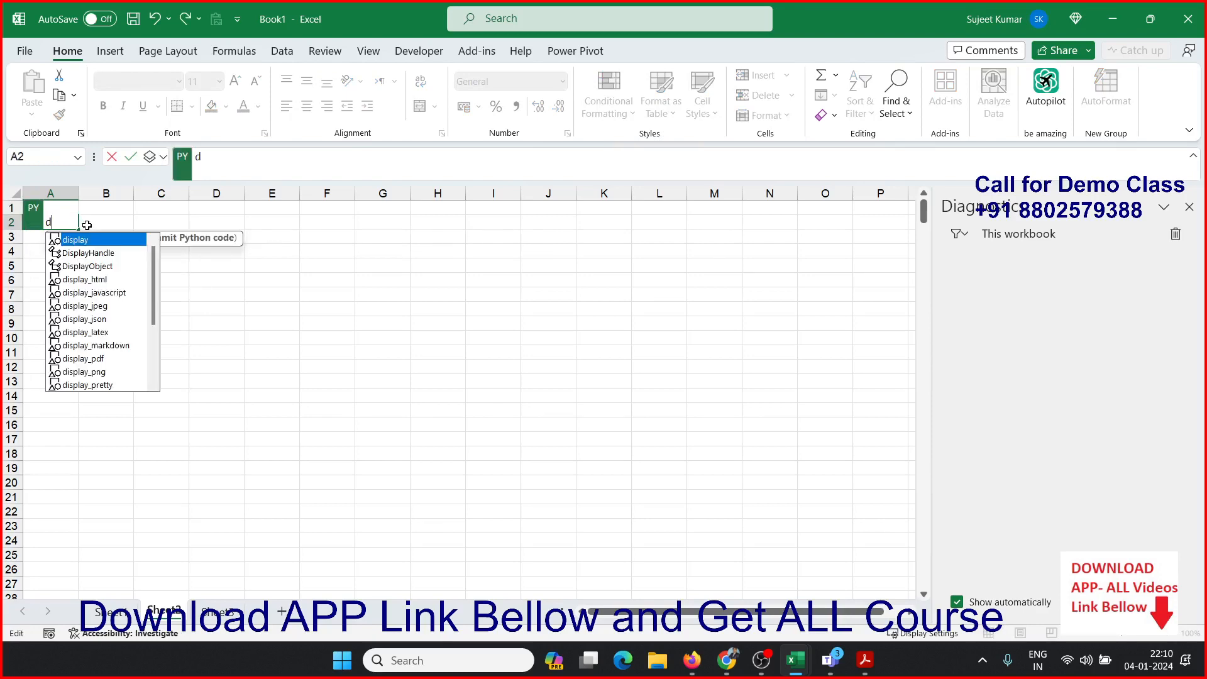
text(f=)
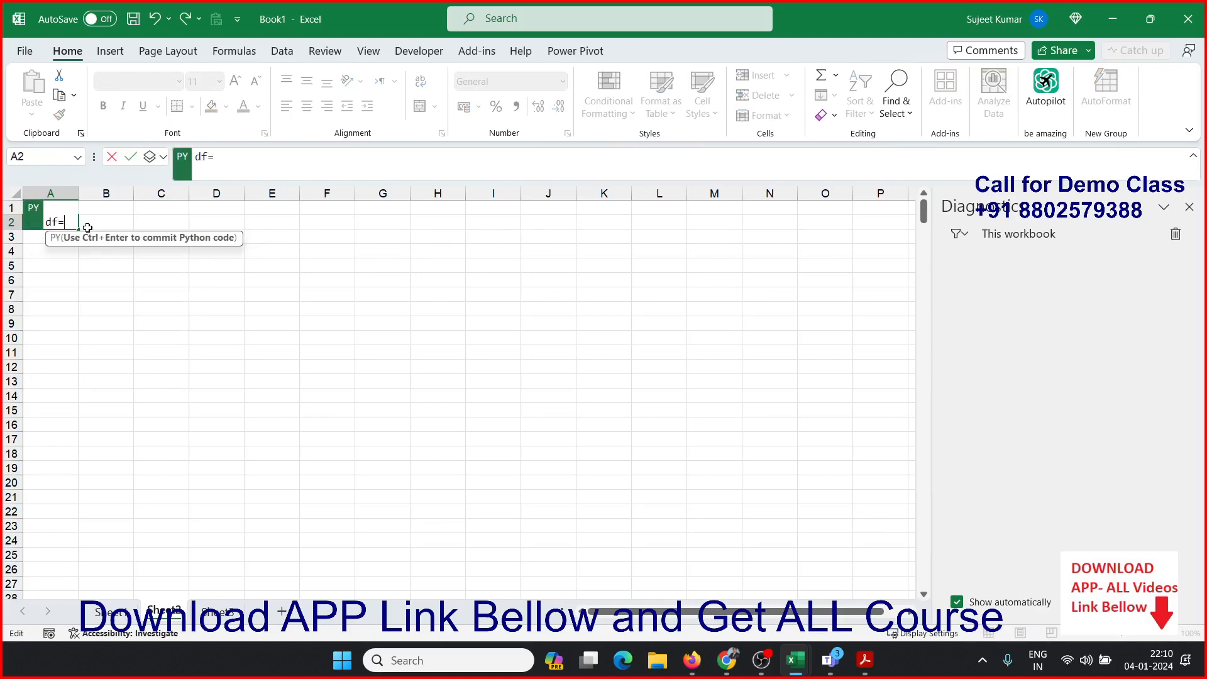
- Reference the full data range A1:G439 on Sheet1, including its headers, in the df formula
click(115, 612)
click(100, 401)
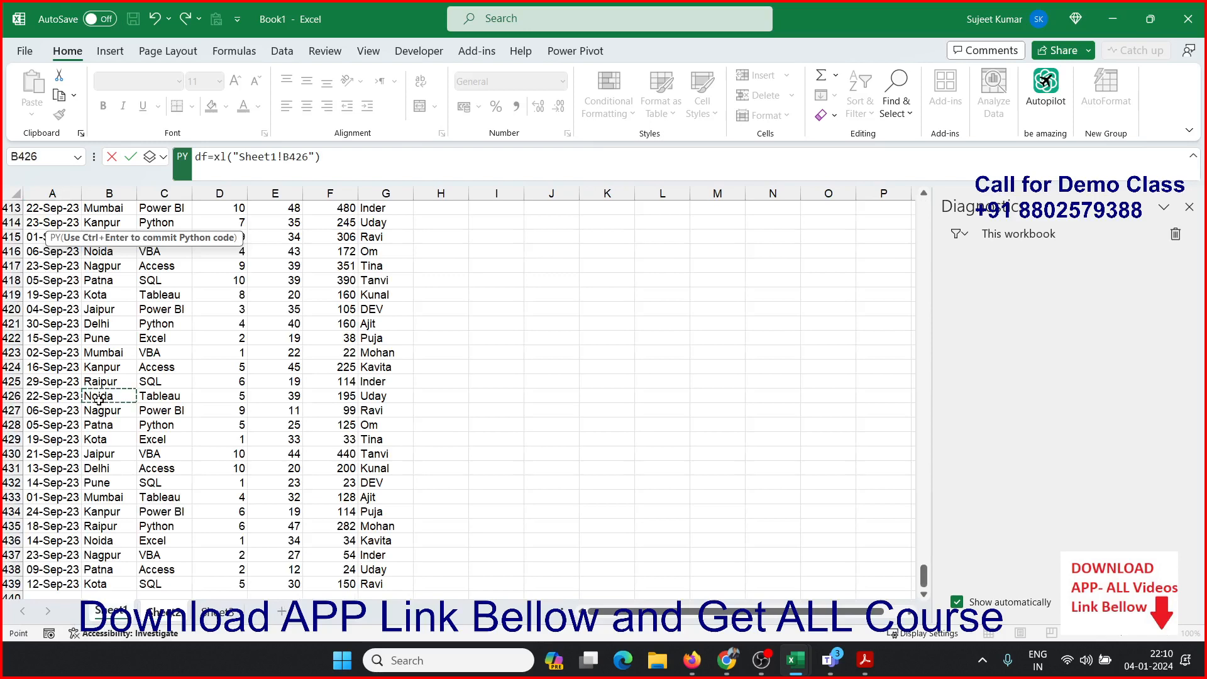
key(ctrl+Up)
key(Left)
key(ctrl+shift+Right)
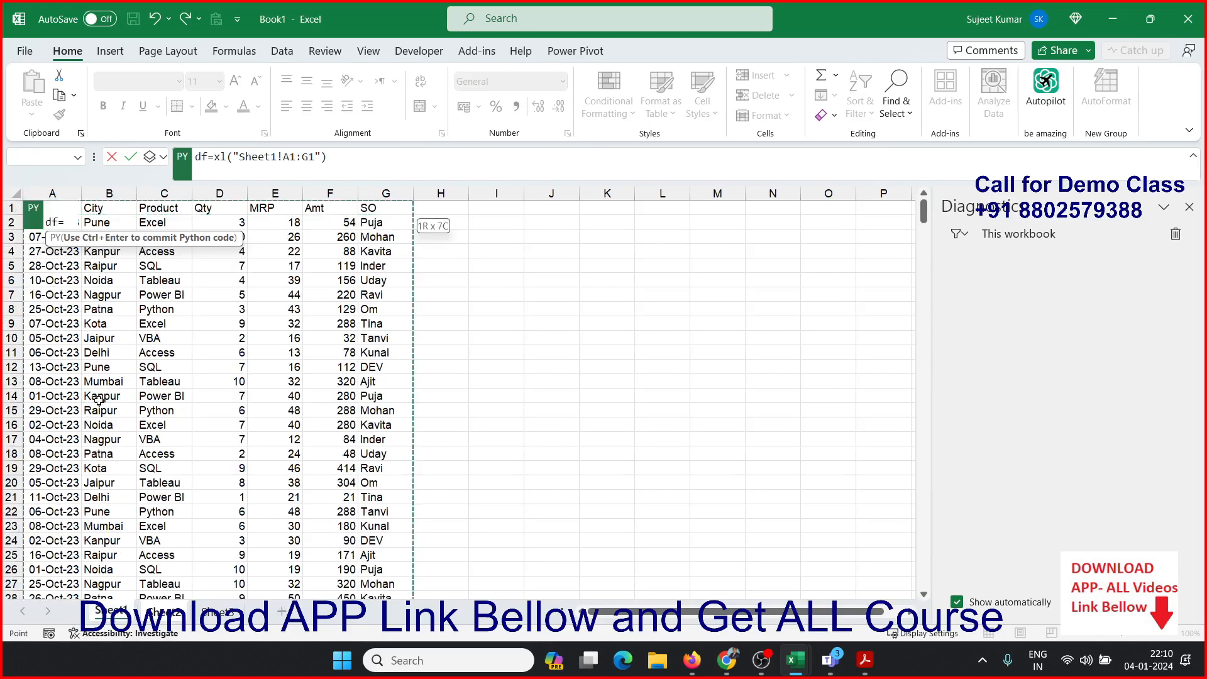
key(ctrl+shift+Down)
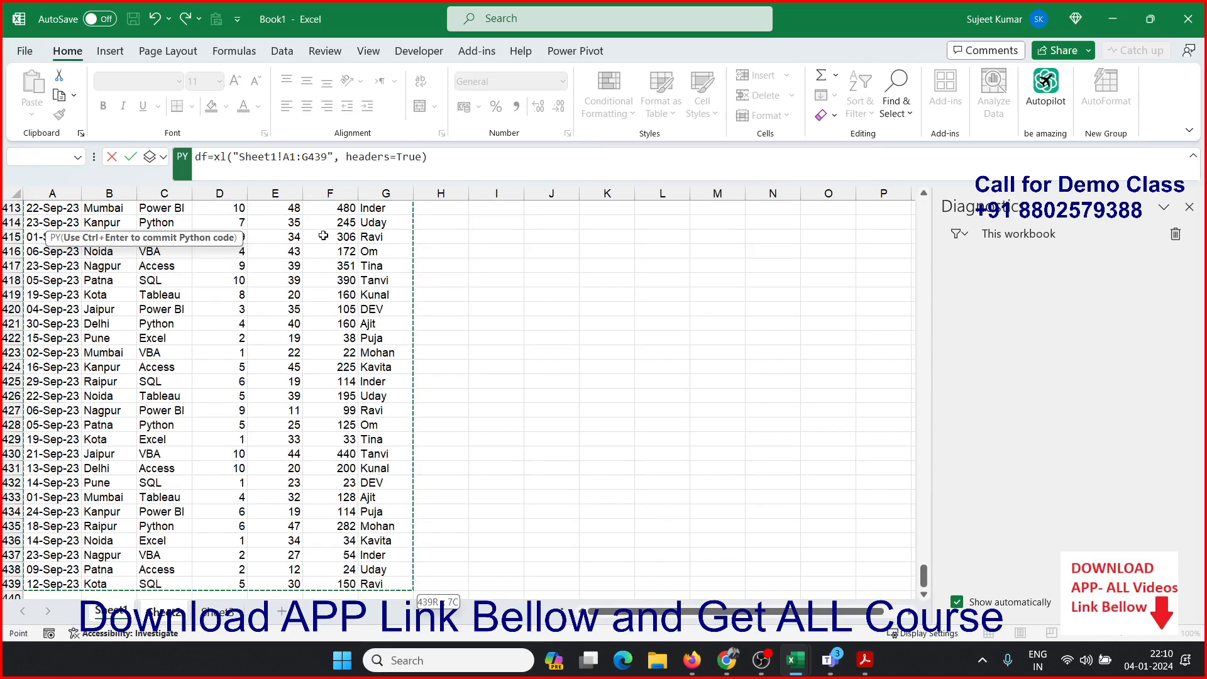
double_click(349, 156)
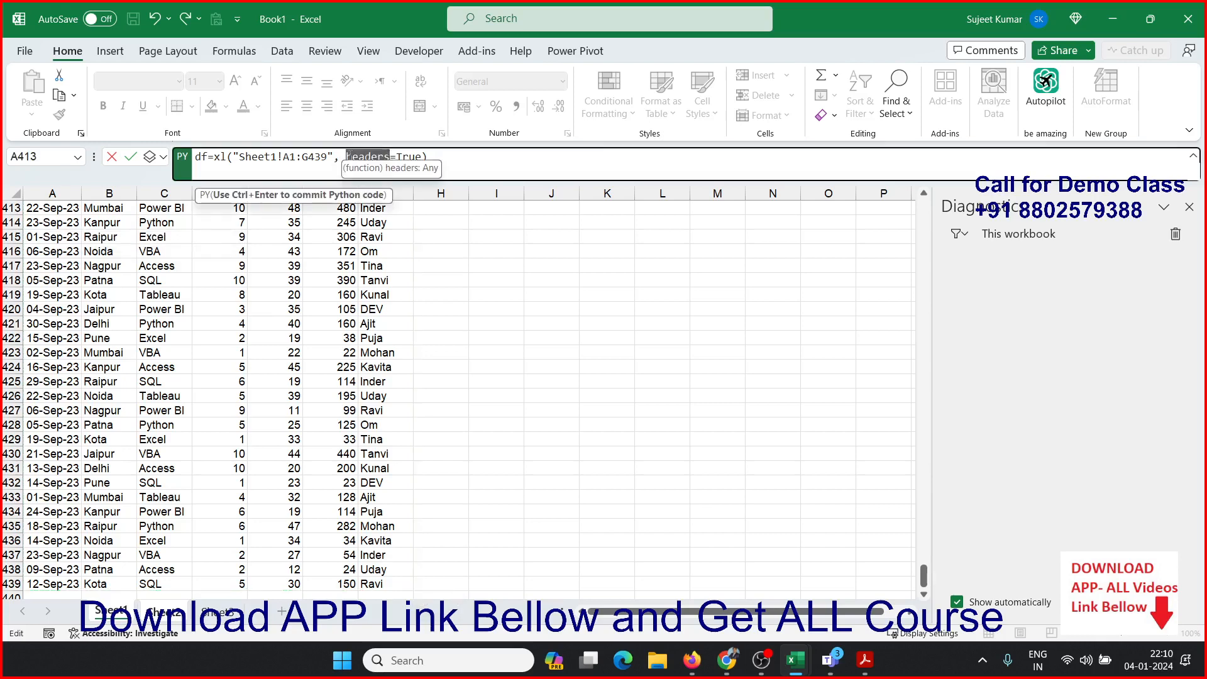
key(BackSpace)
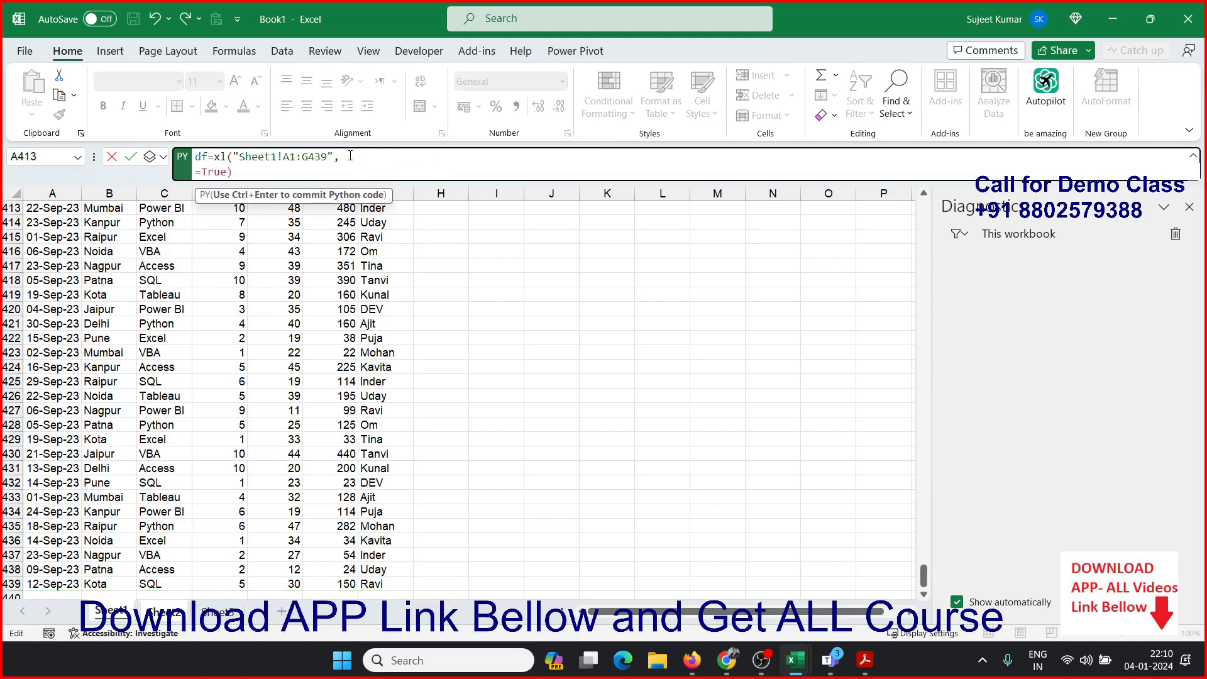
key(Delete)
key(ctrl+z)
key(ctrl+z)
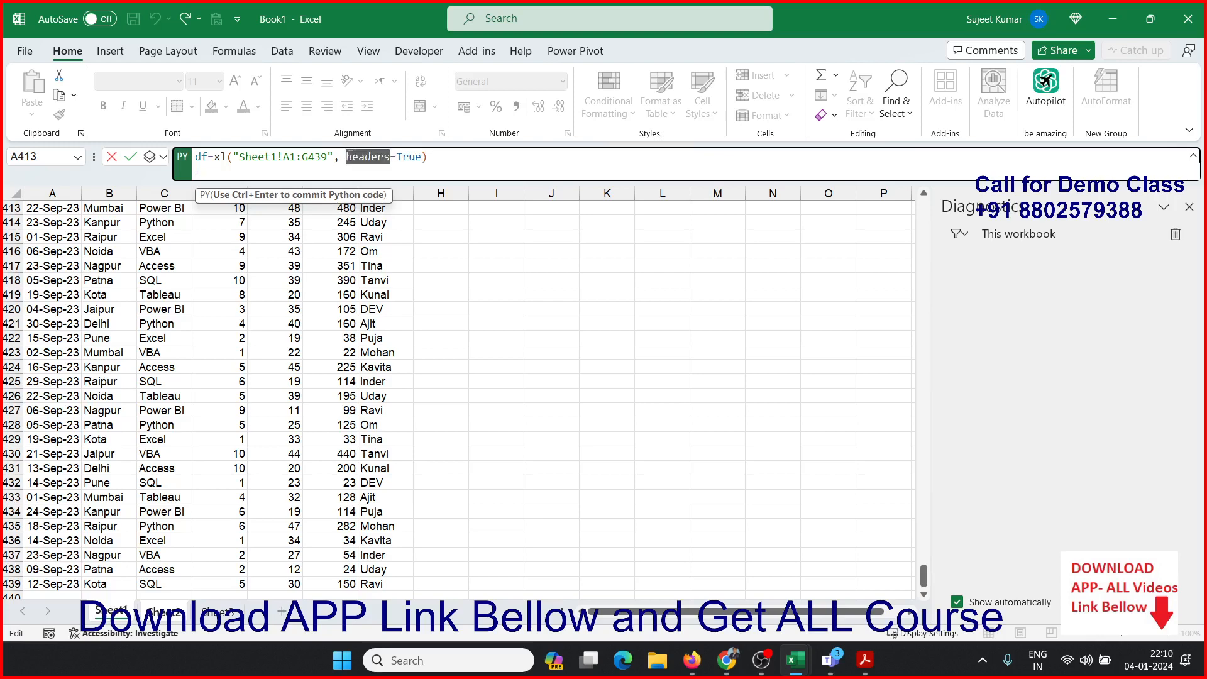
- Commit the Python formula df=xl("Sheet1!A1:G439", headers=True) in cell A2 of Sheet2 and close the Diagnostics pane
key(ctrl+Return)
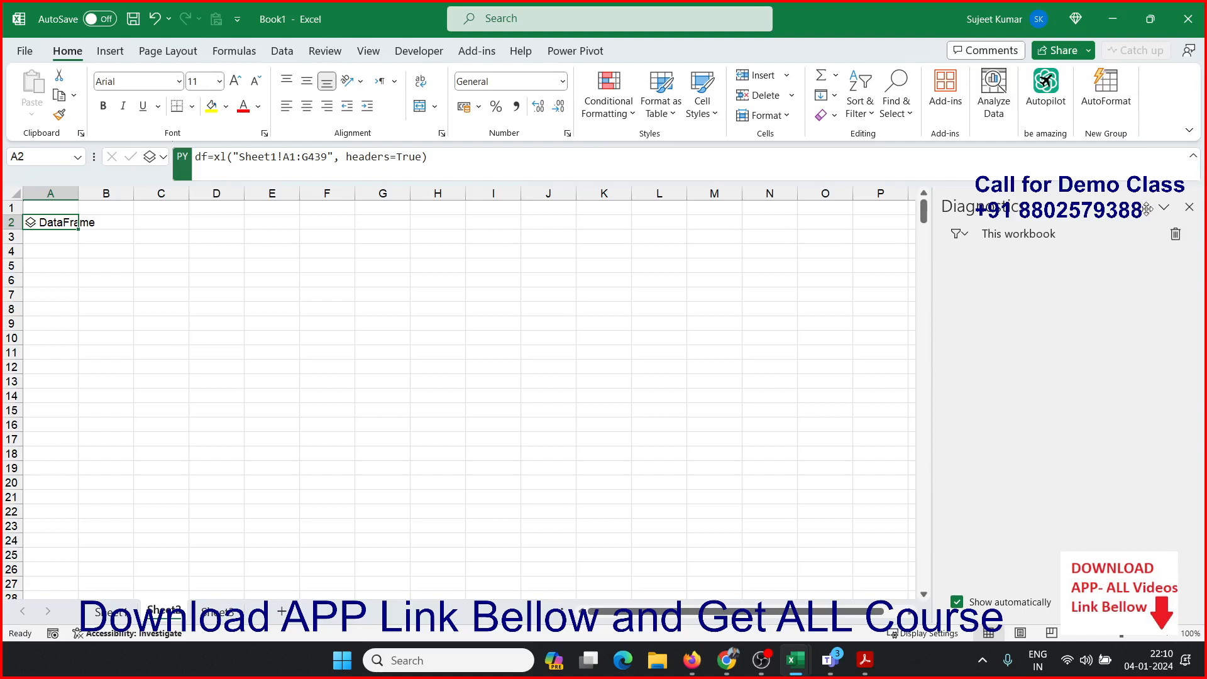
click(1189, 207)
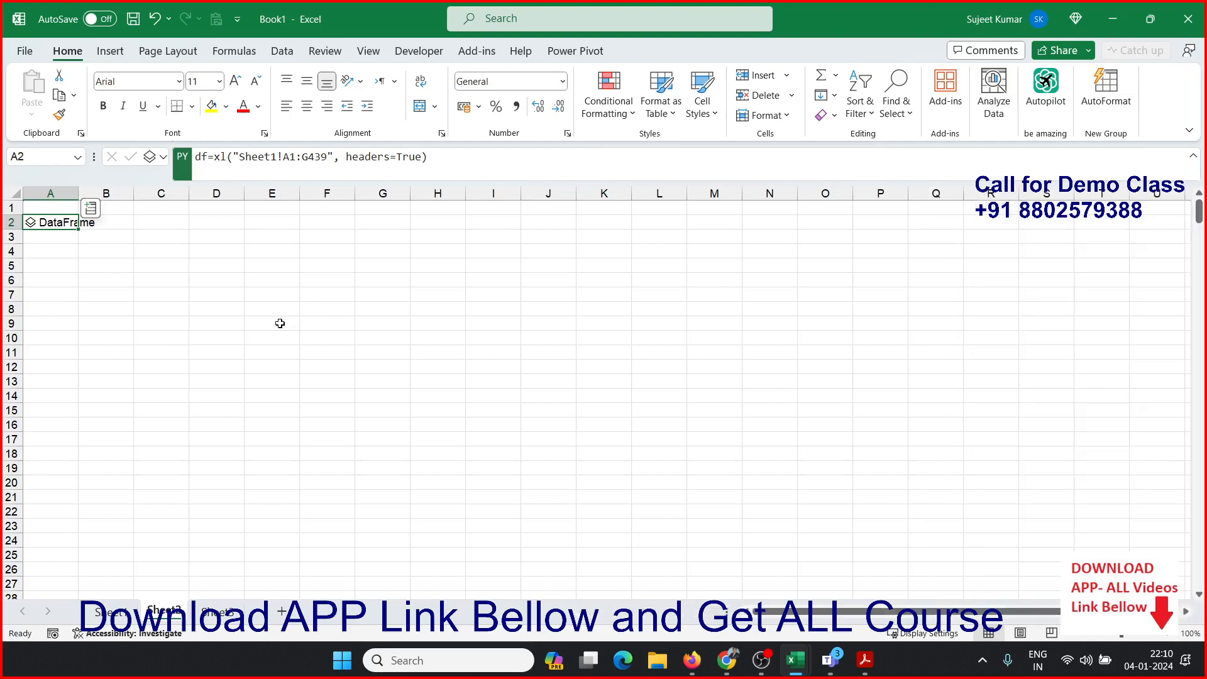
click(163, 291)
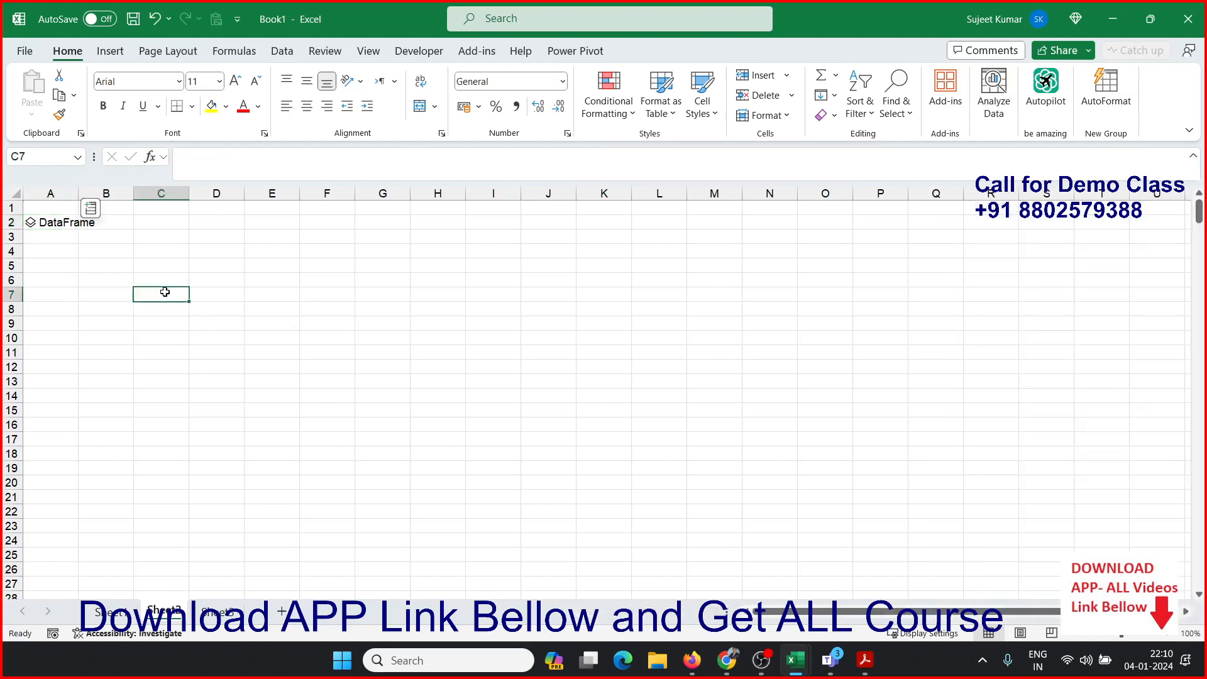
click(48, 222)
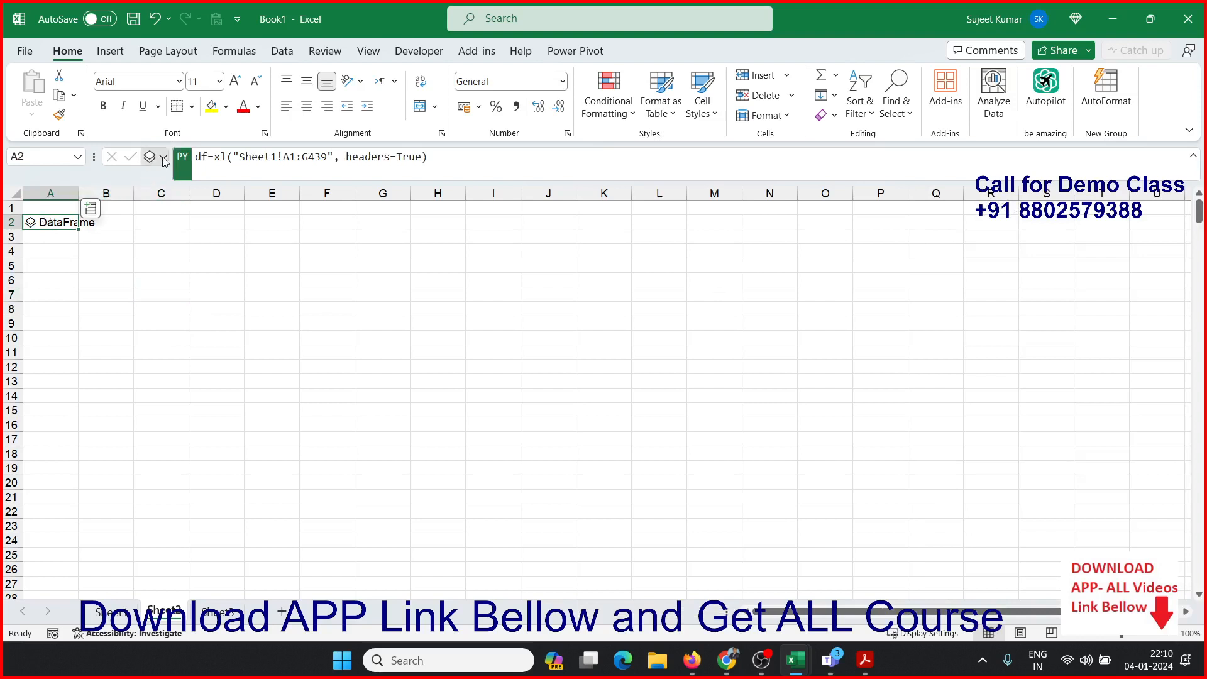
click(164, 160)
click(179, 225)
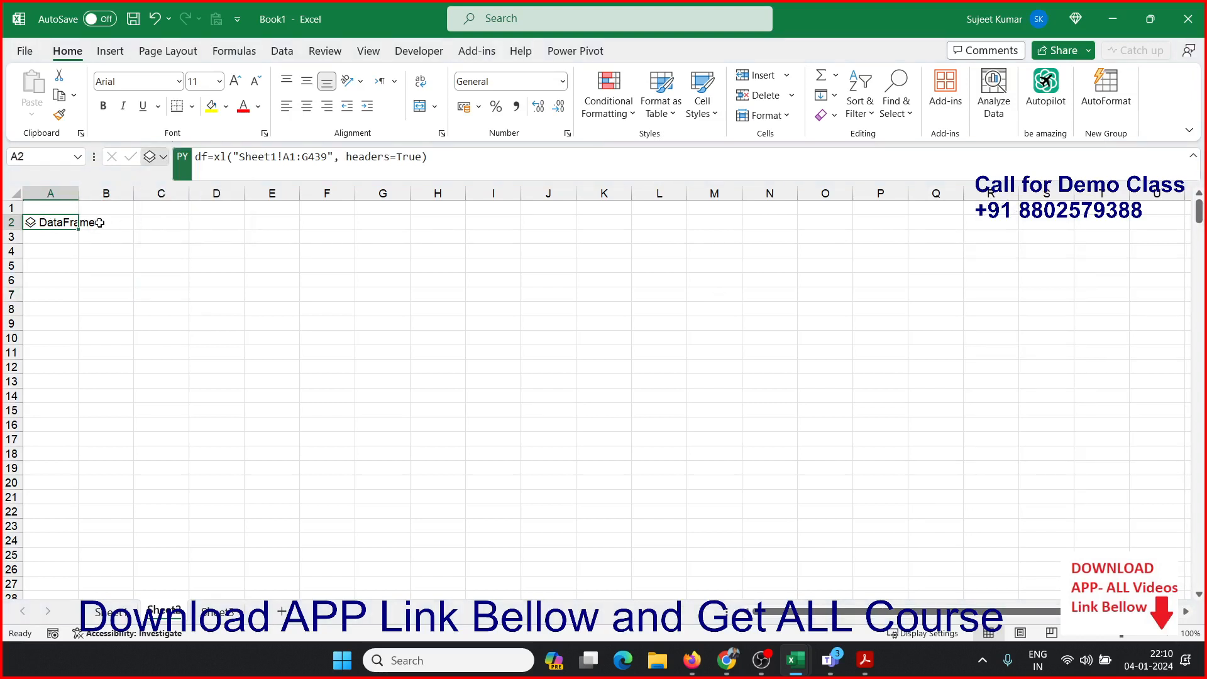
click(53, 223)
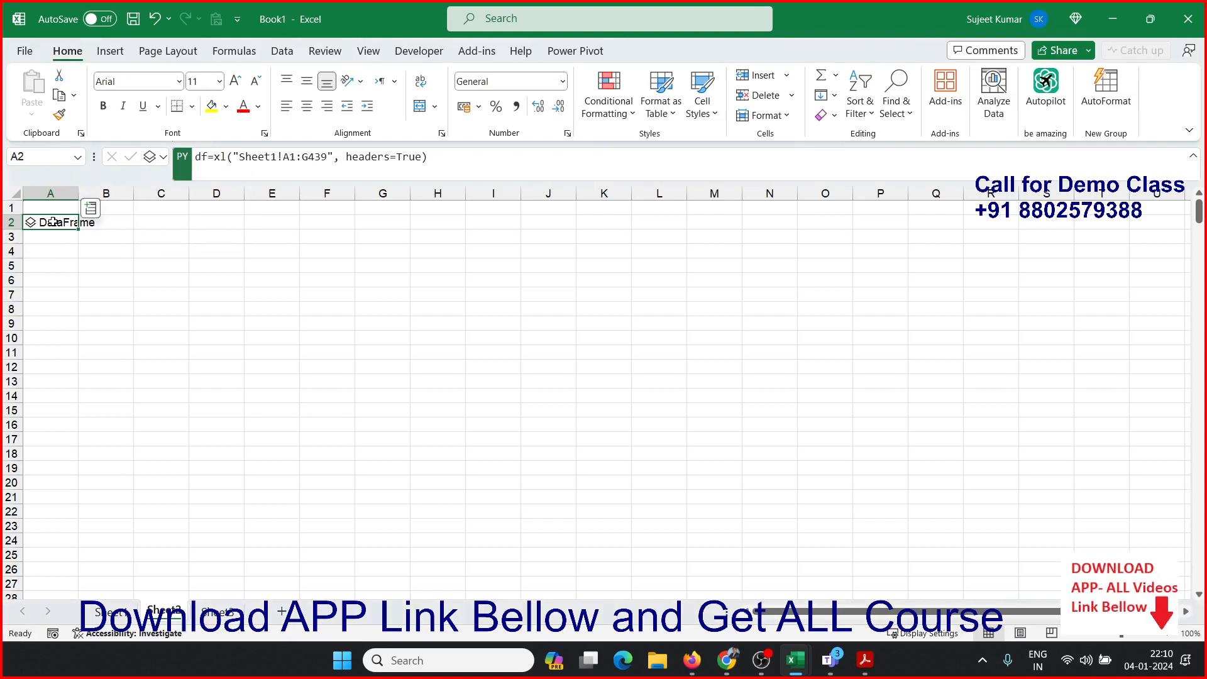
right_click(53, 221)
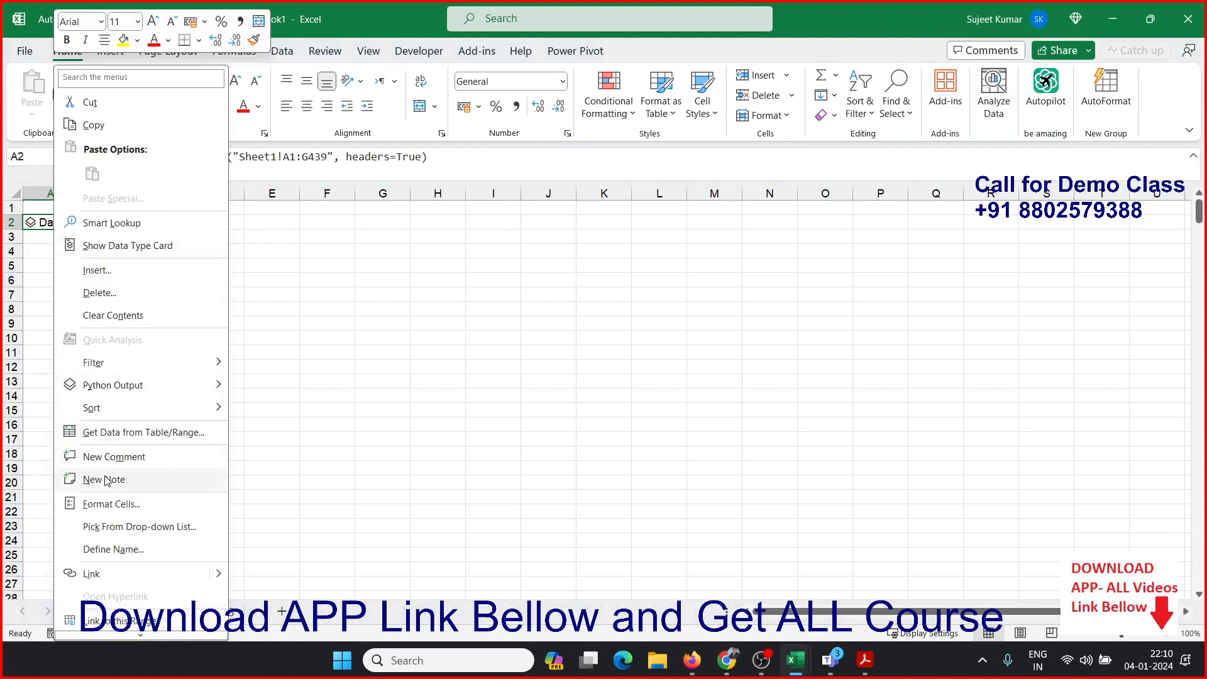
mouse_move(163, 390)
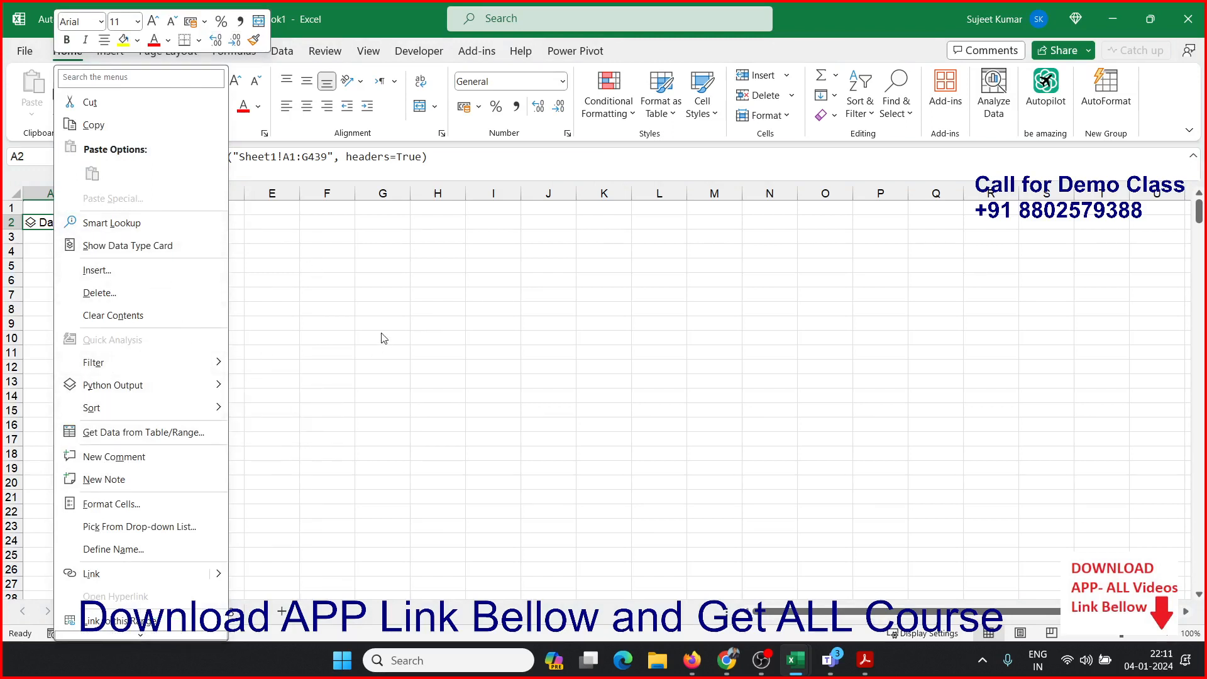
key(Escape)
click(90, 211)
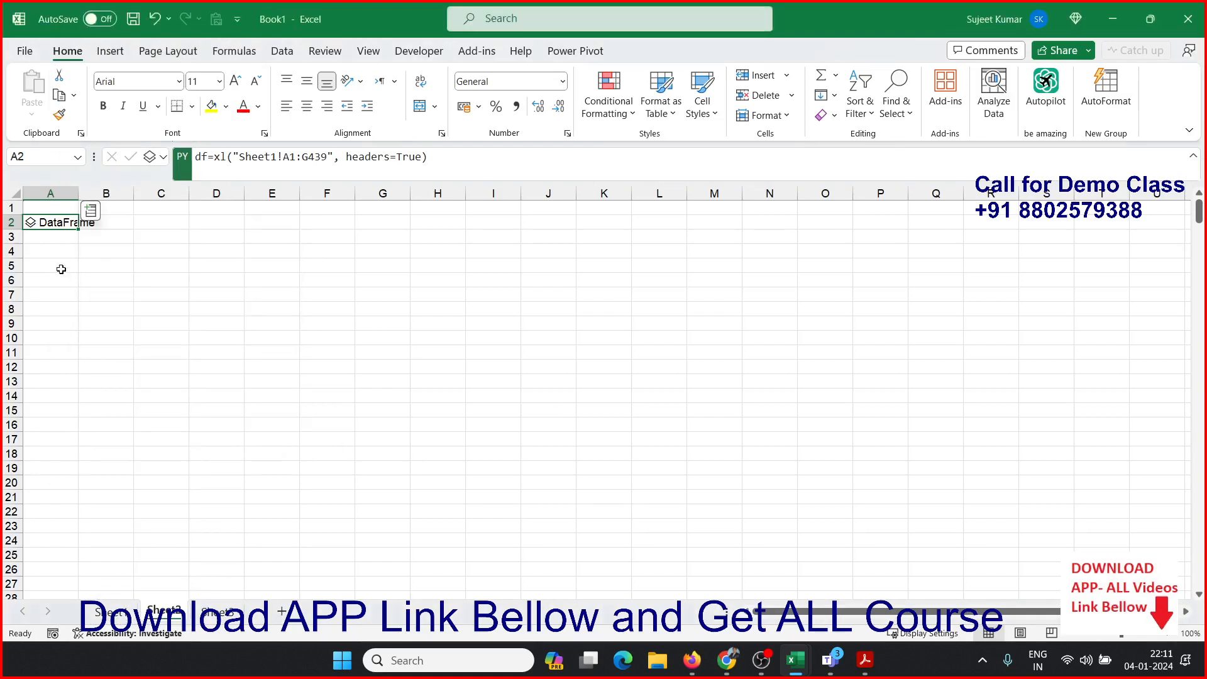
key(Escape)
- Output the DataFrame in cell A2 of Sheet2 as Excel values
click(161, 157)
click(172, 230)
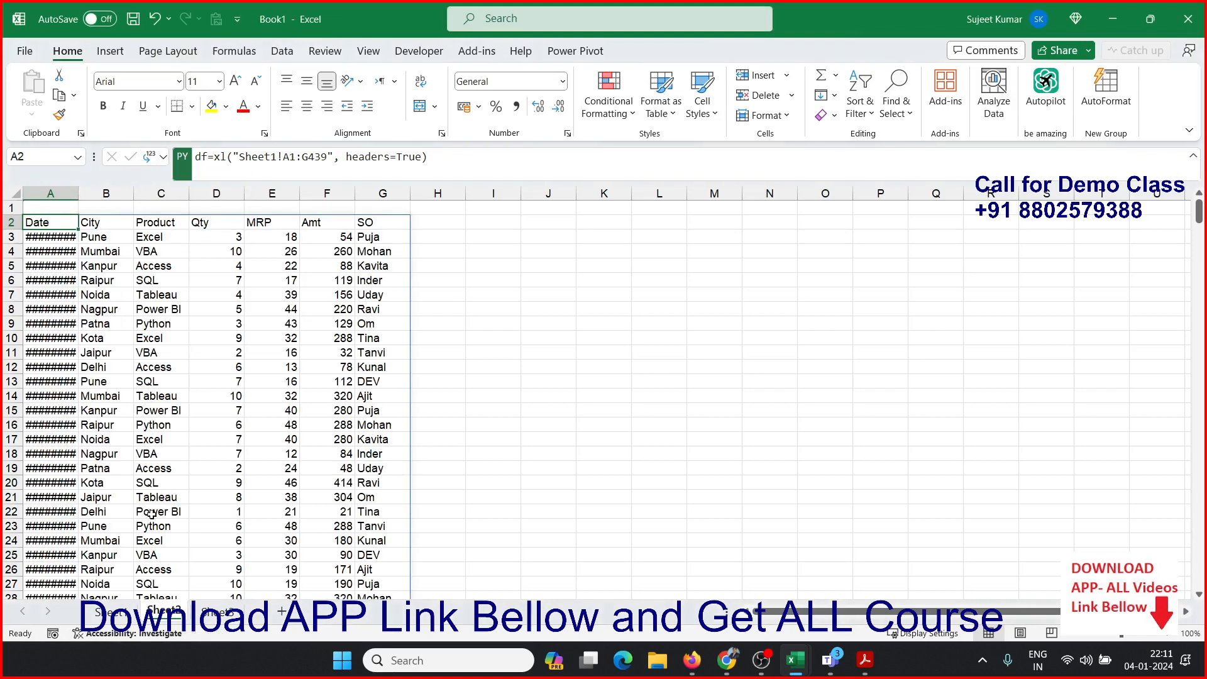
- Select cell A1 on Sheet3 and check the variable name in the Python formula in cell A2 of Sheet2
click(212, 614)
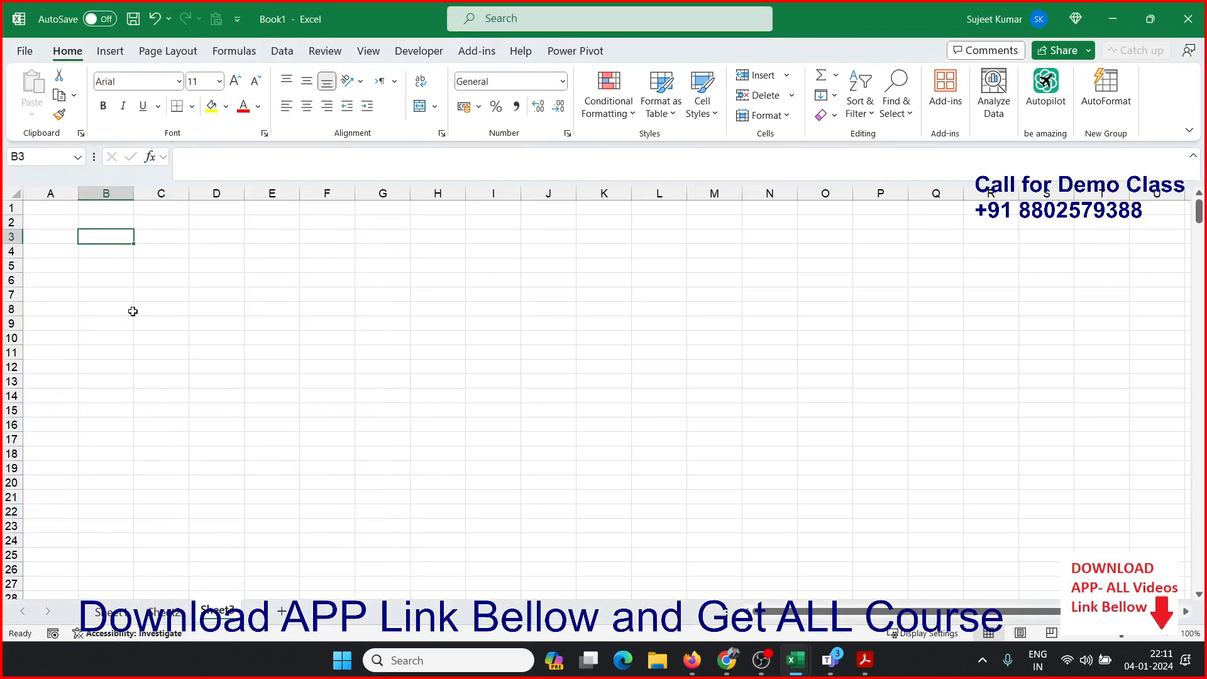
click(86, 221)
click(58, 214)
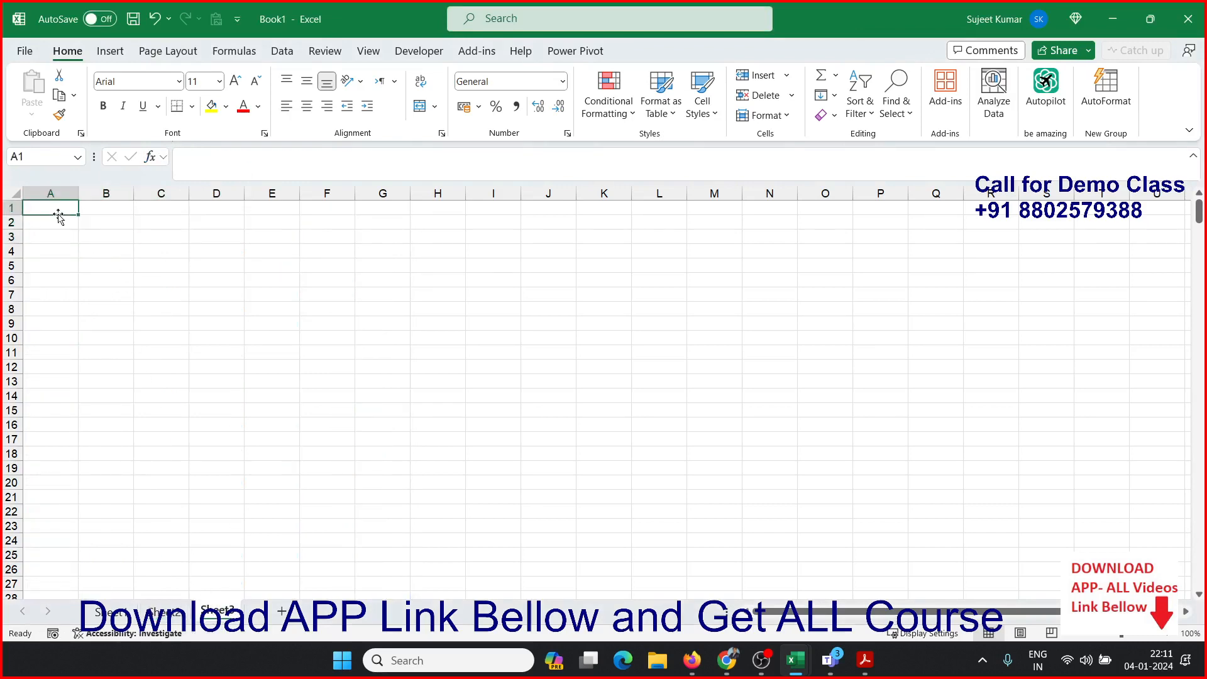
click(164, 613)
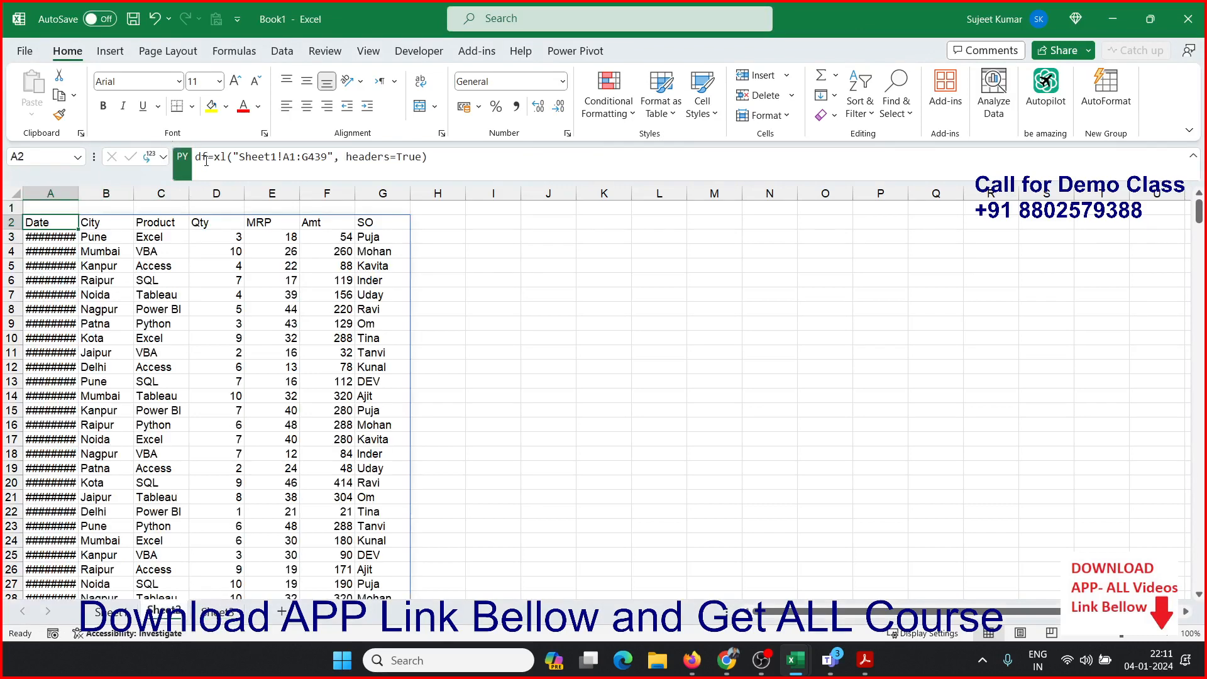
click(206, 161)
key(Escape)
click(205, 615)
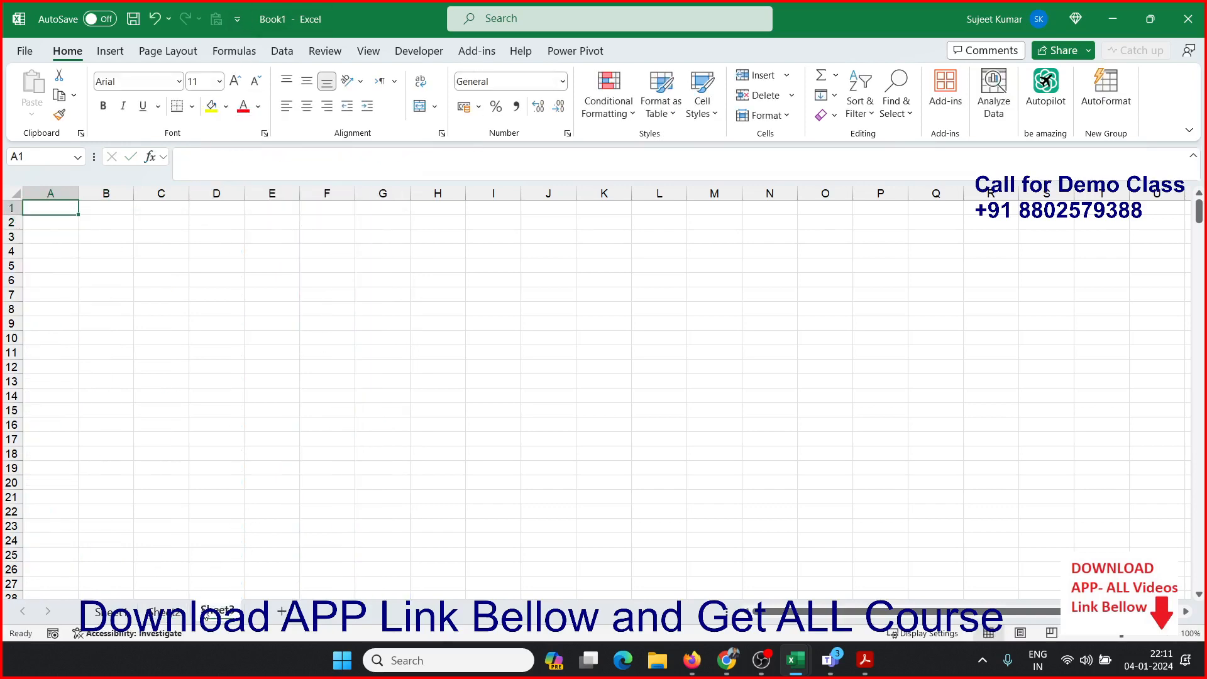
- Create a Python formula in cell A1 of Sheet3 with the code d=df and commit it
text(=)
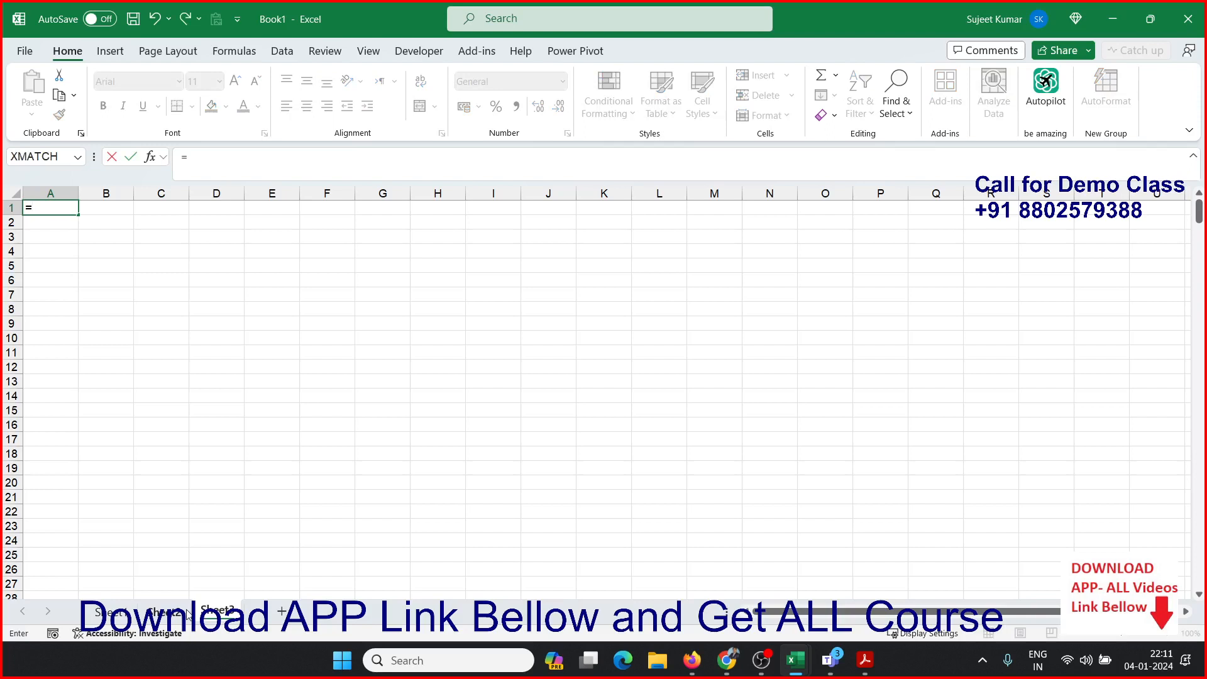
text(py)
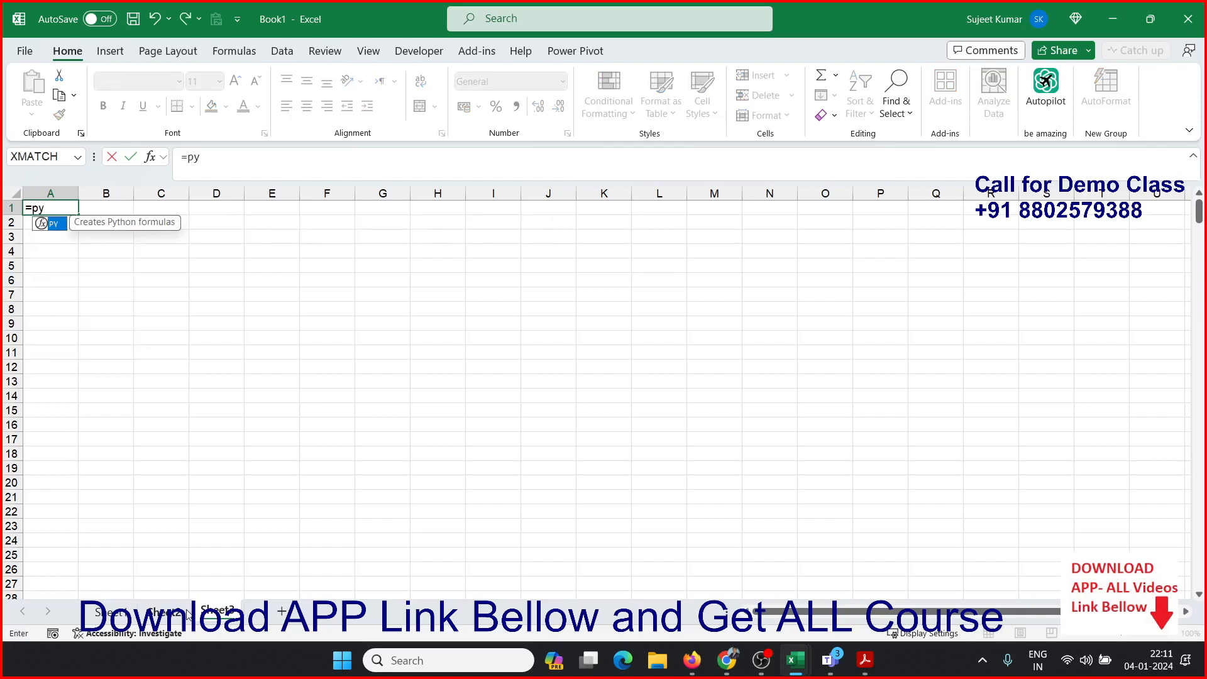
key(Tab)
text(d=df)
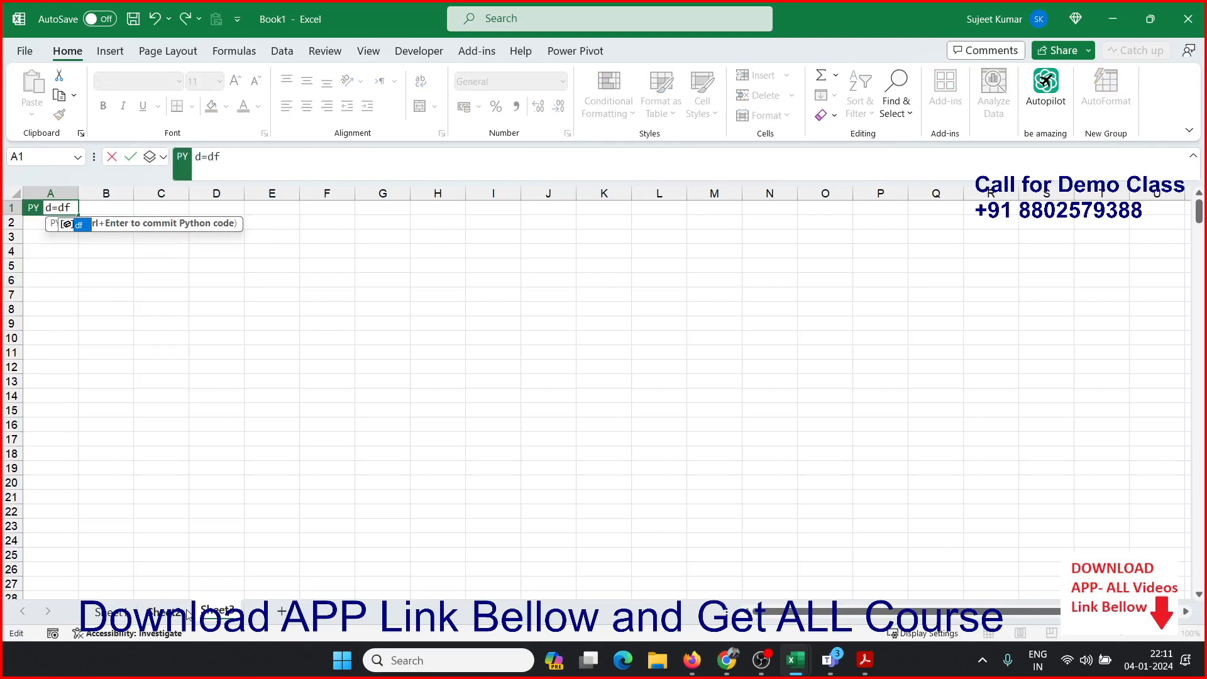
key(ctrl+Return)
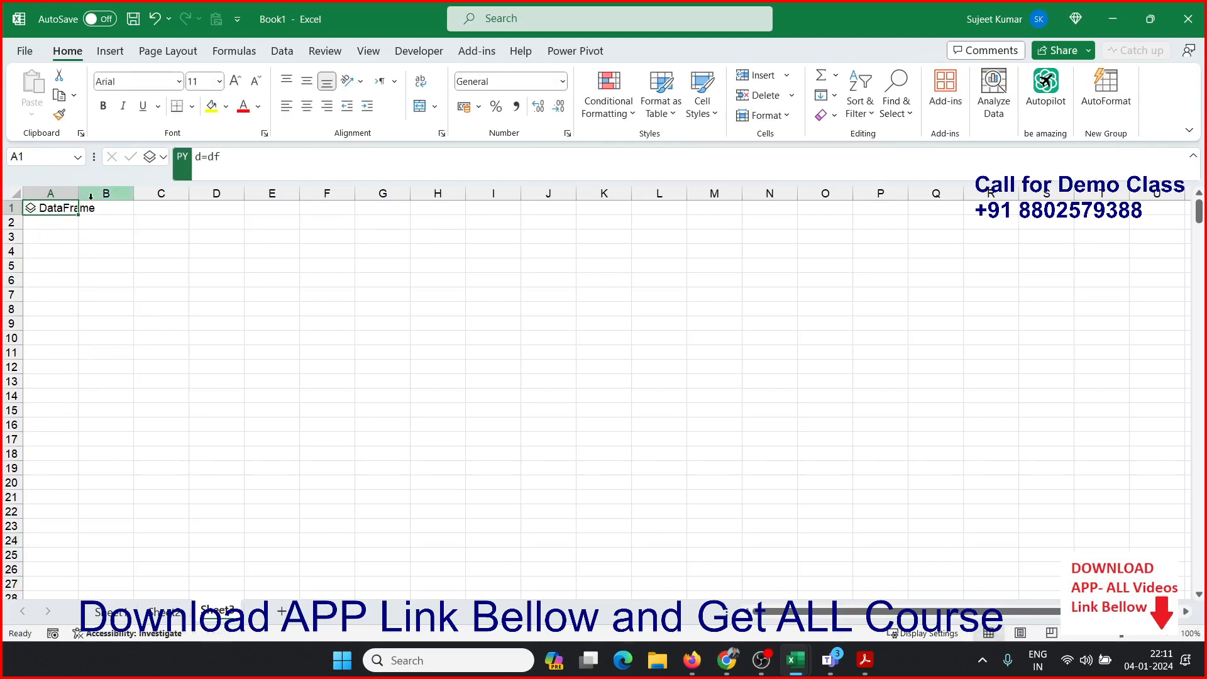
- Try outputting the DataFrame in cell A1 of Sheet3 as Excel values and undo that conversion
click(150, 159)
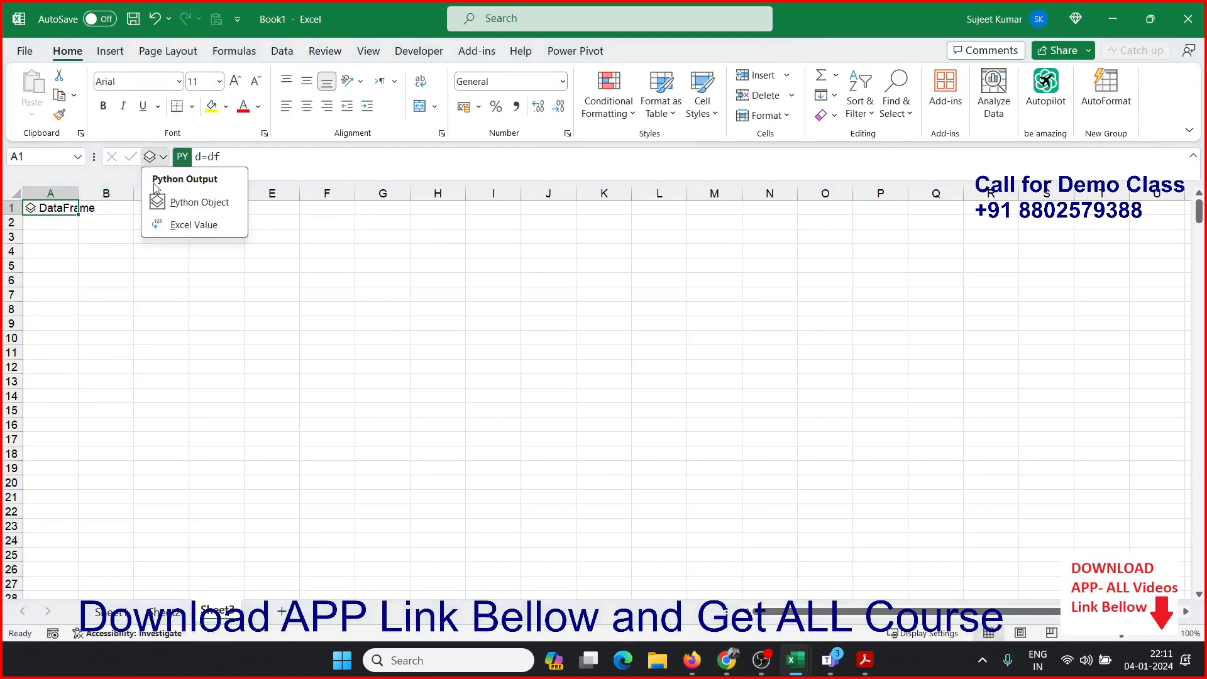
click(165, 225)
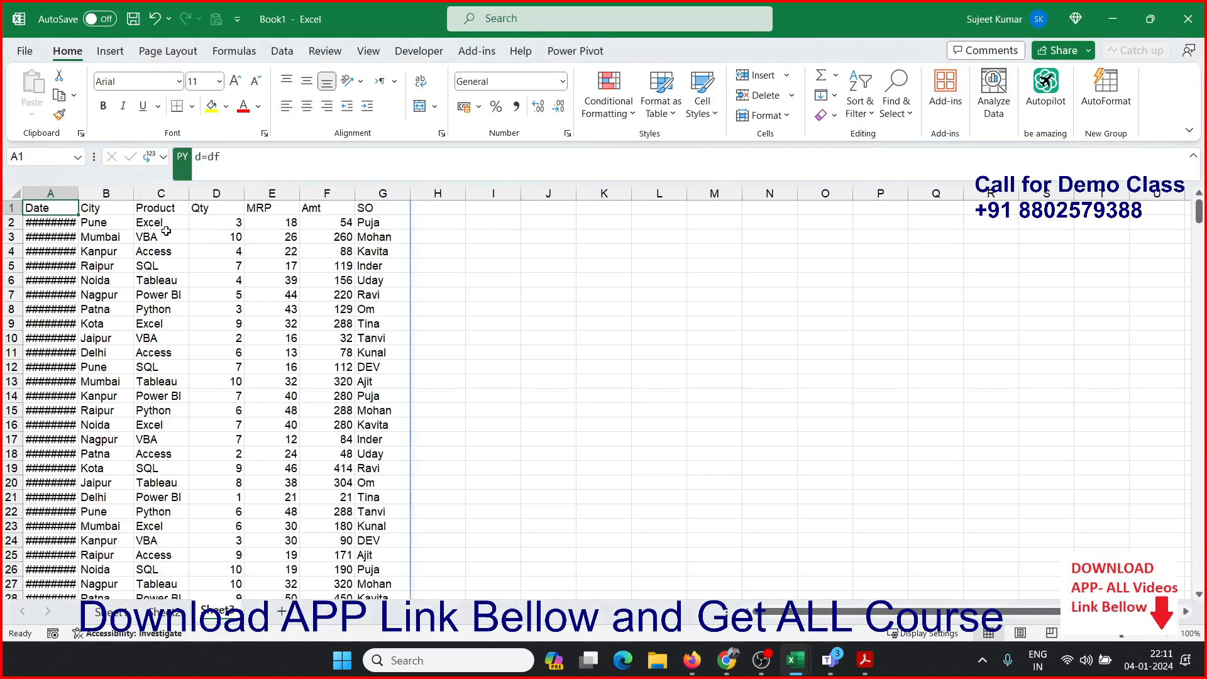
key(ctrl+z)
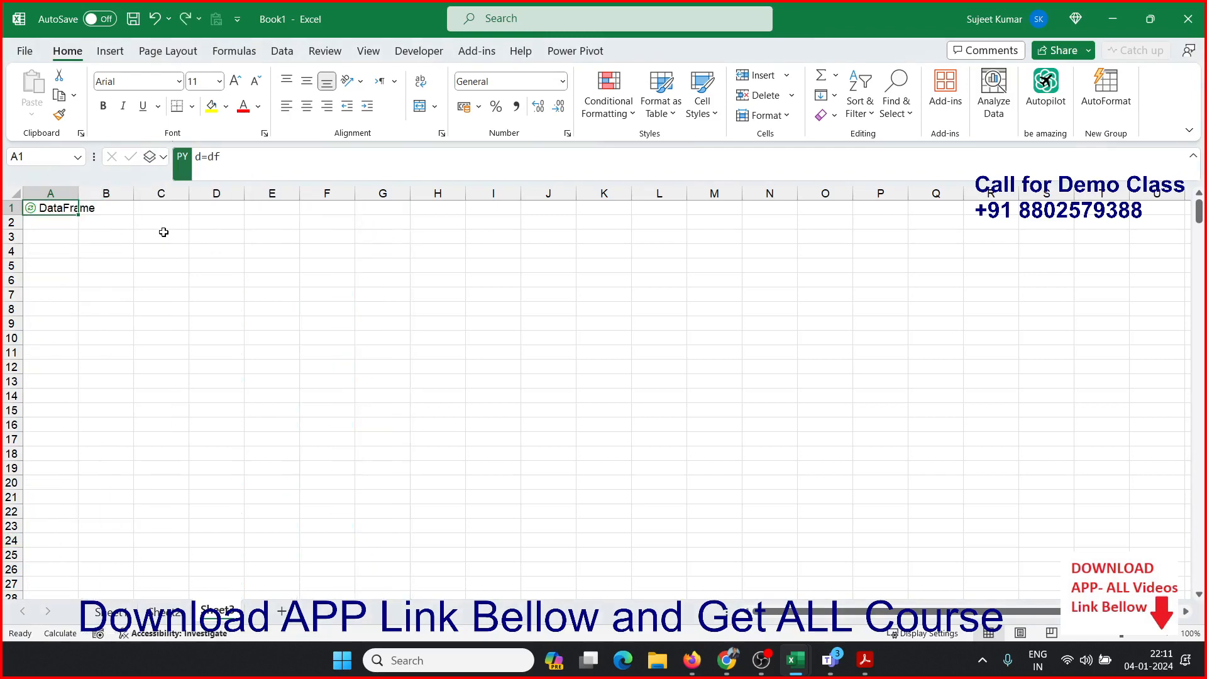
- Extract the arrayPreview field of the DataFrame in cell A1 of Sheet3 into the cells beside it
click(73, 237)
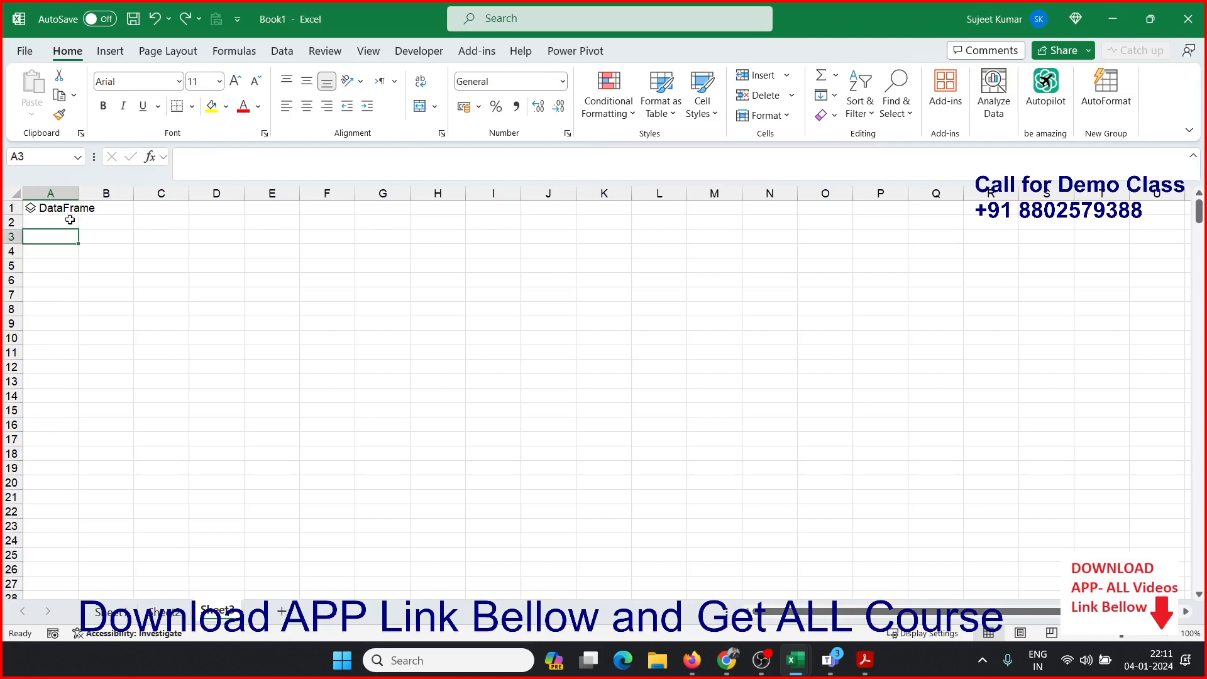
click(65, 208)
click(91, 211)
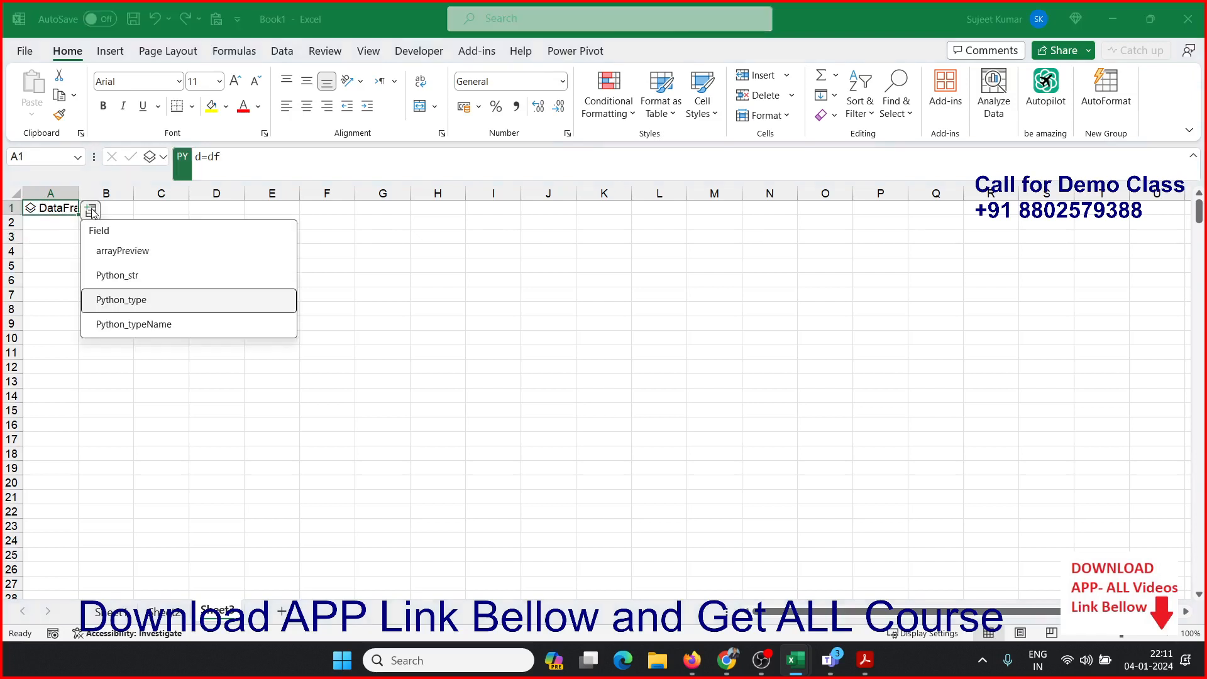
click(100, 231)
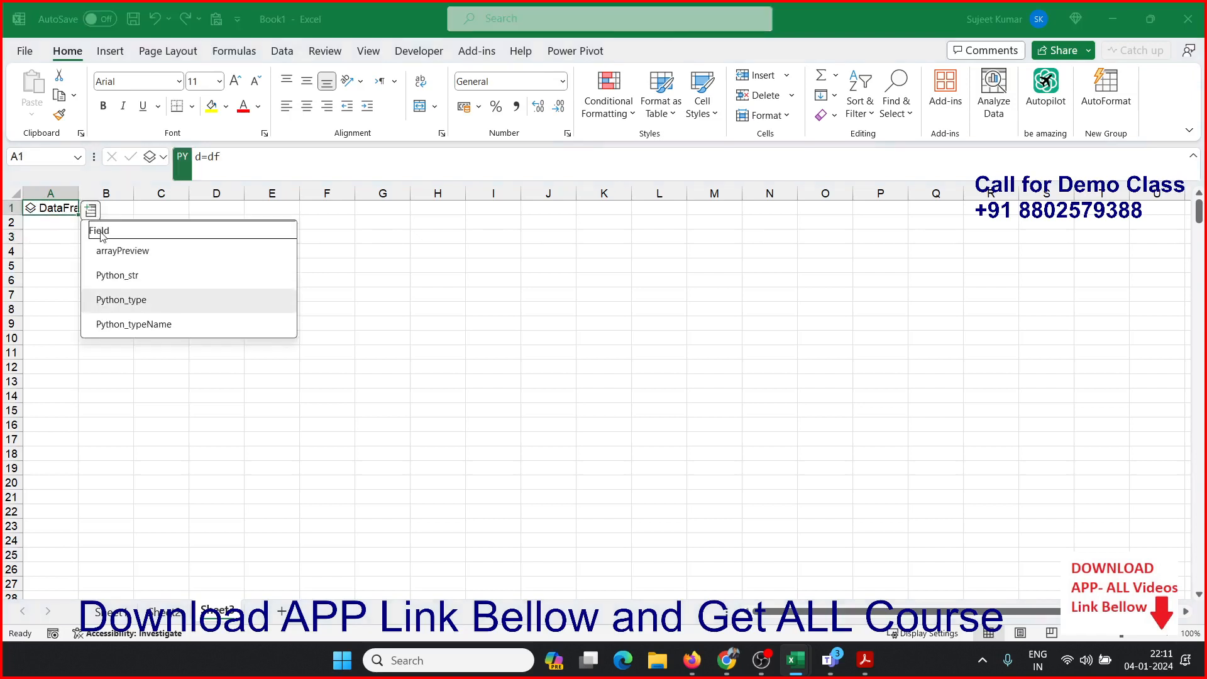
key(Up)
key(Up)
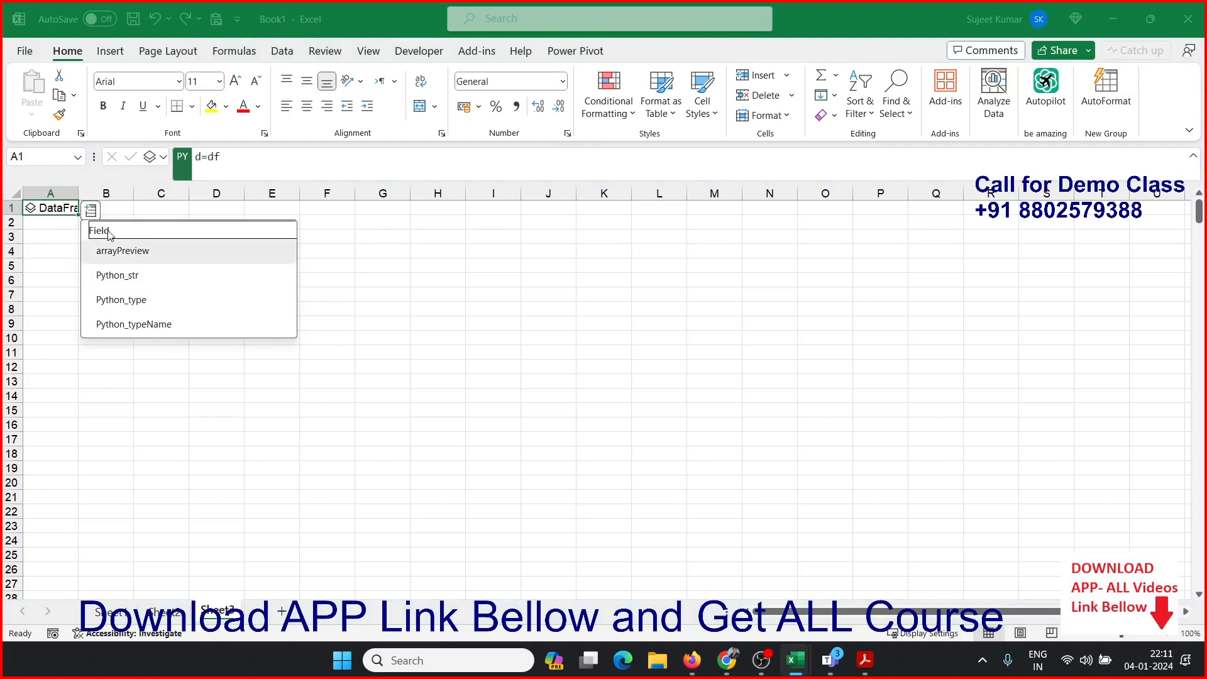
key(Return)
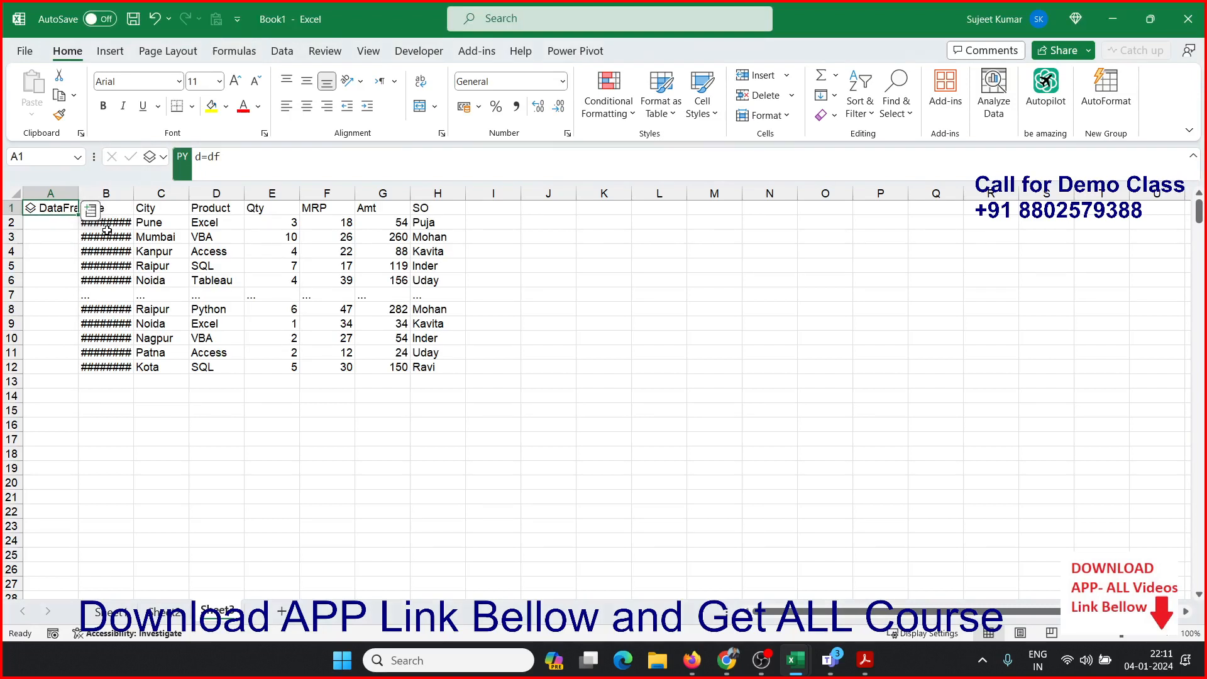
- Autofit column B on Sheet3 so its dates fit, and inspect row 7 of the extracted array preview
click(208, 295)
double_click(134, 193)
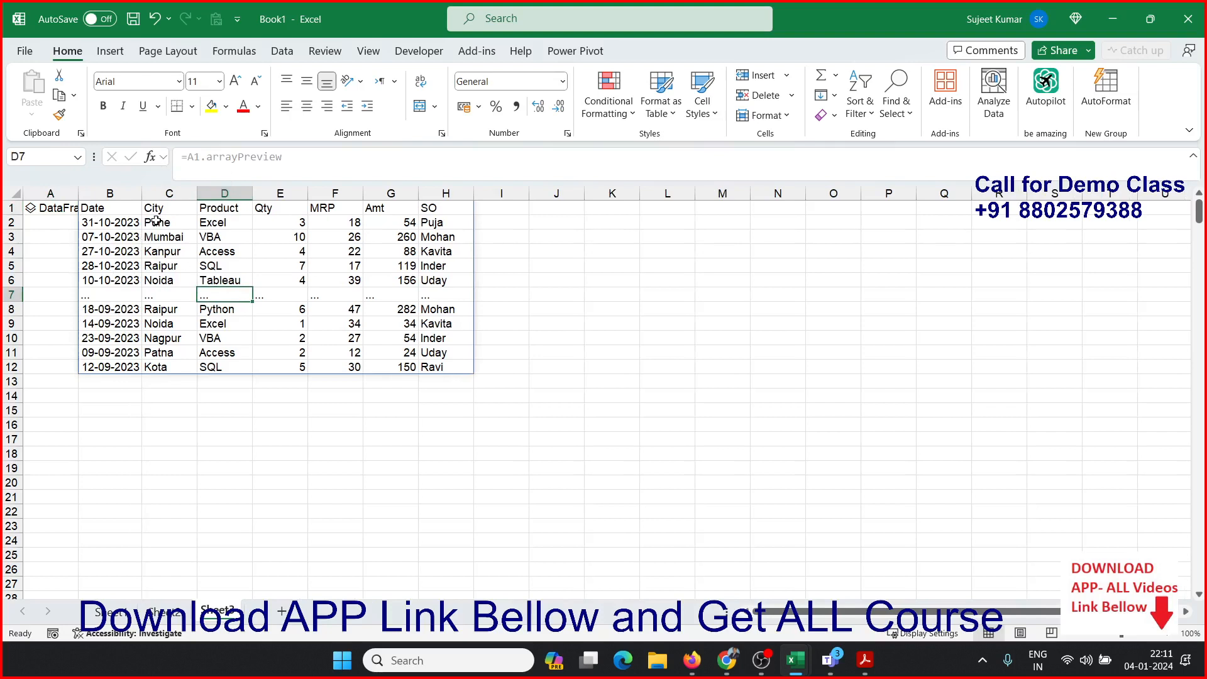
click(169, 295)
click(99, 297)
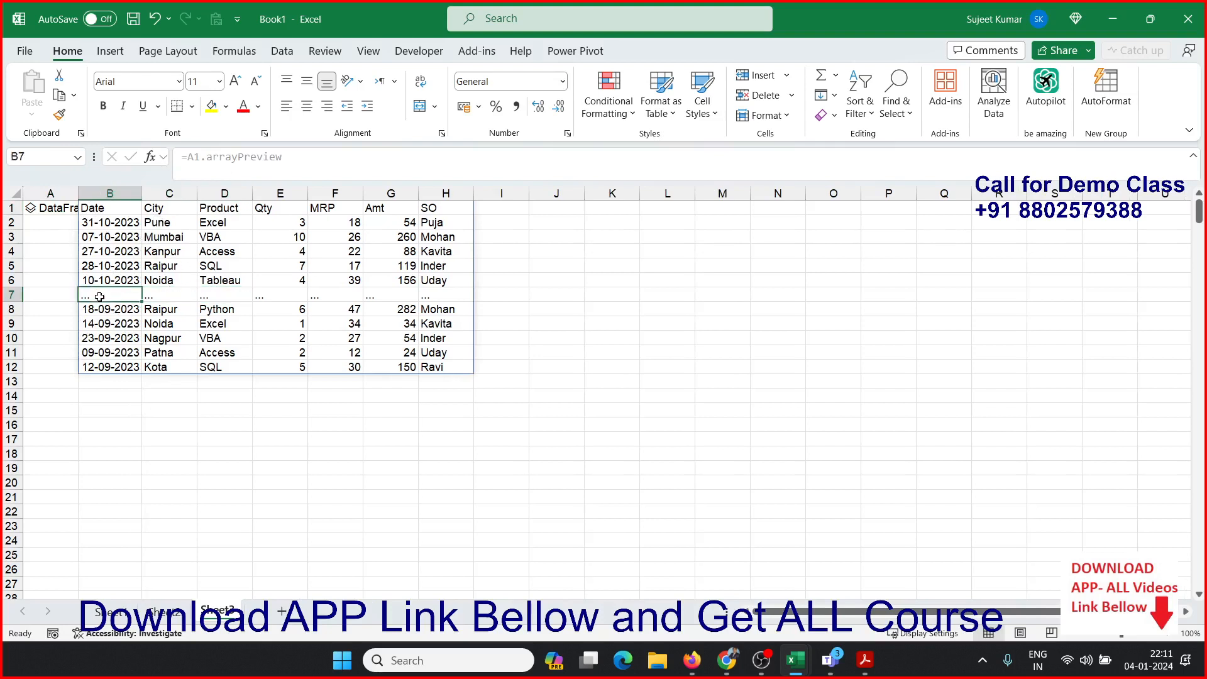
click(224, 295)
click(322, 297)
click(355, 326)
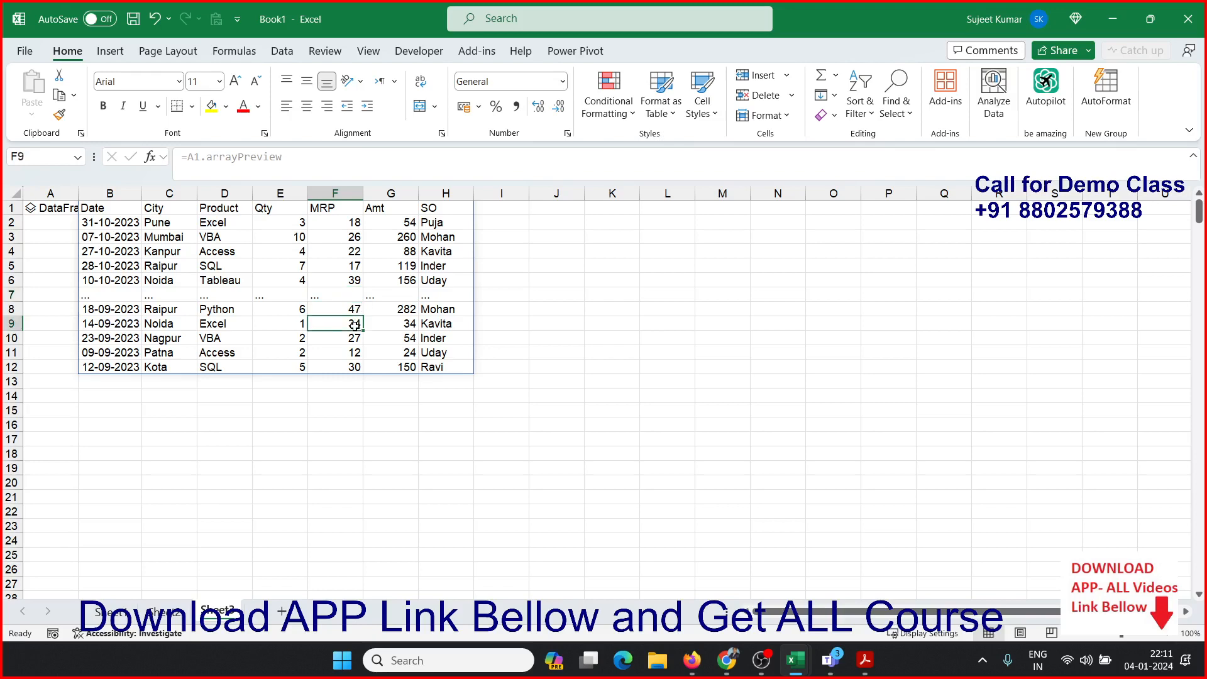
- Extract the arrayPreview field from cell A1 a second time, placing it beside the first preview
click(56, 209)
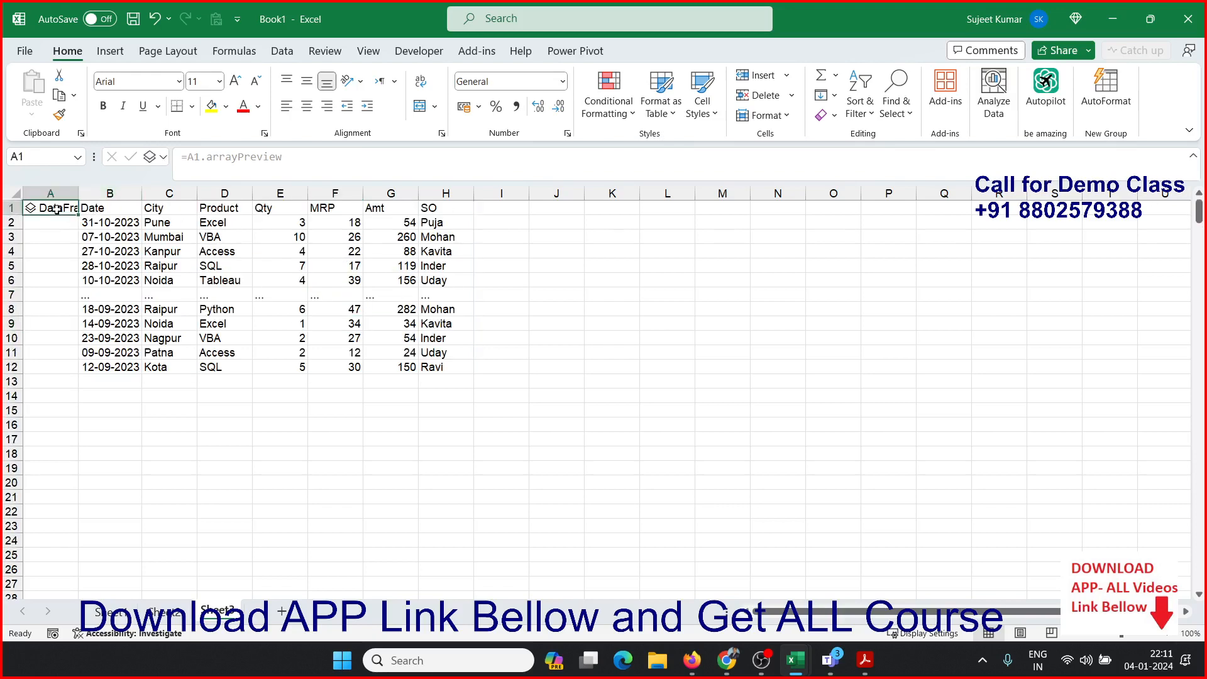
click(91, 210)
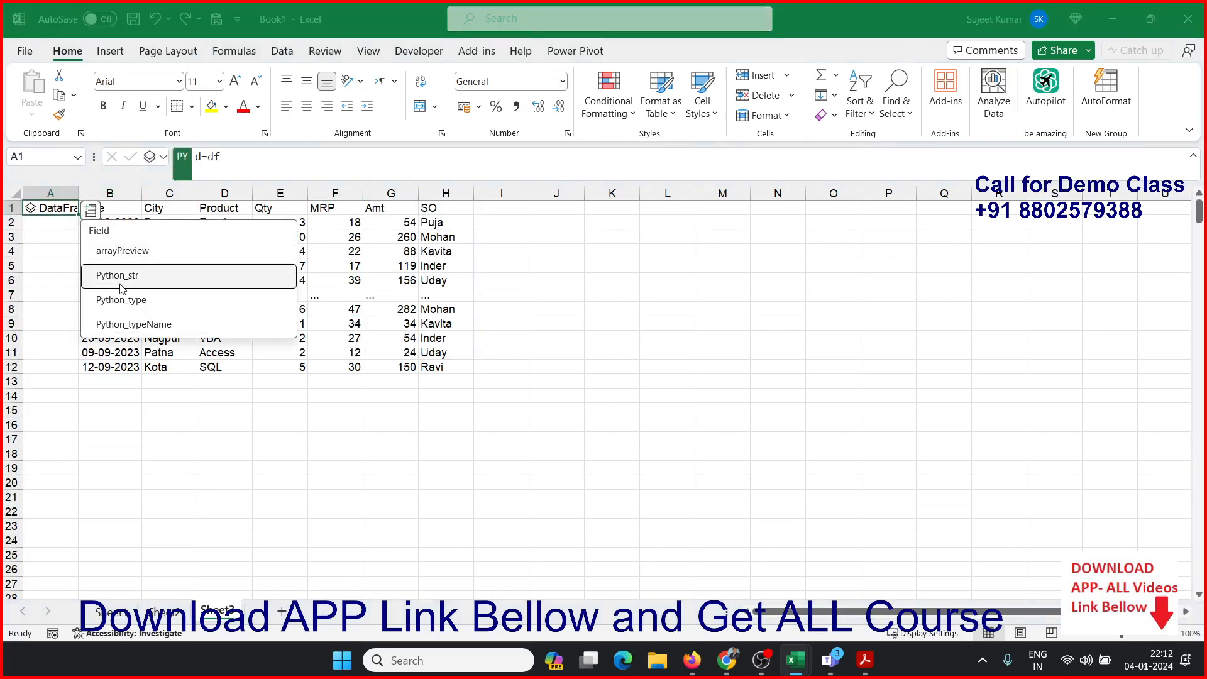
click(123, 251)
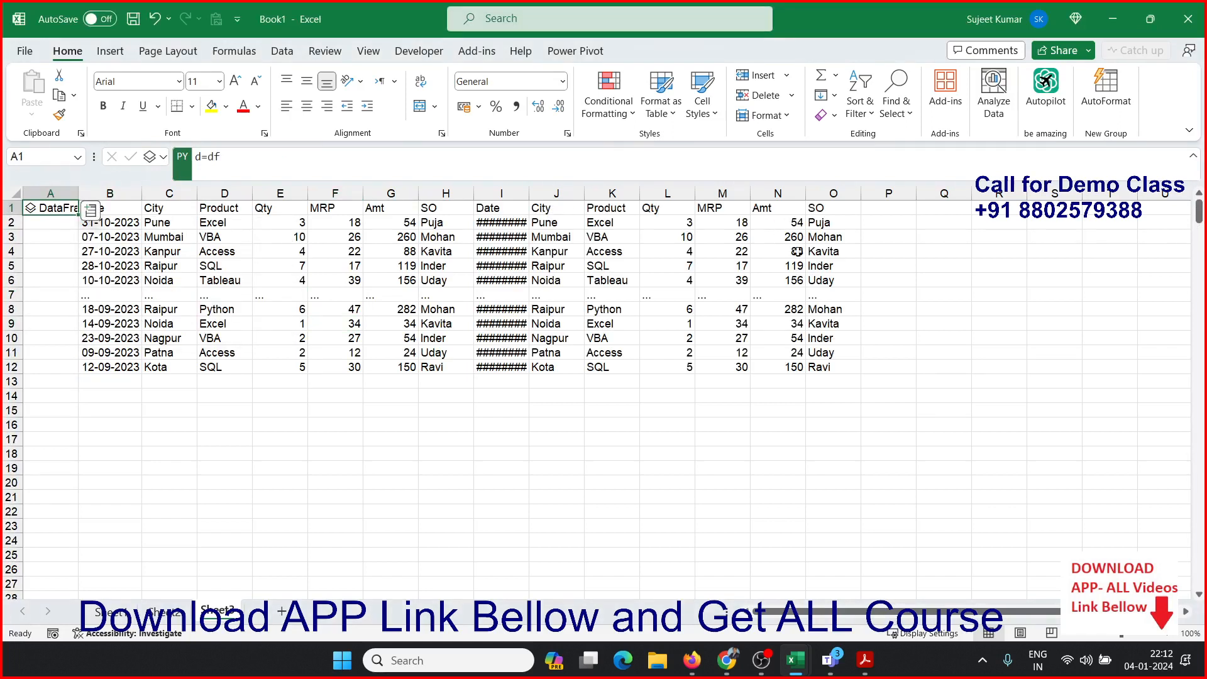
- Extract the Python_str field of the DataFrame in cell A1 and examine the text it places in row 1
click(92, 211)
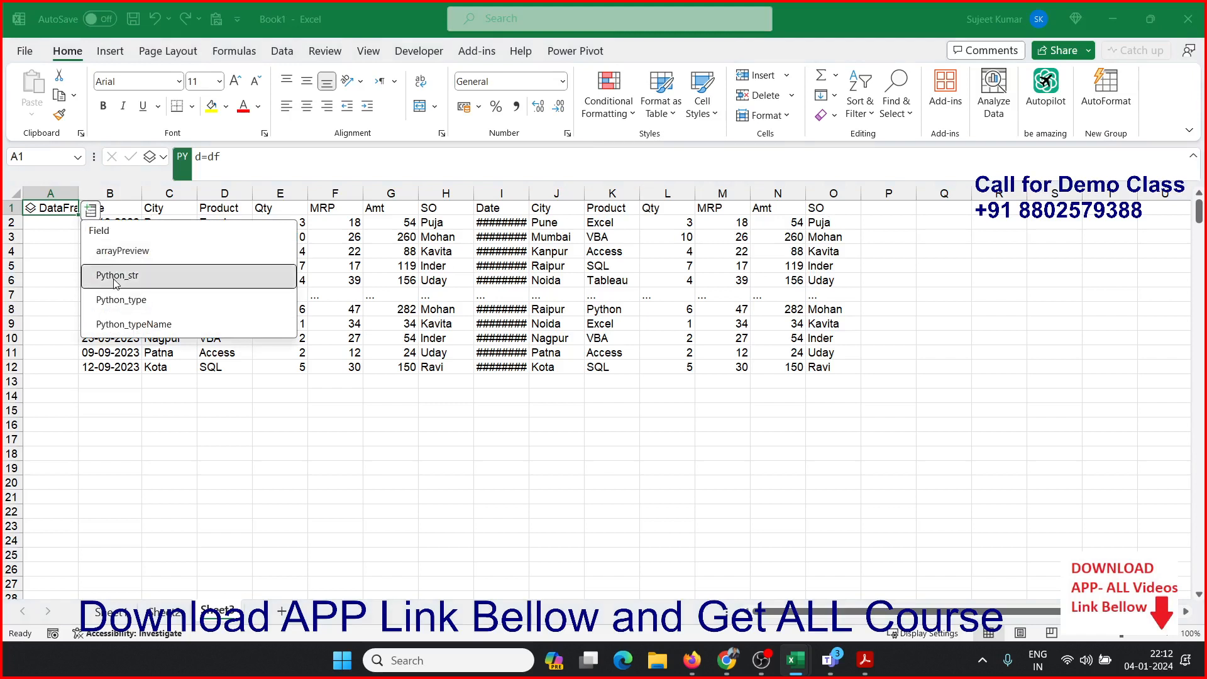
click(115, 276)
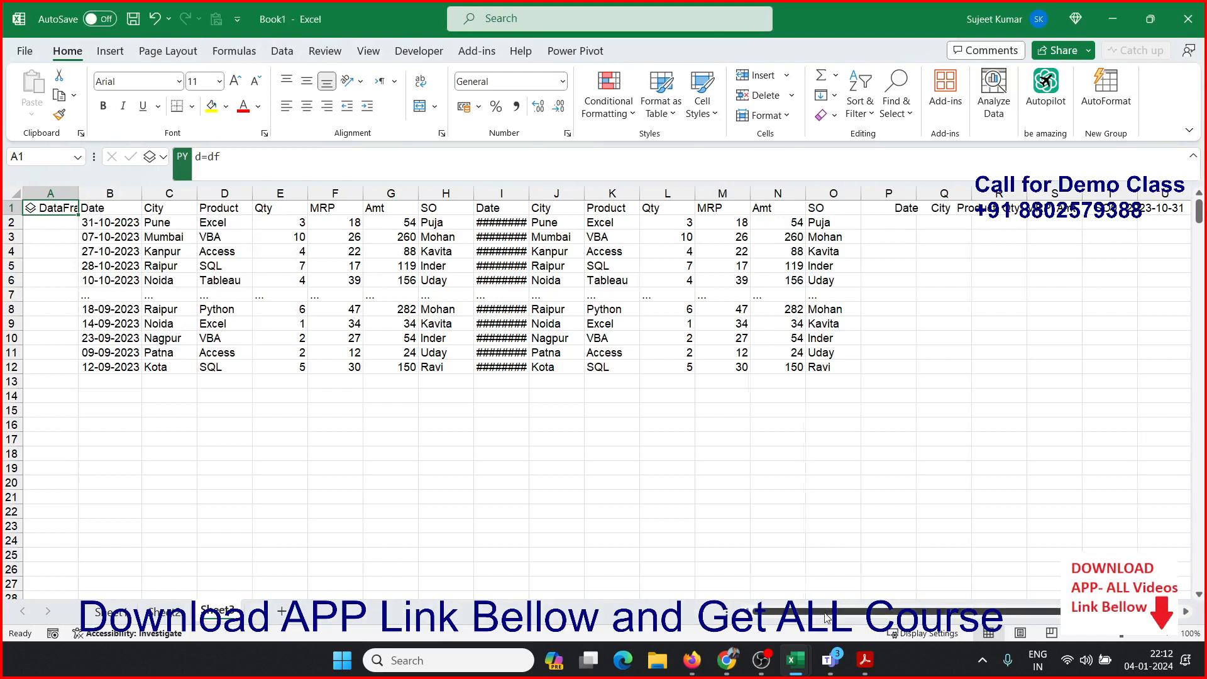
drag(827, 618, 846, 618)
drag(892, 208, 923, 216)
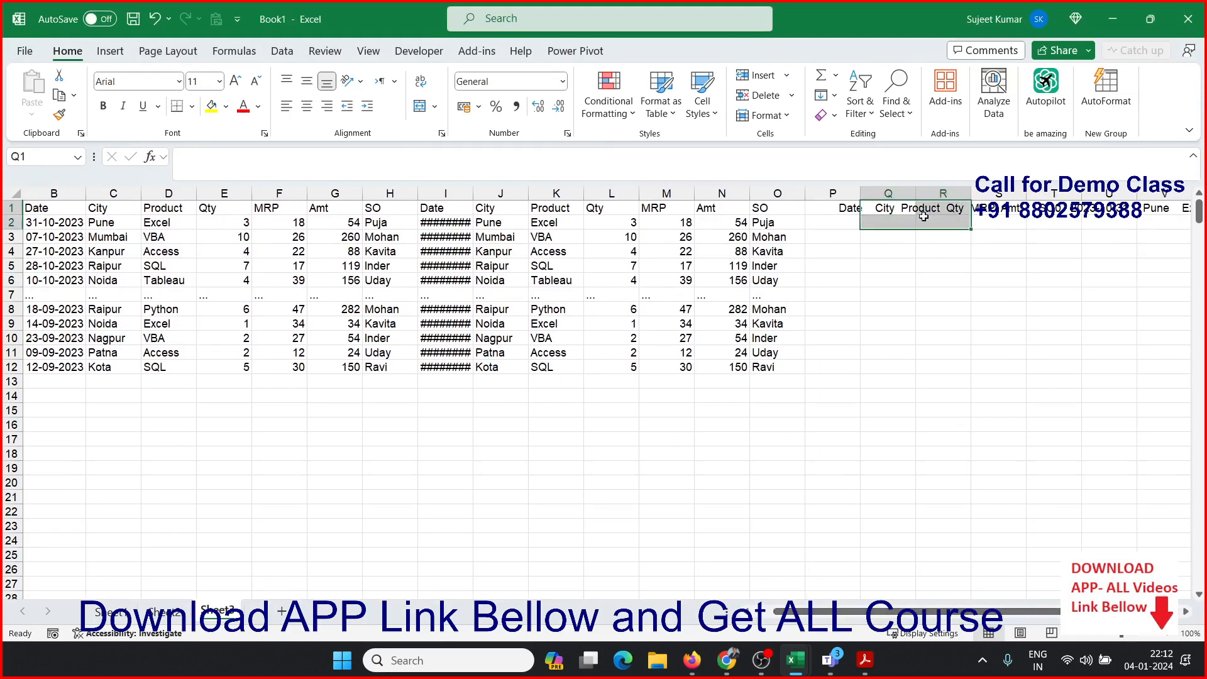
click(827, 242)
- Delete both array previews on Sheet3, the ones starting in cells B1 and I1
click(70, 222)
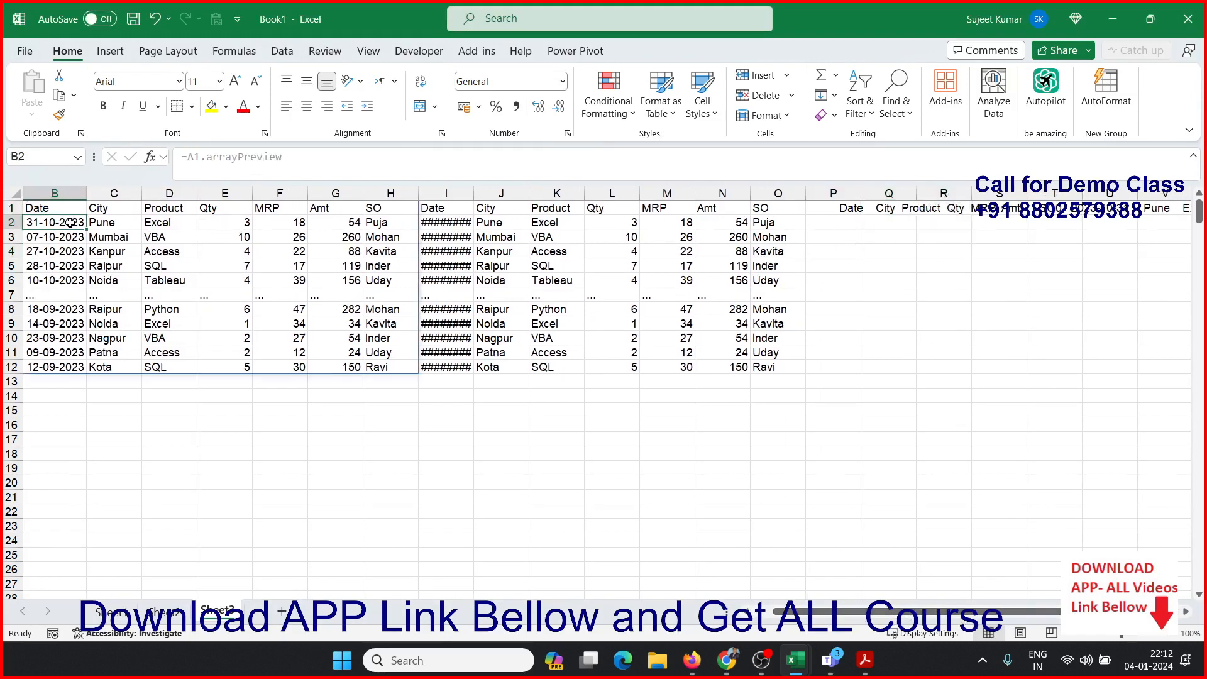
key(Left)
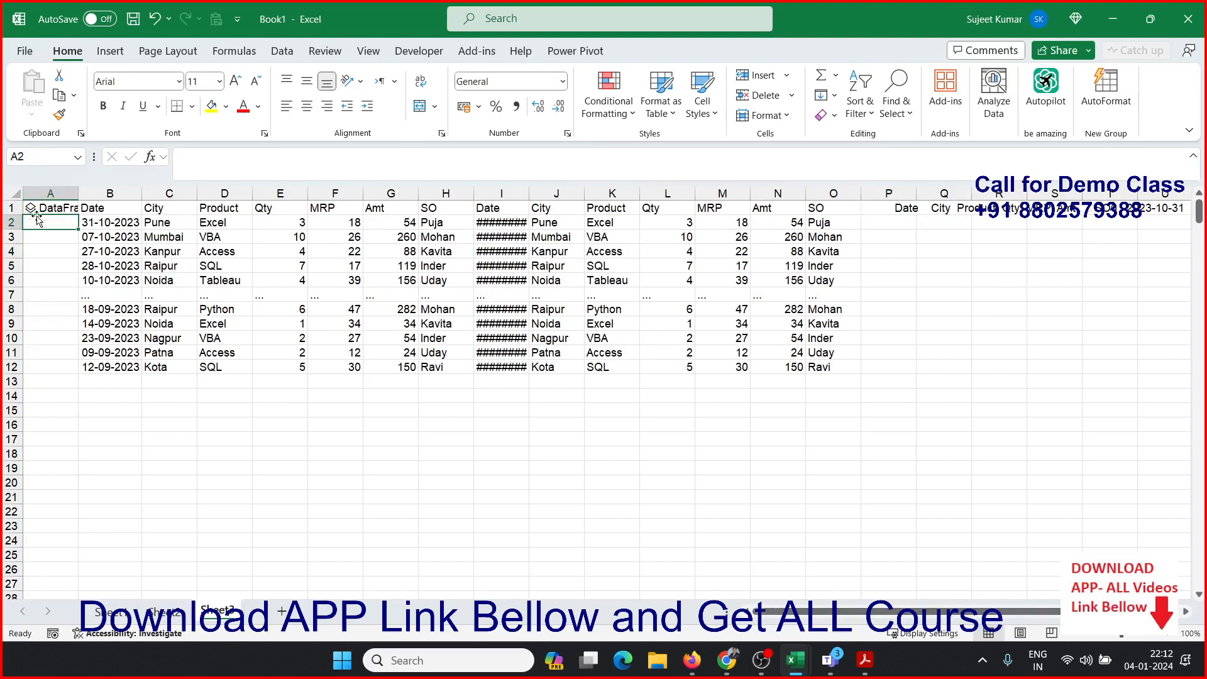
key(Up)
key(Right)
key(Delete)
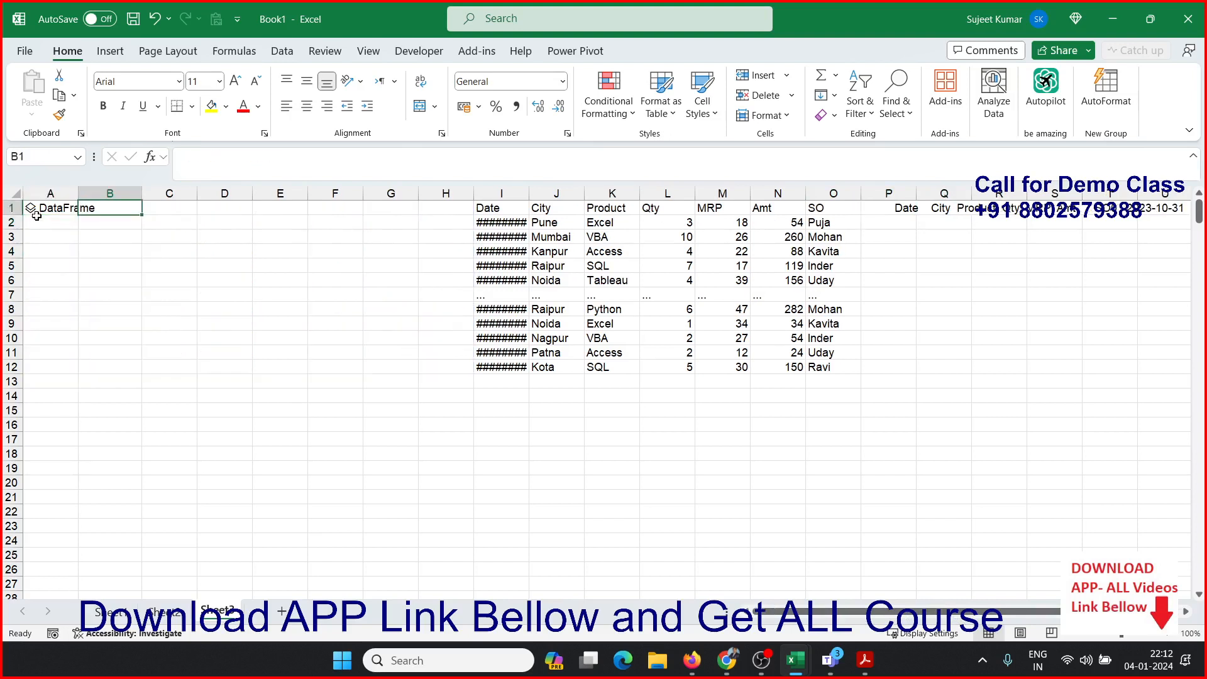
key(Right)
key(Right)
key(Right)
key(Right)
key(Right)
key(Right)
key(Right)
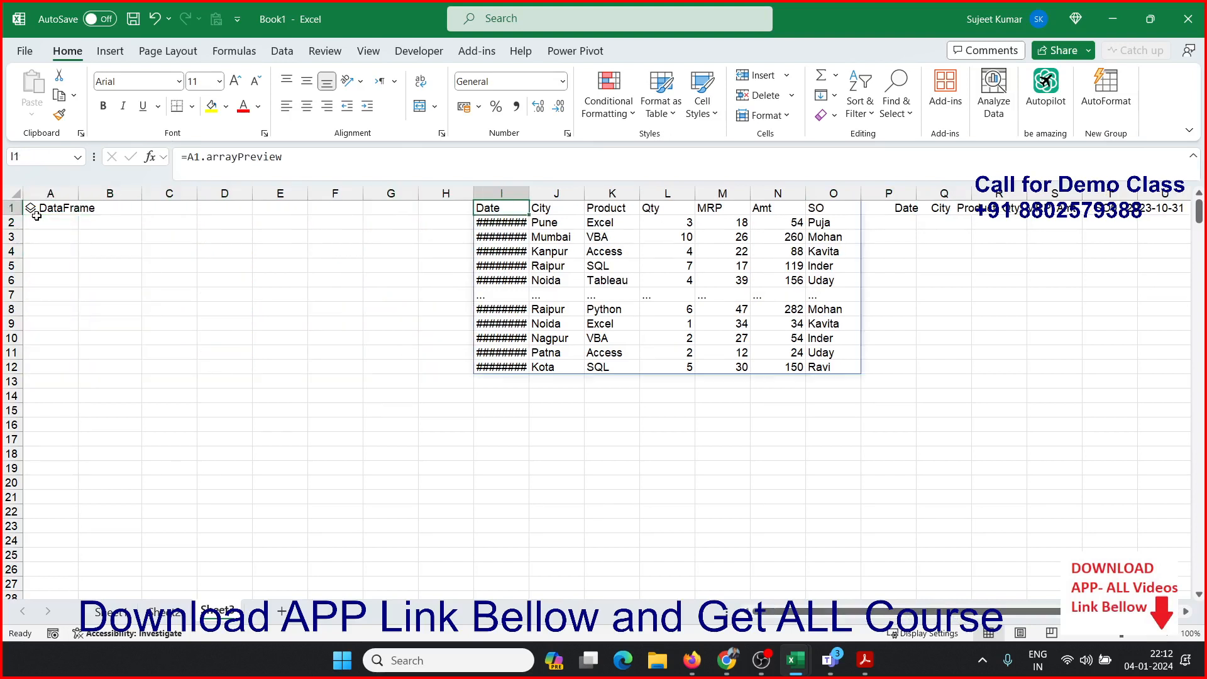
key(Delete)
- Delete the extracted Python_str text from cell P1 on Sheet3
key(Right)
key(Right)
key(Right)
key(Right)
key(Right)
key(Right)
key(Right)
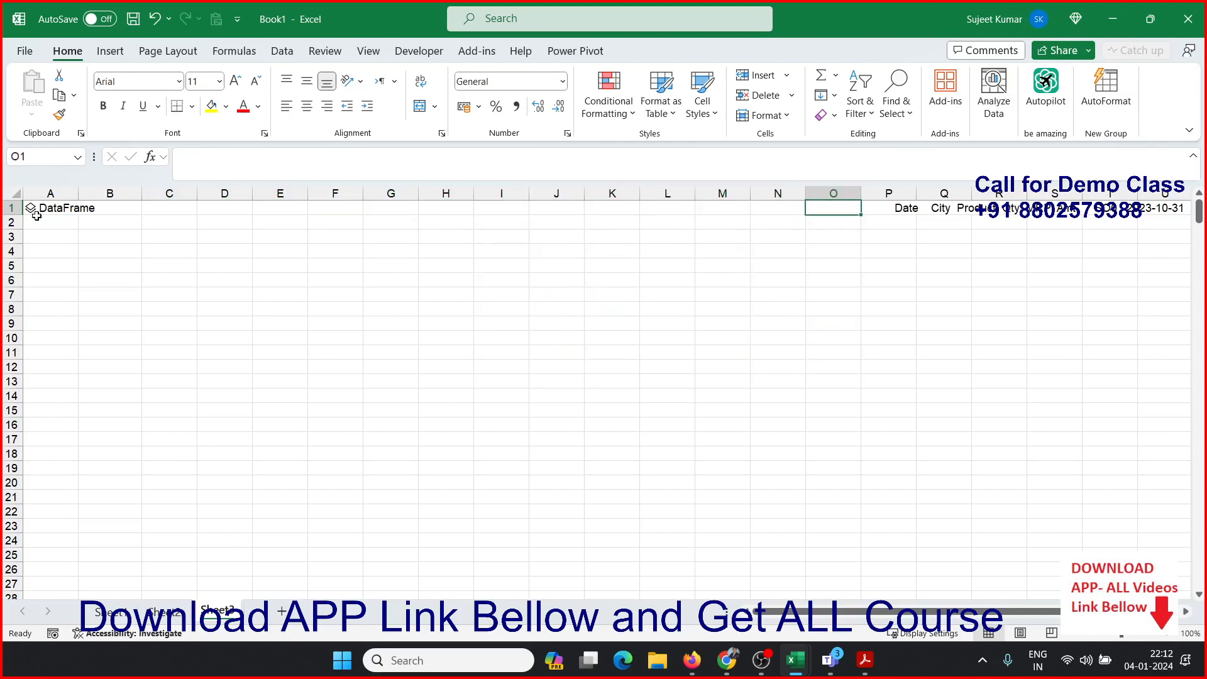
key(Delete)
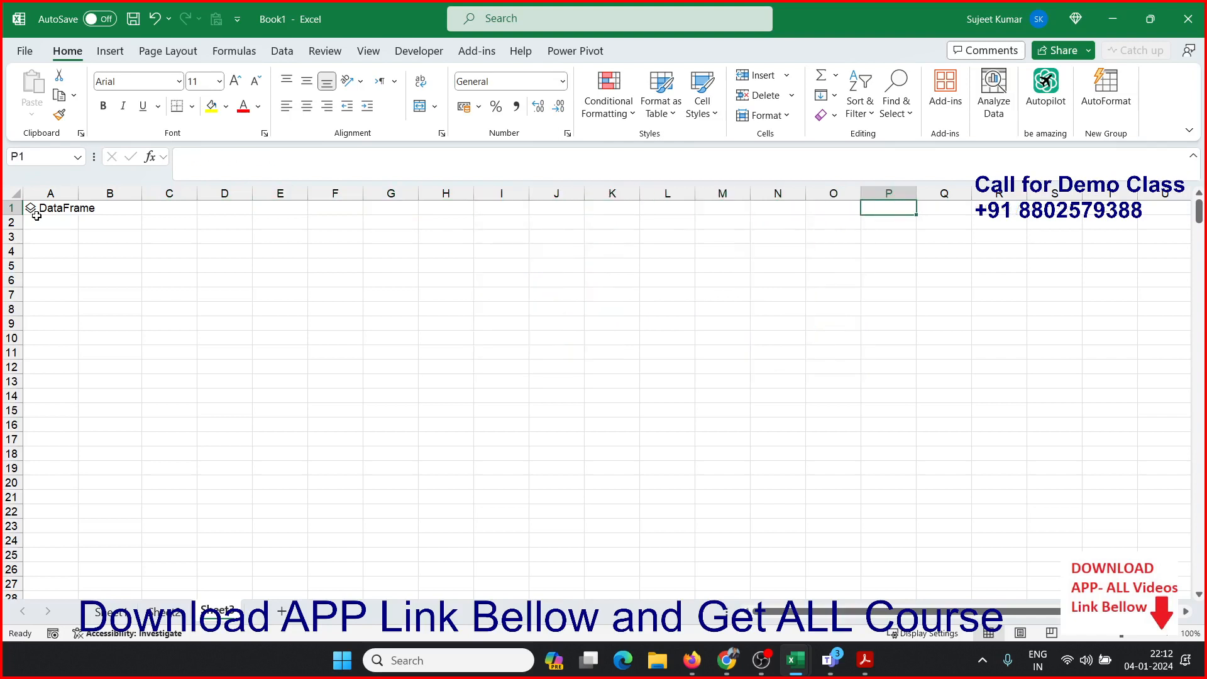
key(Left)
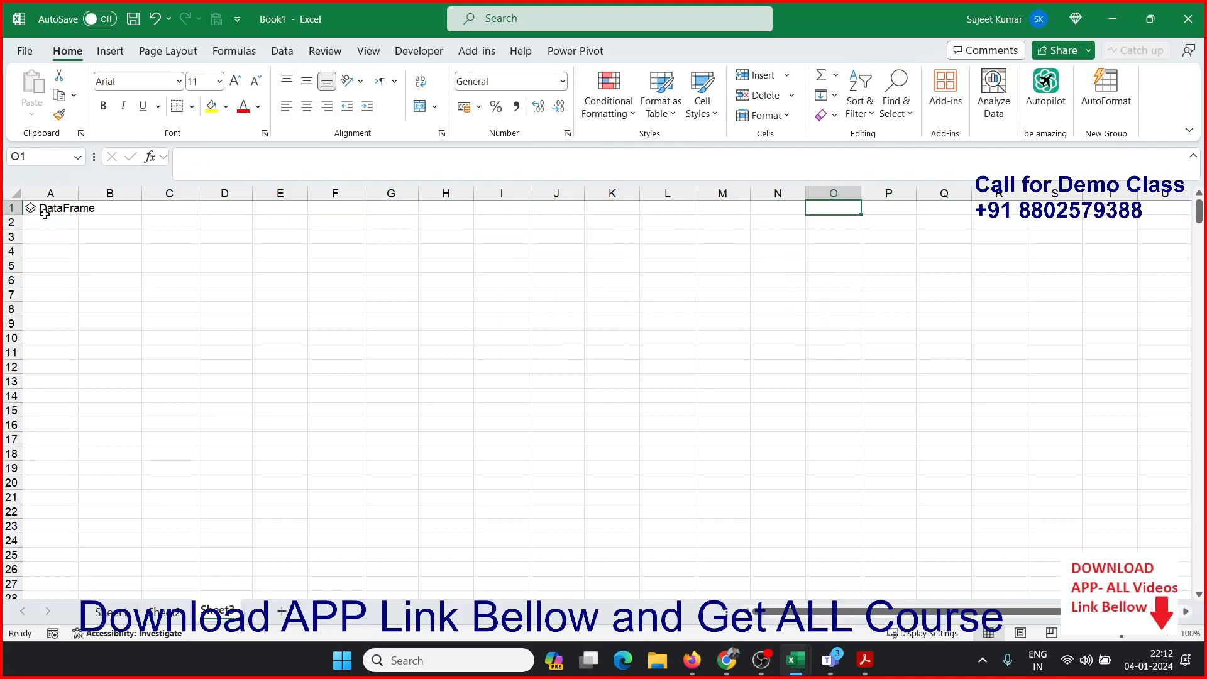
- Open the d=df Python formula in cell A1 of Sheet3, recommit it, and enlarge the sheet to 220%
double_click(44, 208)
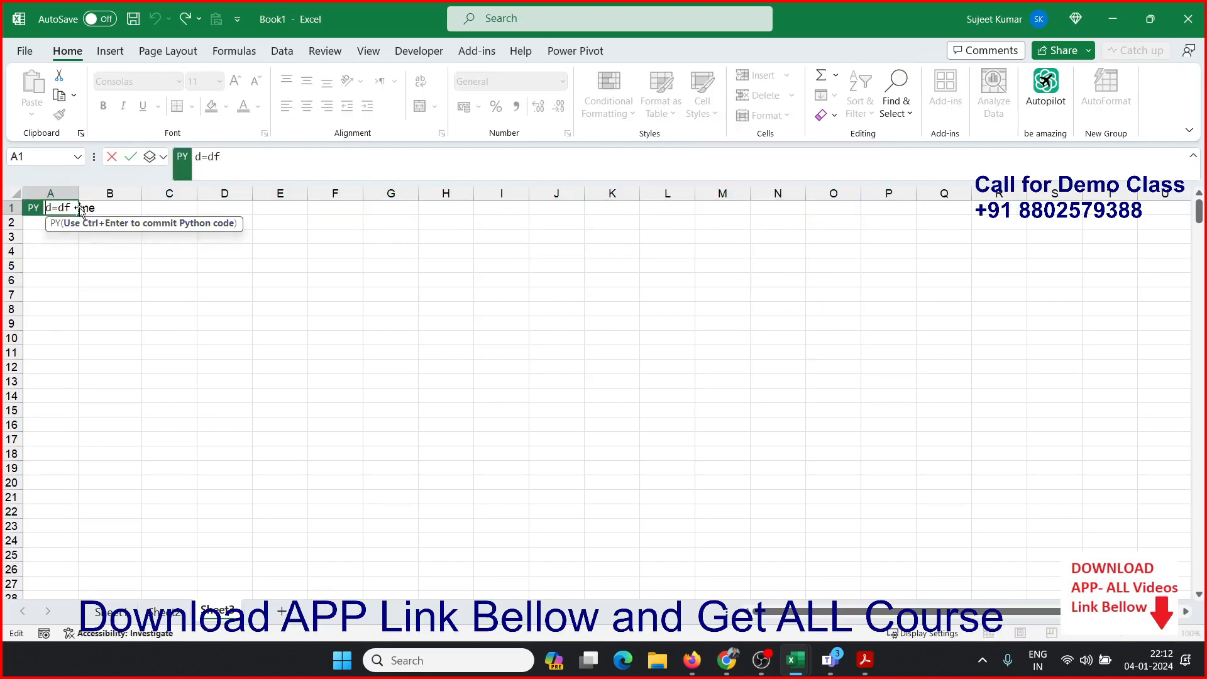
key(ctrl+Return)
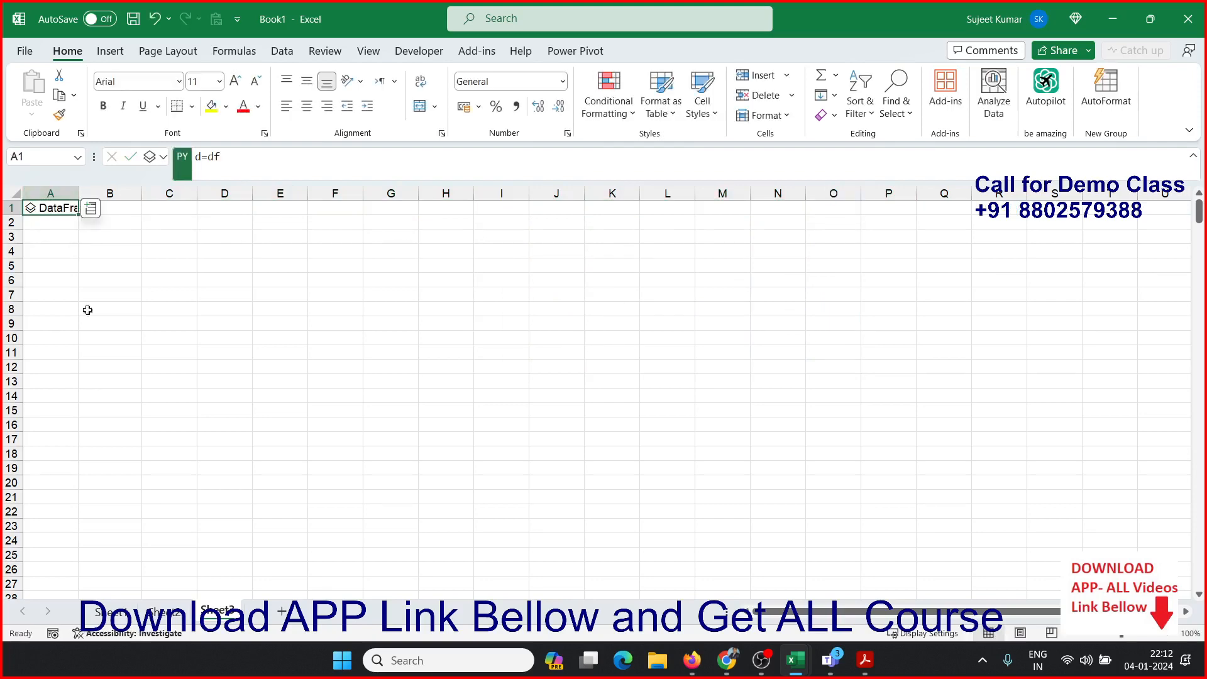
scroll(135, 355, up, 8)
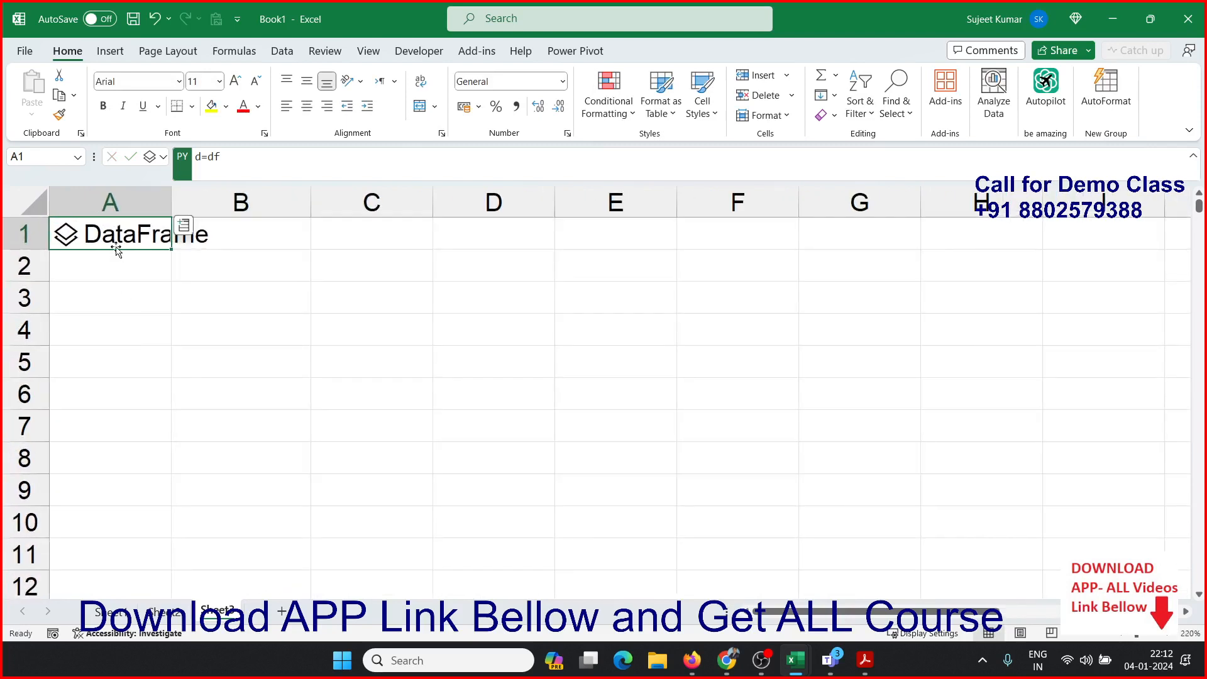
- Replace the formula in cell A1 of Sheet3 with the Python formula df.describe() and output its result as Excel values
key(Delete)
text(=py)
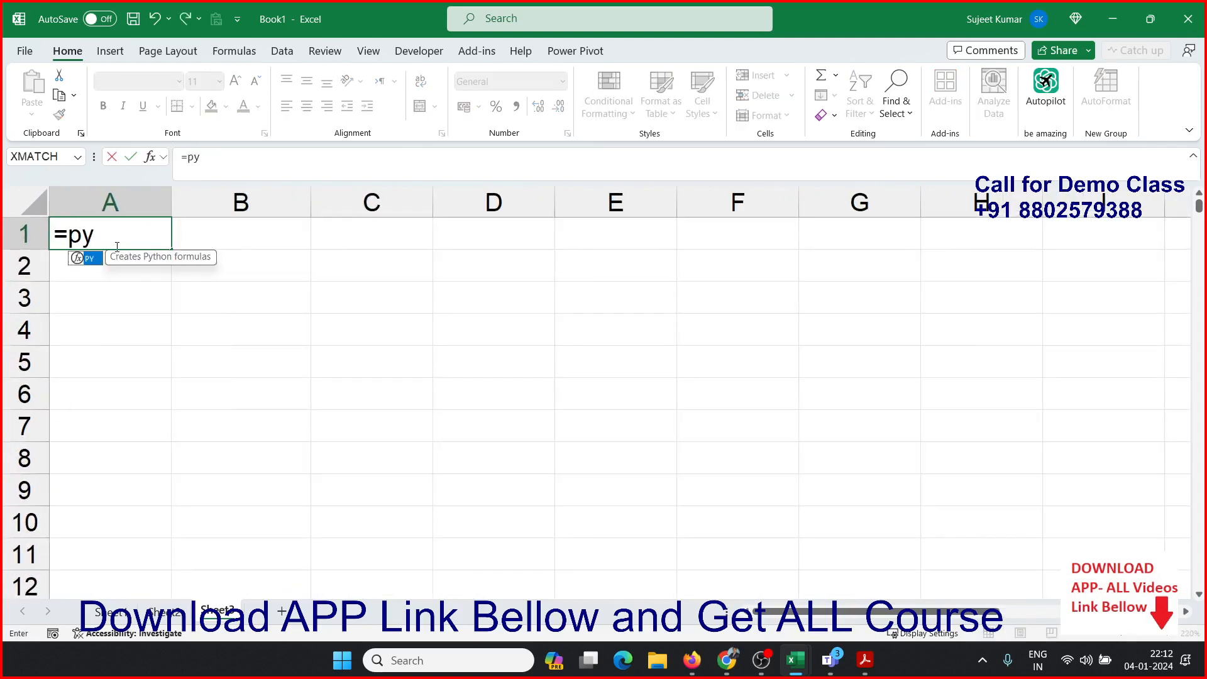
key(Tab)
text(d)
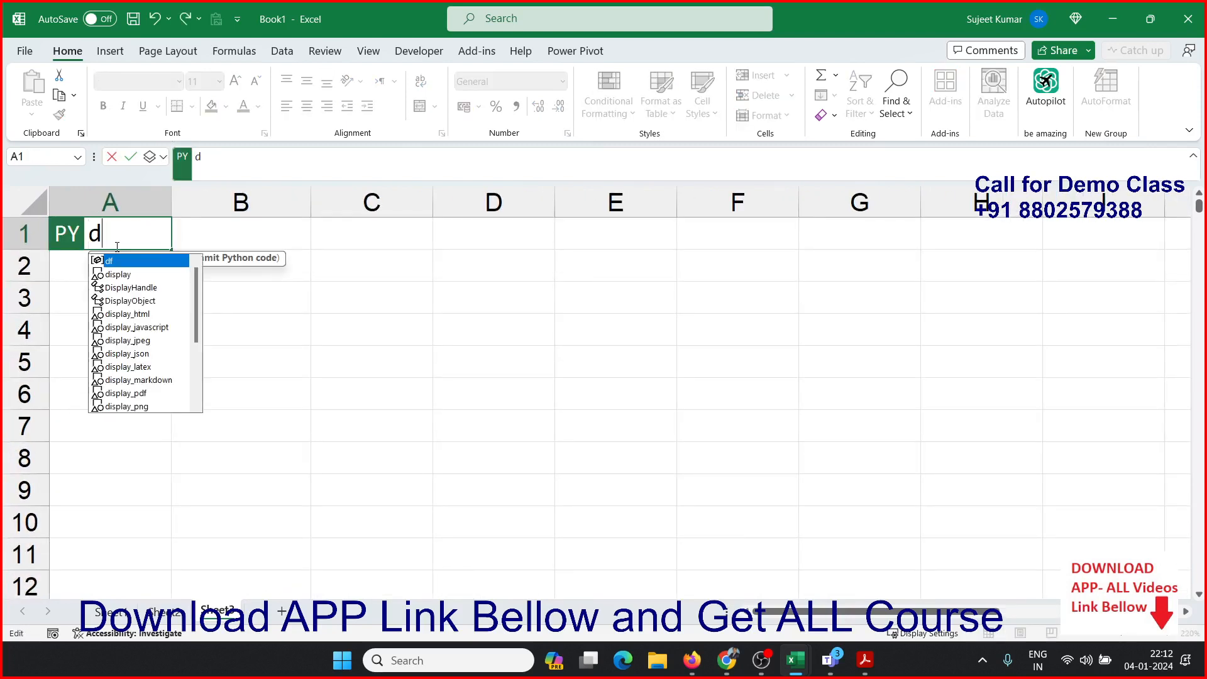
text(f.)
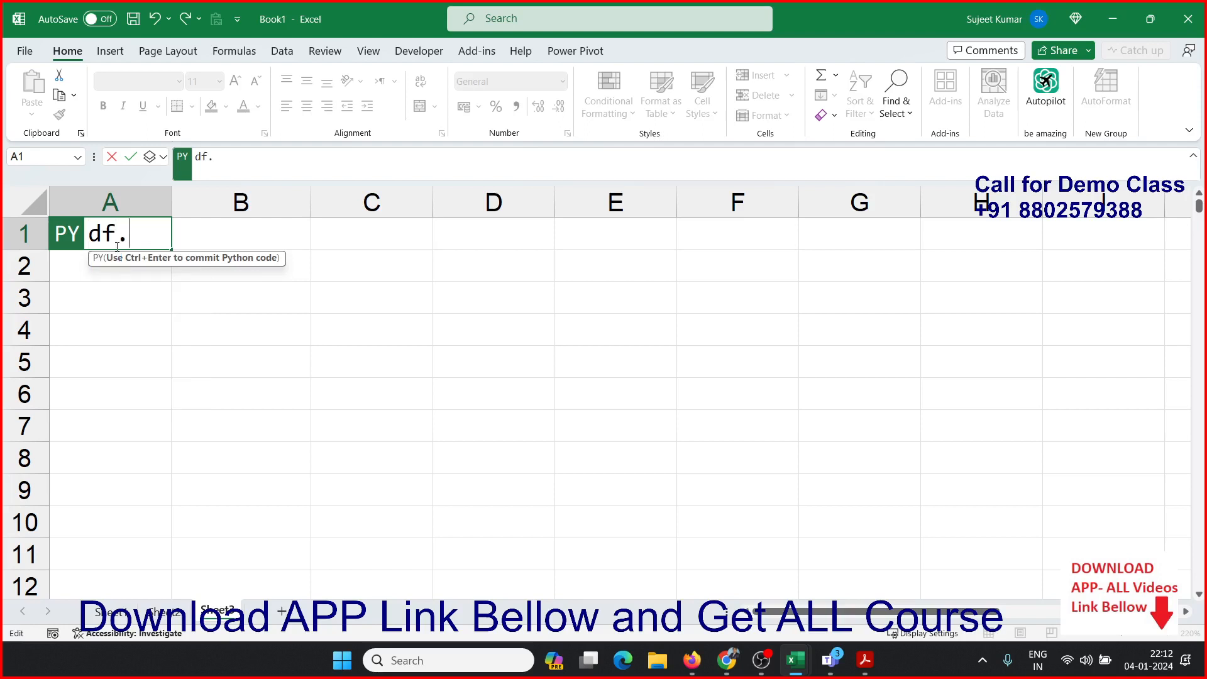
text(descri)
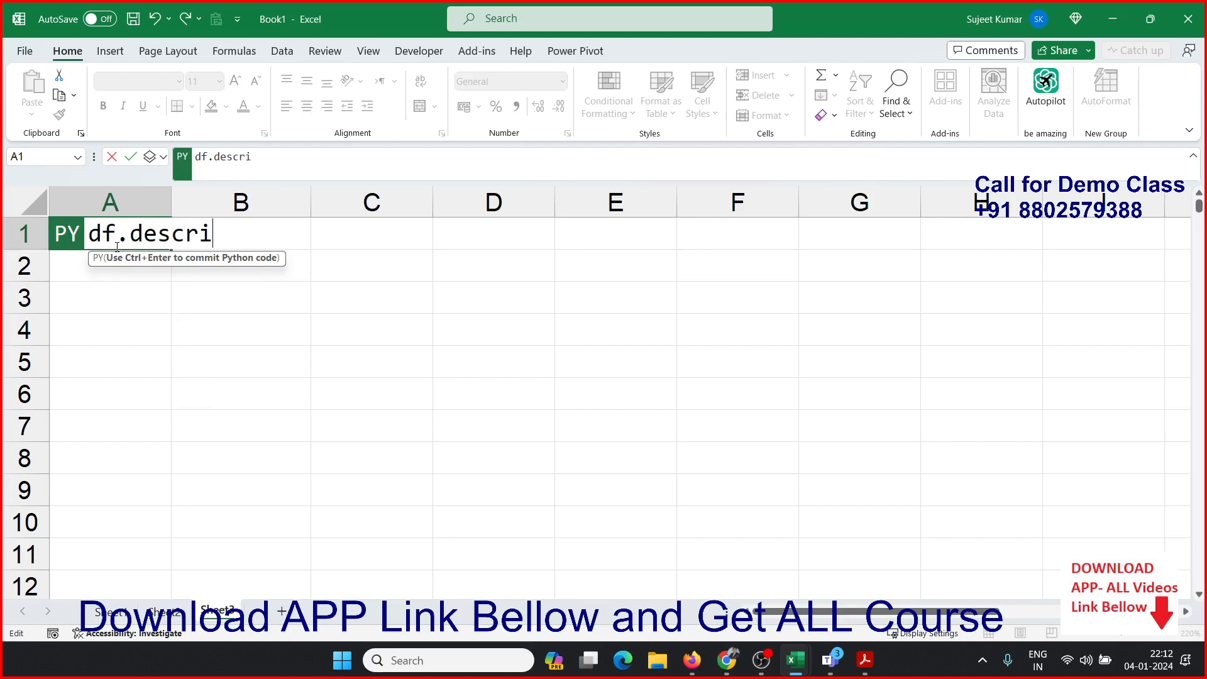
text(be())
key(ctrl+Return)
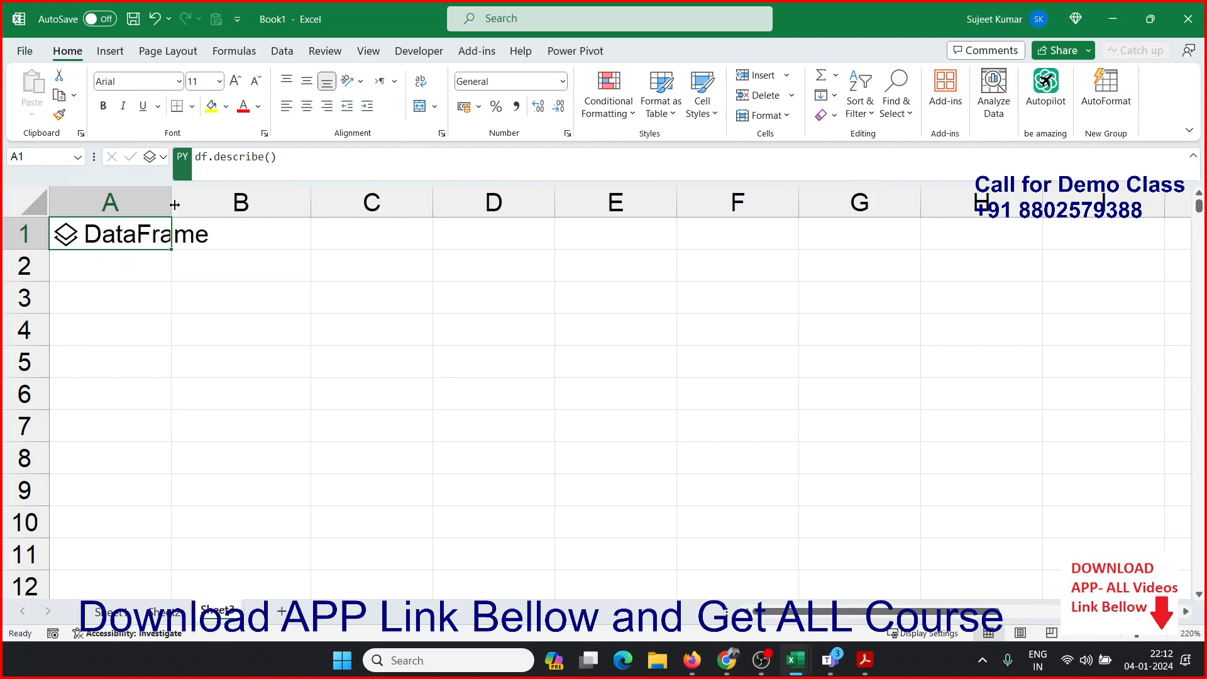
click(155, 157)
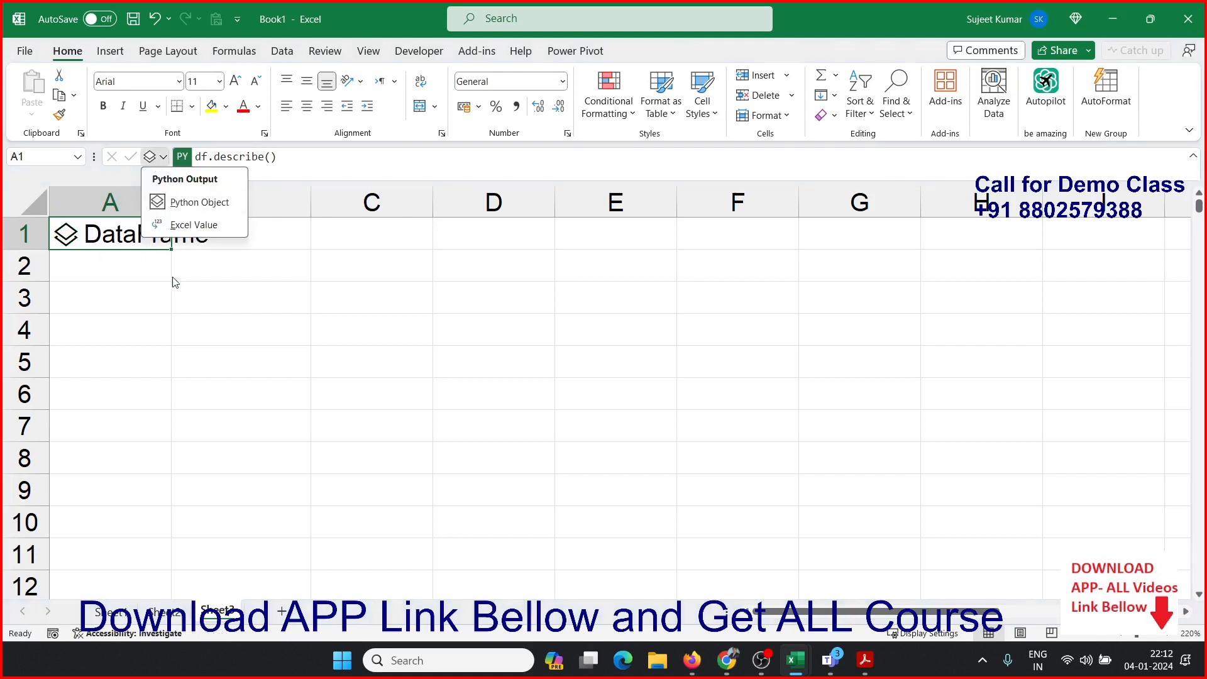
click(178, 225)
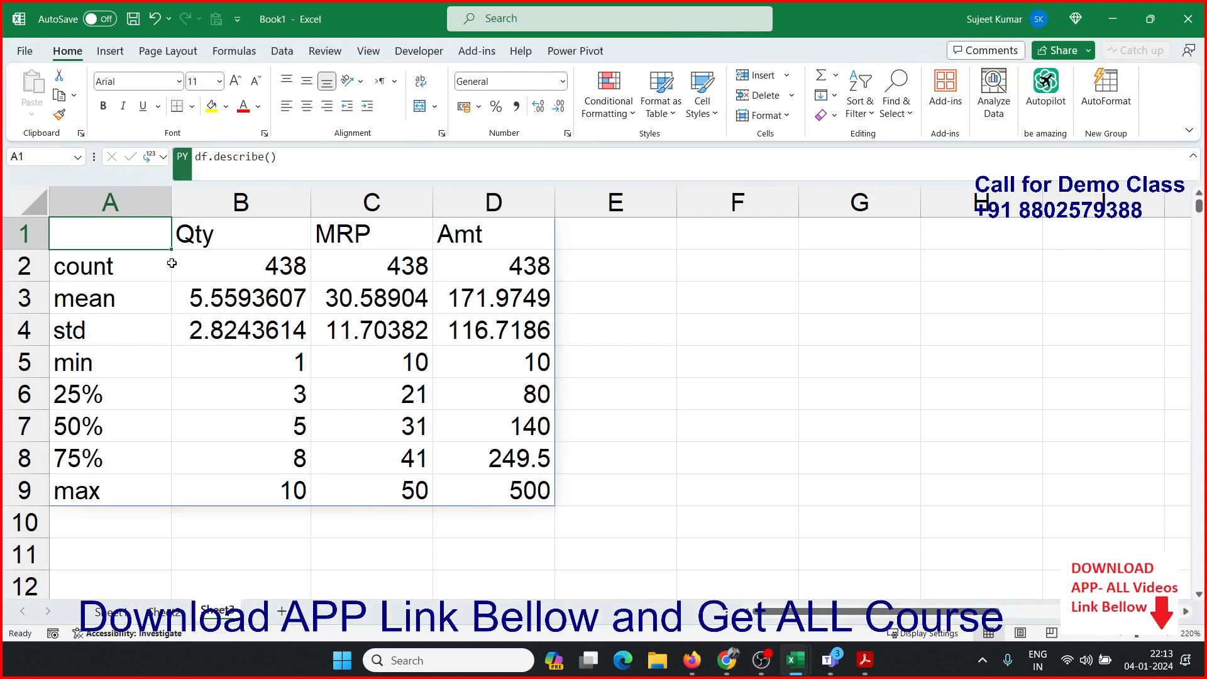
- Examine the count, mean, std, min, percentile and max rows of the describe summary
drag(144, 269, 340, 254)
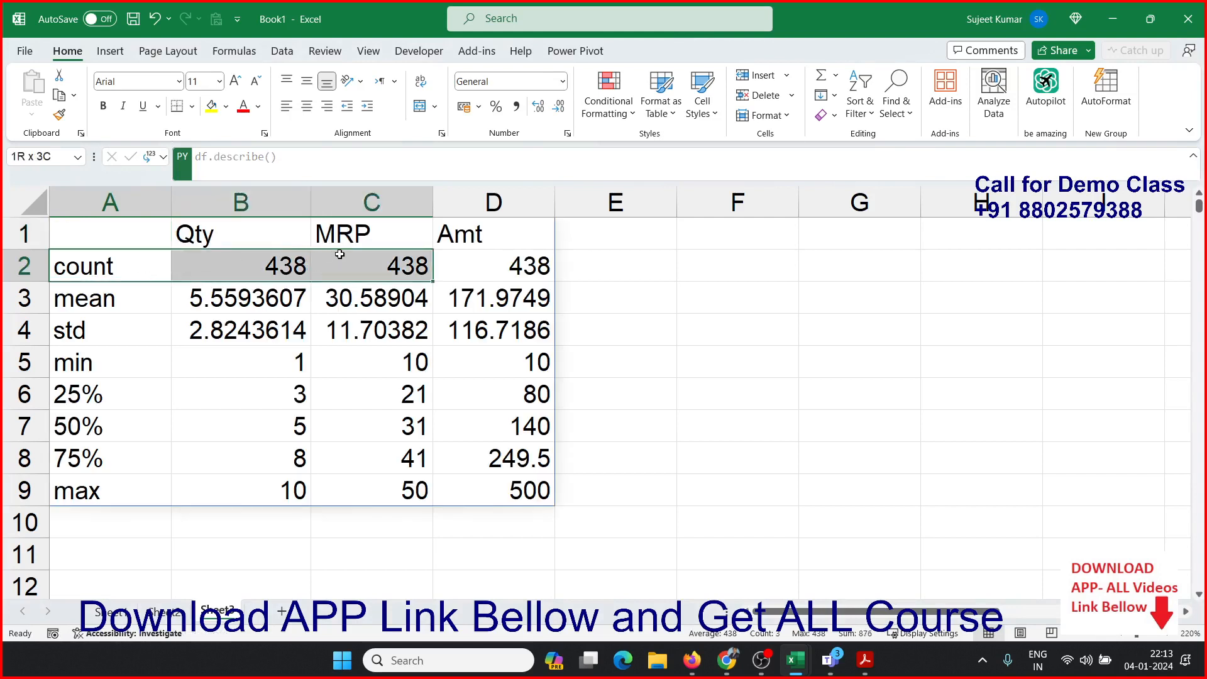
drag(123, 311, 271, 289)
click(133, 330)
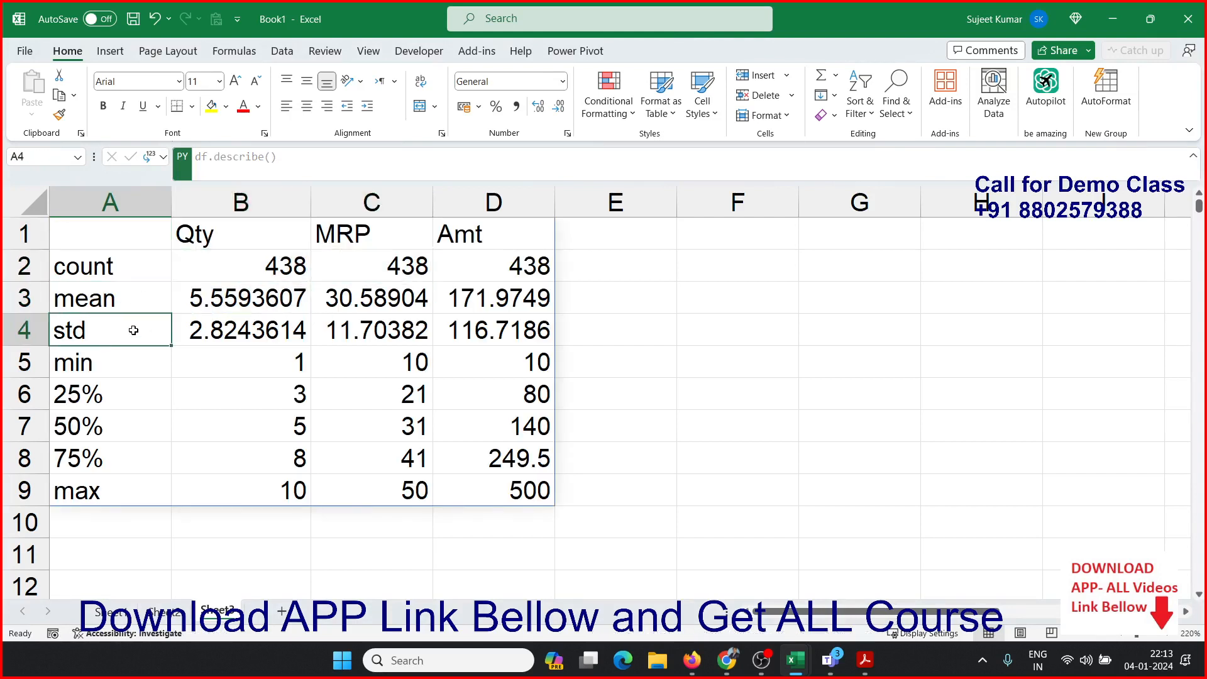
drag(133, 330, 258, 325)
drag(100, 371, 266, 362)
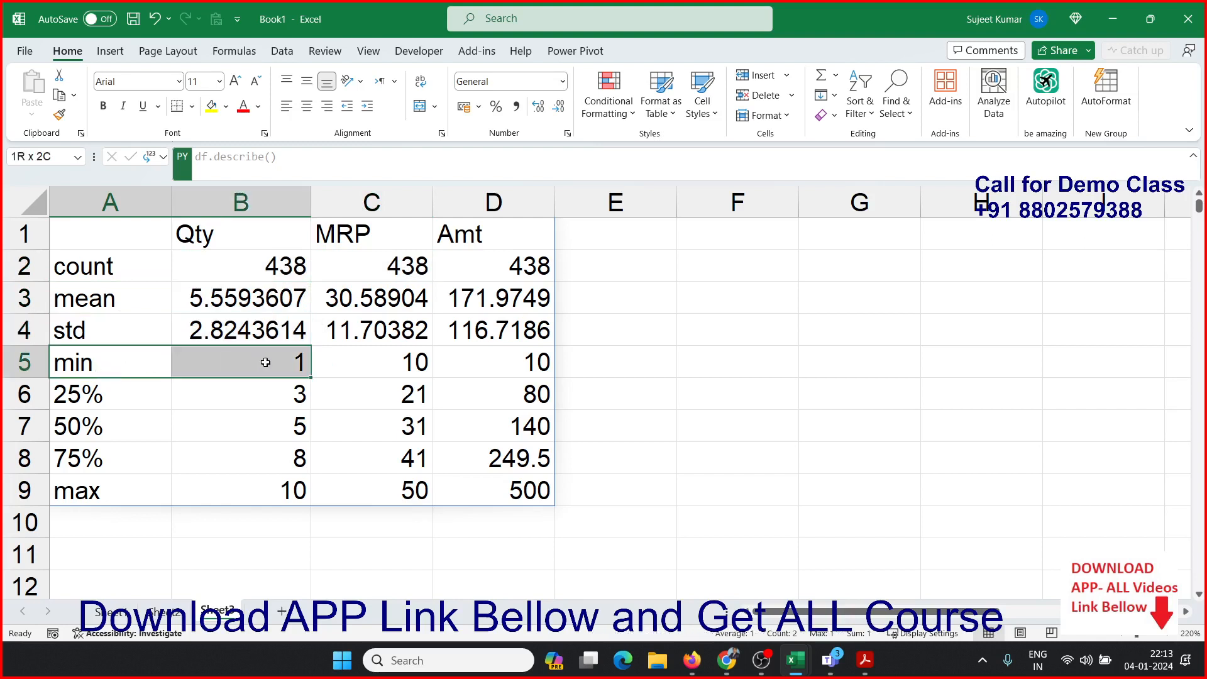
click(104, 393)
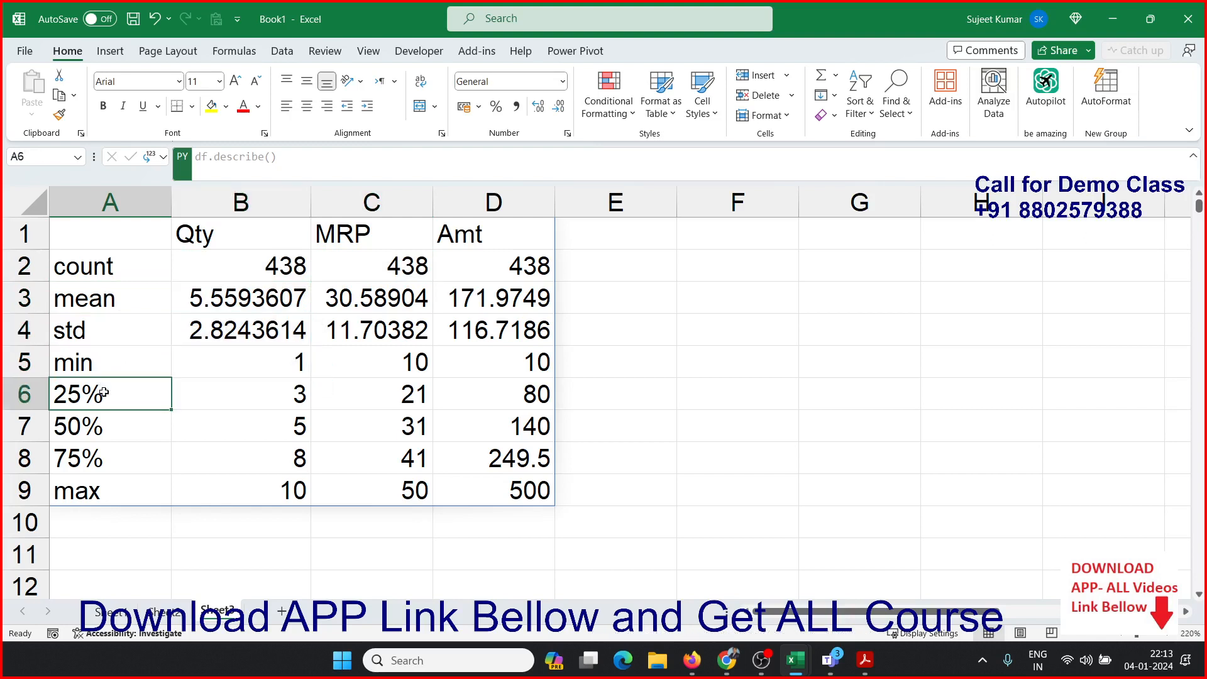
click(221, 396)
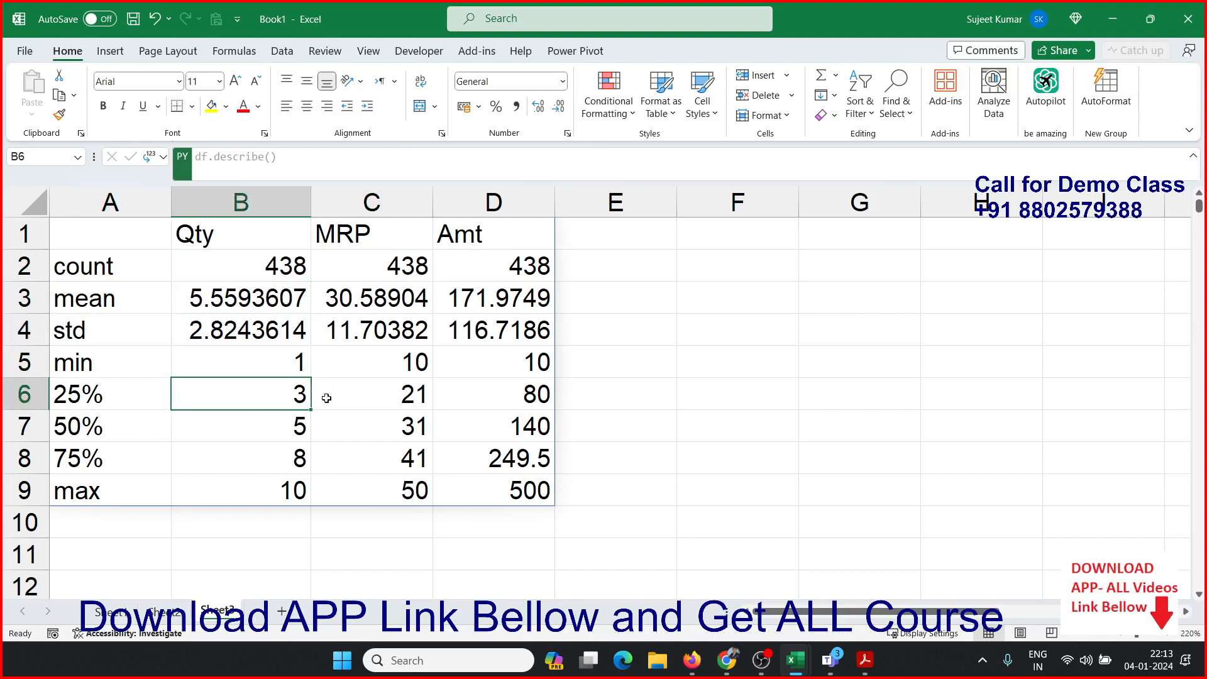
click(450, 398)
click(89, 427)
click(179, 427)
click(131, 482)
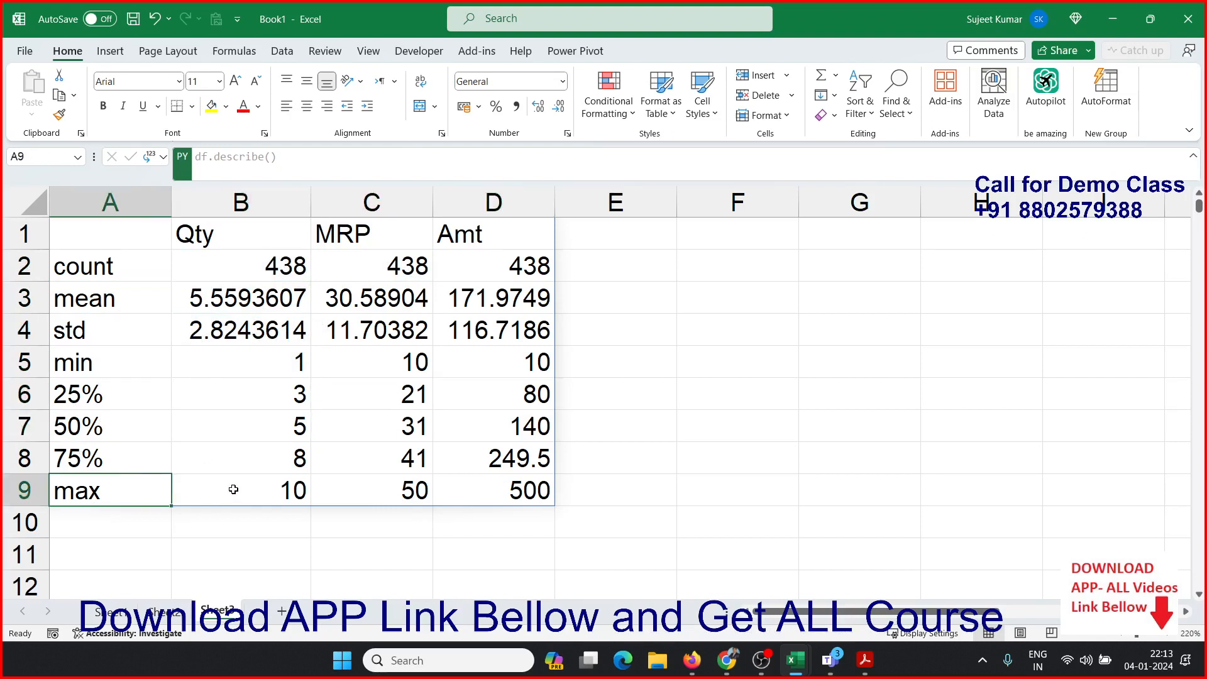
key(alt+Tab)
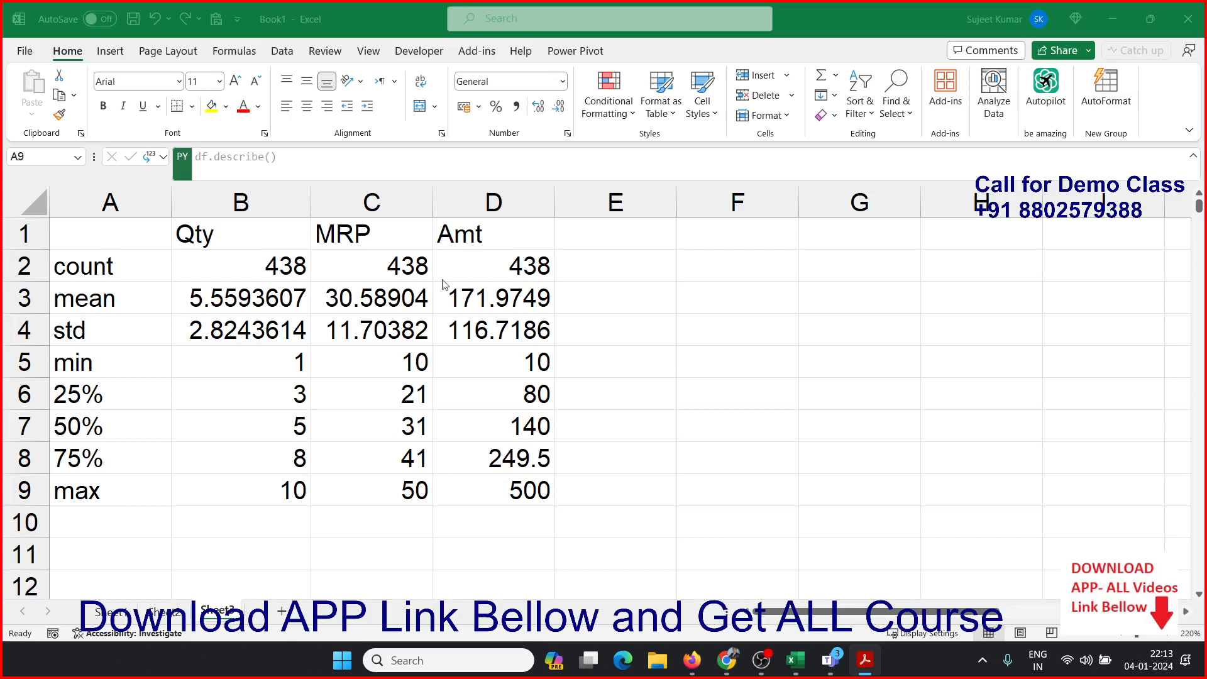
click(126, 245)
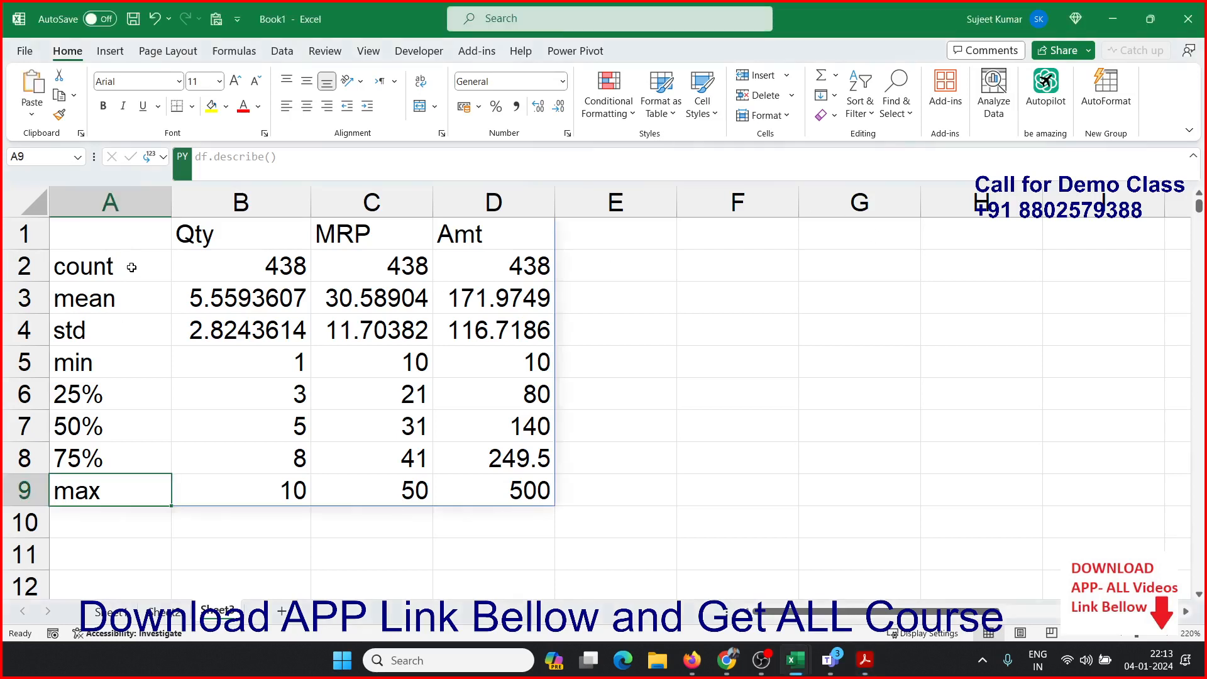
- Add the argument include='all' to the describe formula in cell A1 and commit it
click(132, 227)
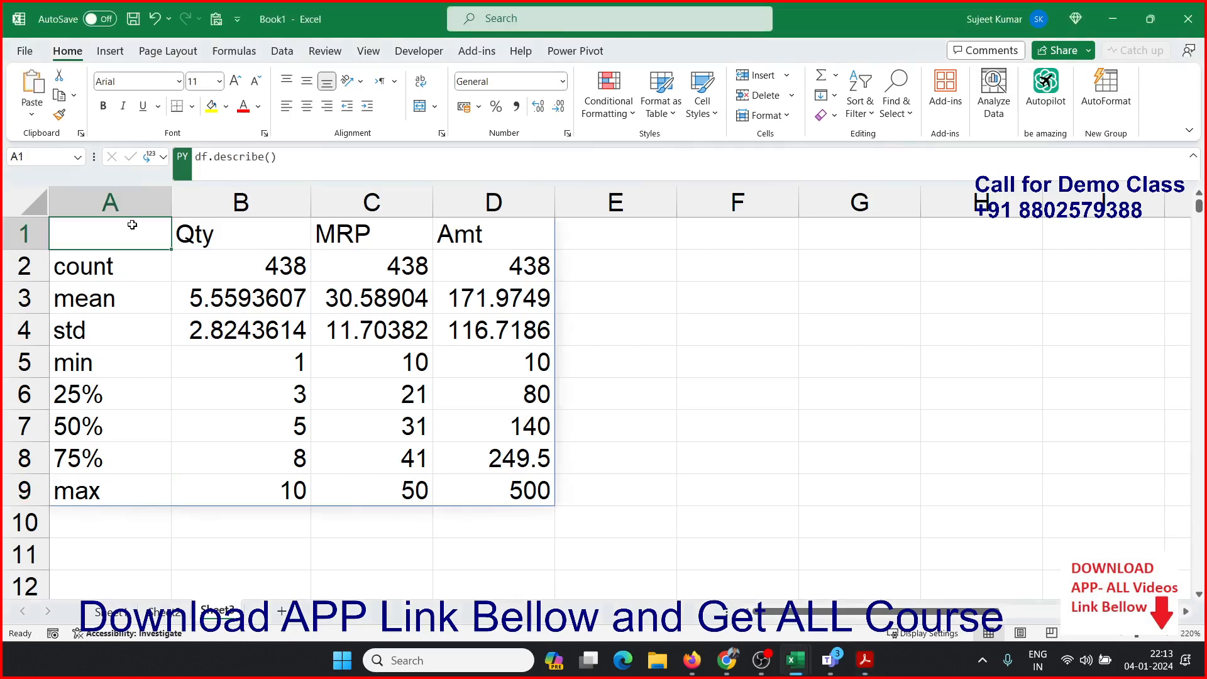
click(316, 165)
key(Left)
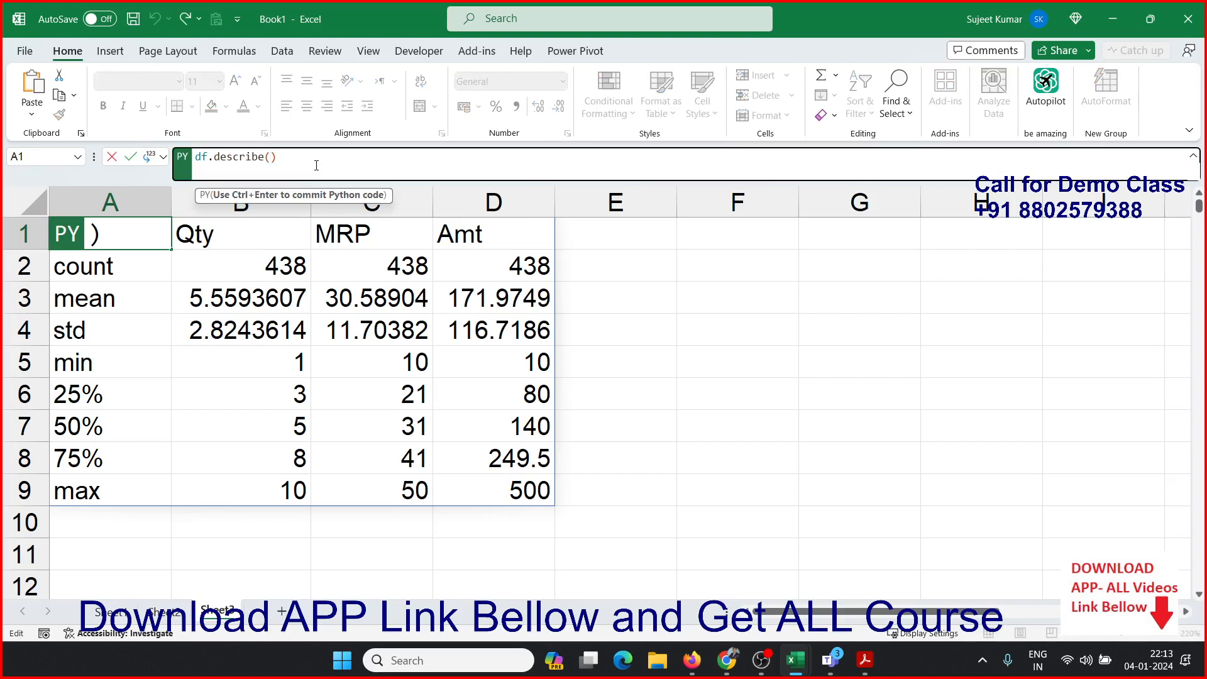
text(include=a)
key(BackSpace)
text(all)
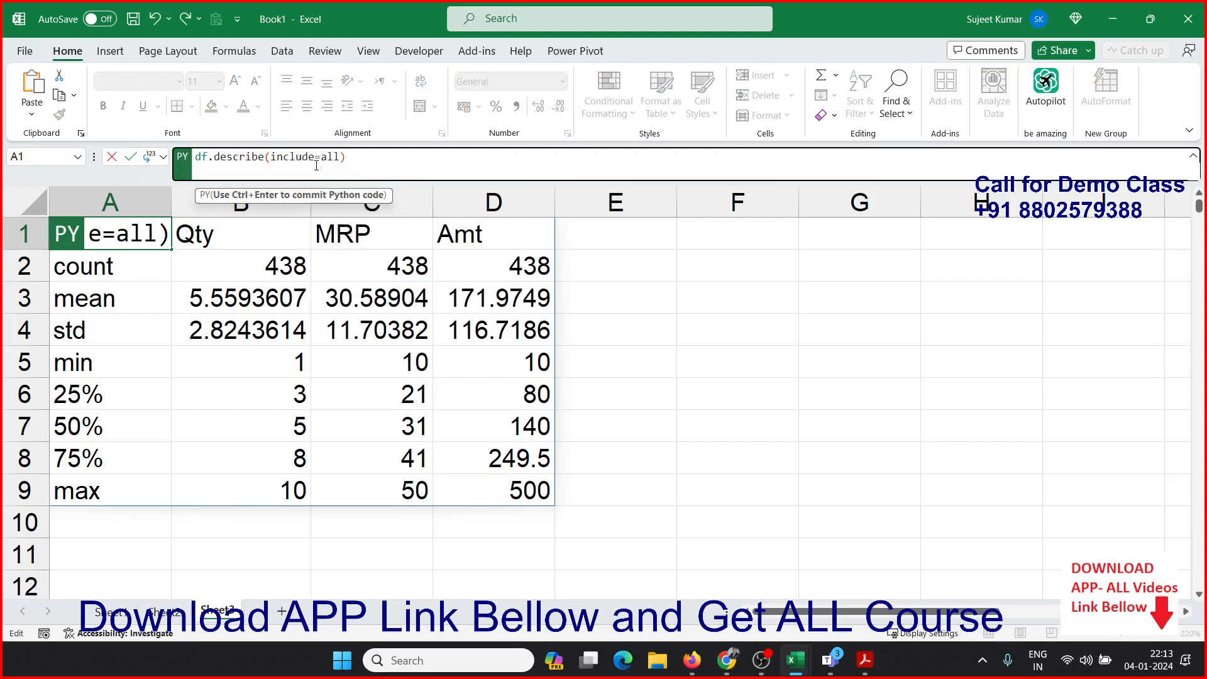
text(')
key(Right)
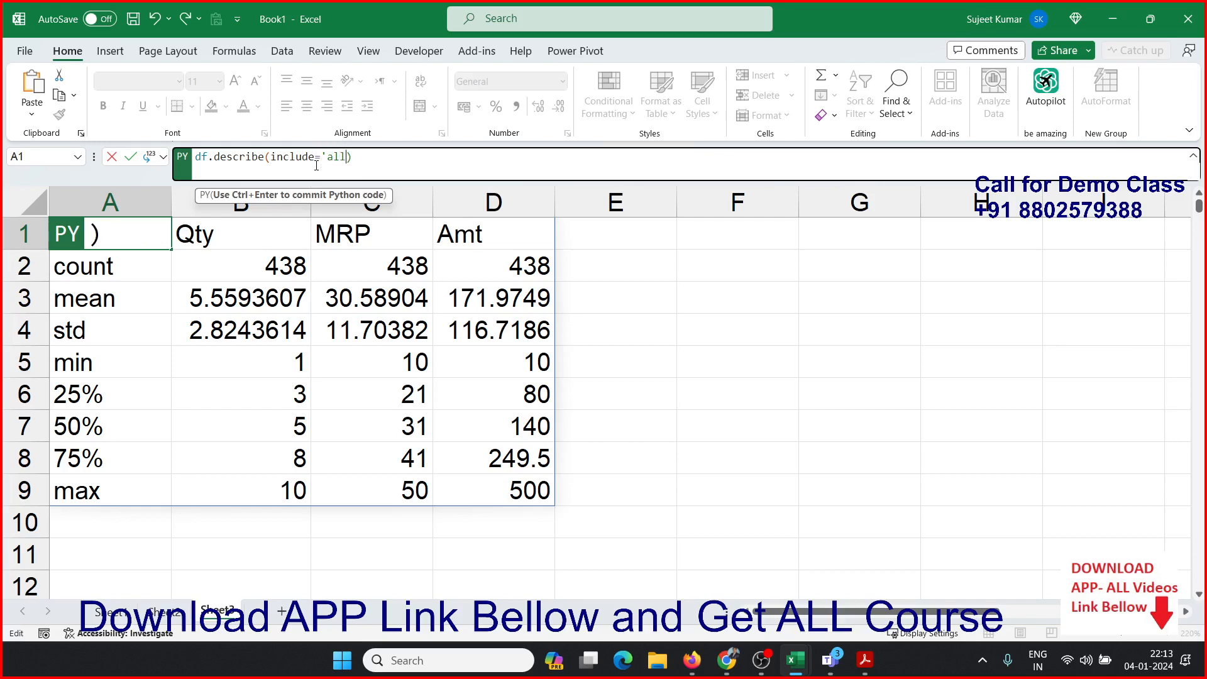
text(')
key(ctrl+Return)
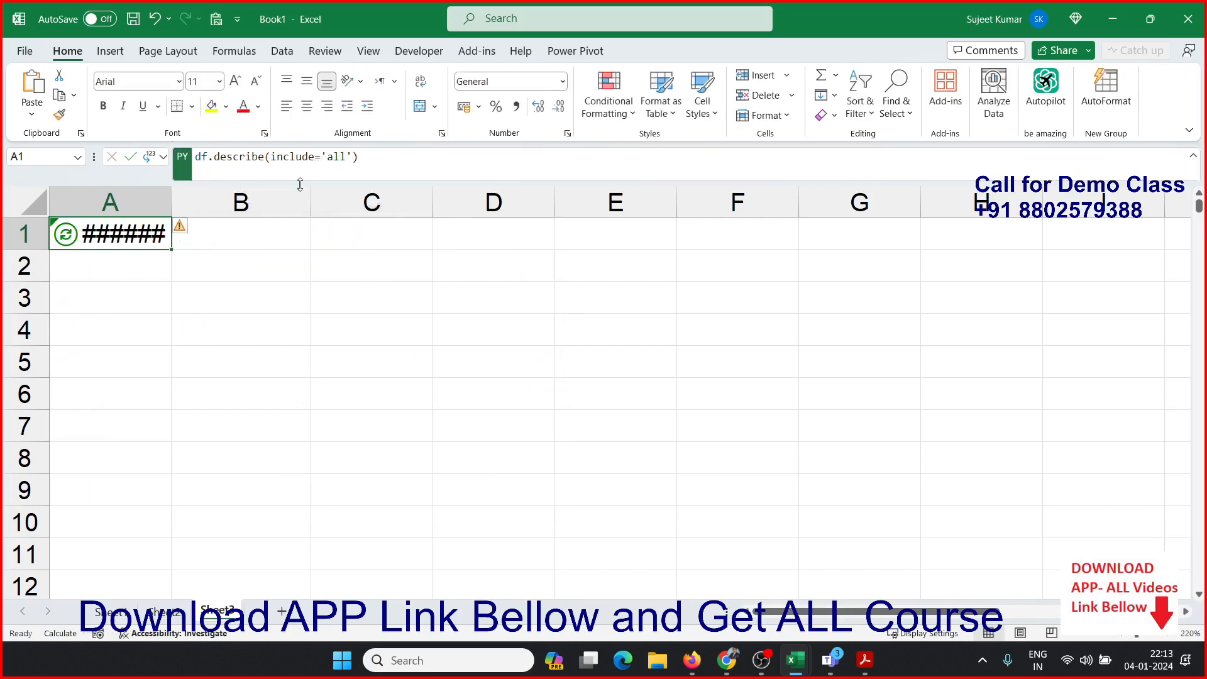
- Examine the Date and City columns of the full describe summary, including their unique, top, freq, first and last rows
click(430, 299)
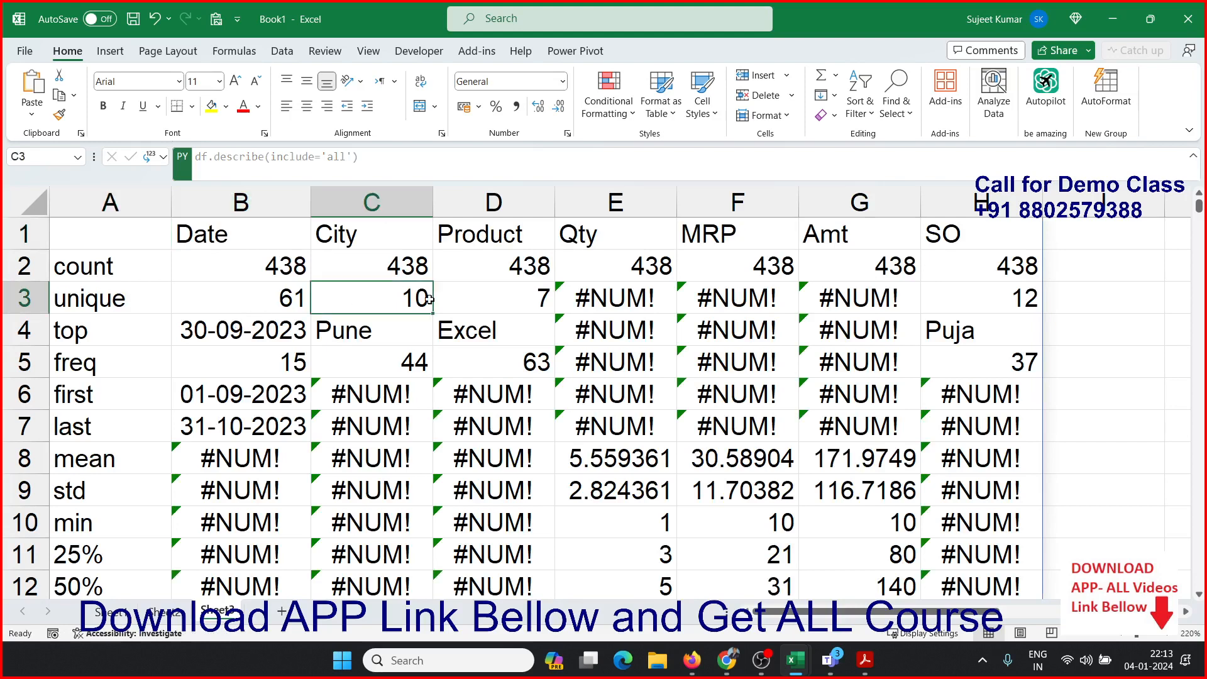
scroll(430, 299, down, 2)
scroll(429, 299, up, 2)
drag(212, 237, 214, 416)
scroll(214, 416, down, 2)
scroll(214, 389, up, 2)
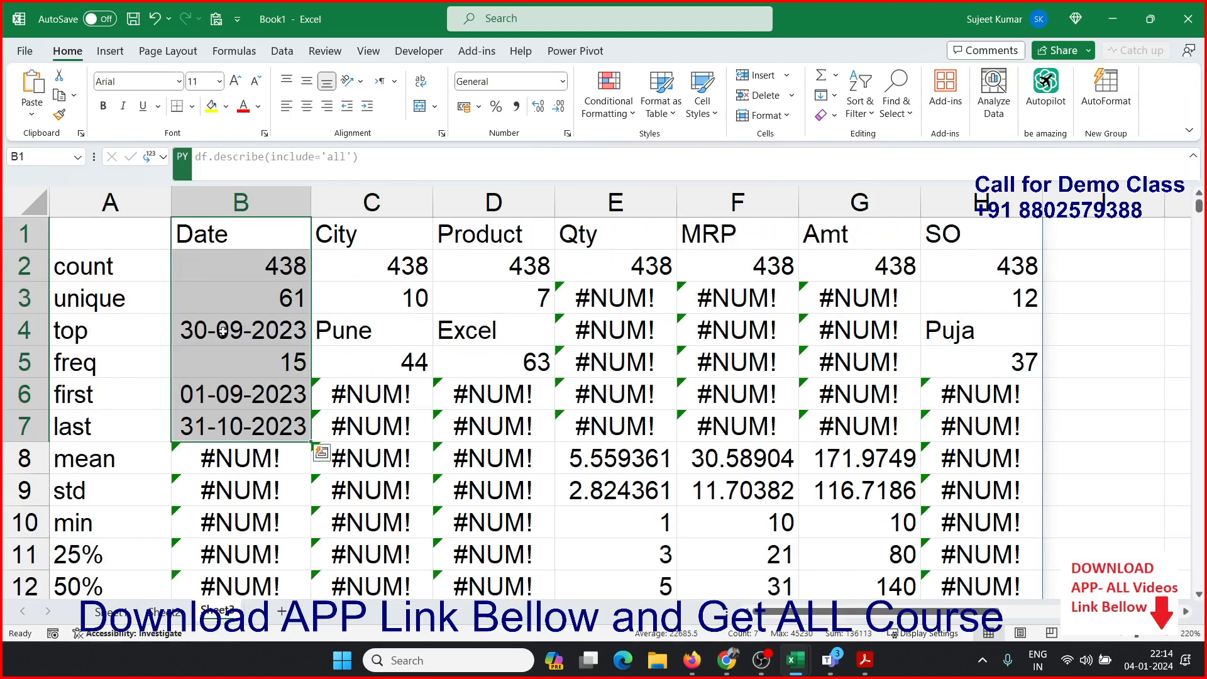
click(217, 490)
drag(338, 287, 341, 426)
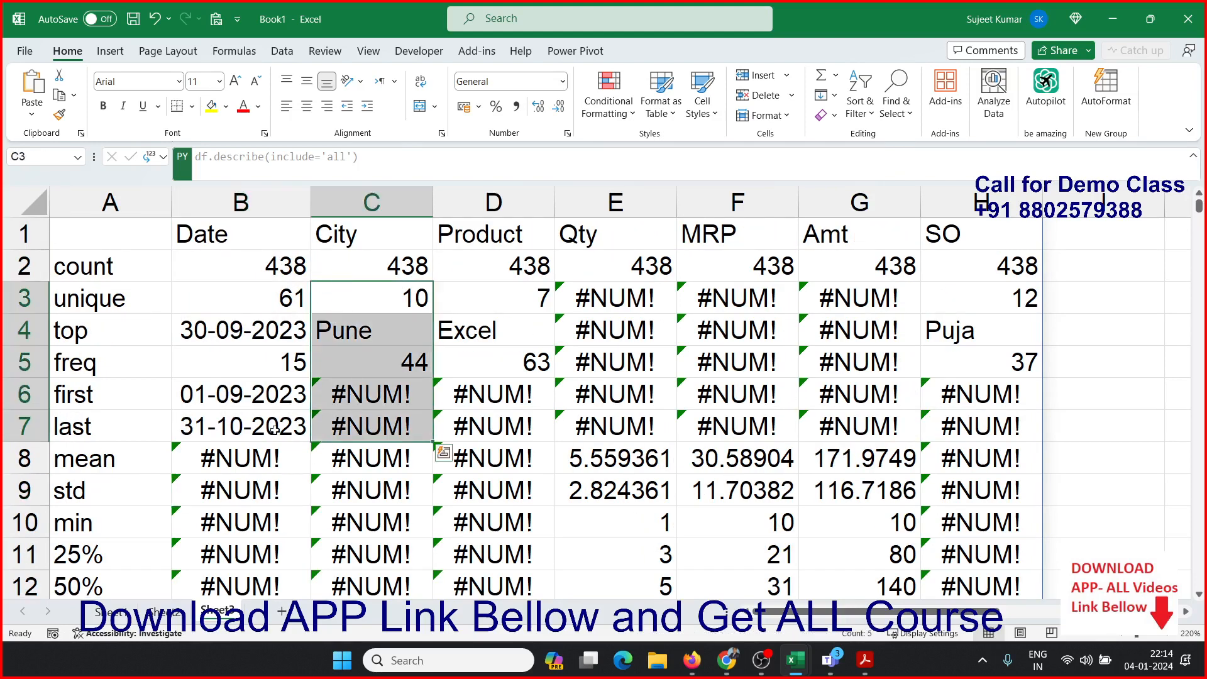
- Examine the Qty, MRP and Amt statistics in the full describe summary down to the max row
click(621, 362)
click(609, 528)
scroll(609, 530, down, 2)
scroll(611, 531, up, 2)
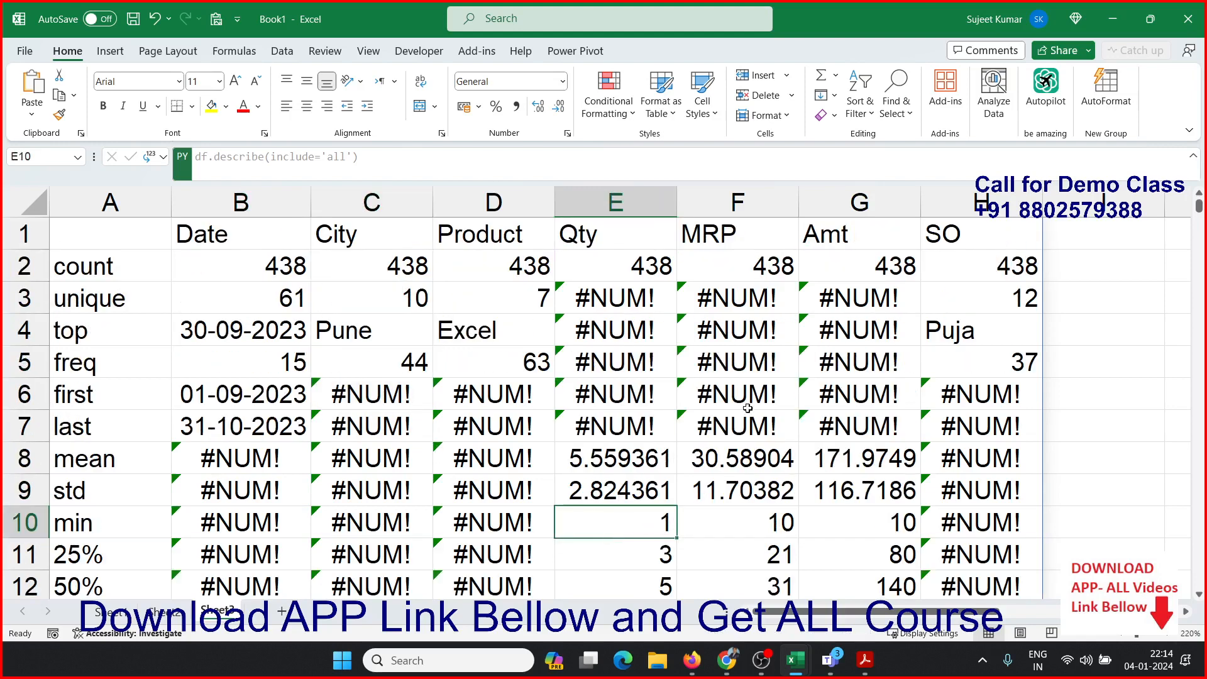
click(747, 405)
click(779, 499)
scroll(799, 506, down, 2)
click(896, 453)
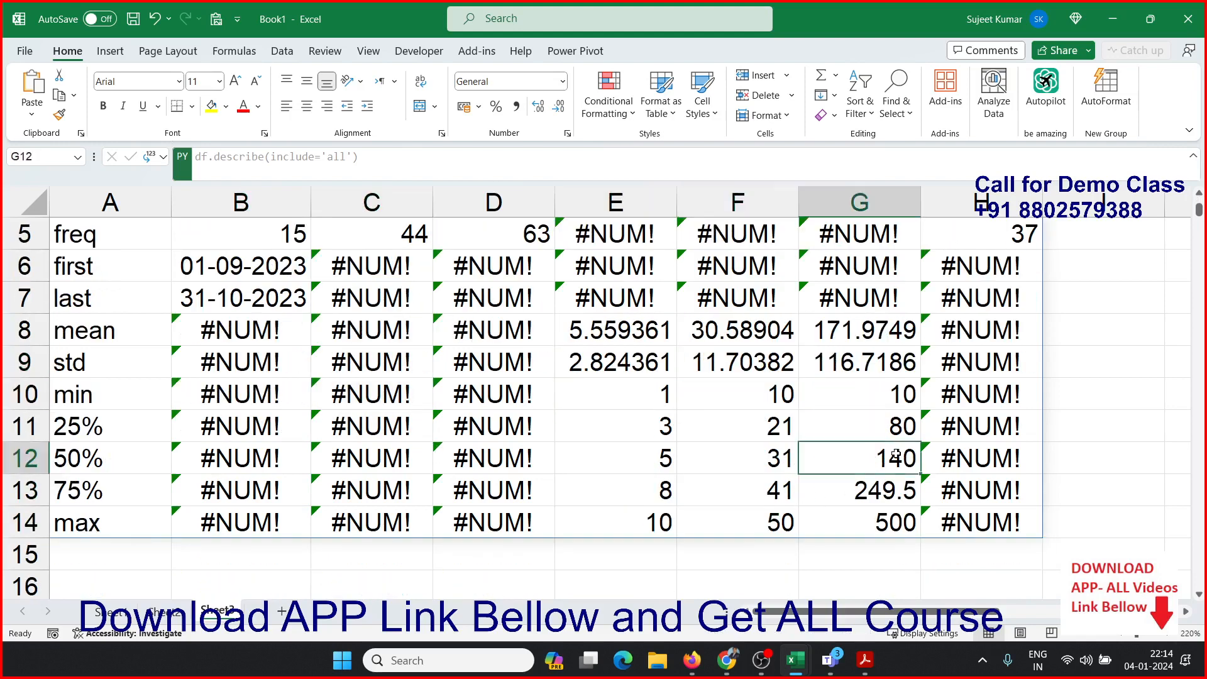
scroll(896, 453, up, 2)
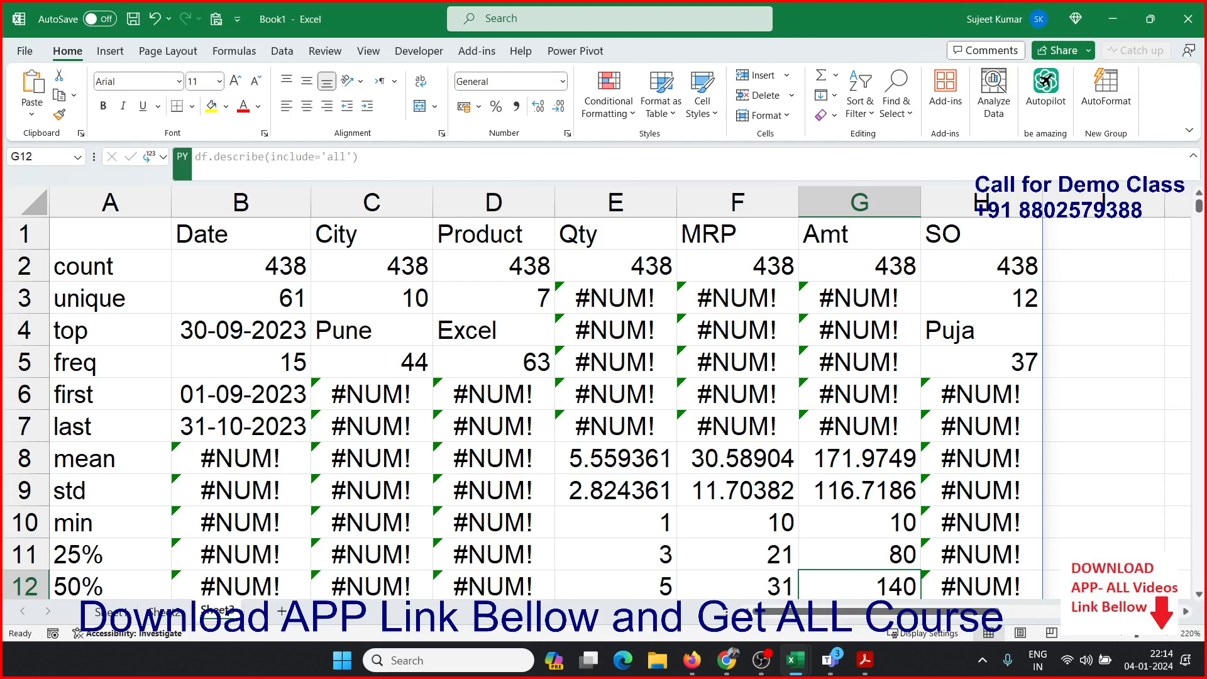
click(865, 661)
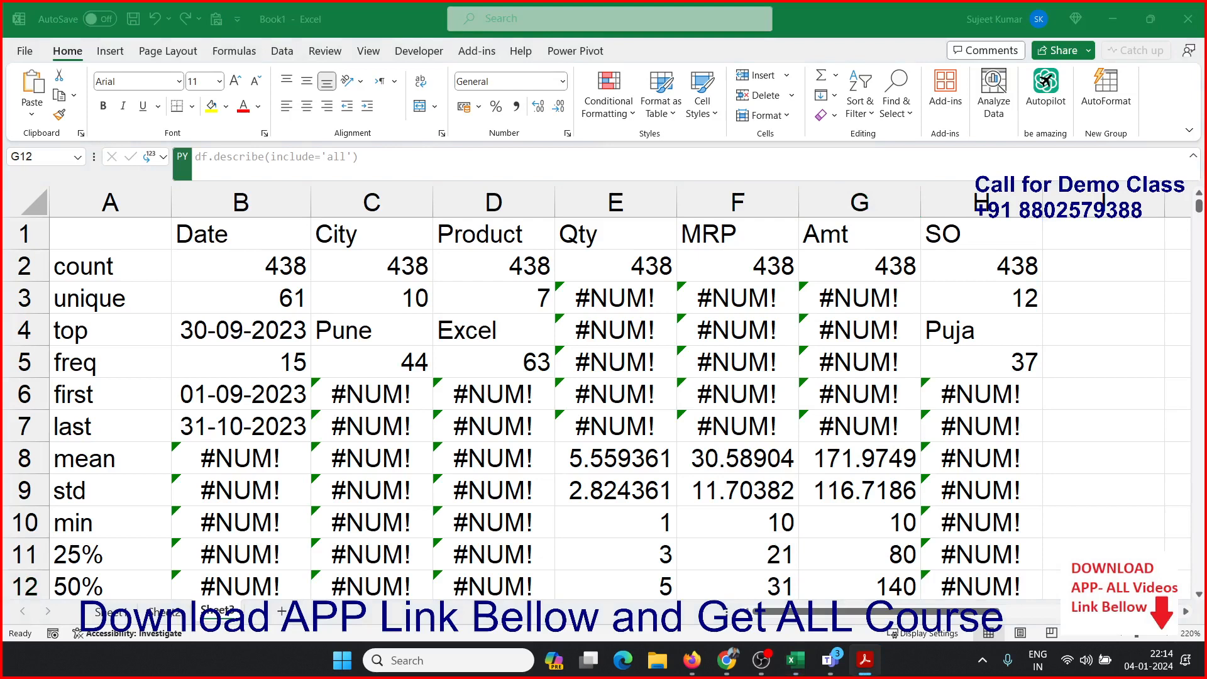
click(188, 238)
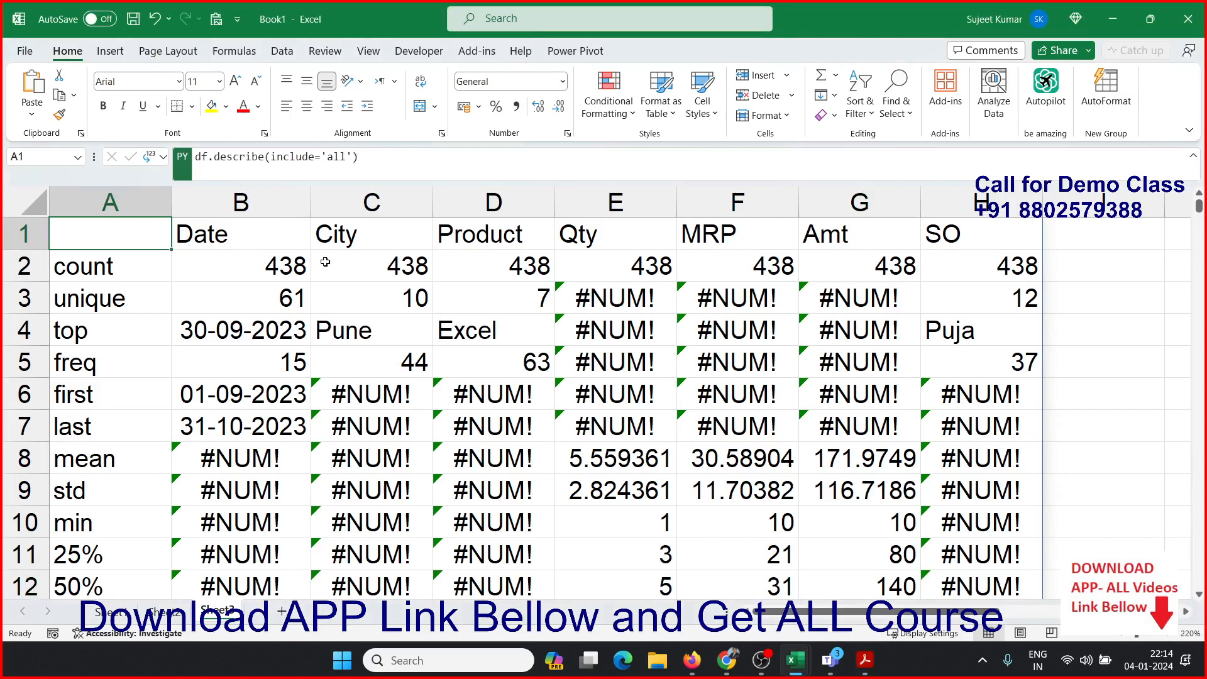
drag(354, 237, 352, 393)
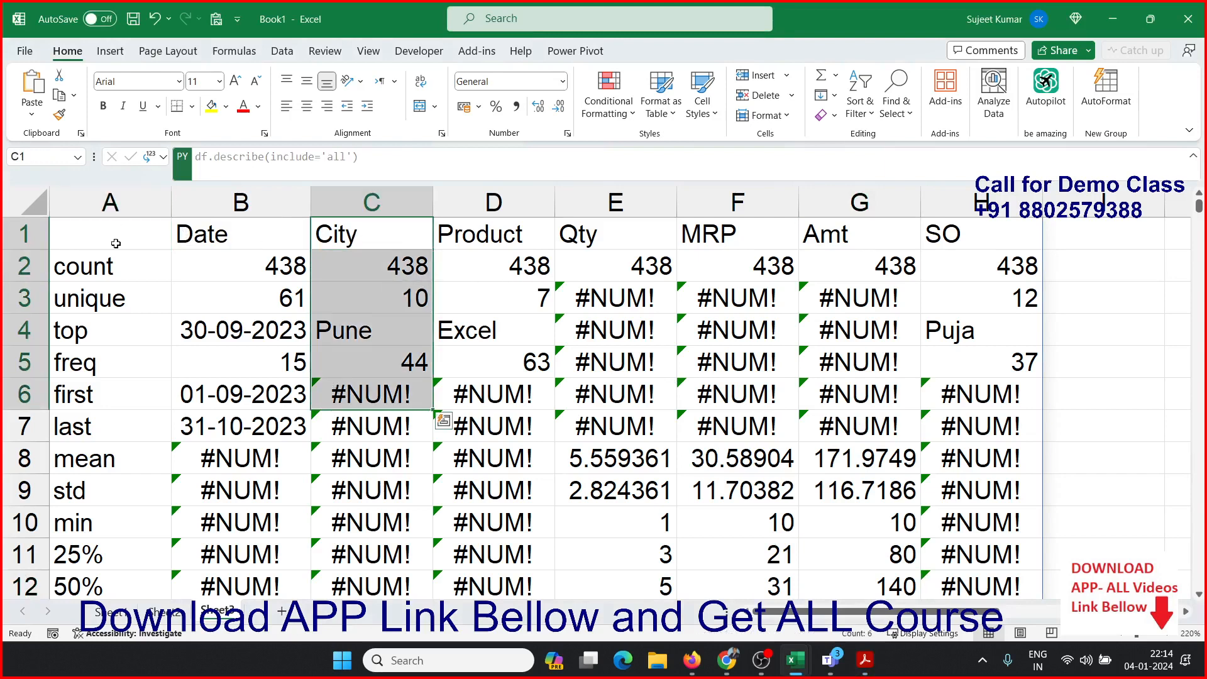
- Change the Python formula in cell A1 to df['City'].unique() to list the distinct cities
click(105, 232)
double_click(105, 232)
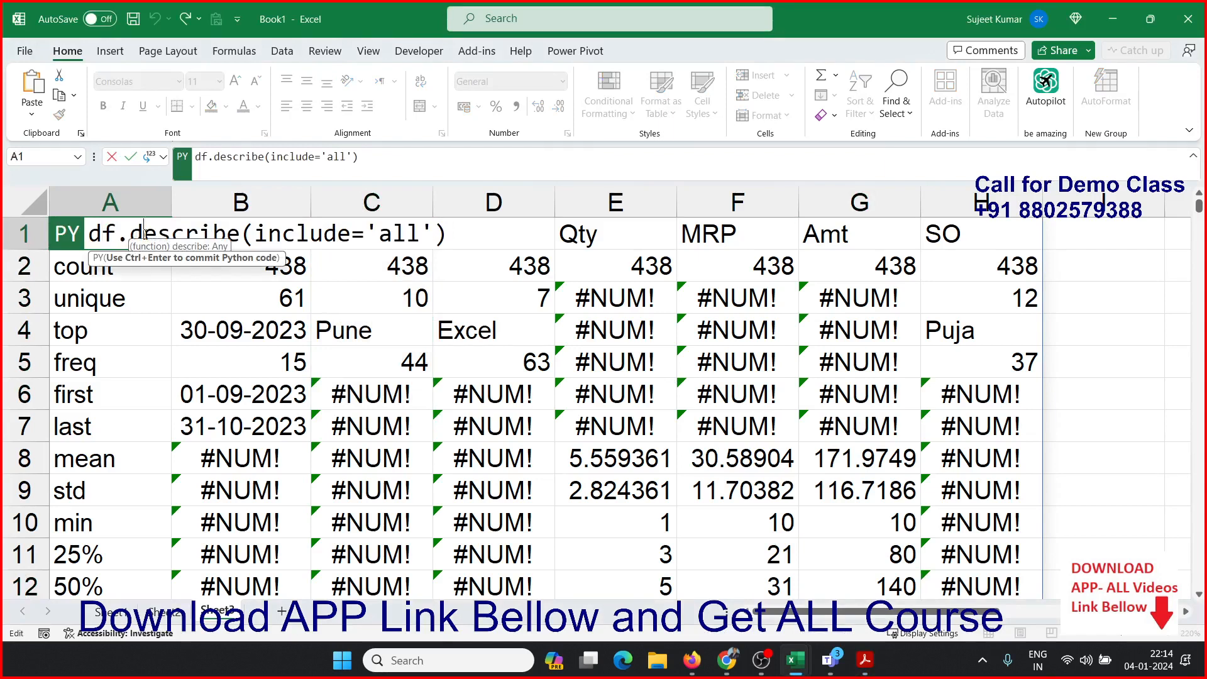
drag(136, 235, 489, 242)
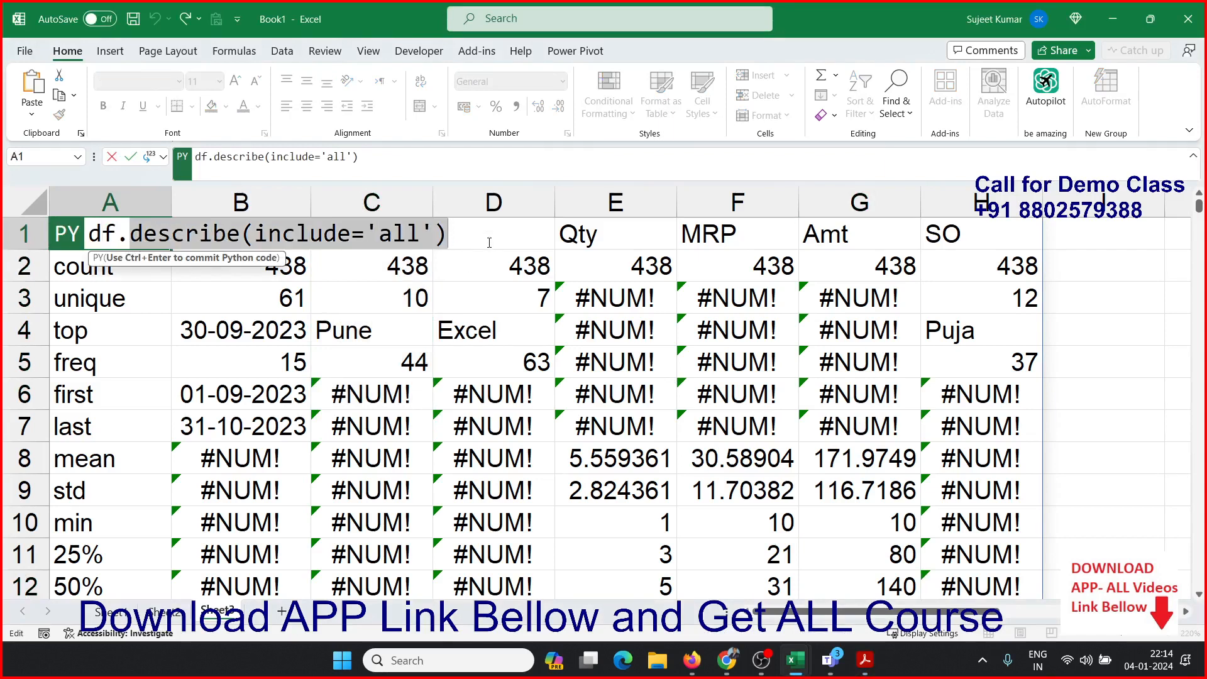
key(BackSpace)
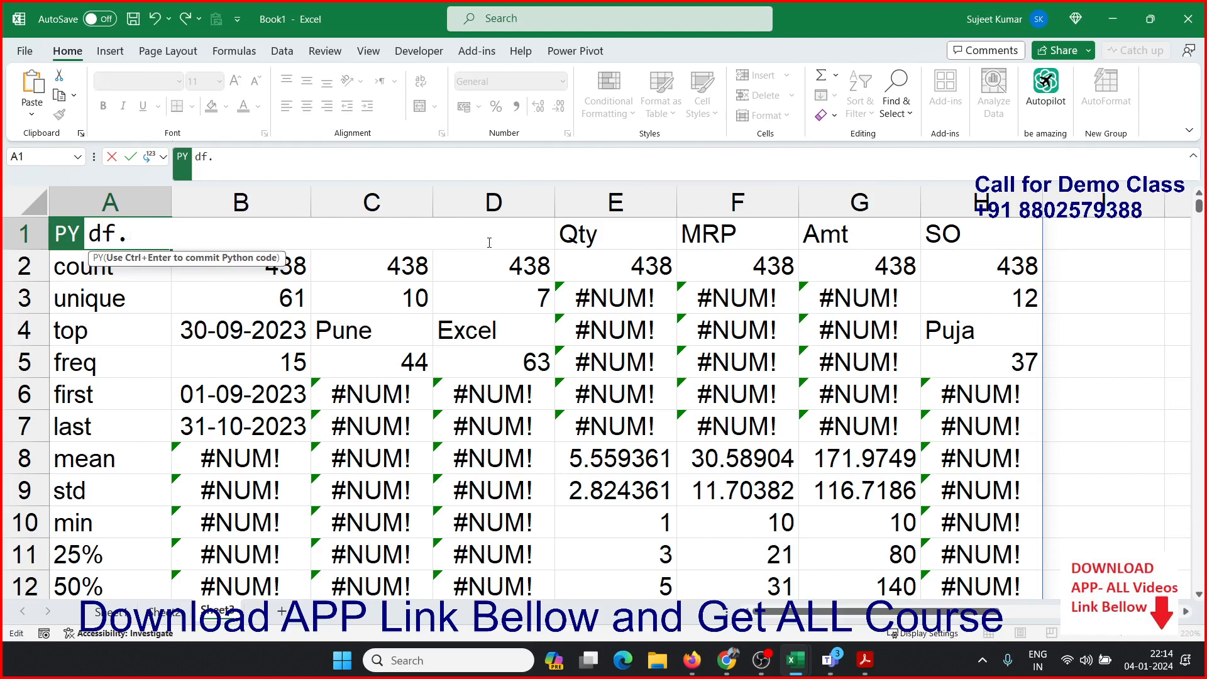
text([)
key(BackSpace)
key(BackSpace)
text(['City'].u)
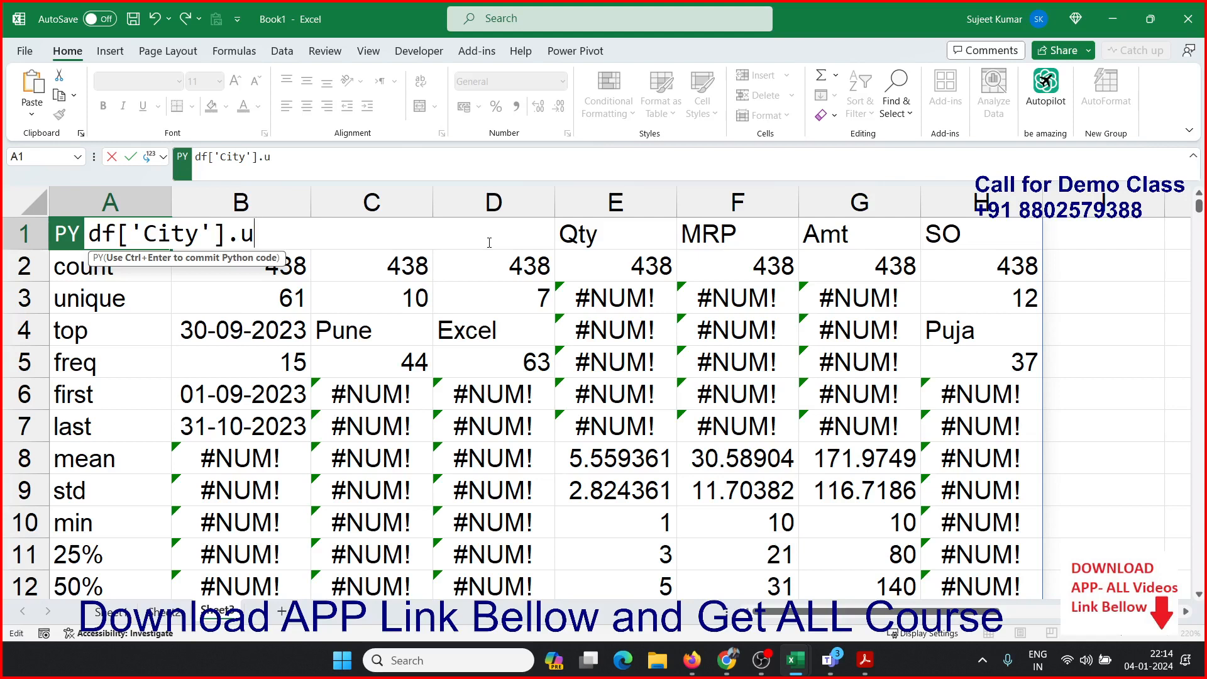
text(nique())
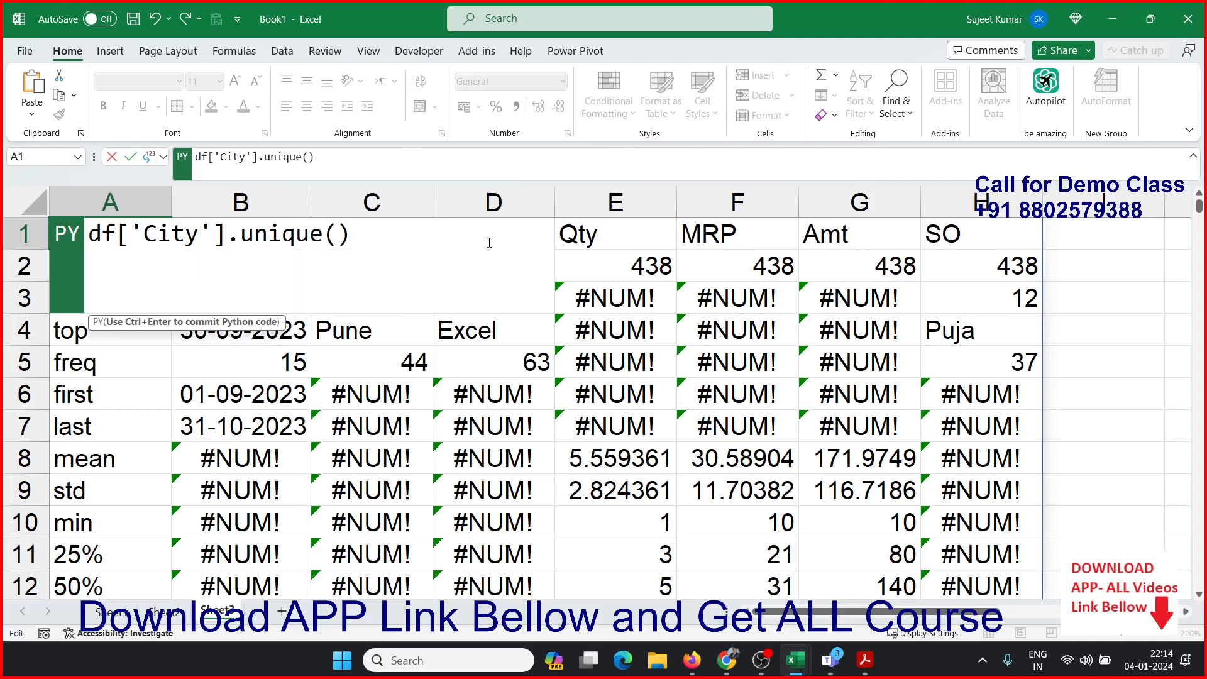
key(ctrl+Return)
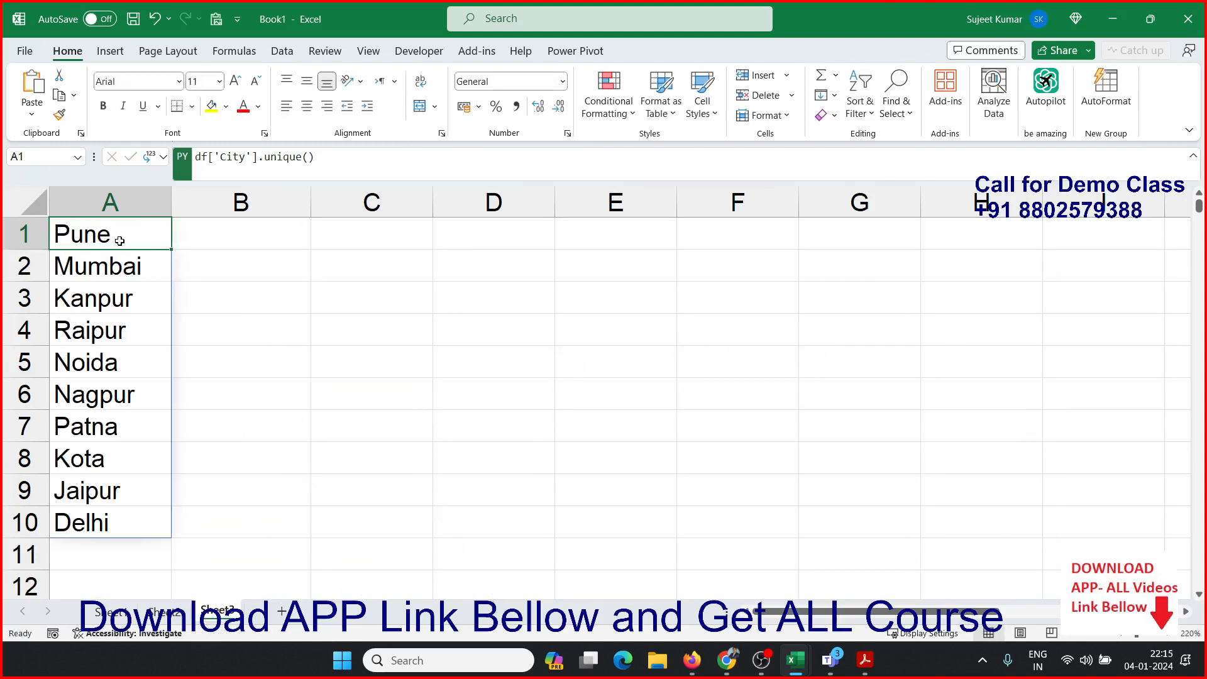
drag(118, 241, 124, 496)
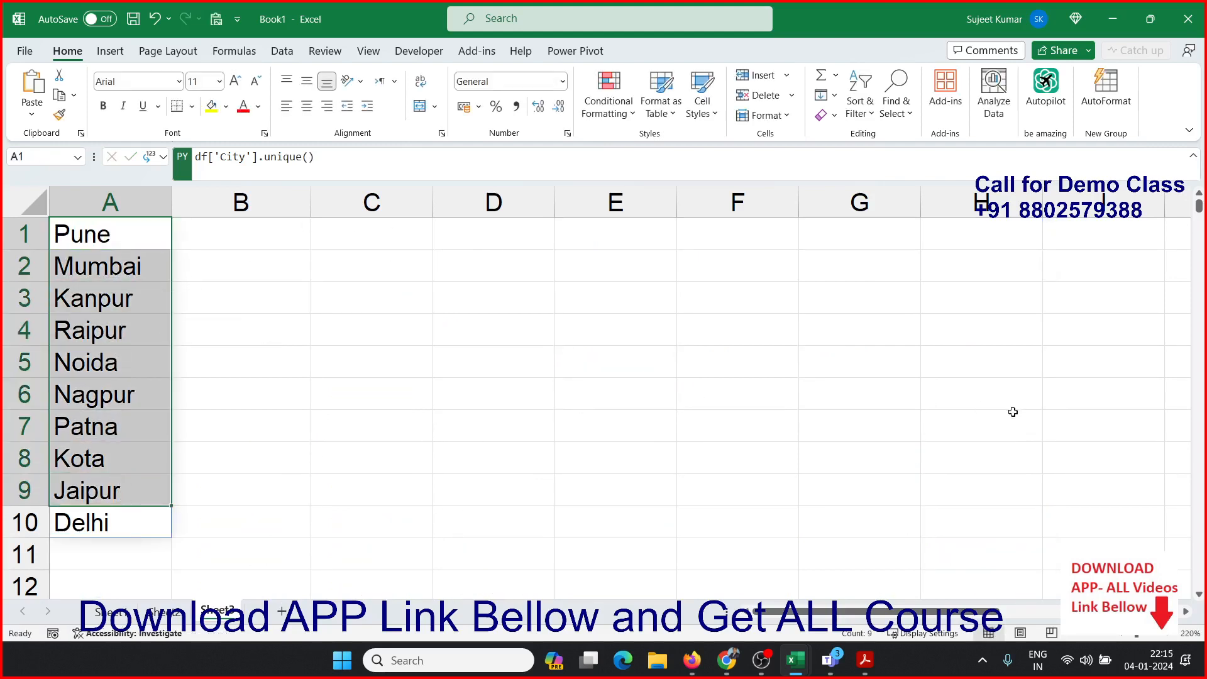
key(alt+Tab)
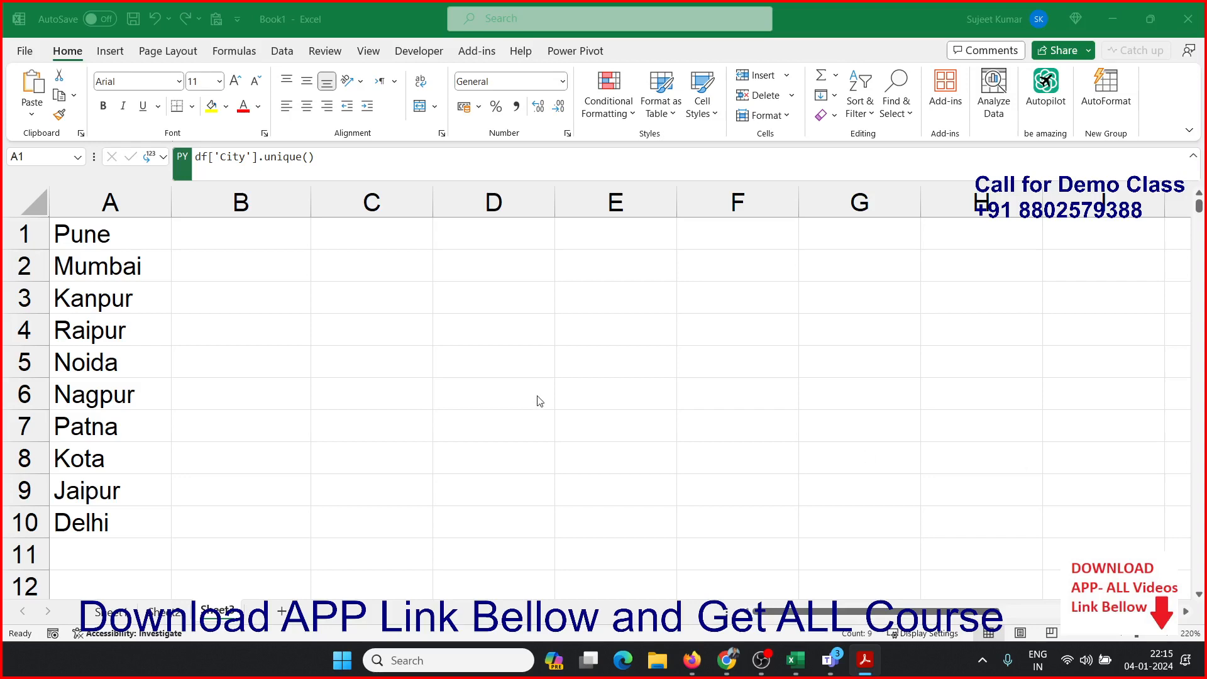
key(alt+Tab)
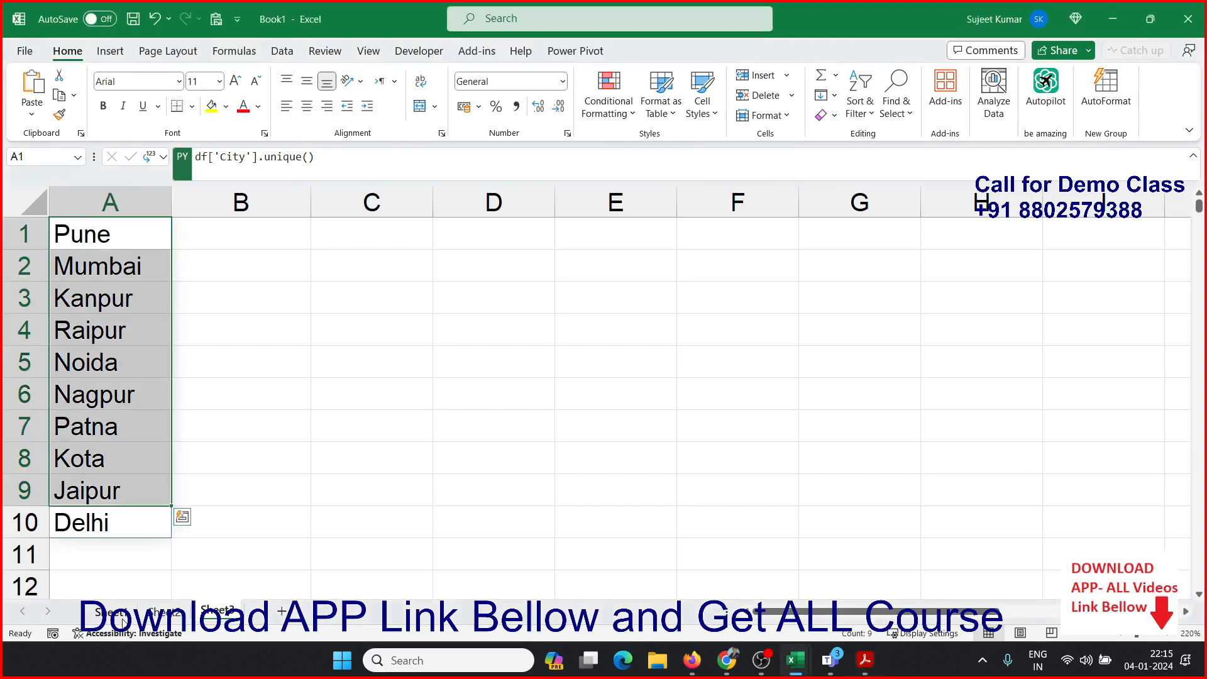
- Copy the City, Product, Qty and MRP headers with their first 20 data rows (B1:E21) from Sheet1
click(121, 616)
scroll(262, 421, up, 20)
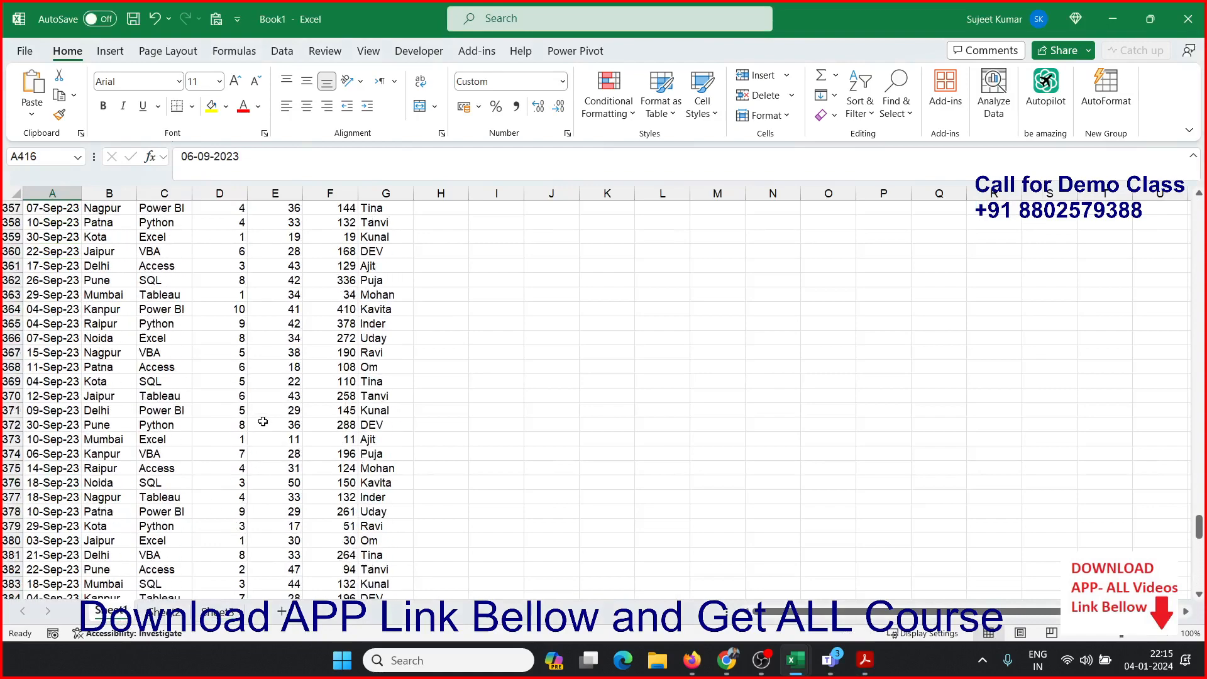
click(272, 410)
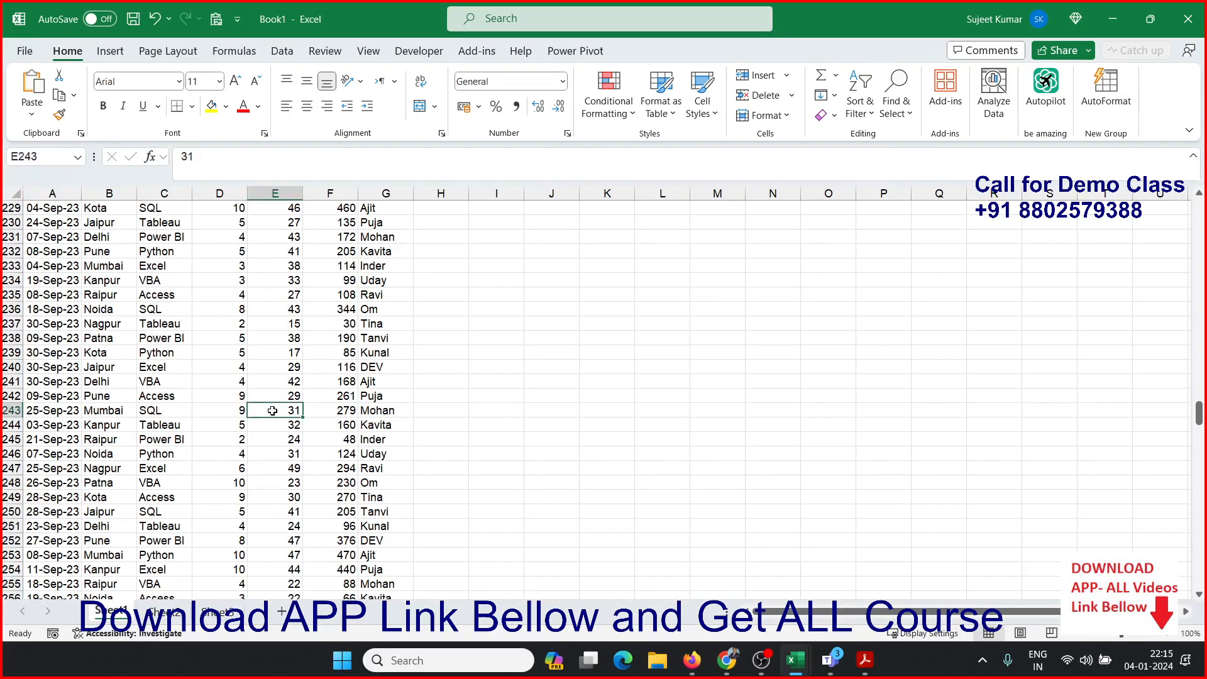
key(ctrl+Up)
key(ctrl+Left)
key(ctrl+Right)
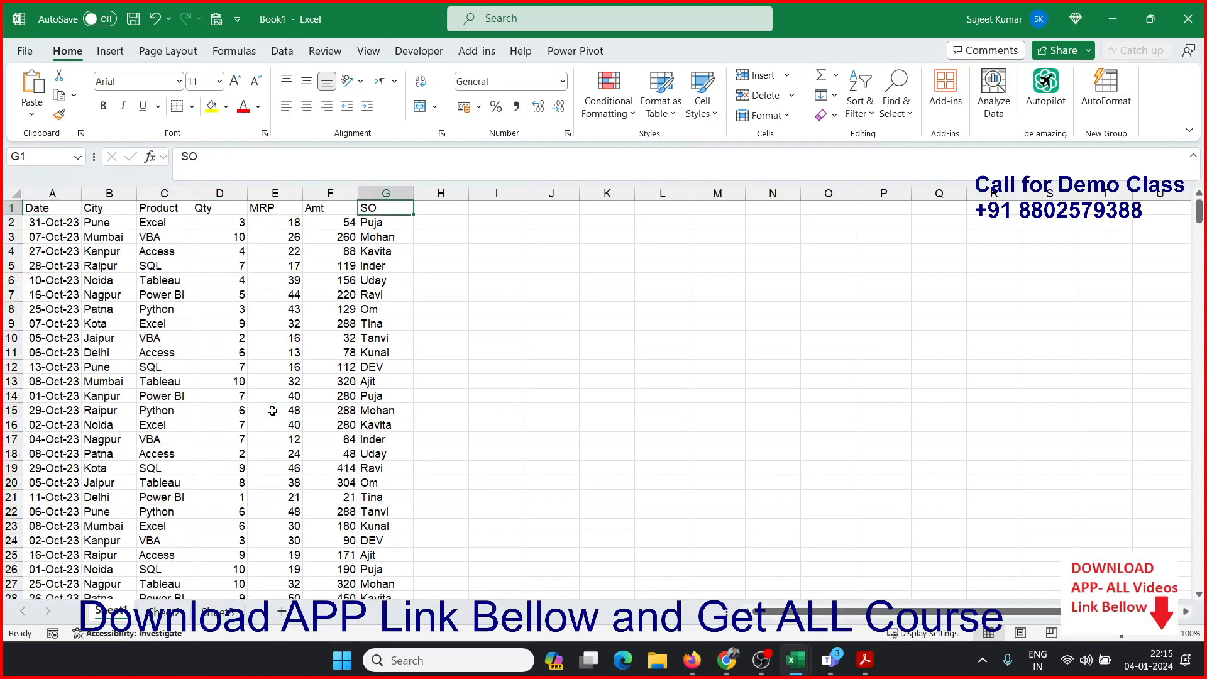
key(ctrl+shift+Right)
key(ctrl+Left)
key(Right)
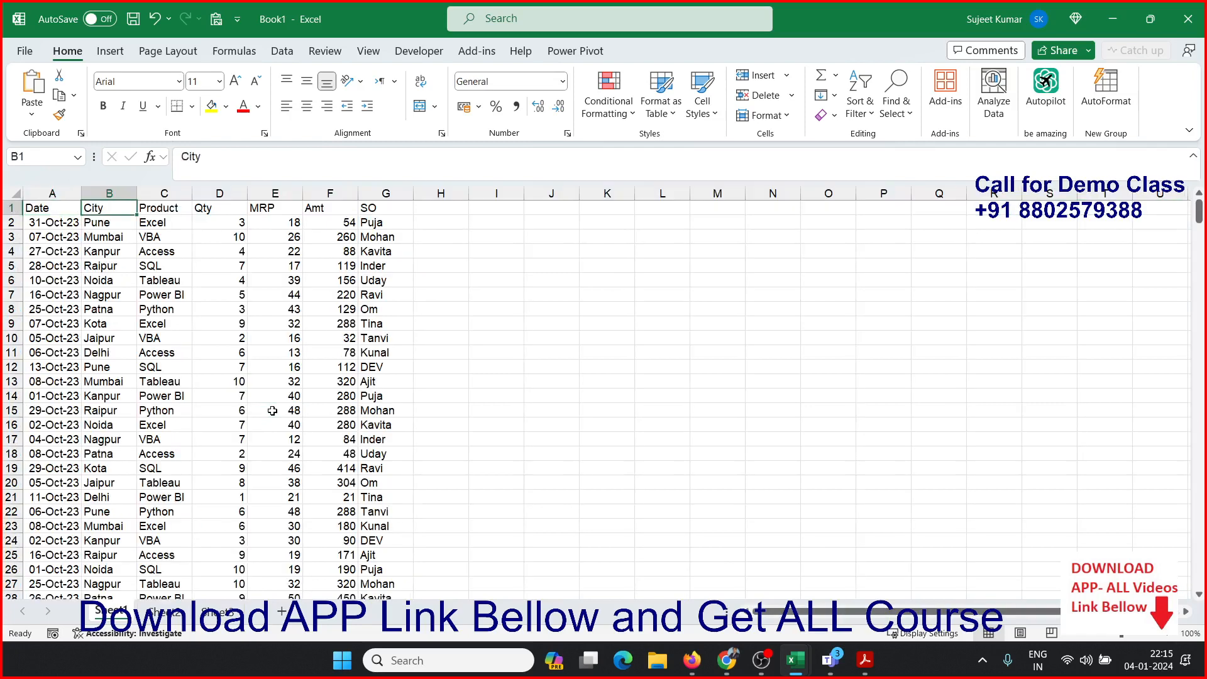
key(shift+Right)
key(shift+Right)
key(shift+Right)
key(shift+Down)
key(shift+Down)
key(shift+Down)
key(shift+Down)
key(shift+Down)
key(shift+Down)
key(shift+Down)
key(shift+Down)
key(shift+Down)
key(shift+Down)
key(shift+Down)
key(shift+Down)
key(shift+Down)
key(shift+Down)
key(shift+Down)
key(shift+Down)
key(shift+Down)
key(shift+Down)
key(shift+Down)
key(shift+Down)
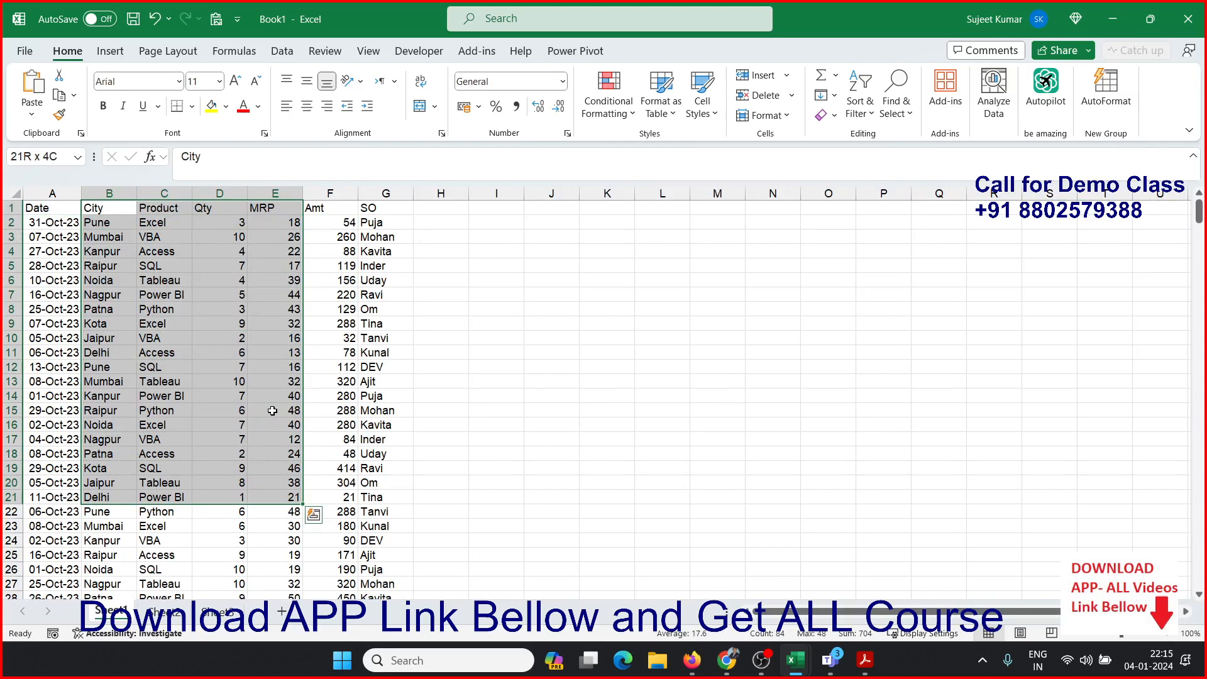
key(ctrl+c)
- Add a new worksheet after Sheet3 and paste the copied data at cell A1
click(220, 612)
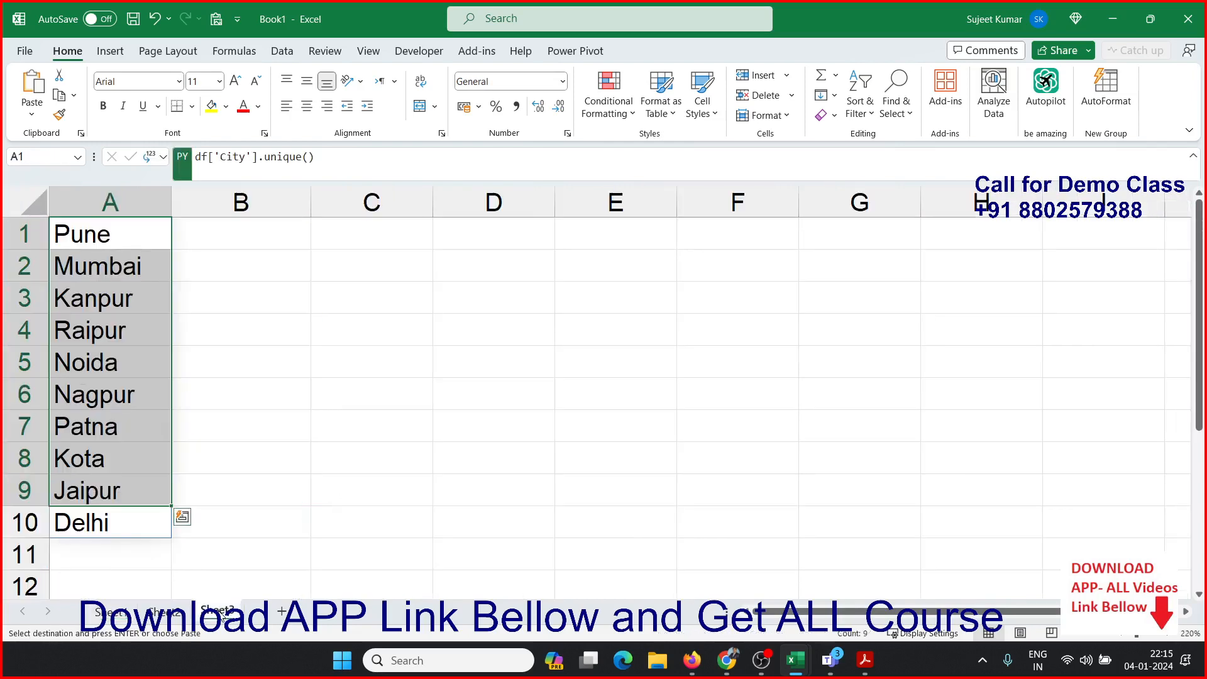
click(243, 362)
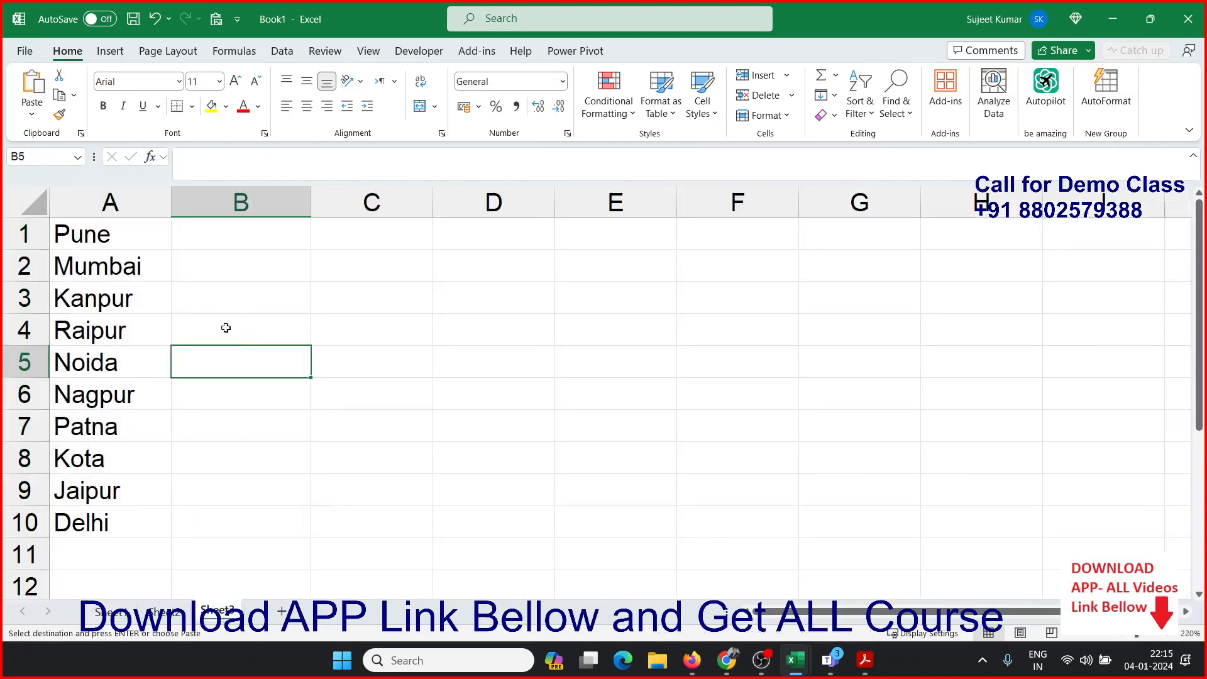
click(279, 610)
key(ctrl+v)
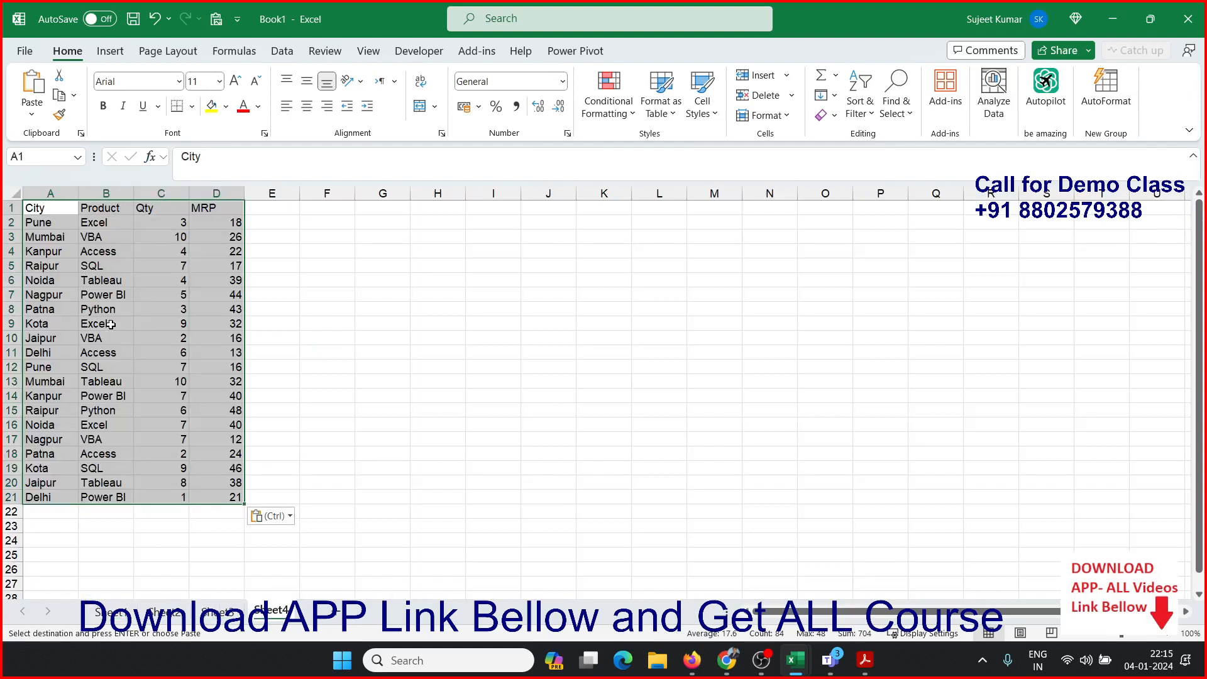
- Start a Python formula in cell E2 with df=xl("A1:D21", headers=True) and begin a second code line
click(311, 268)
click(365, 234)
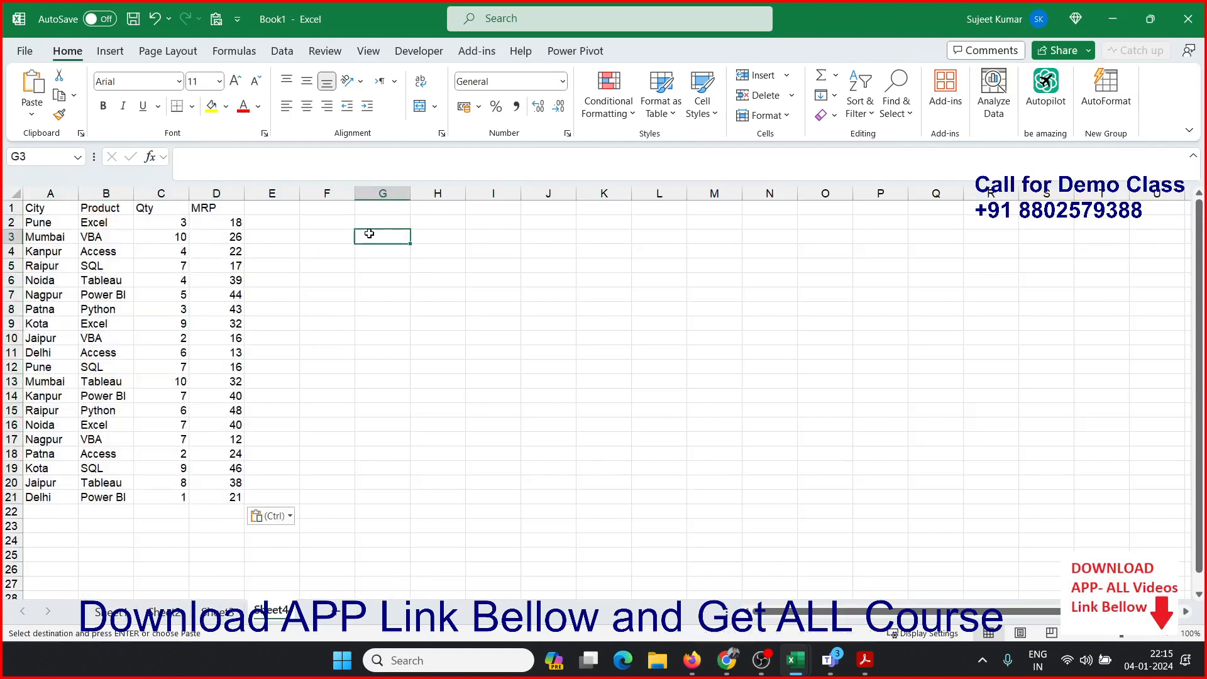
click(277, 210)
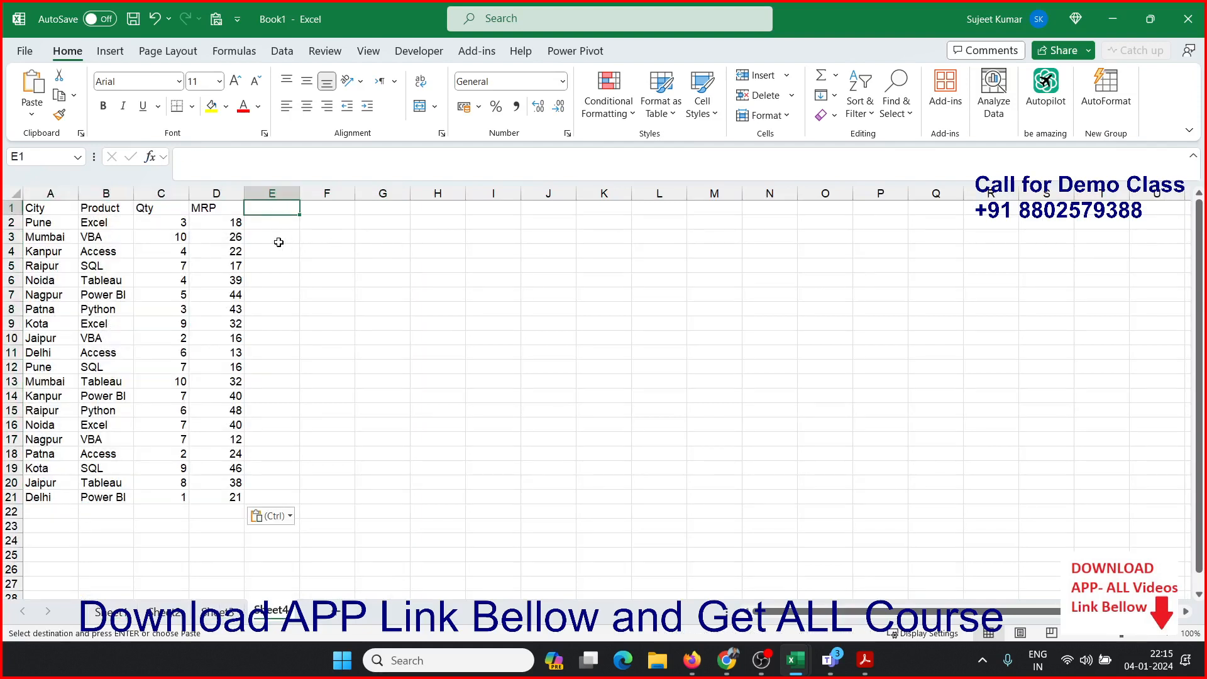
click(268, 222)
text(=)
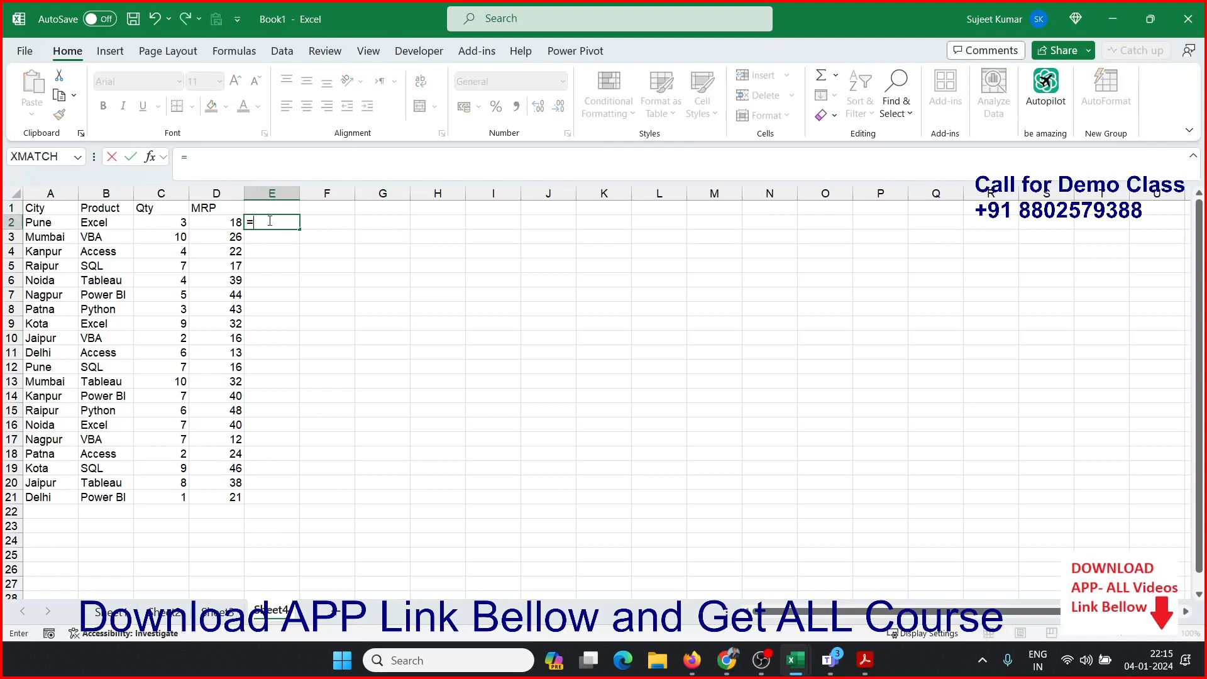
text(d)
key(BackSpace)
text(py)
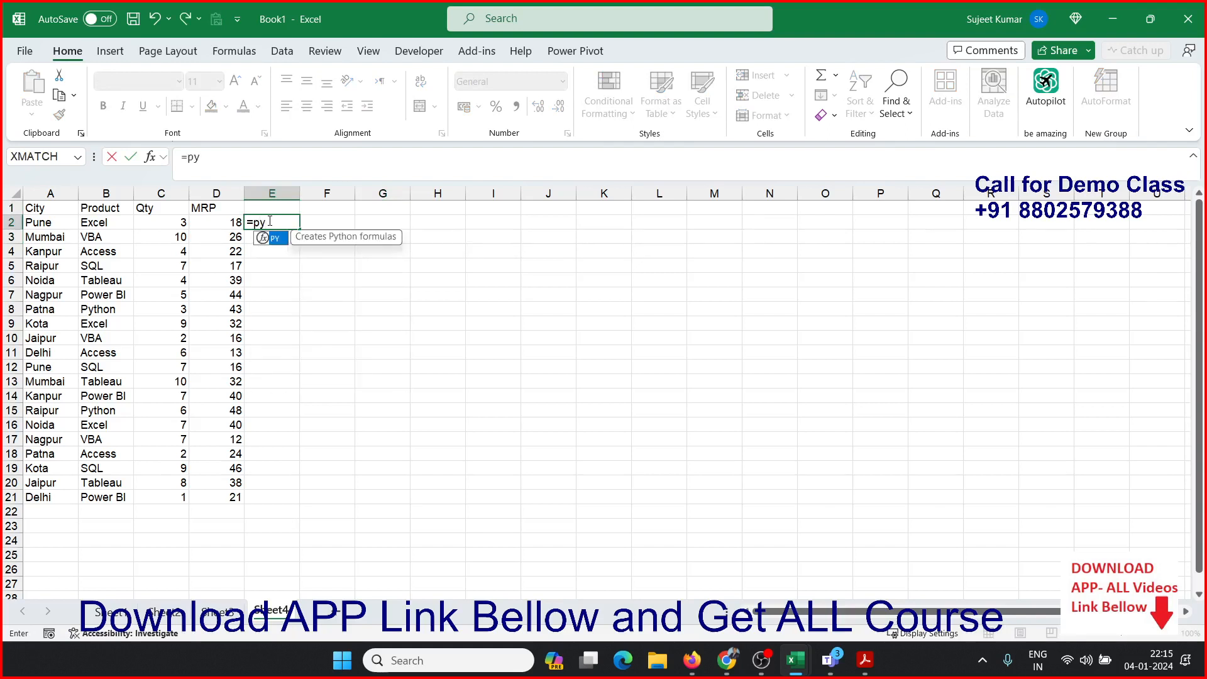
key(Tab)
text(df)
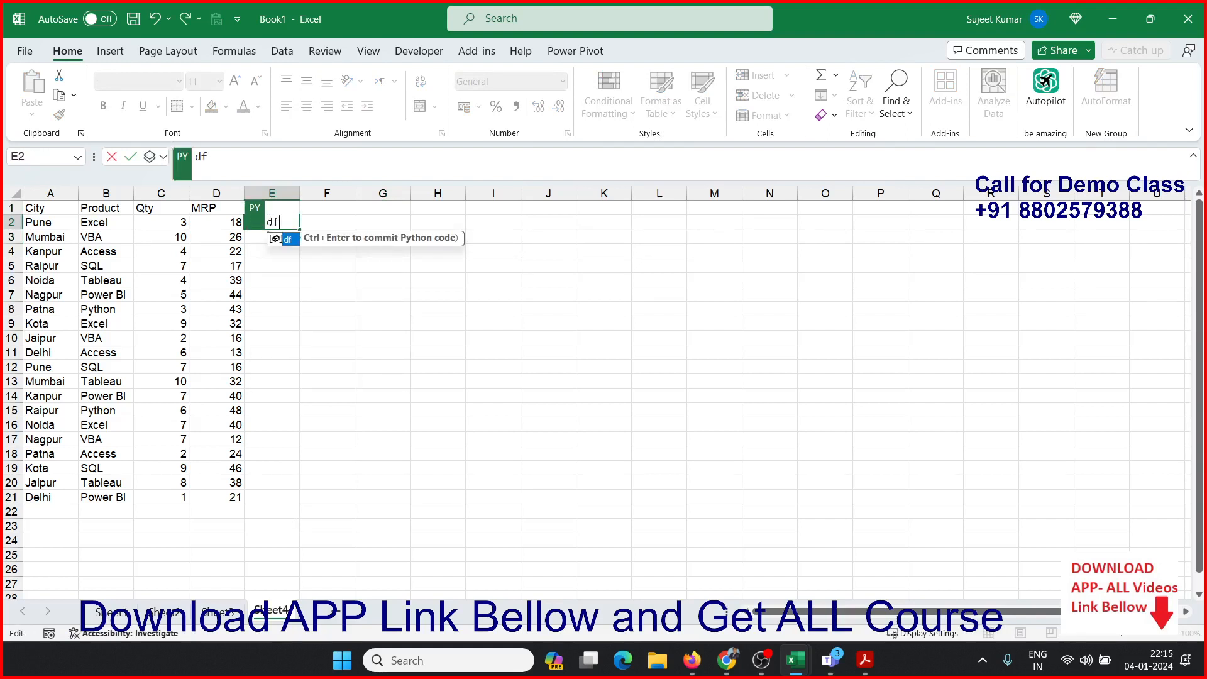
text(=)
drag(66, 207, 205, 490)
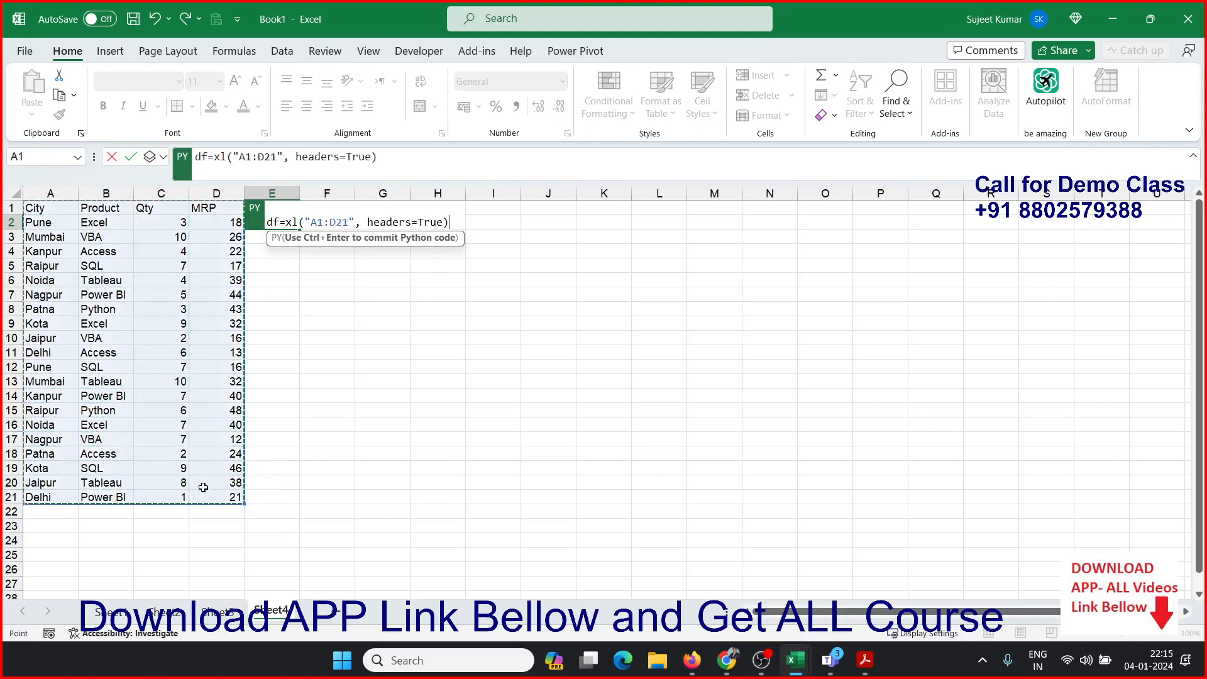
key(Return)
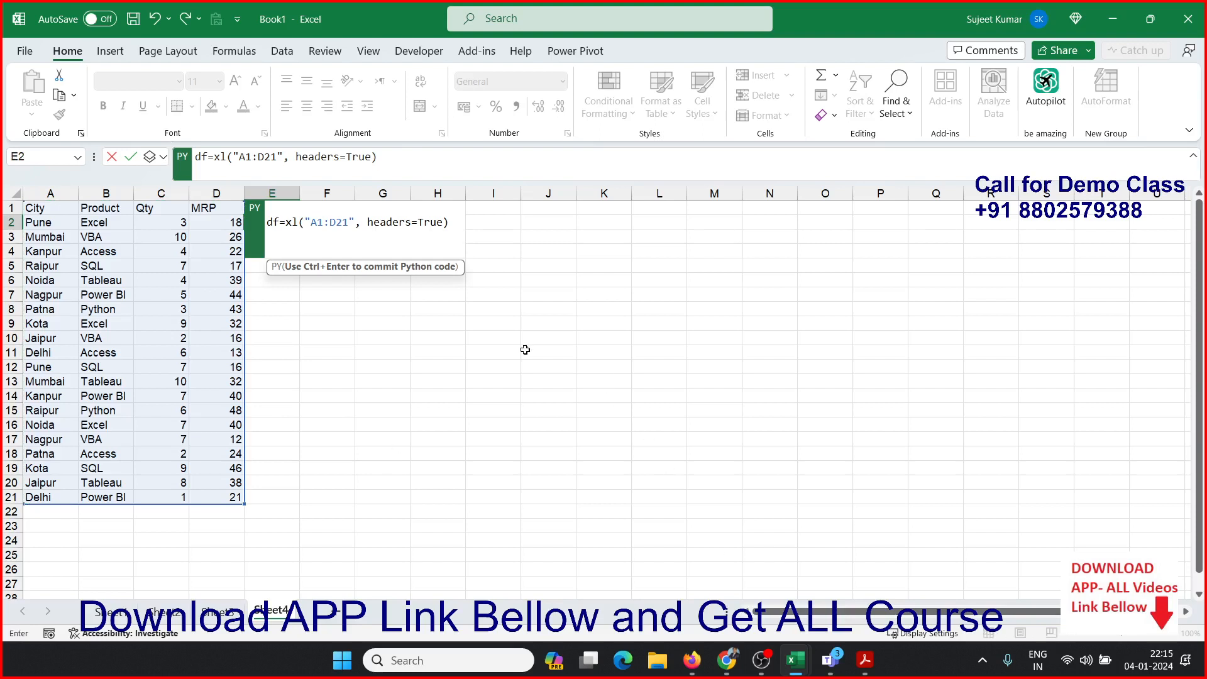
- Begin the second code line as an assignment to a new column, df['Amt']=df
text(df['Qty'])
text(=)
double_click(303, 235)
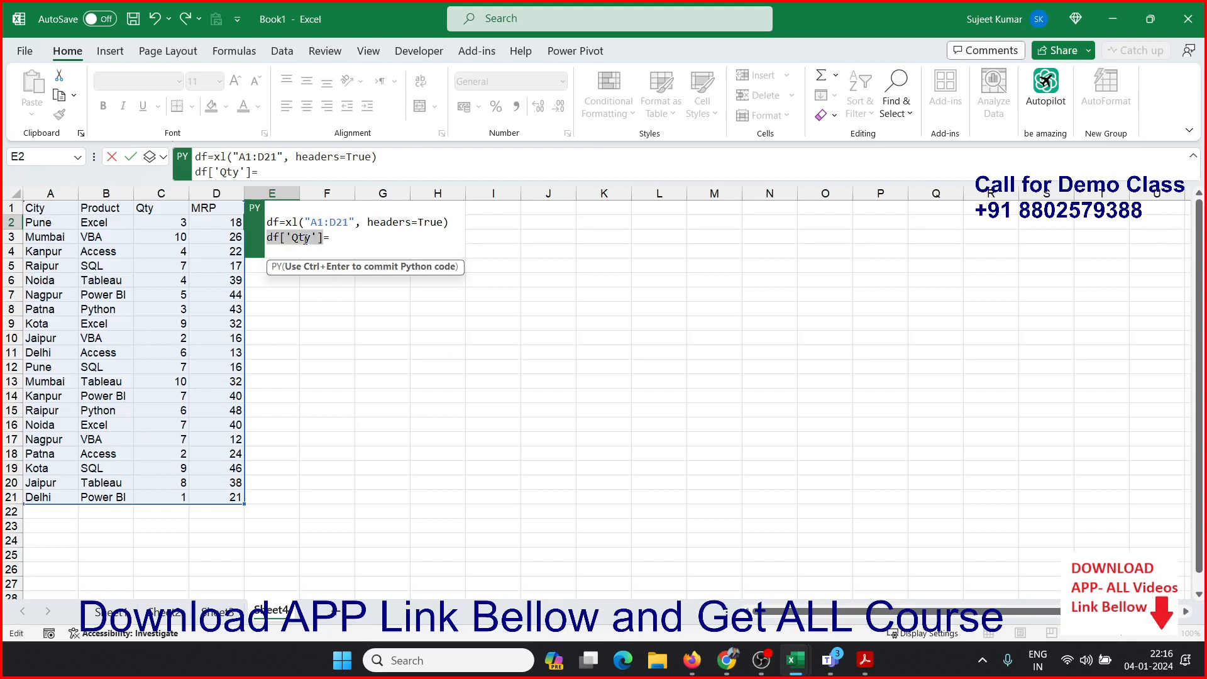
click(306, 237)
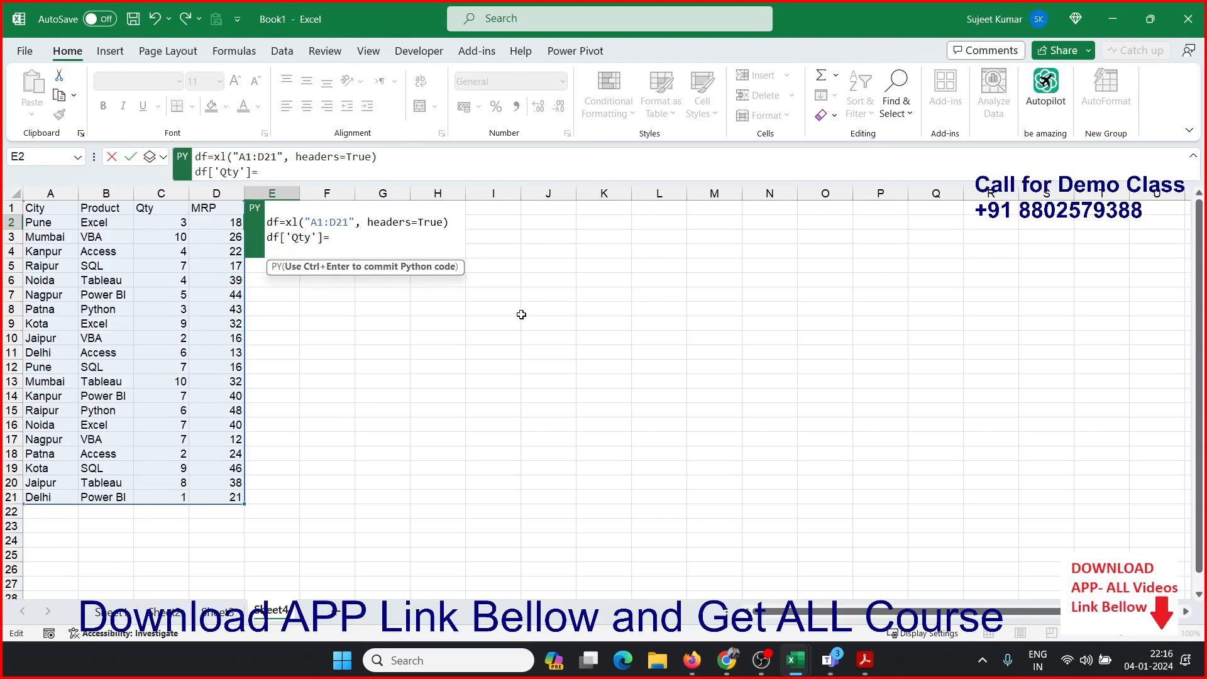
key(shift+Right)
key(shift+Right)
key(shift+Right)
text(Amt']=df)
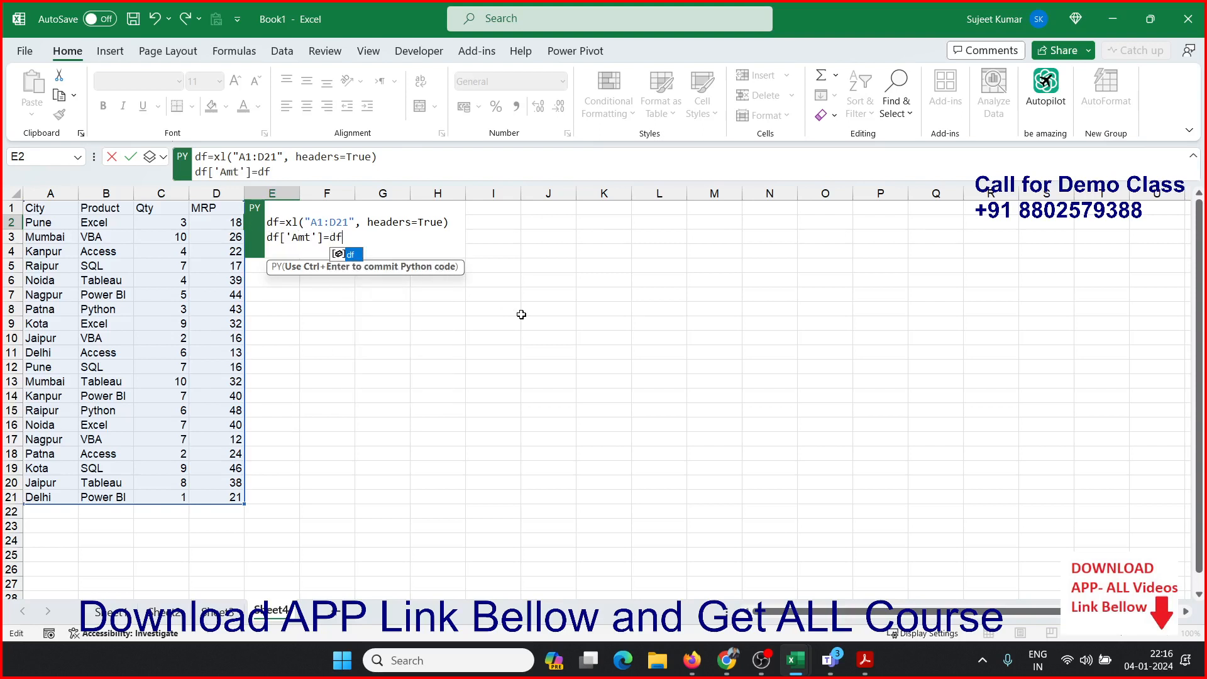
- Complete the Amt assignment as the product of the Qty and MRP columns and try to commit the Python formula
key(Escape)
text(['Qty)
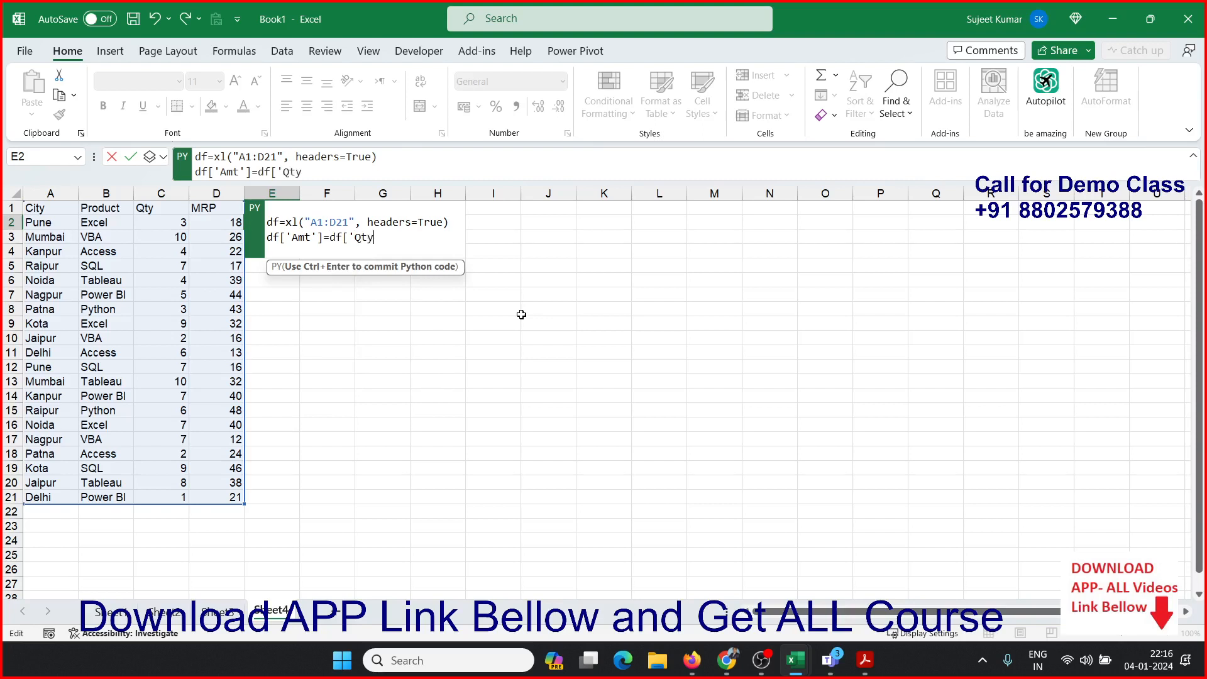
text('])
text(*)
text([)
text('MRP)
text(df)
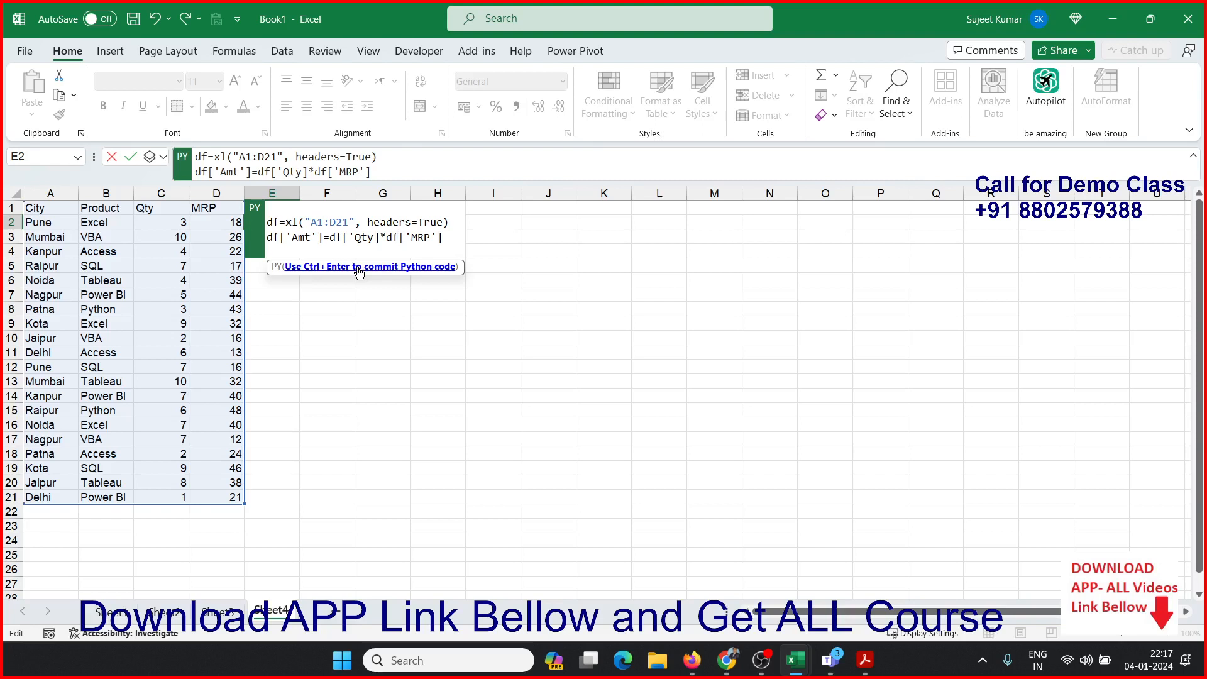
key(ctrl+Return)
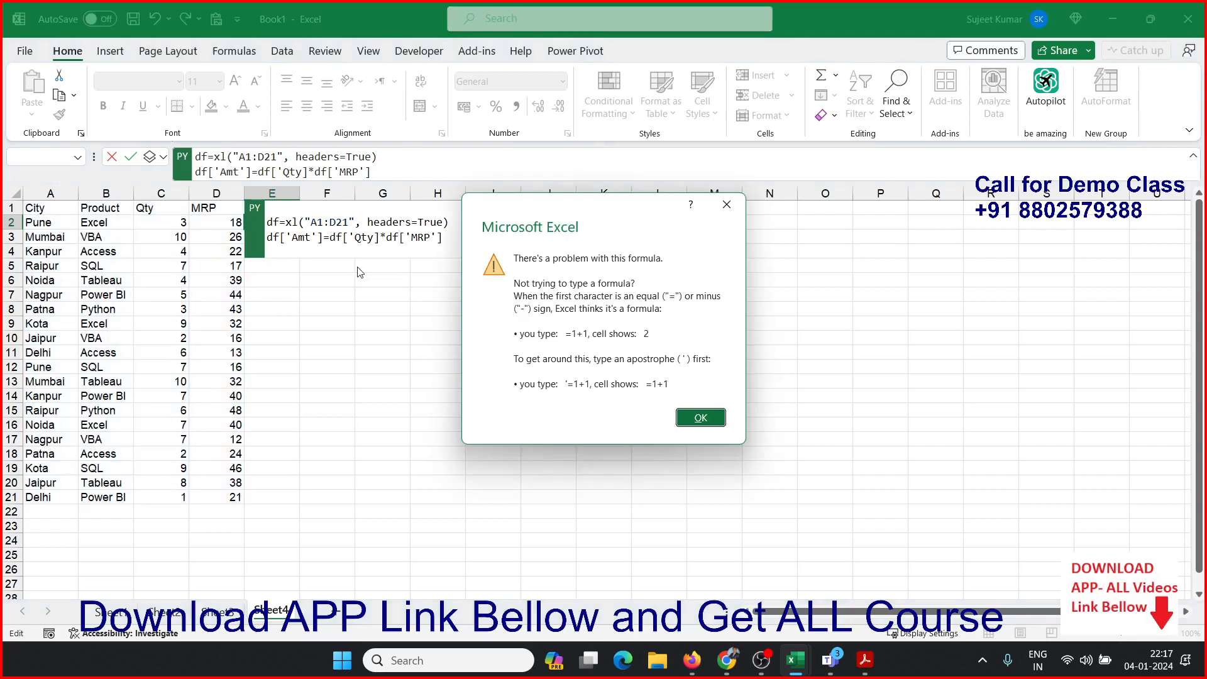
click(720, 418)
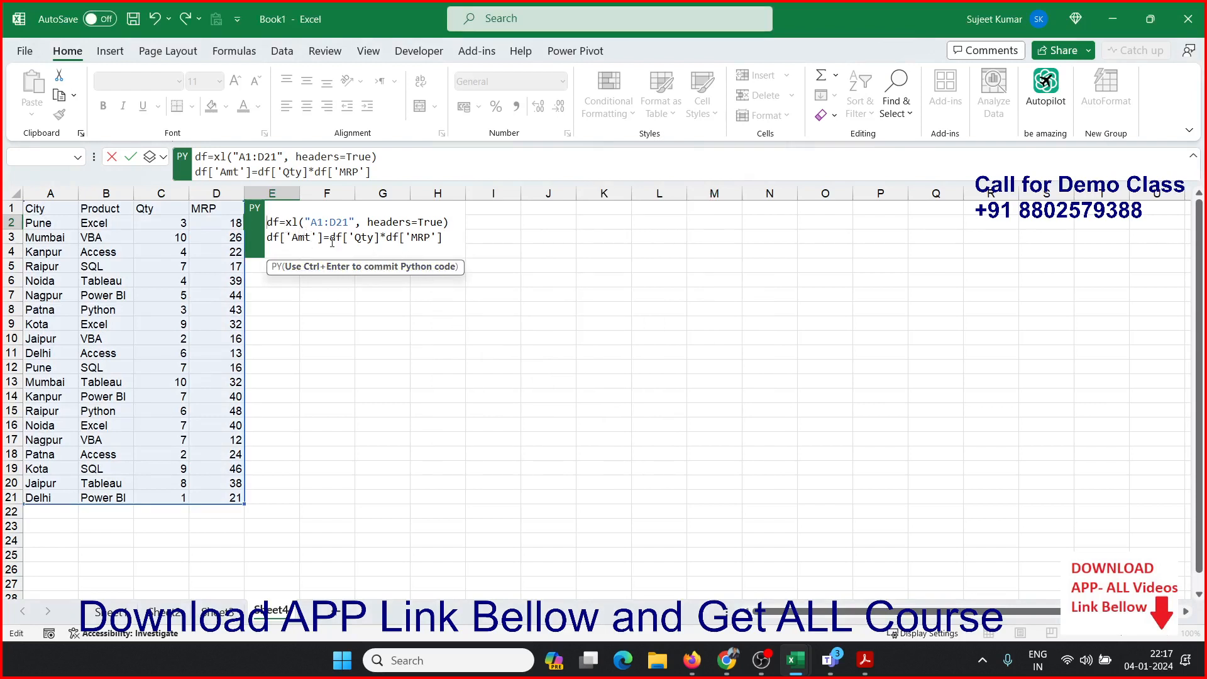
- Insert the missing closing quote after Qty in the second code line and commit the formula
click(376, 239)
text(')
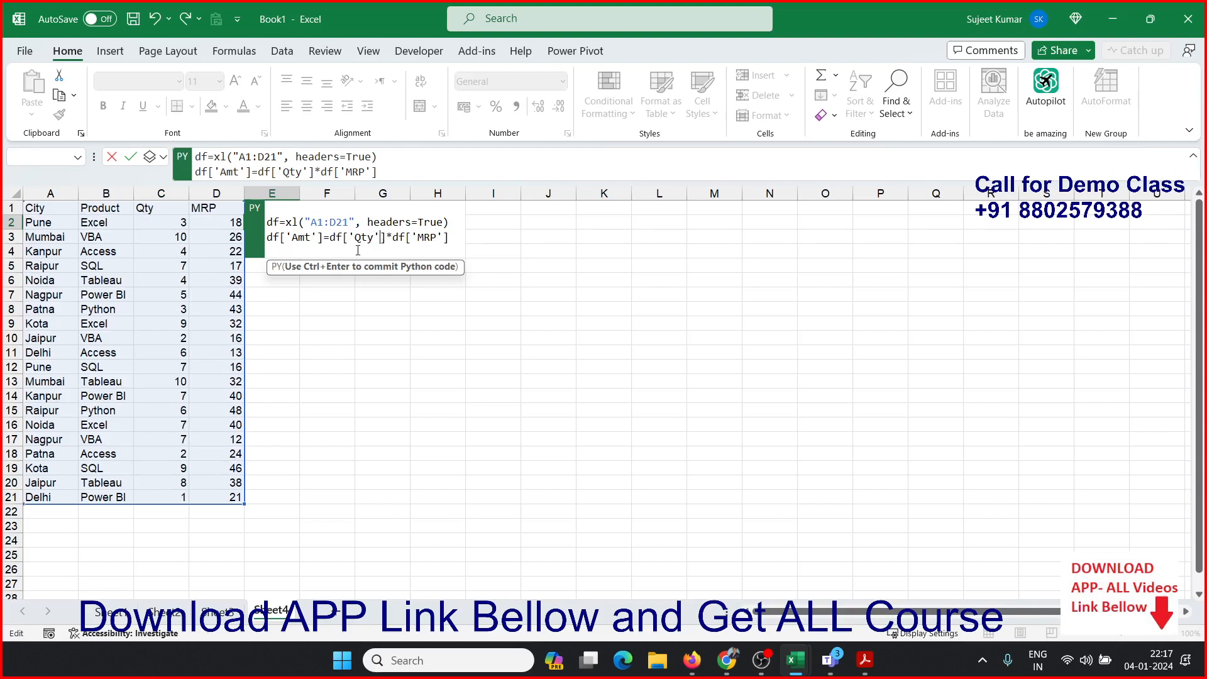
key(ctrl+Return)
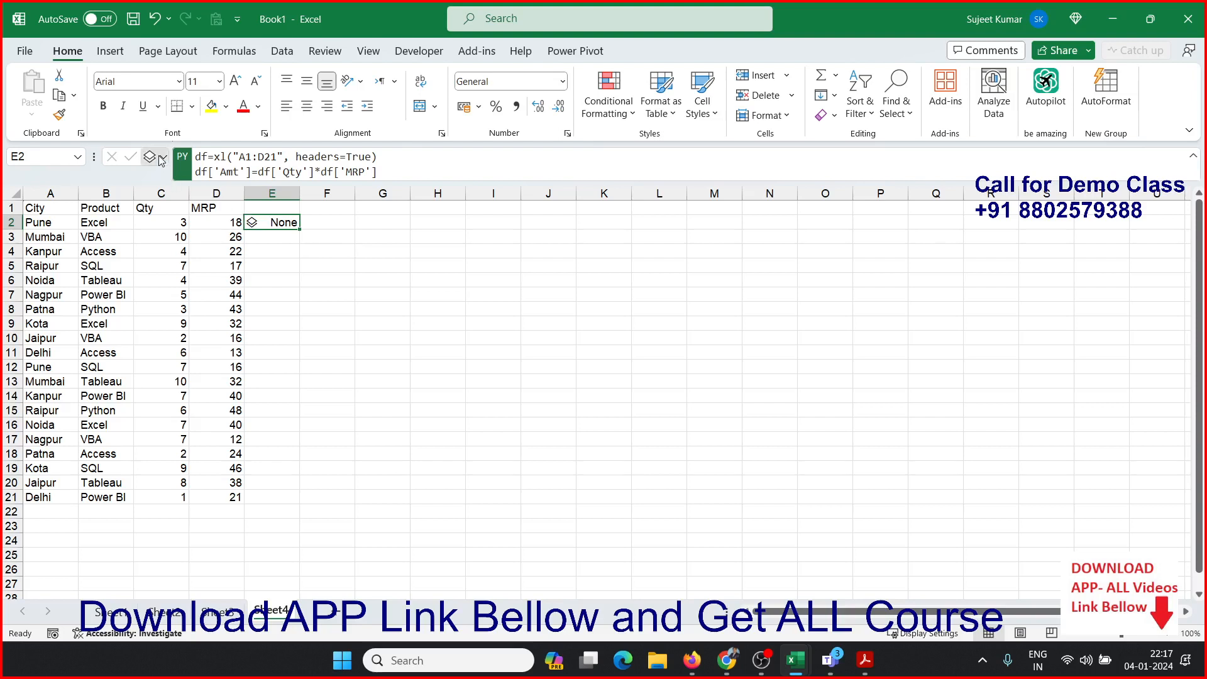
- Switch the Python output of cell E2 from a Python object to Excel values
click(161, 158)
click(183, 225)
key(alt+Tab)
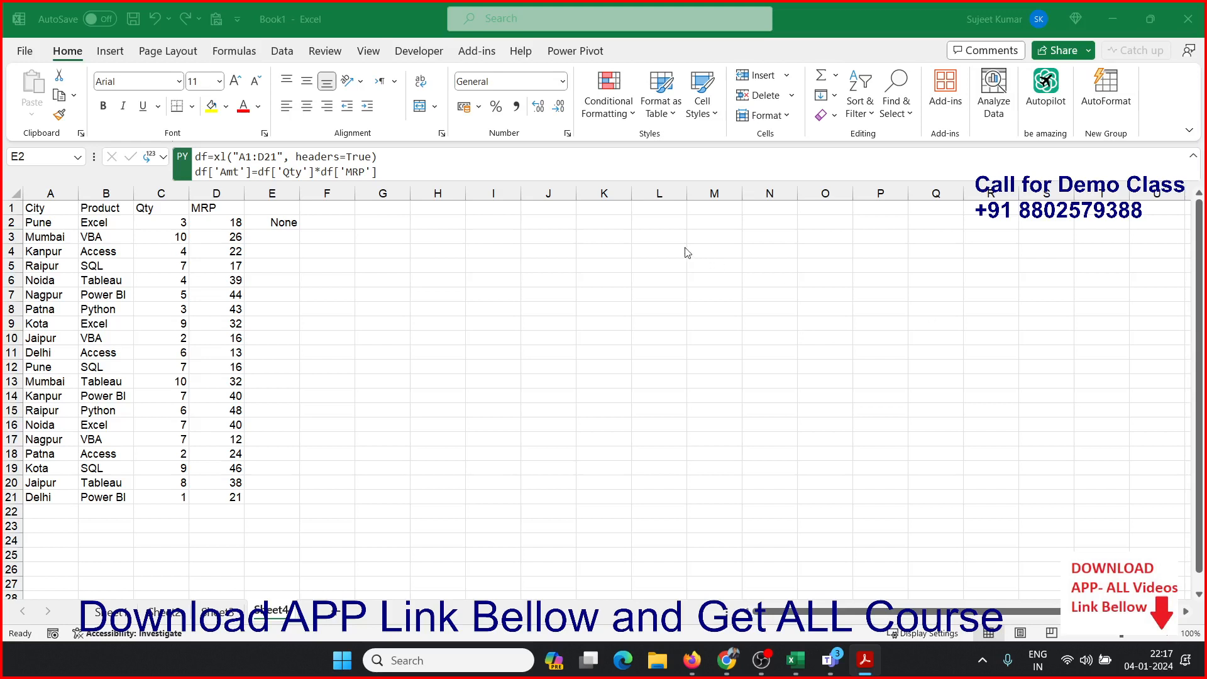
- Add a third code line, df, to the Python formula in E2 to return the whole DataFrame, and commit it
click(278, 217)
double_click(279, 220)
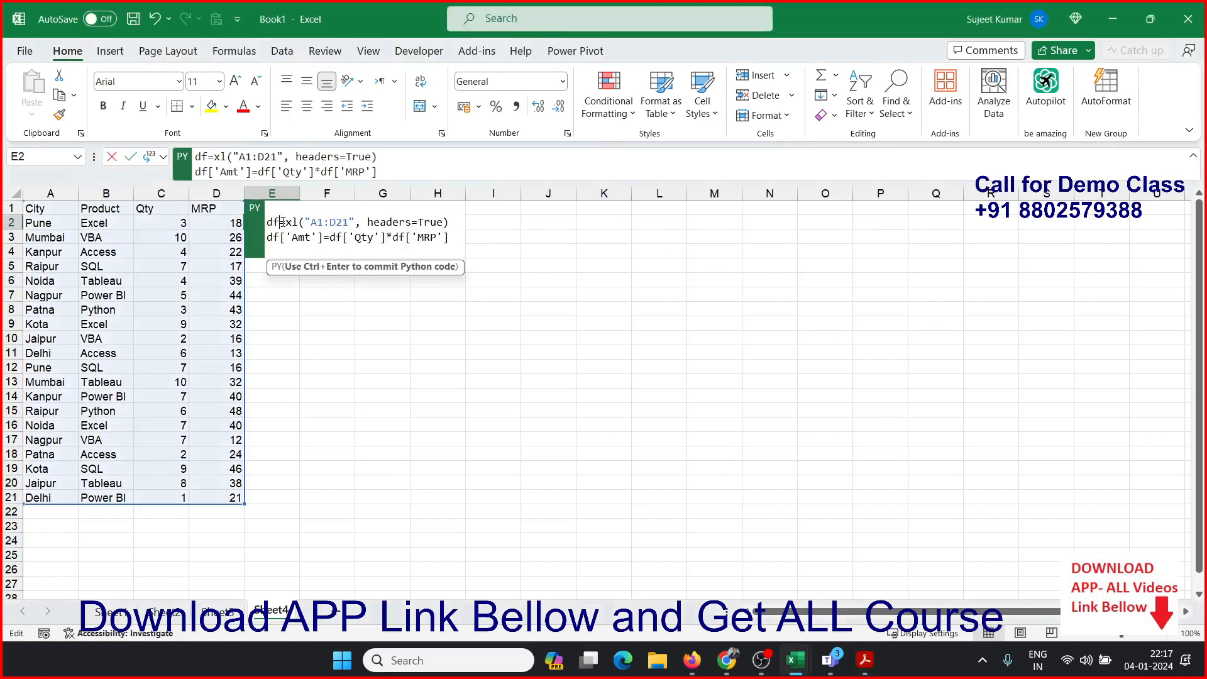
click(457, 241)
key(Return)
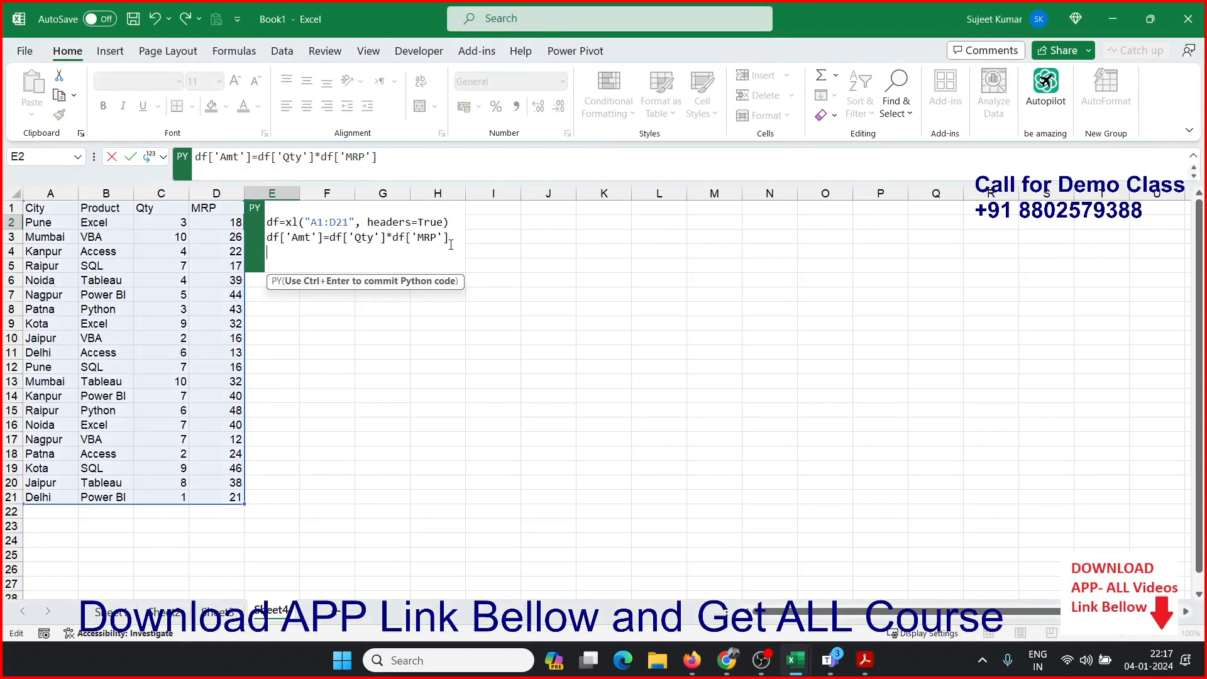
text(f)
key(BackSpace)
text(=df)
key(ctrl+Return)
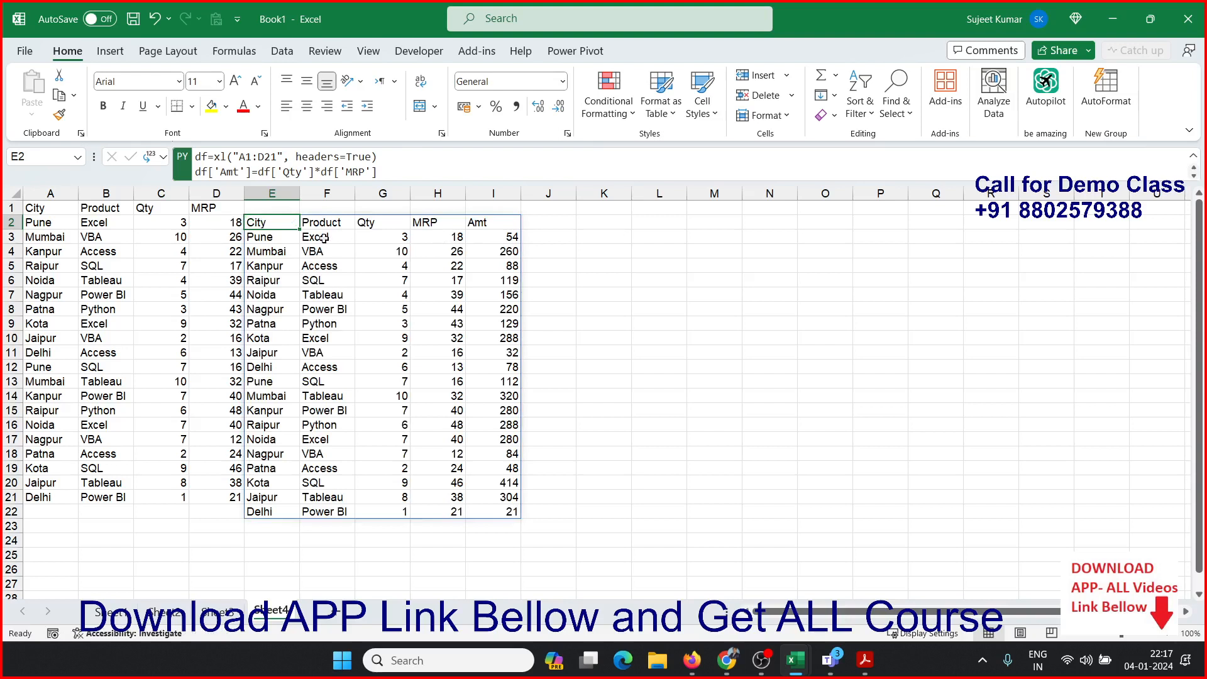
- Examine the MRP and Amt columns and the last rows of the DataFrame output starting at E2
drag(451, 223, 506, 498)
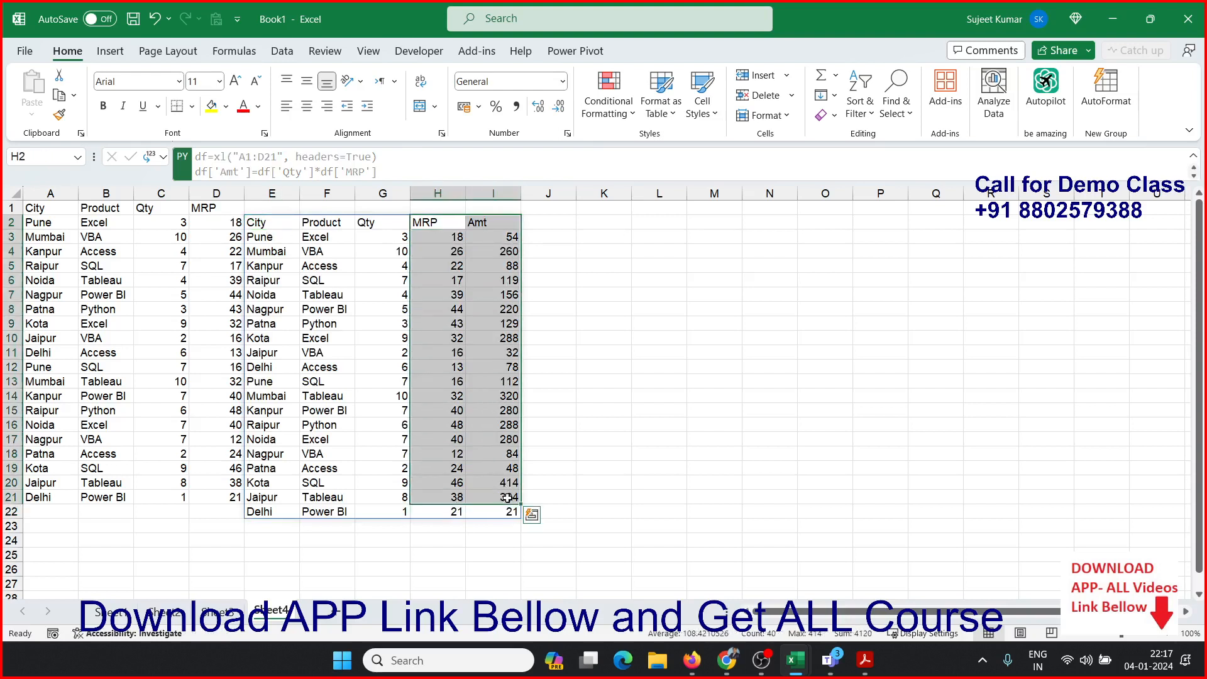
click(271, 223)
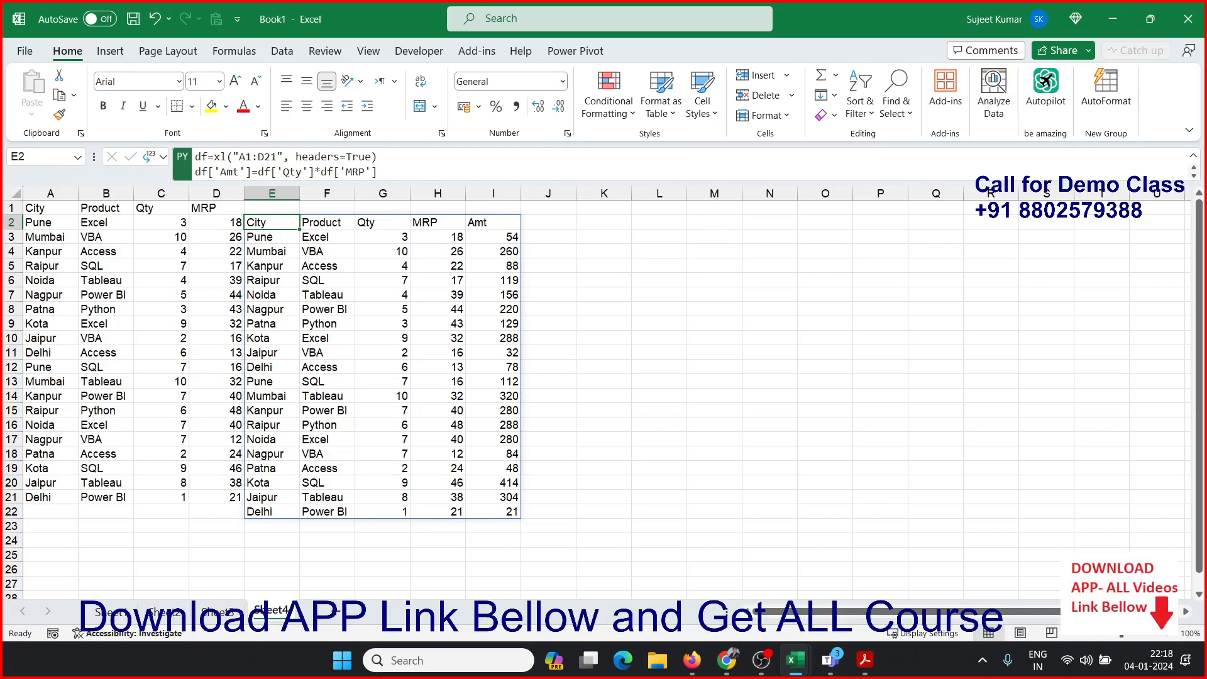
scroll(597, 399, down, 4)
scroll(597, 399, up, 2)
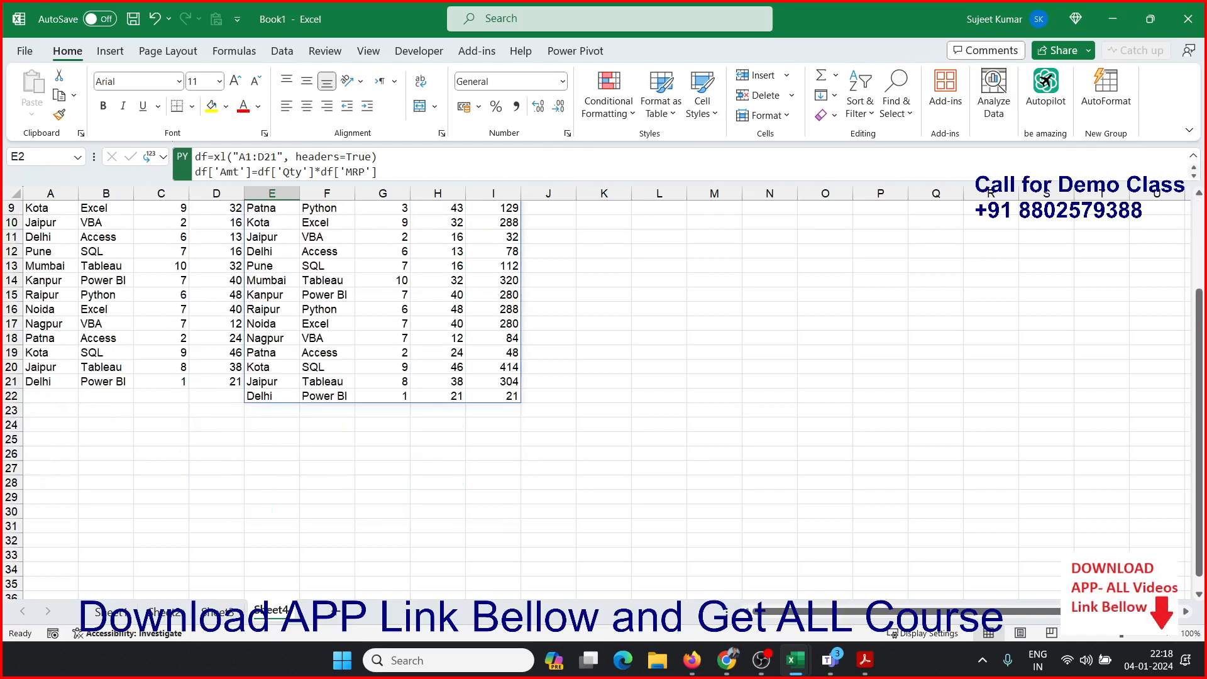
key(alt+Tab)
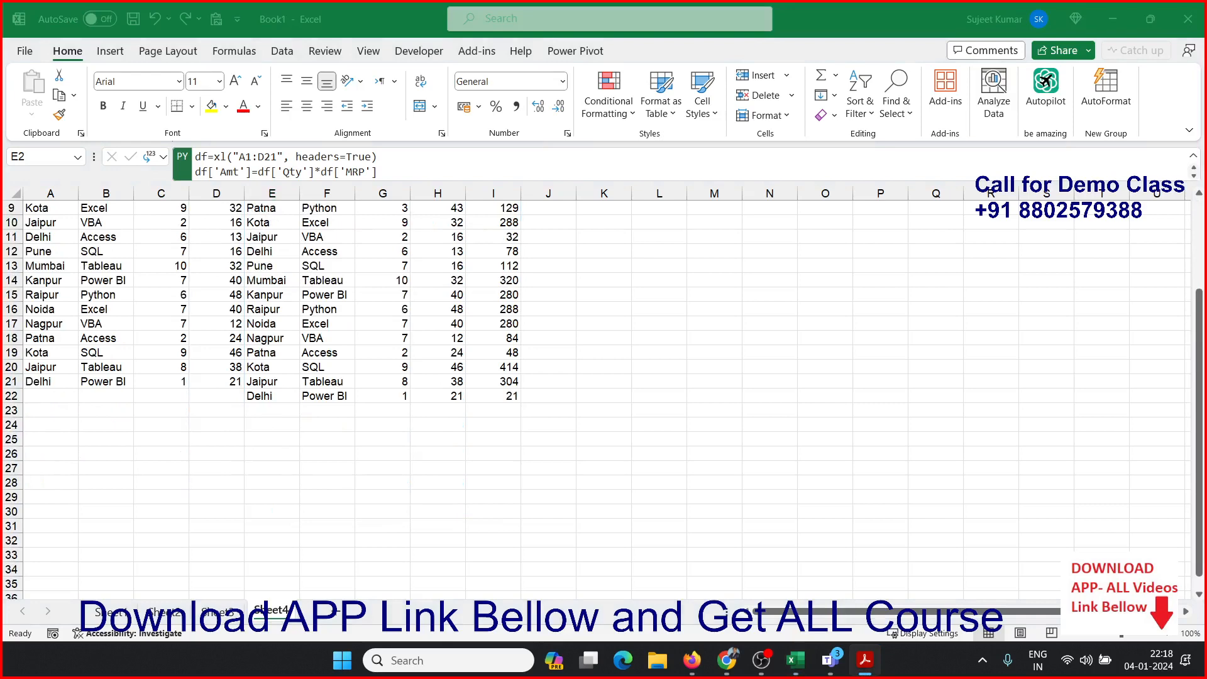
- Enter the Python formula s=sum(df.Amt) in cell K3, commit it, and select the Amt values in column I to compare
key(alt+Tab)
scroll(387, 293, up, 3)
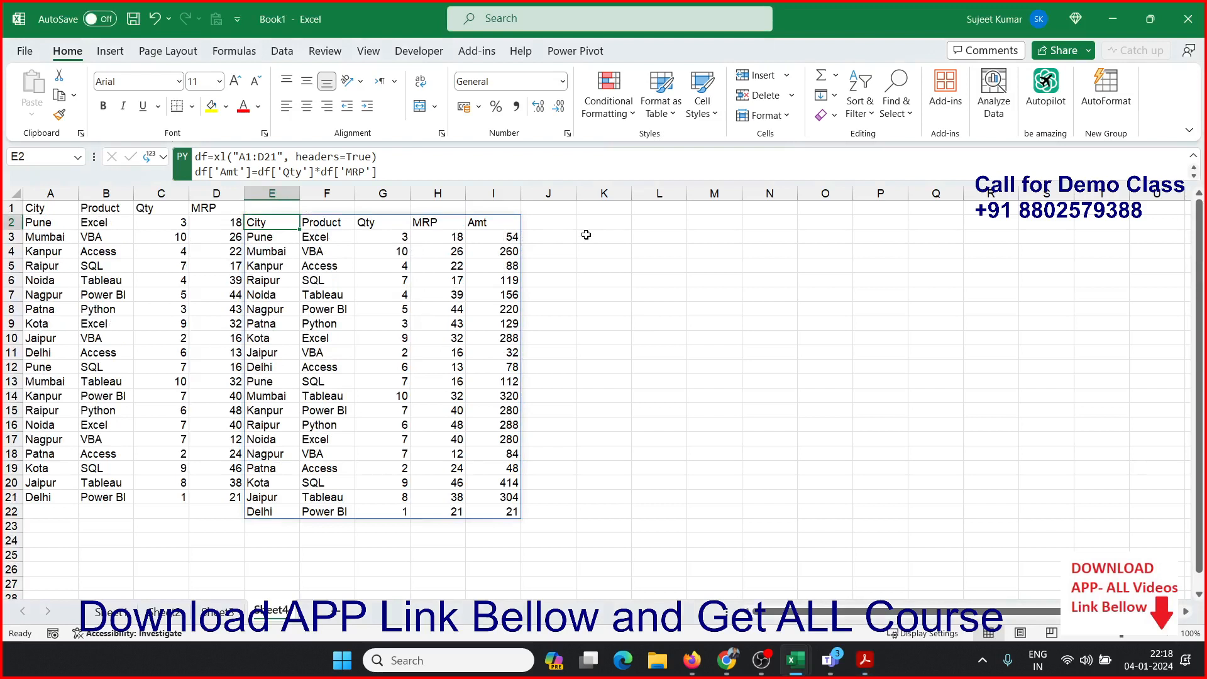
key(Right)
key(Right)
key(Right)
key(Right)
key(Right)
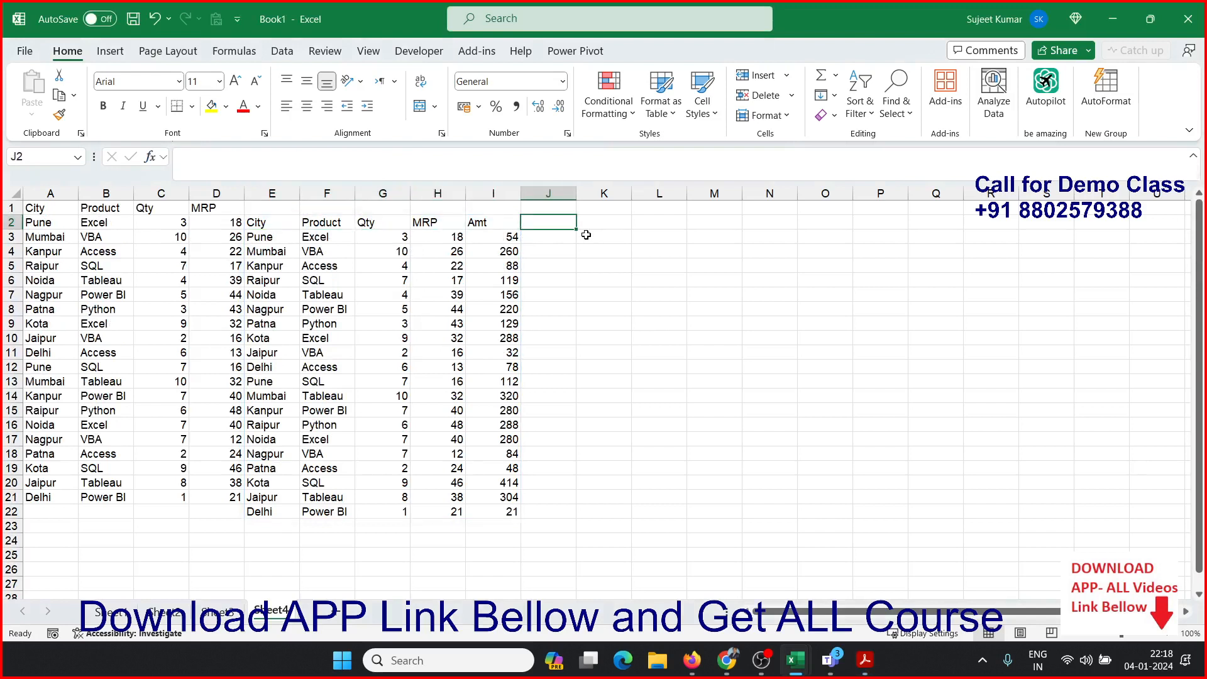
key(Down)
key(Right)
text(=)
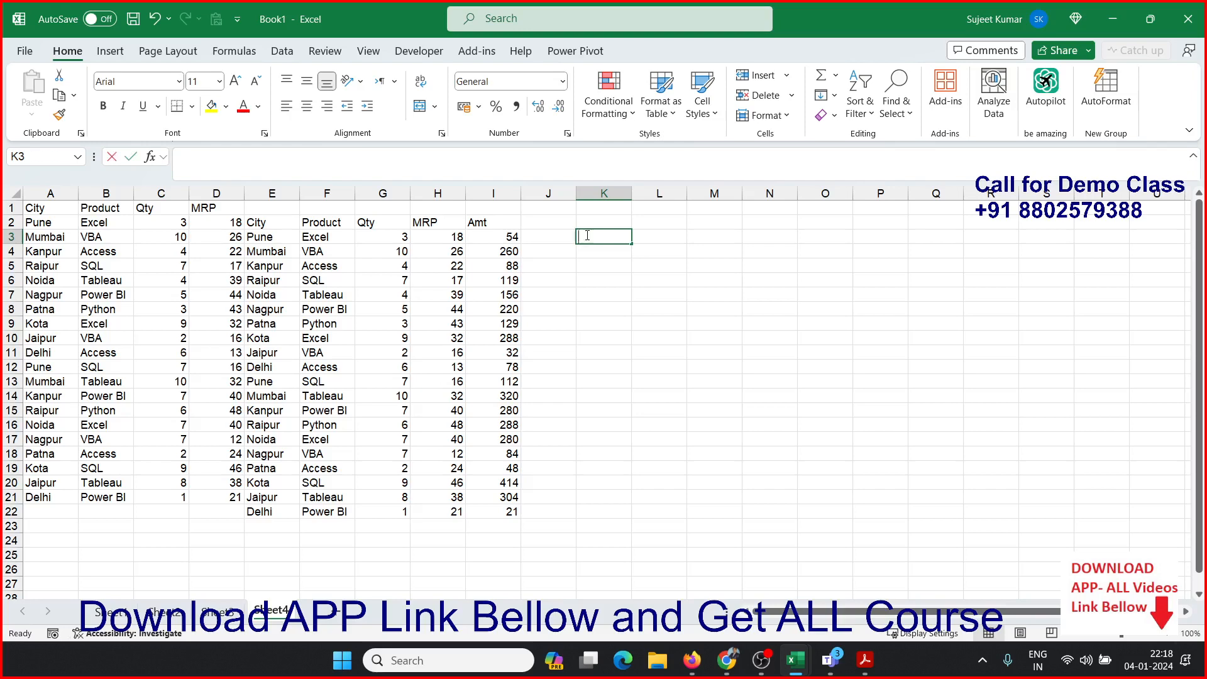
text(py)
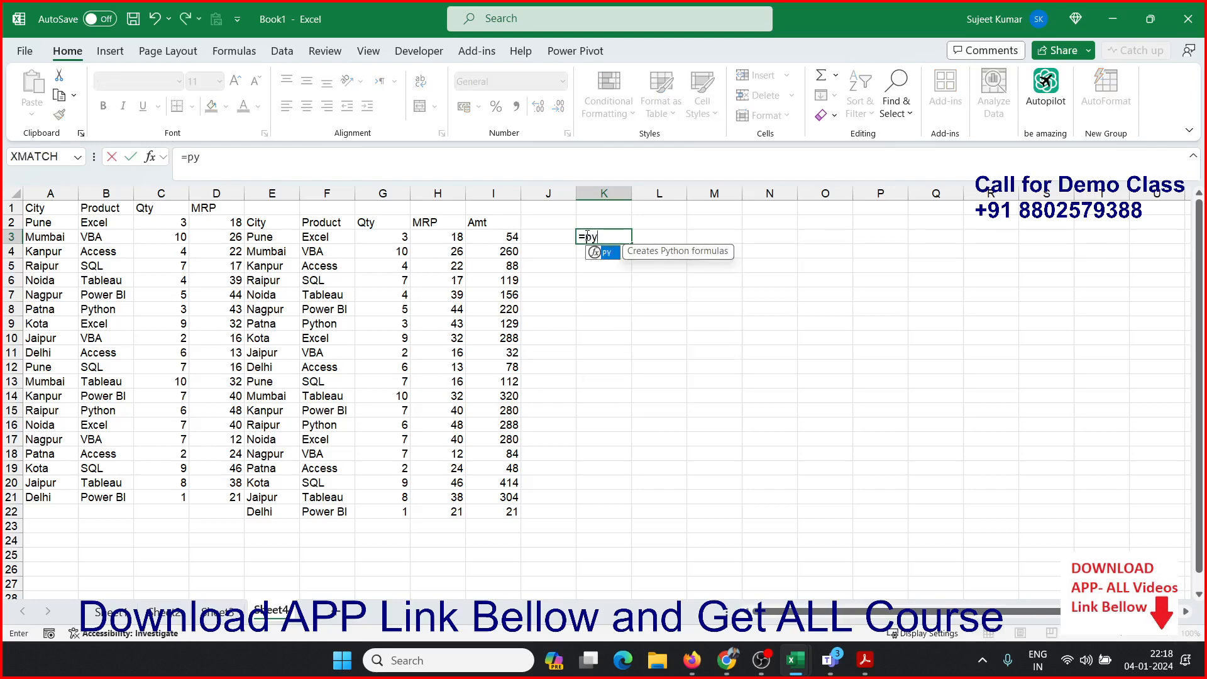
key(Tab)
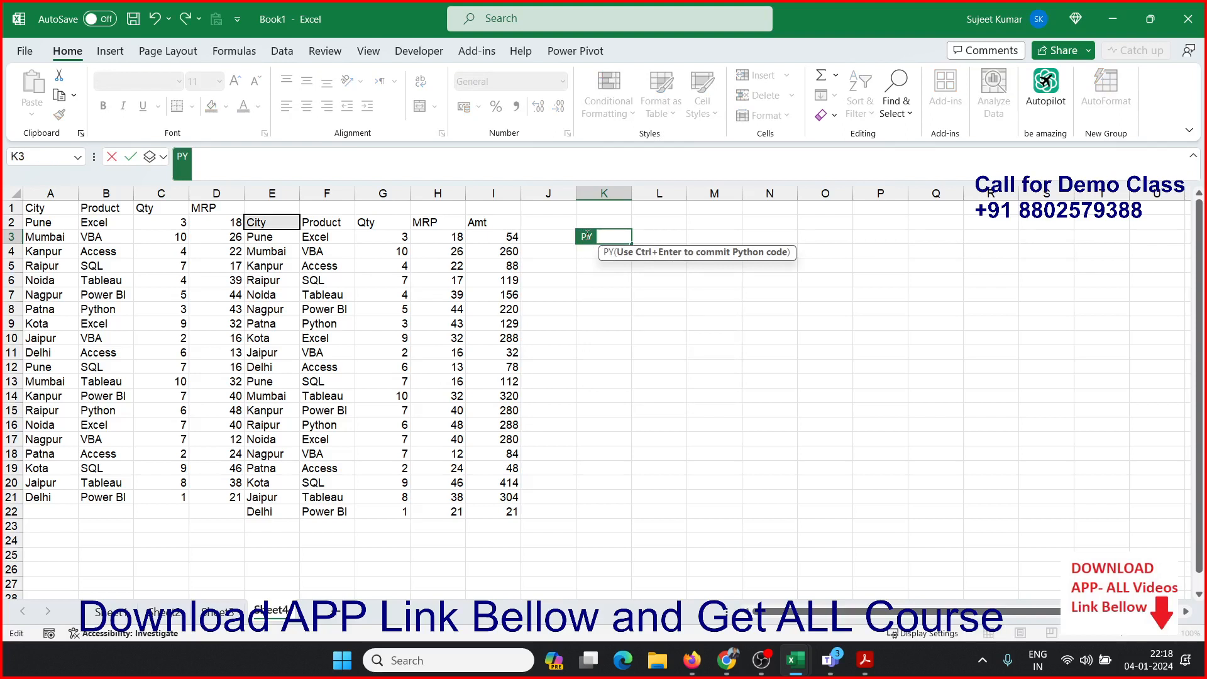
text(s=sum(df.)
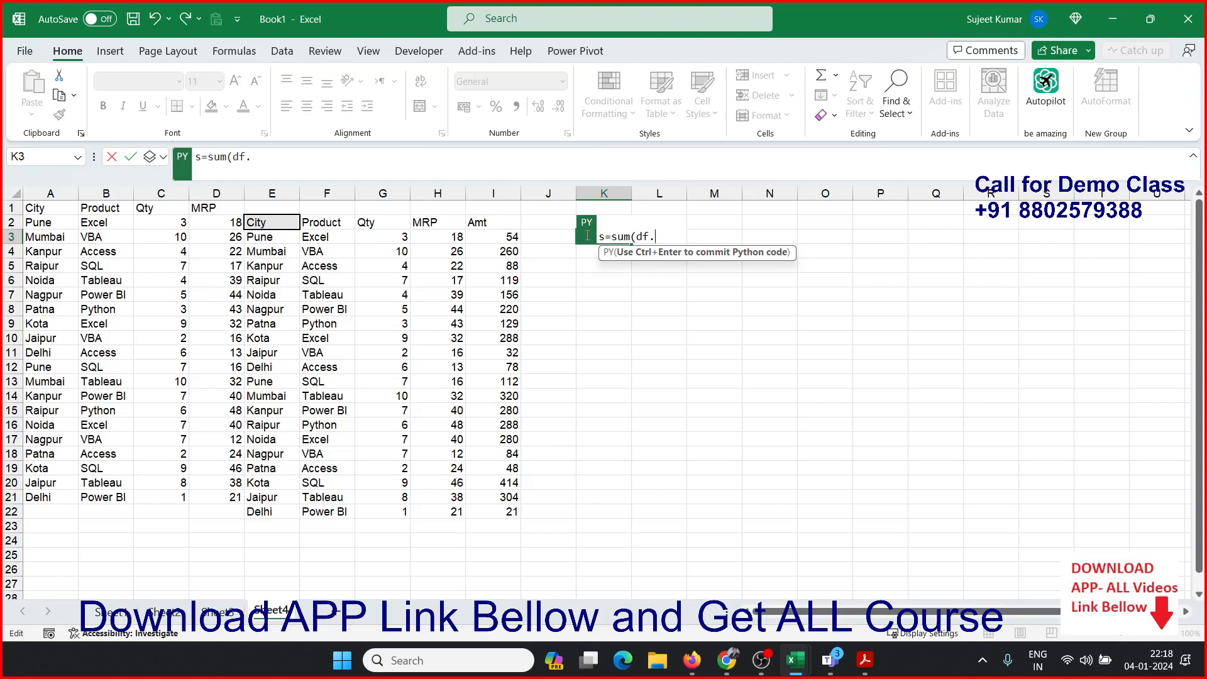
text(q)
key(BackSpace)
text(Amt)
key(ctrl+Return)
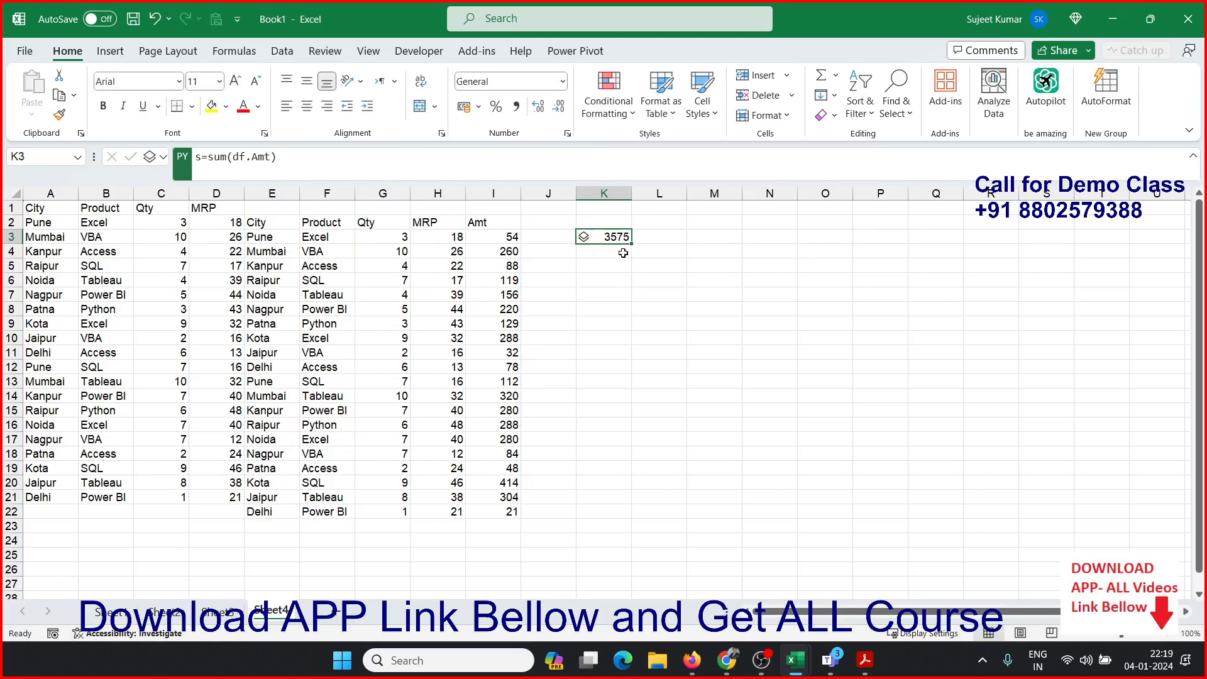
drag(503, 237, 504, 477)
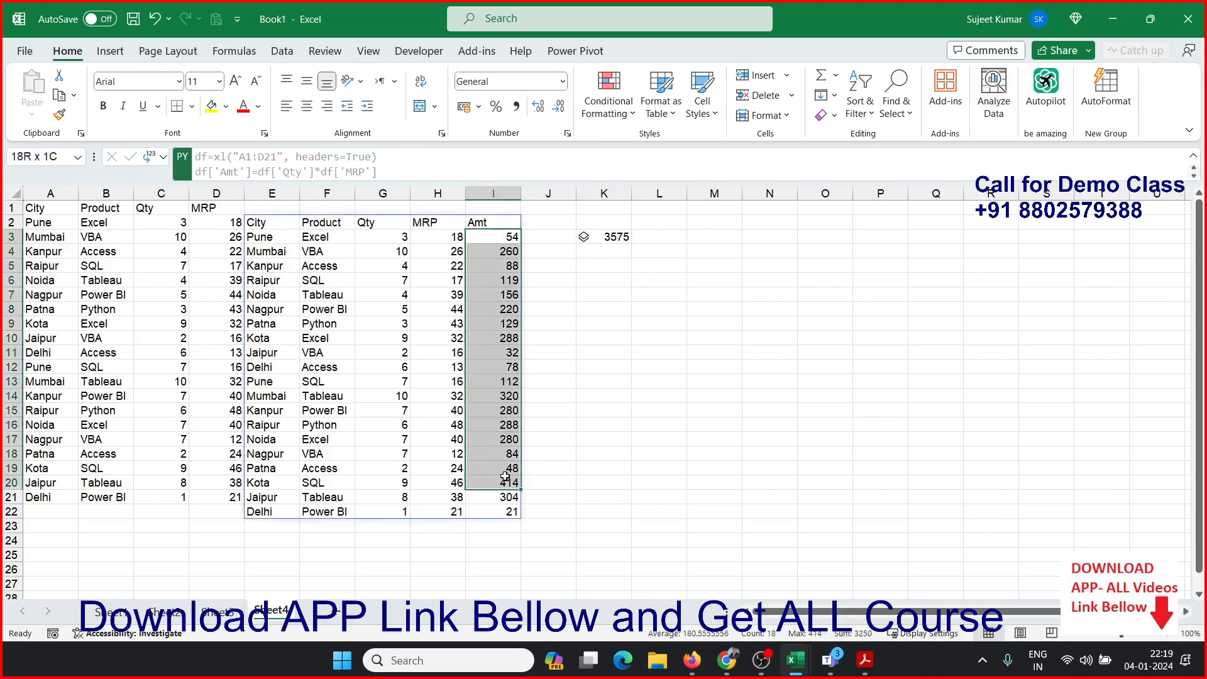
- Try the count function in place of sum in K3's Python formula, and autofit the width of column K
double_click(607, 237)
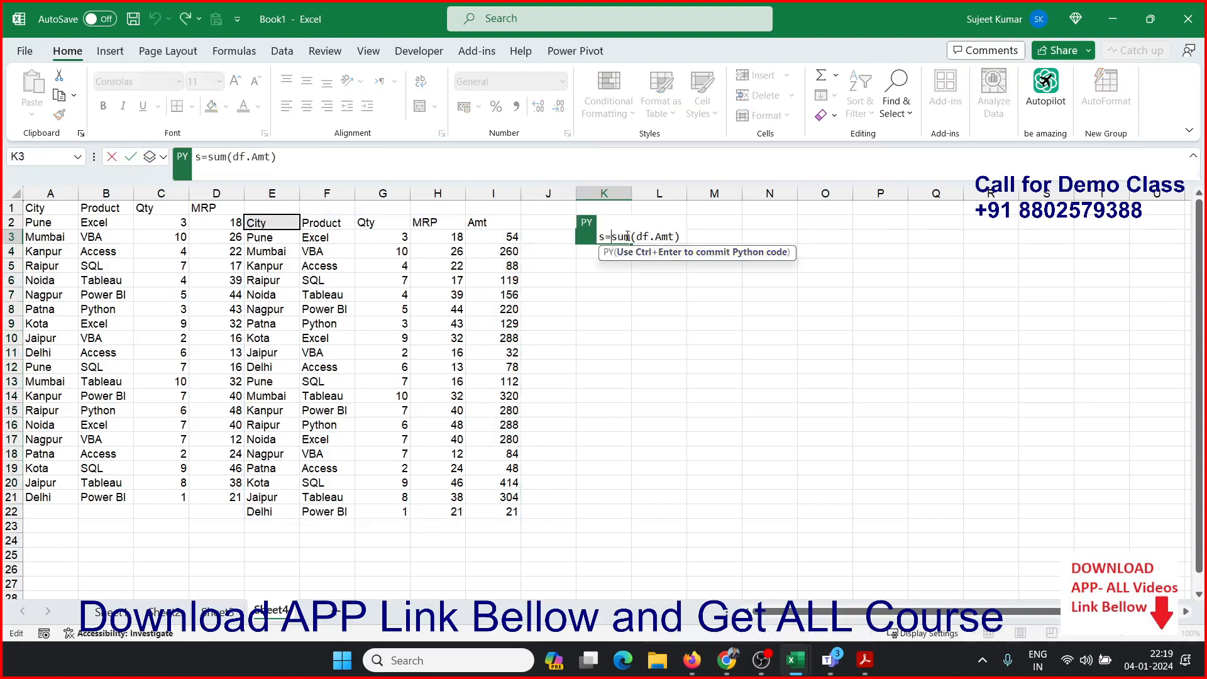
double_click(626, 237)
text(count)
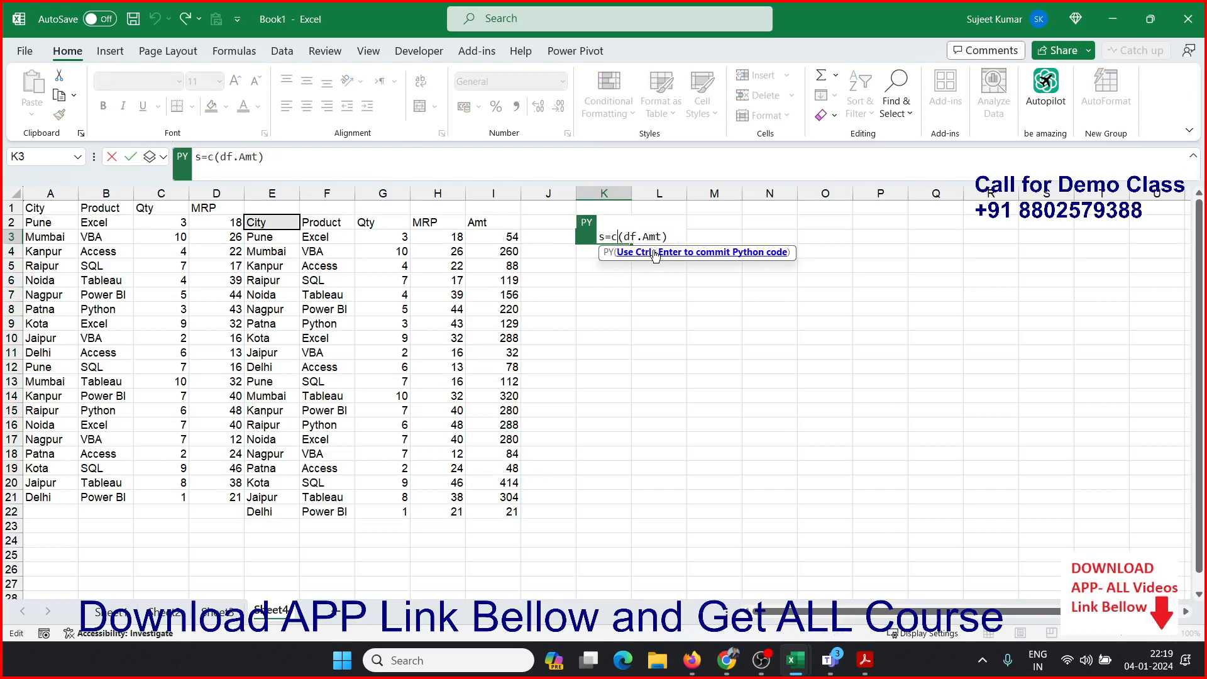
key(ctrl+Return)
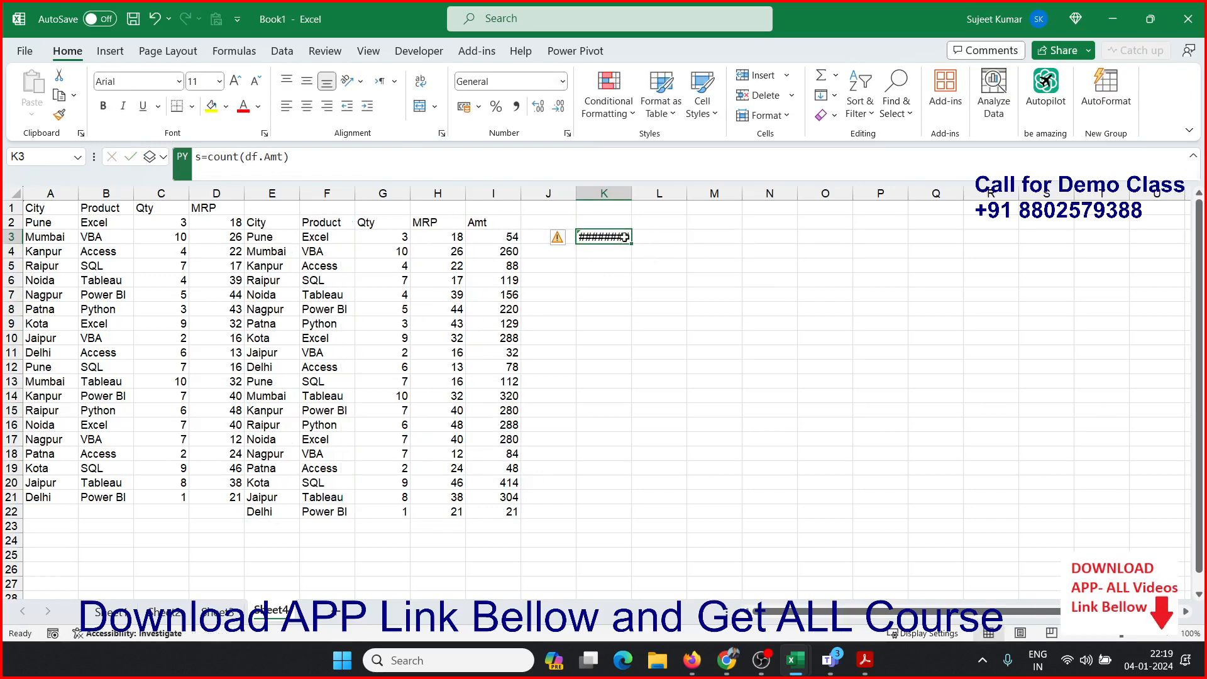
double_click(632, 193)
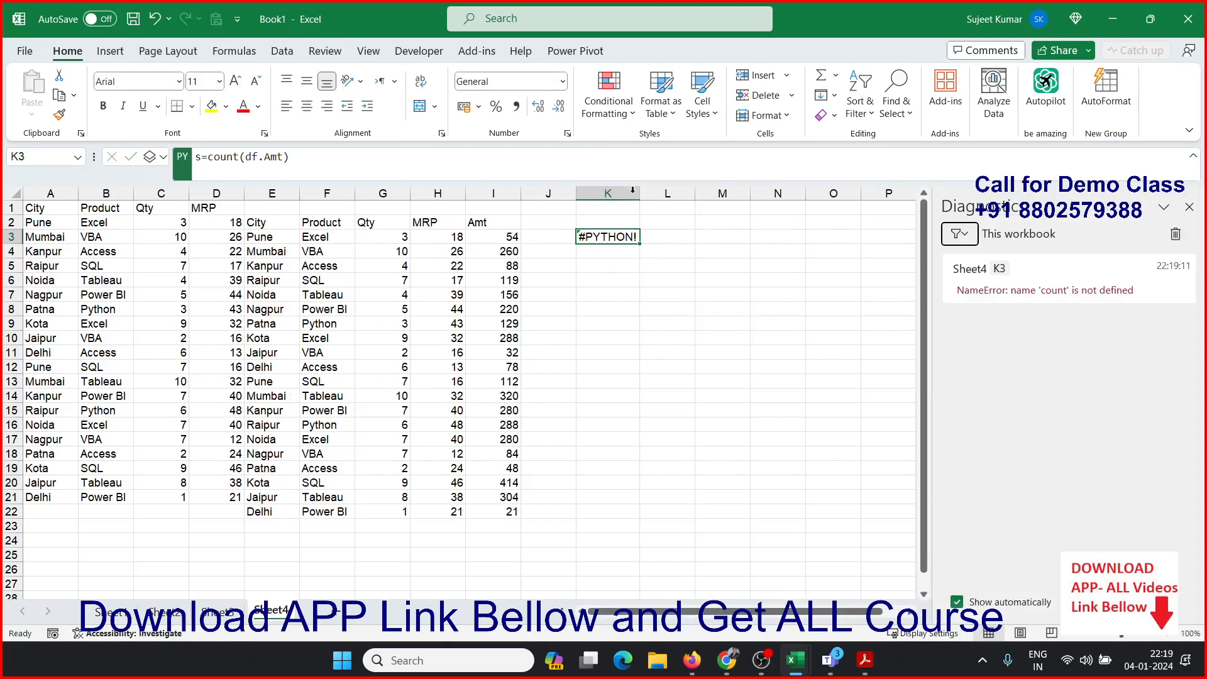
key(Up)
key(Up)
- Try the counta function in K3's Python formula and commit it
double_click(619, 236)
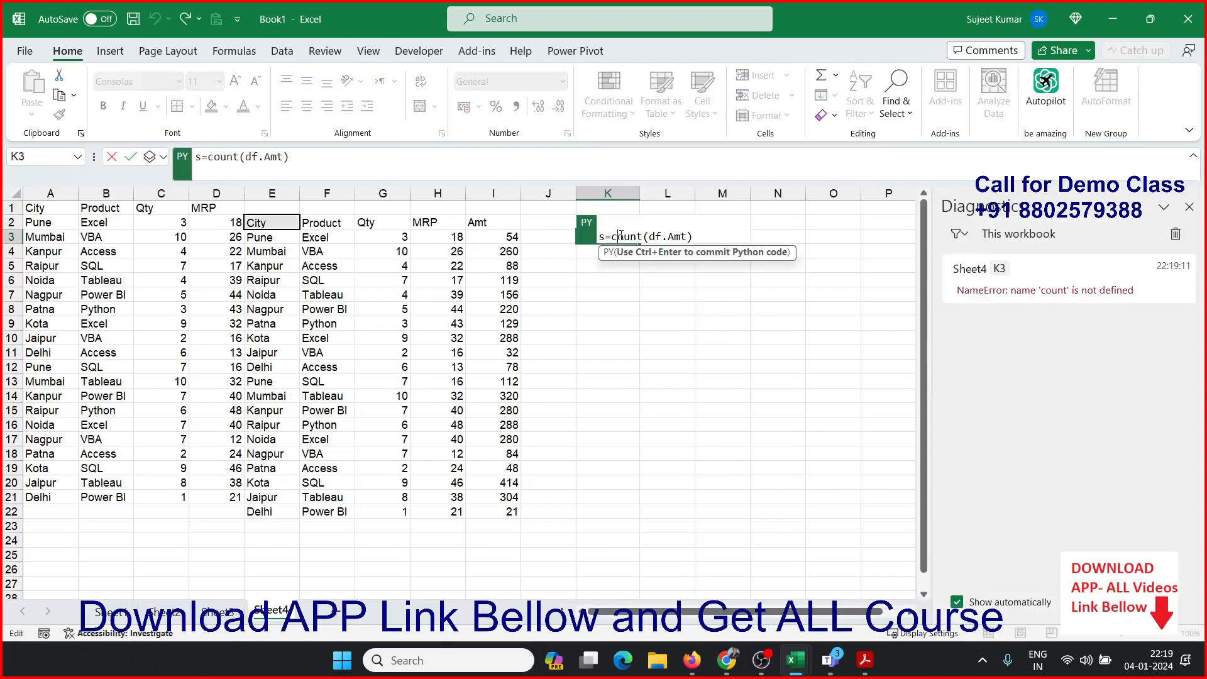
double_click(628, 237)
key(Right)
text(a)
key(ctrl+Return)
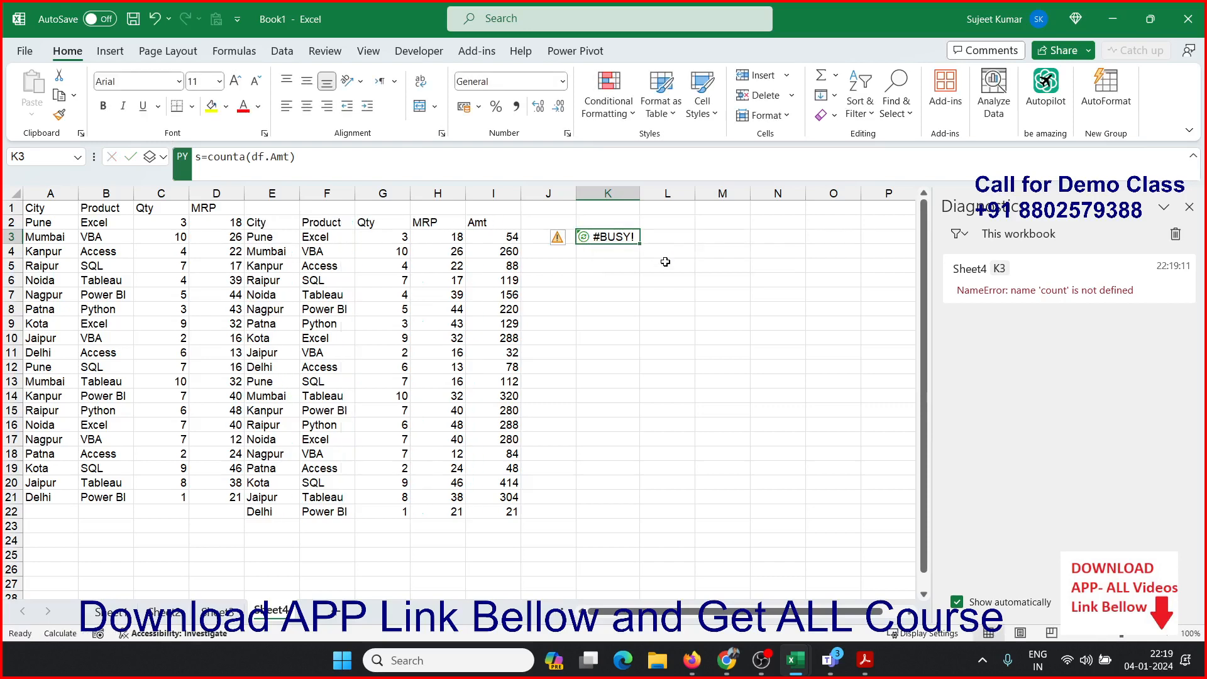
- Change K3's Python formula to s=max(df.Amt) and commit it
double_click(629, 238)
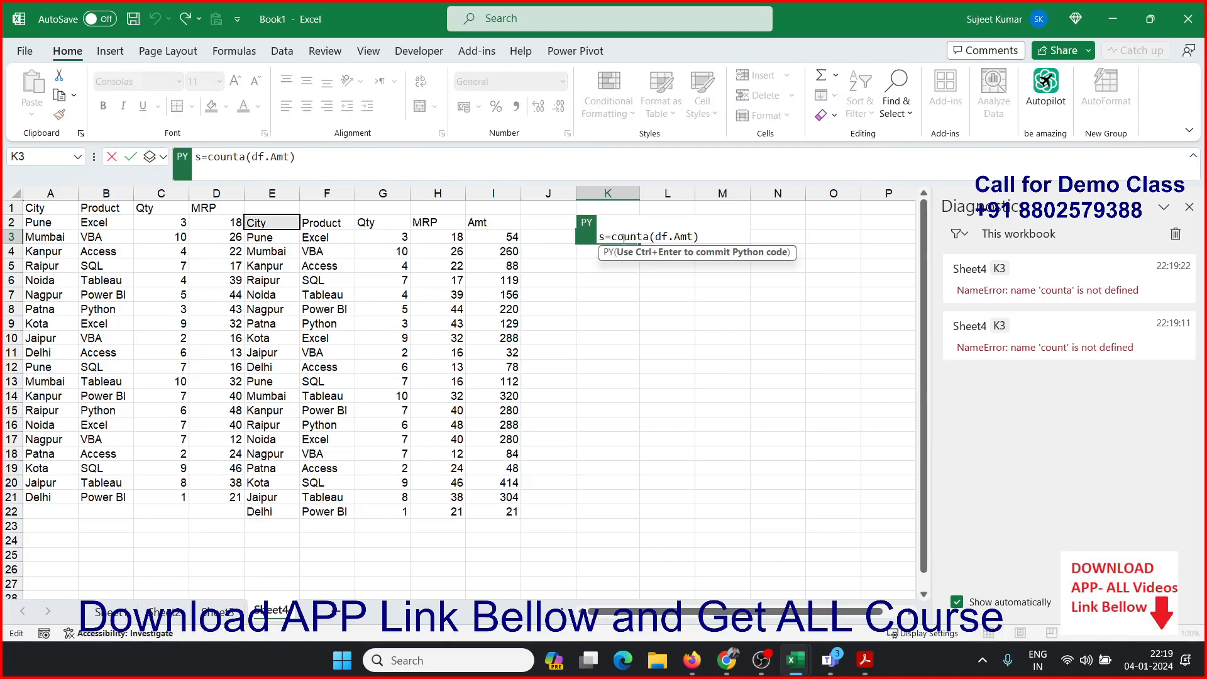
double_click(627, 237)
text(max)
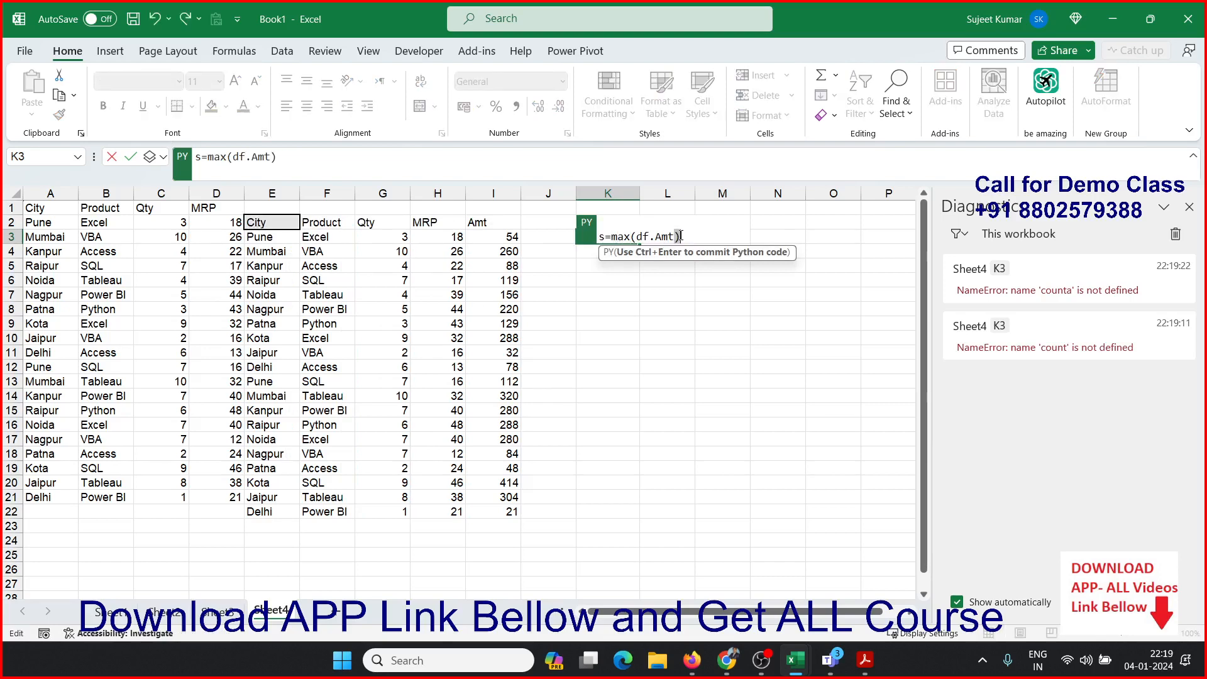
key(ctrl+Return)
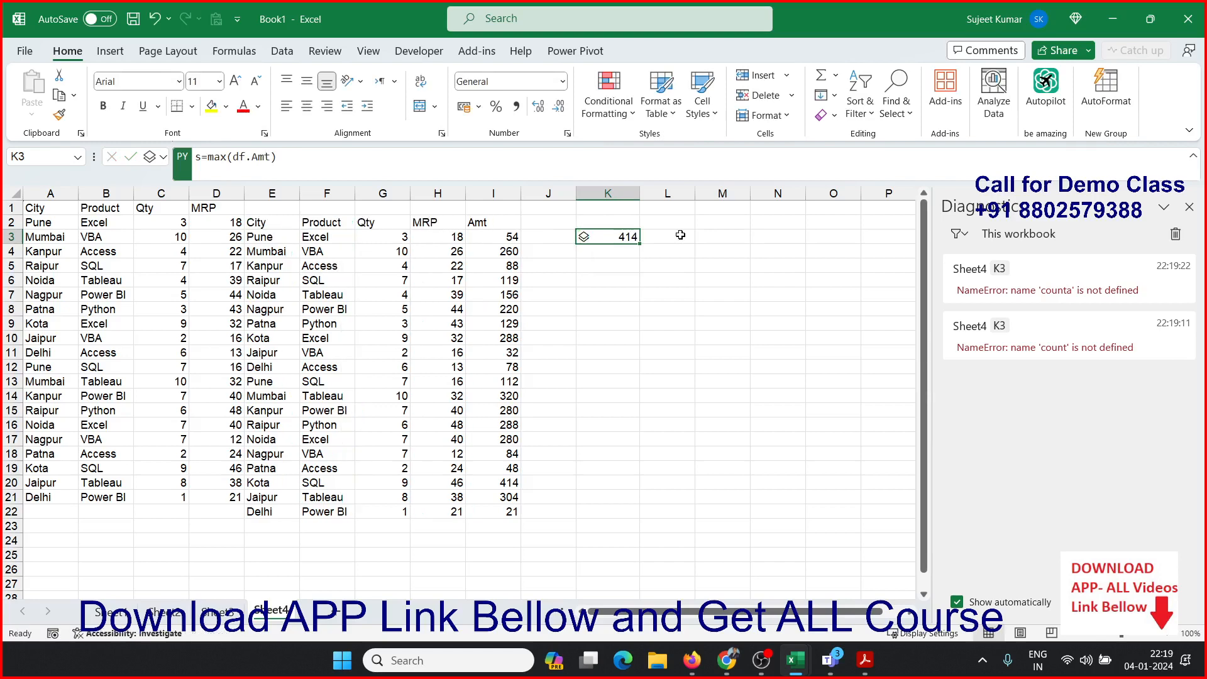
- Change K3's Python formula to s=min(df.Amt) and commit it
double_click(614, 237)
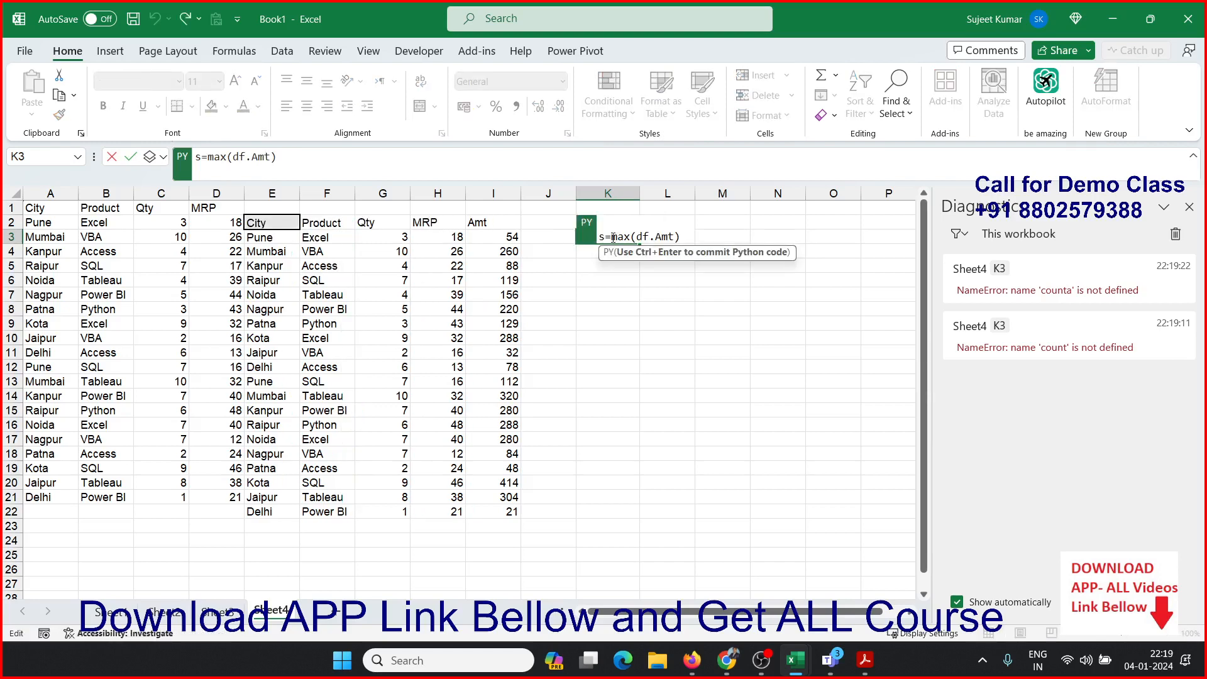
double_click(623, 237)
text(min)
key(ctrl+Return)
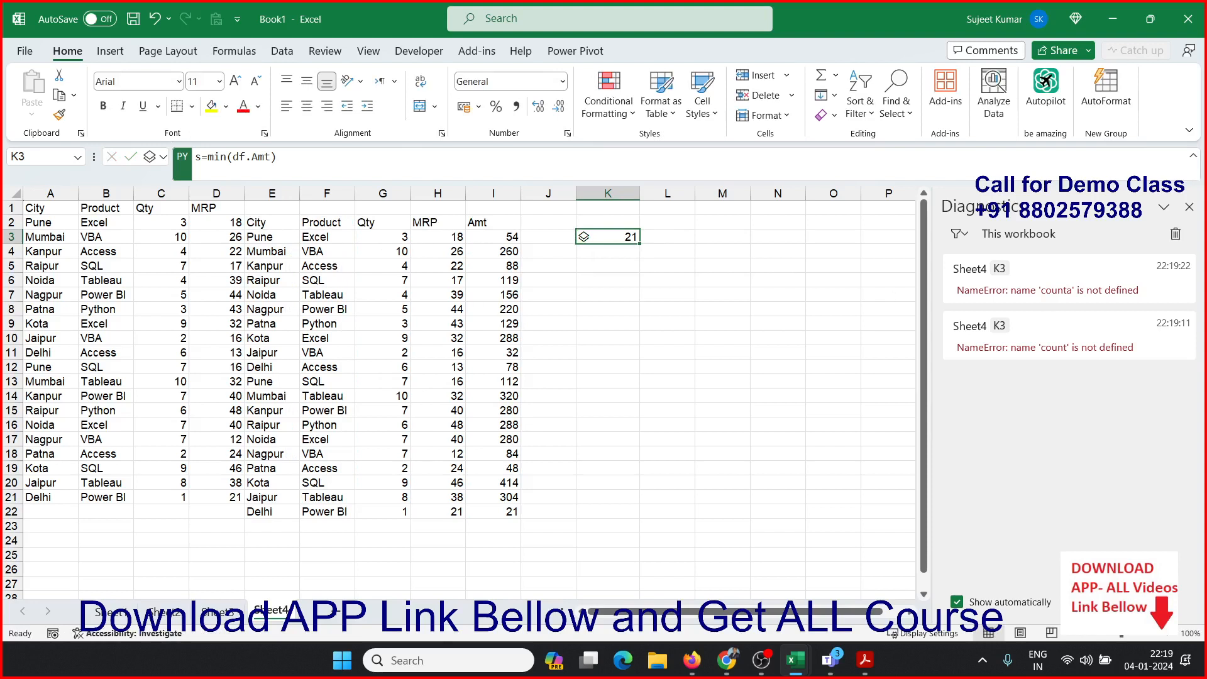
key(alt+Tab)
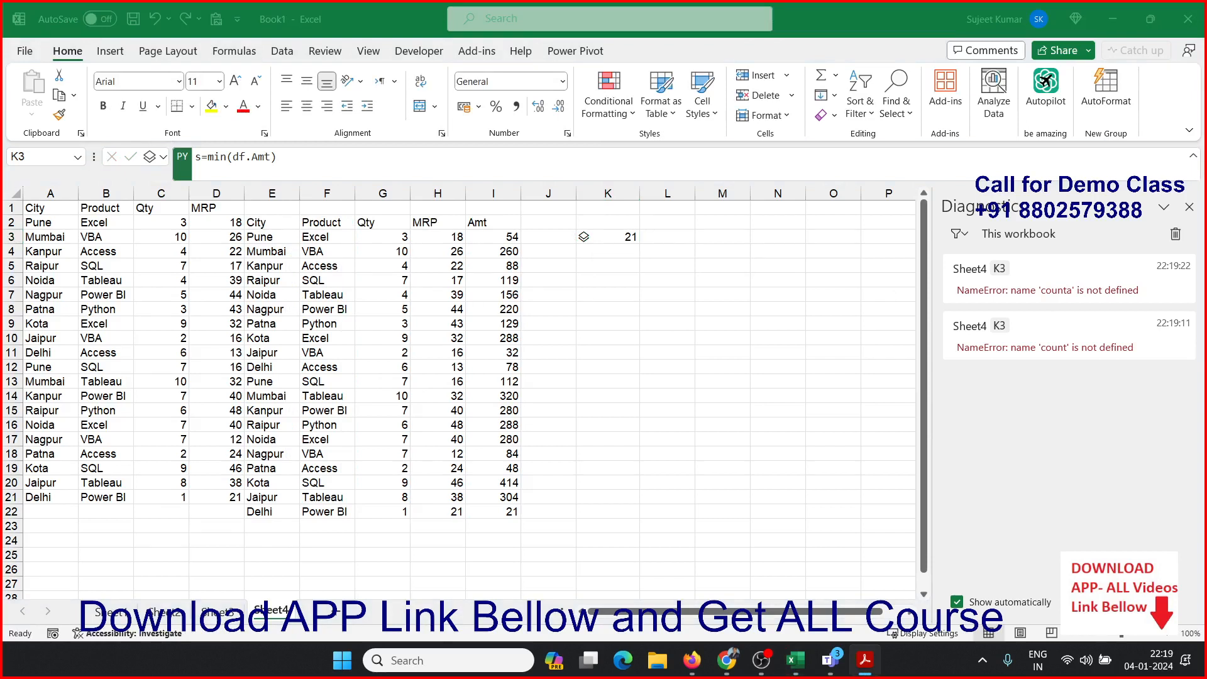
key(alt+Tab)
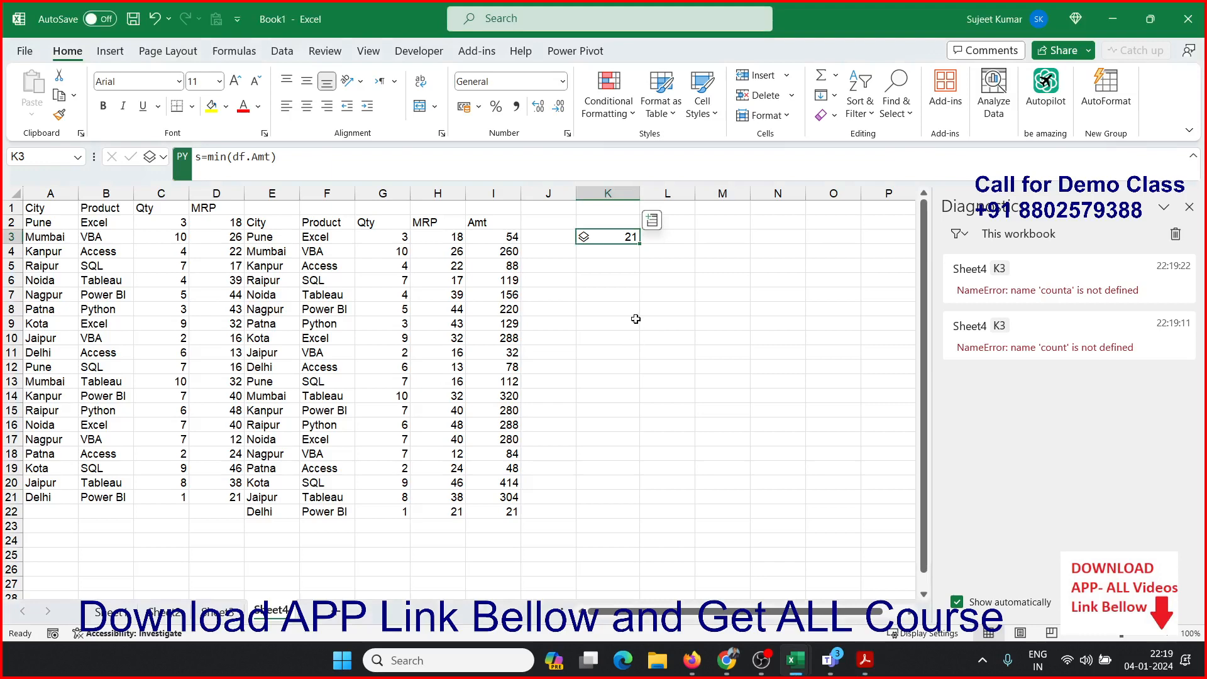
- Enter the Python formula df.groupby(by='City').sum() in cell K6 and commit it
click(618, 279)
text(=)
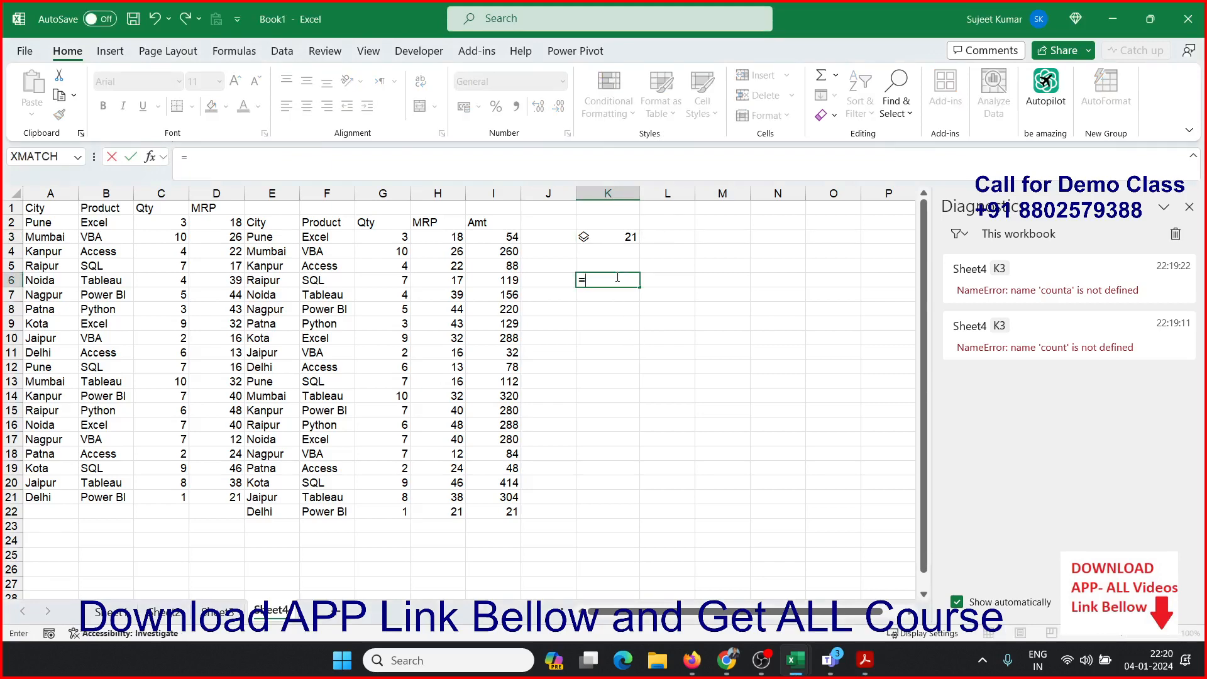
text(ppy)
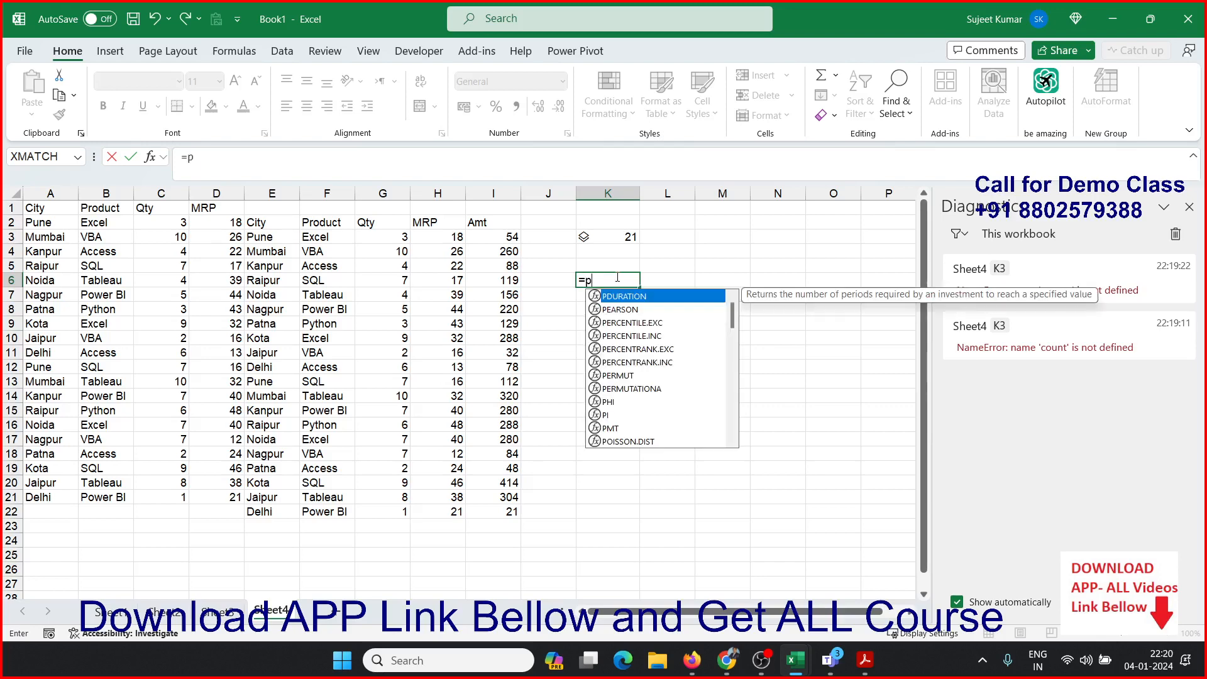
key(BackSpace)
key(BackSpace)
text(y)
key(Tab)
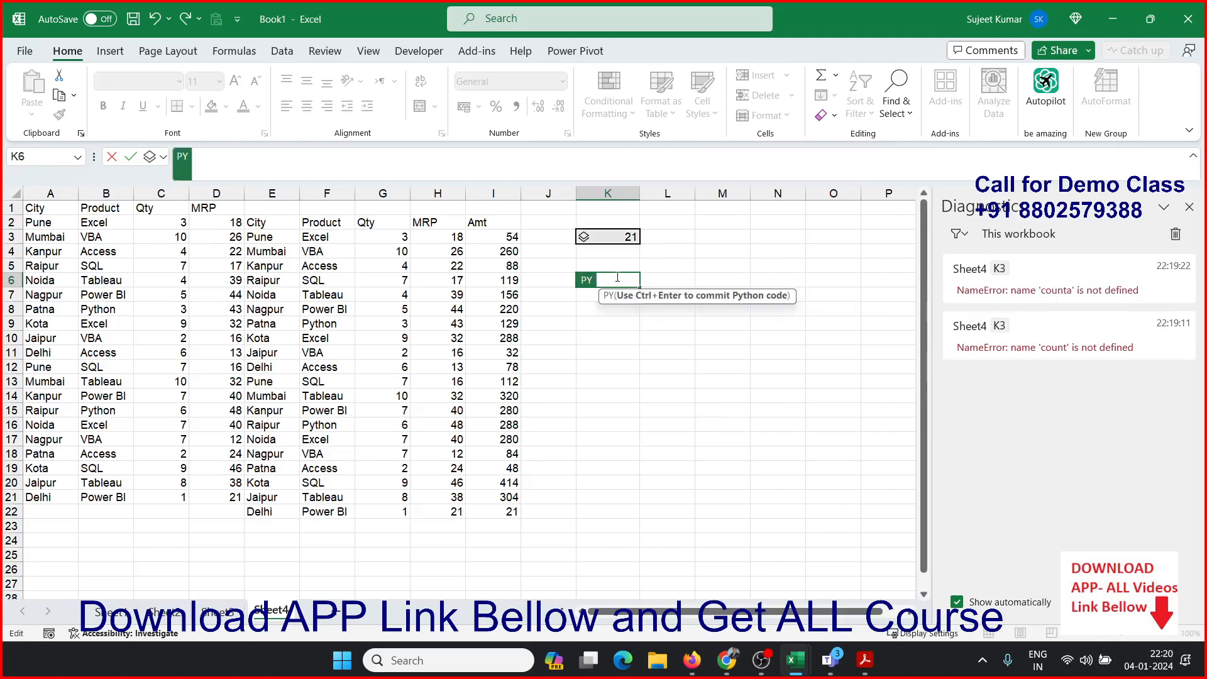
text(df.g)
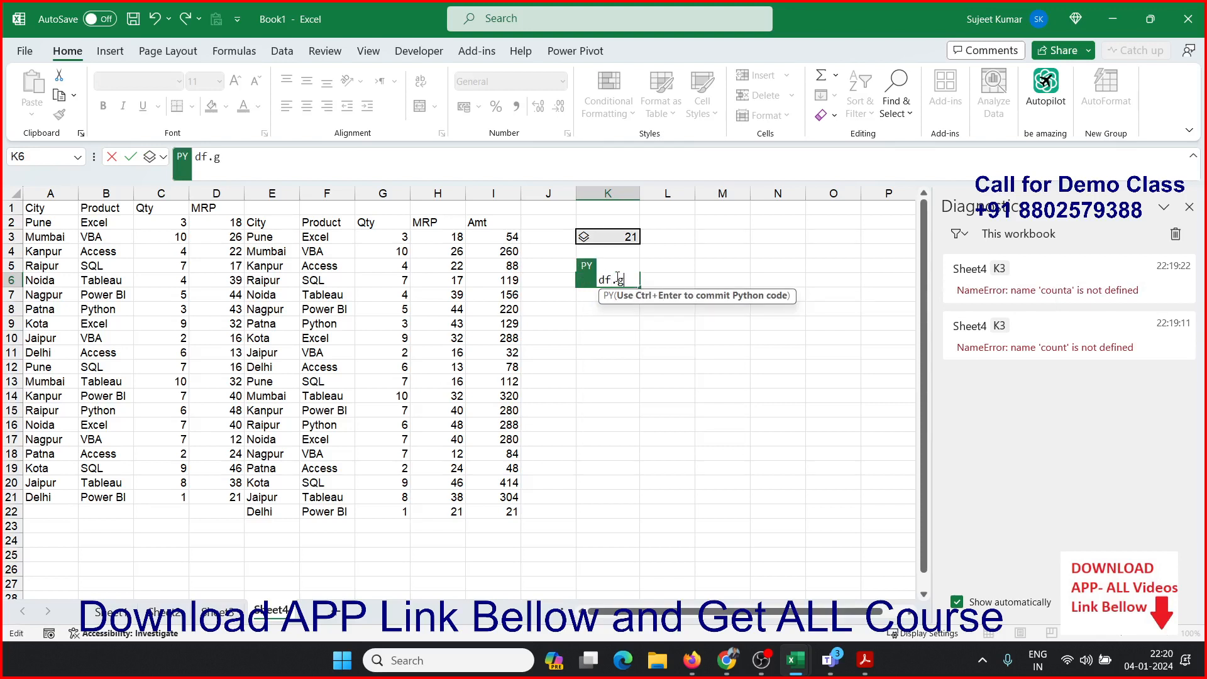
text(roupby)
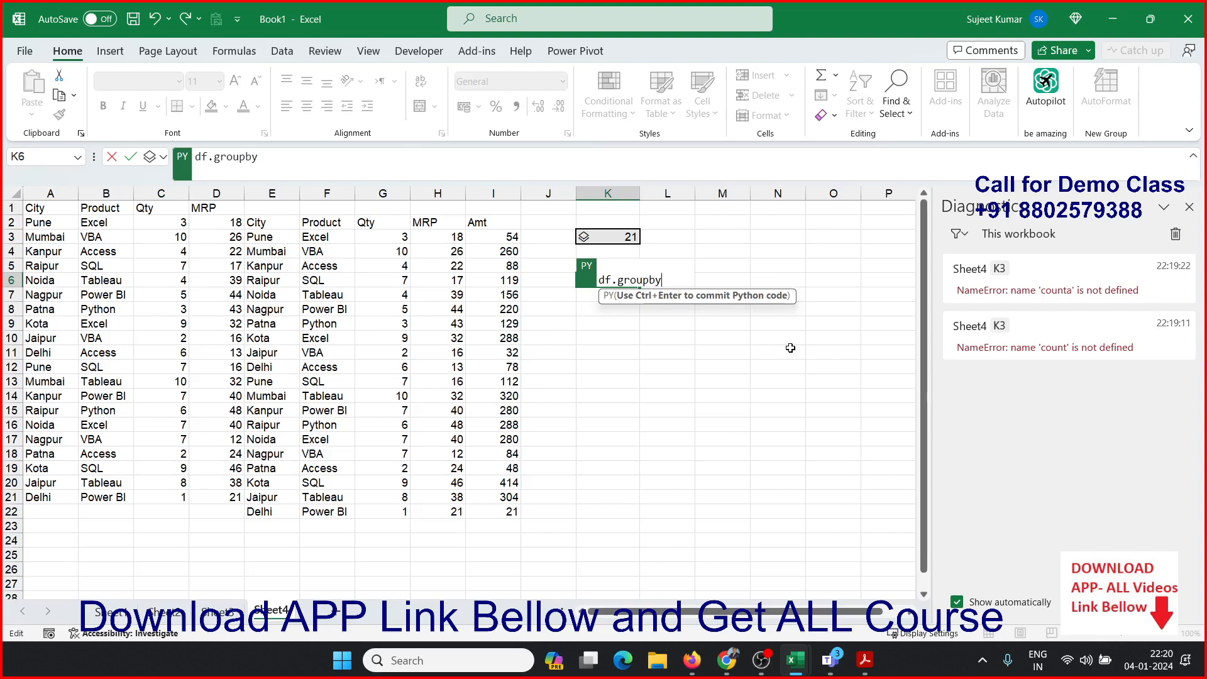
text((by='City)
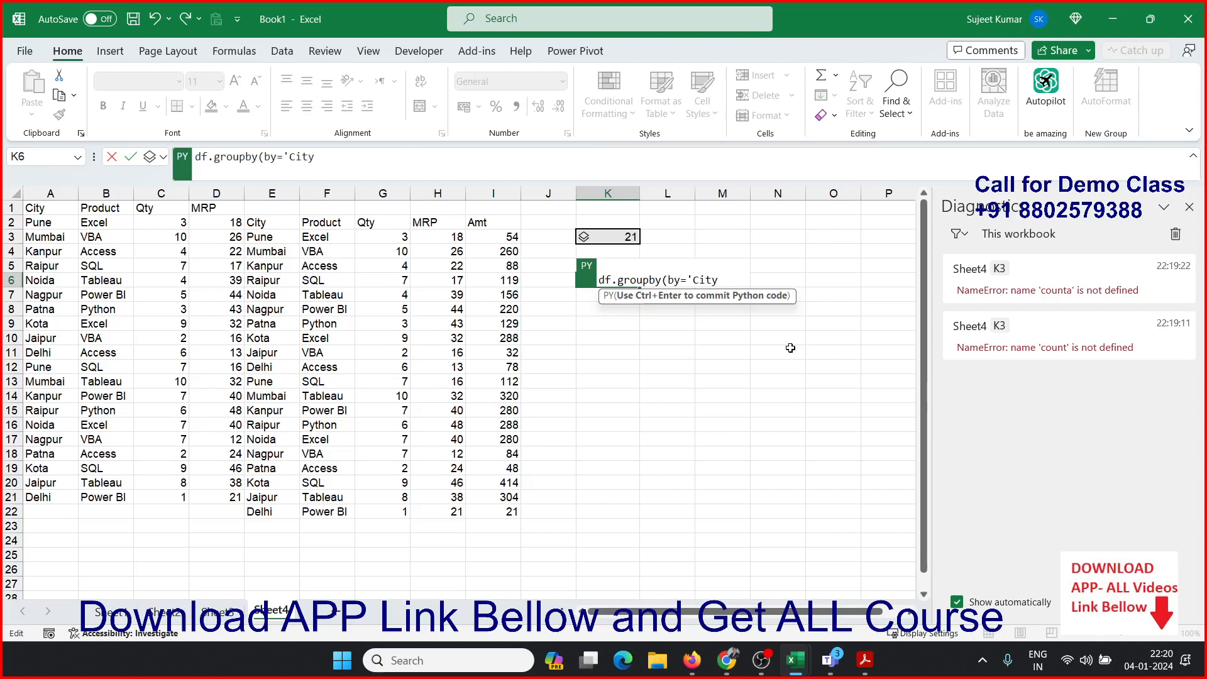
text(').sum())
key(ctrl+Return)
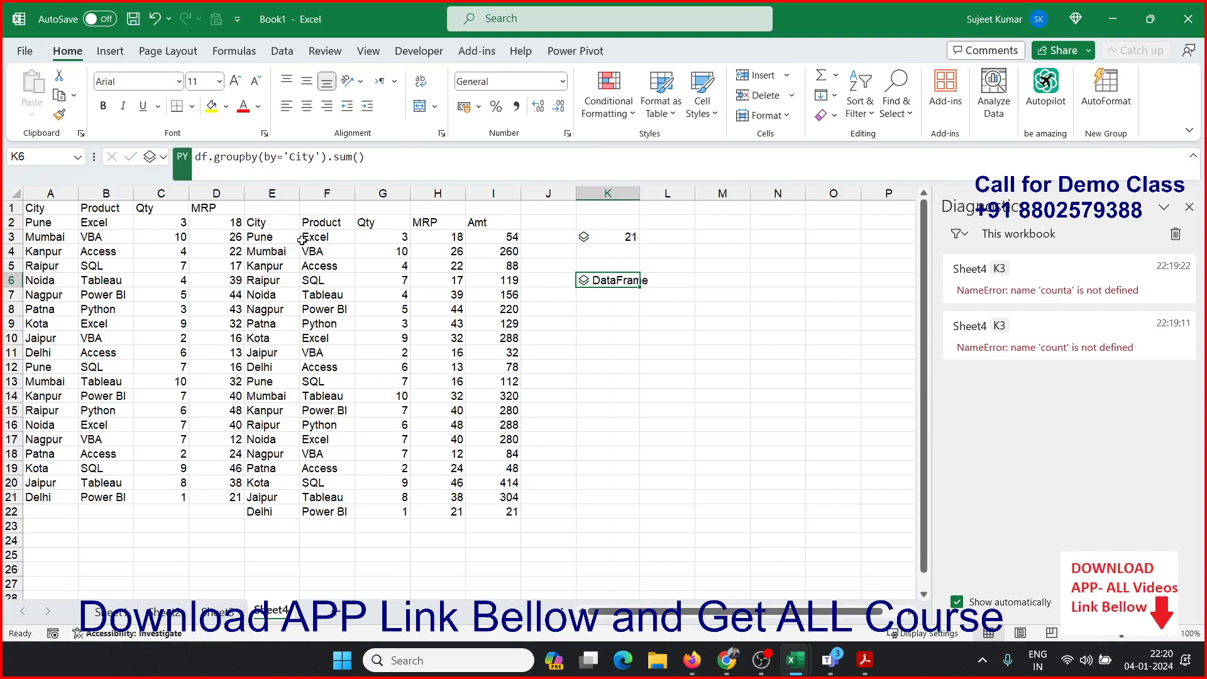
- Switch the Python output of cell K6 from a Python object to Excel values
click(162, 156)
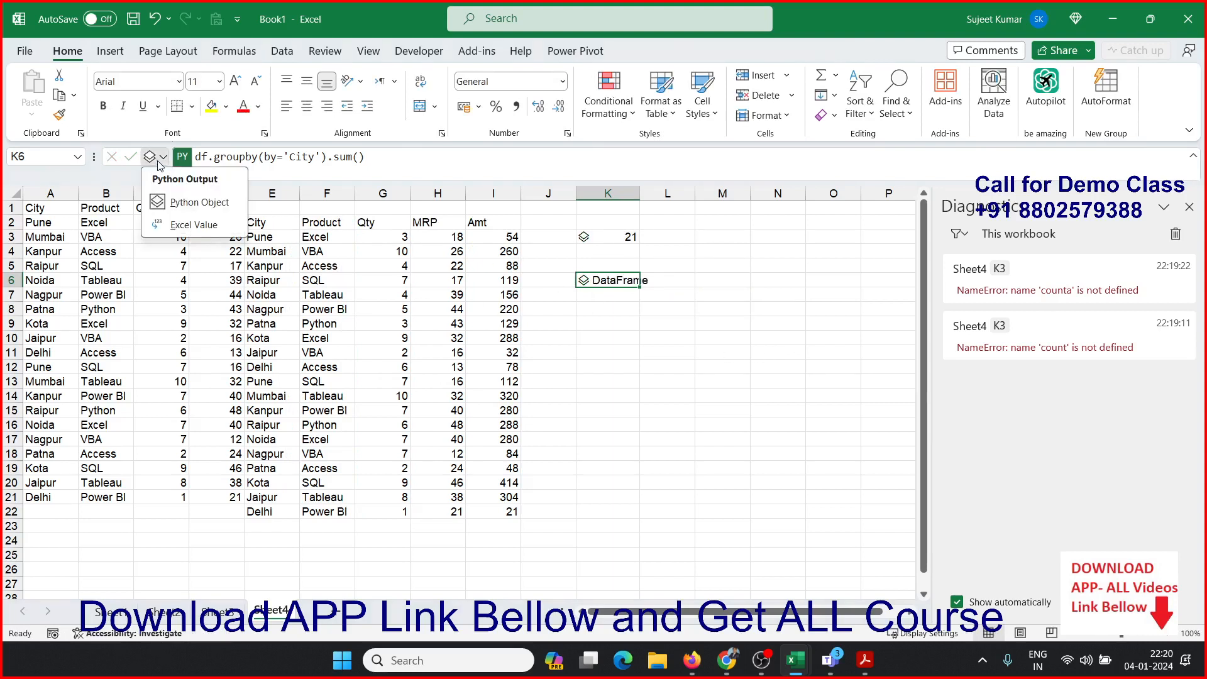
click(148, 194)
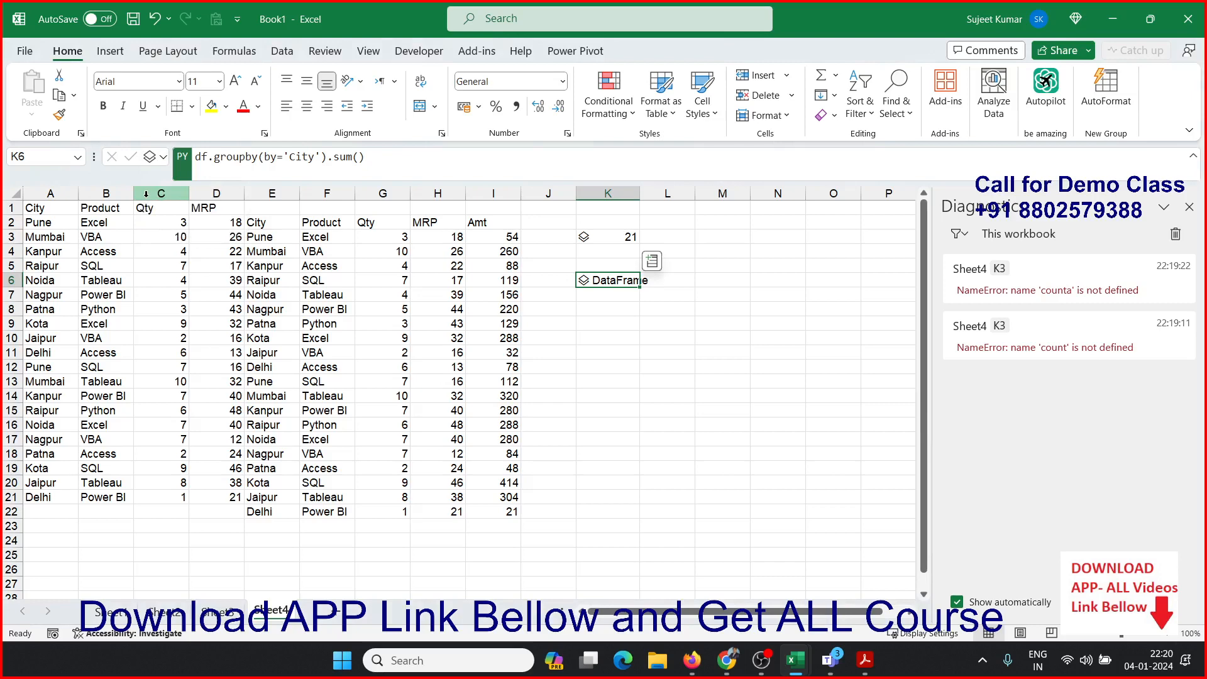
click(157, 157)
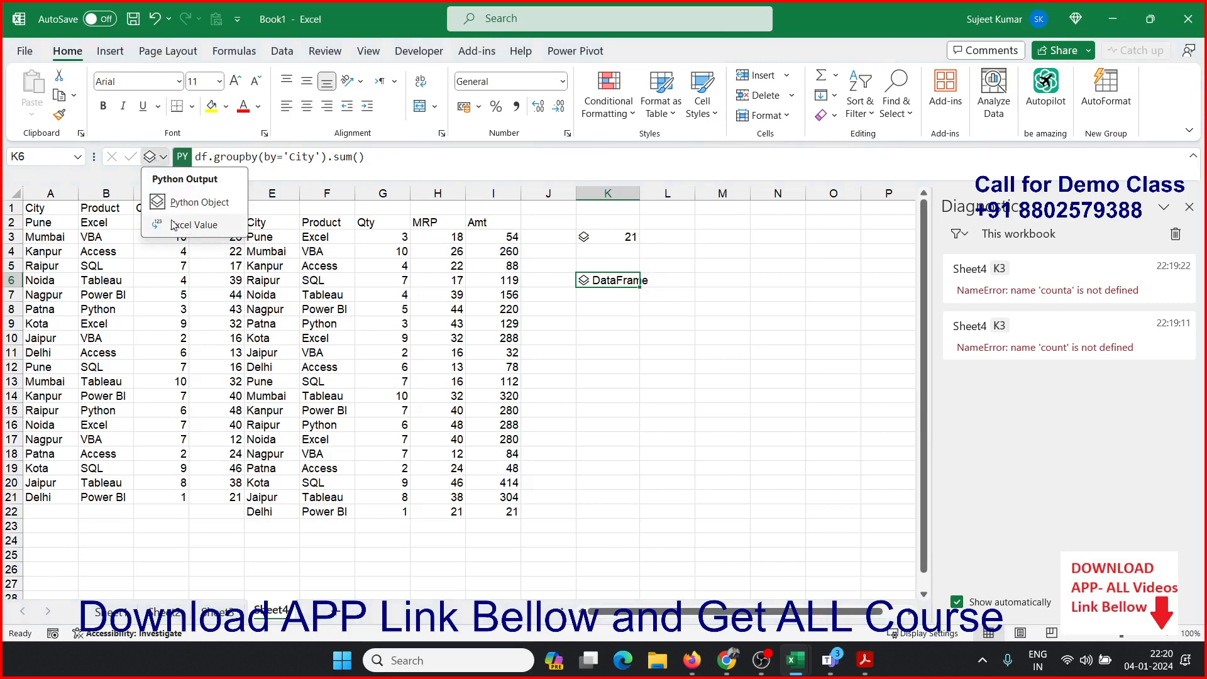
click(174, 225)
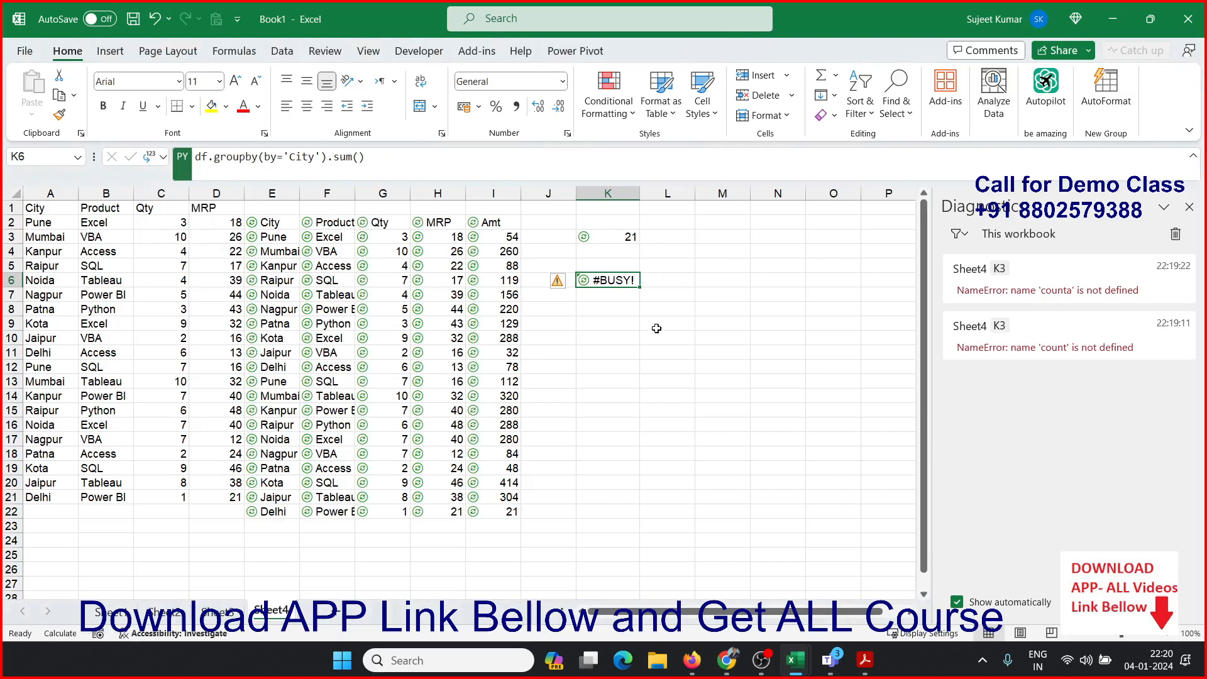
click(604, 309)
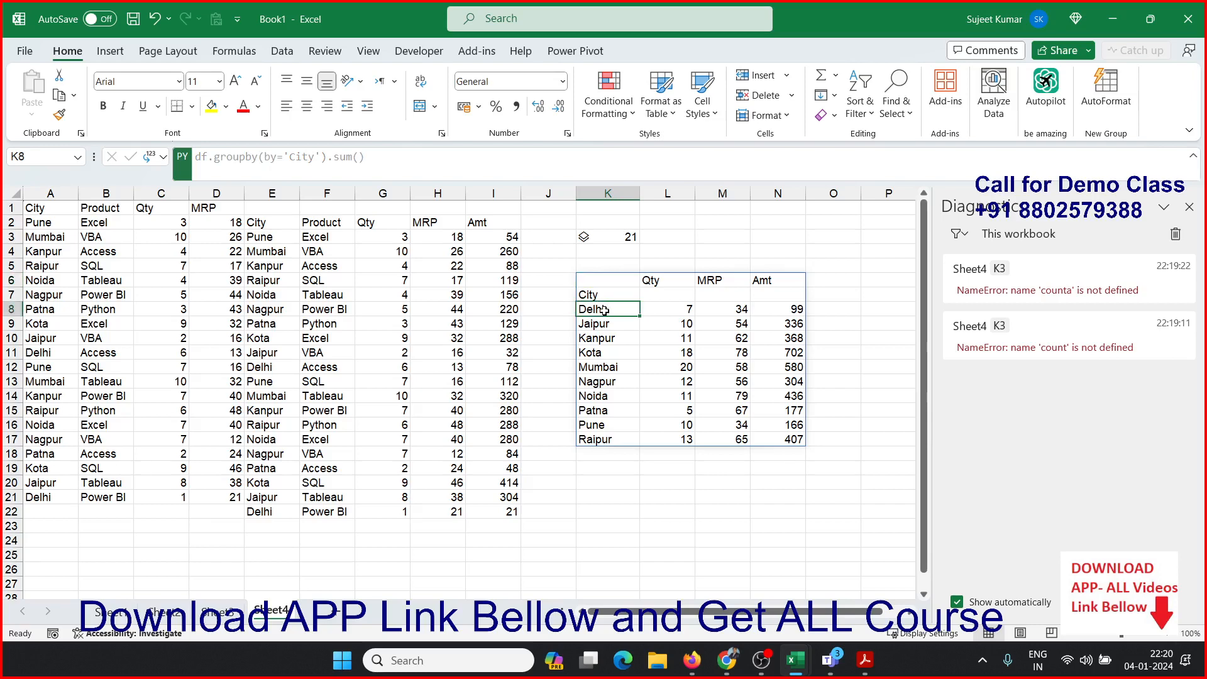
- Change K6's Python formula to df.groupby(by='City').sum('Amt'), commit it, and clear the diagnostics list
double_click(618, 279)
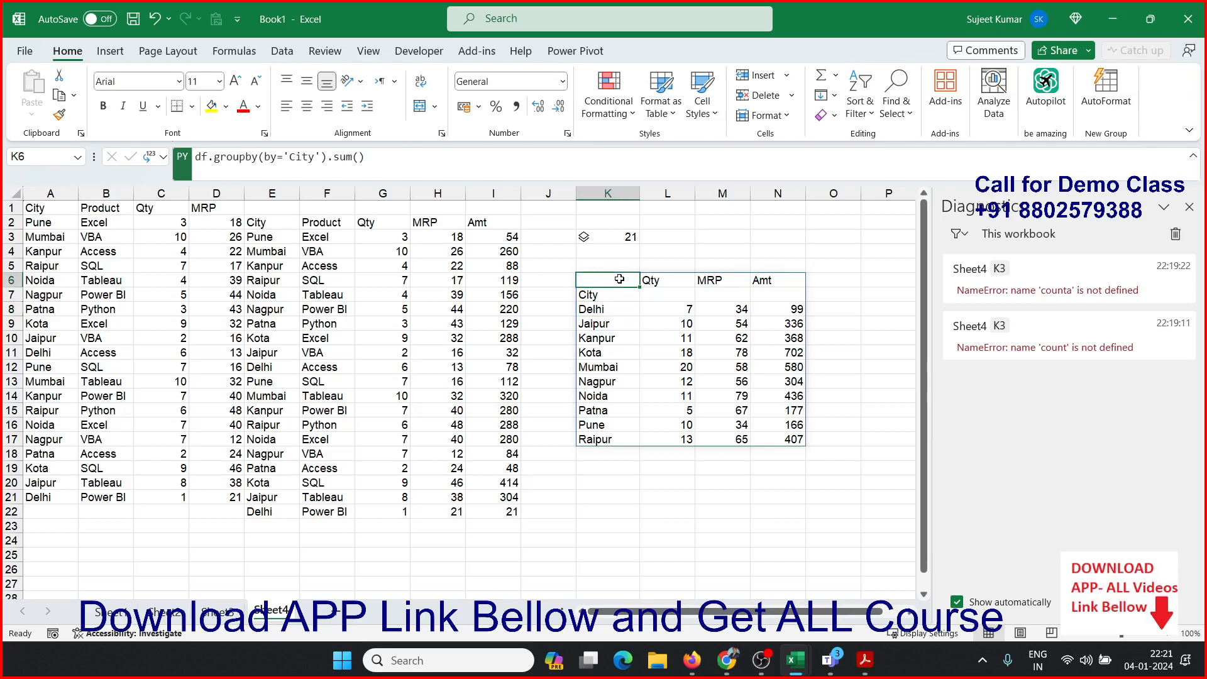
click(764, 280)
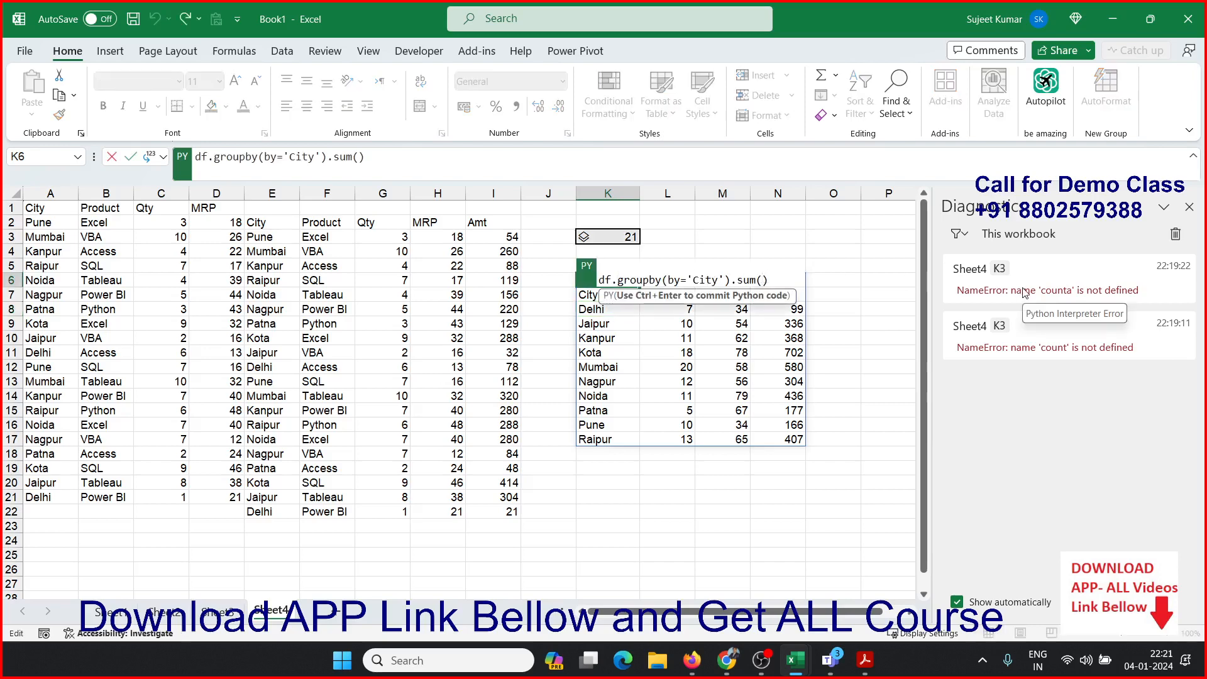
text('Am)
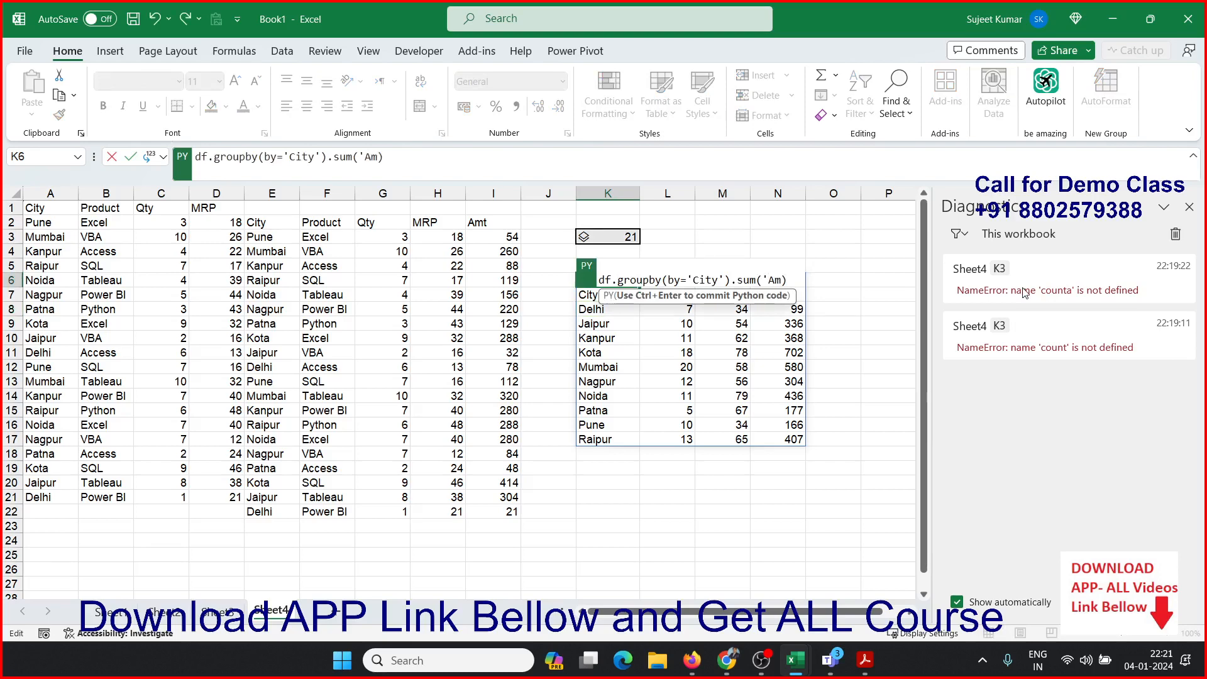
text(t)
key(ctrl+Return)
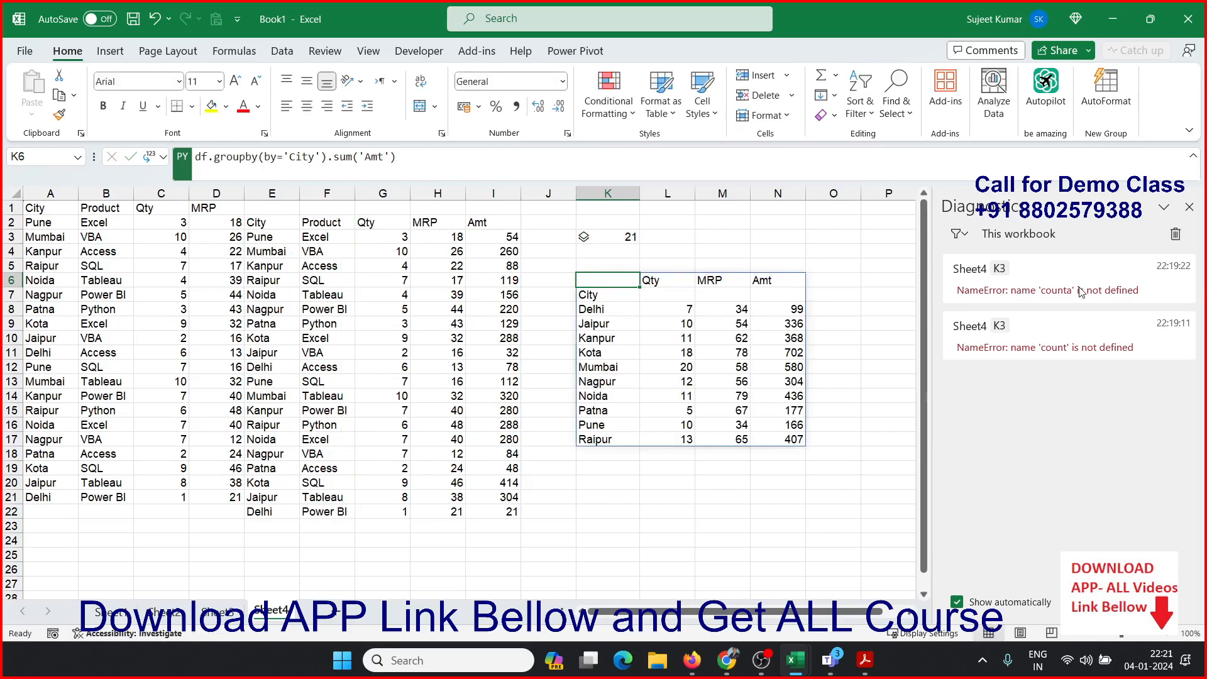
click(1178, 243)
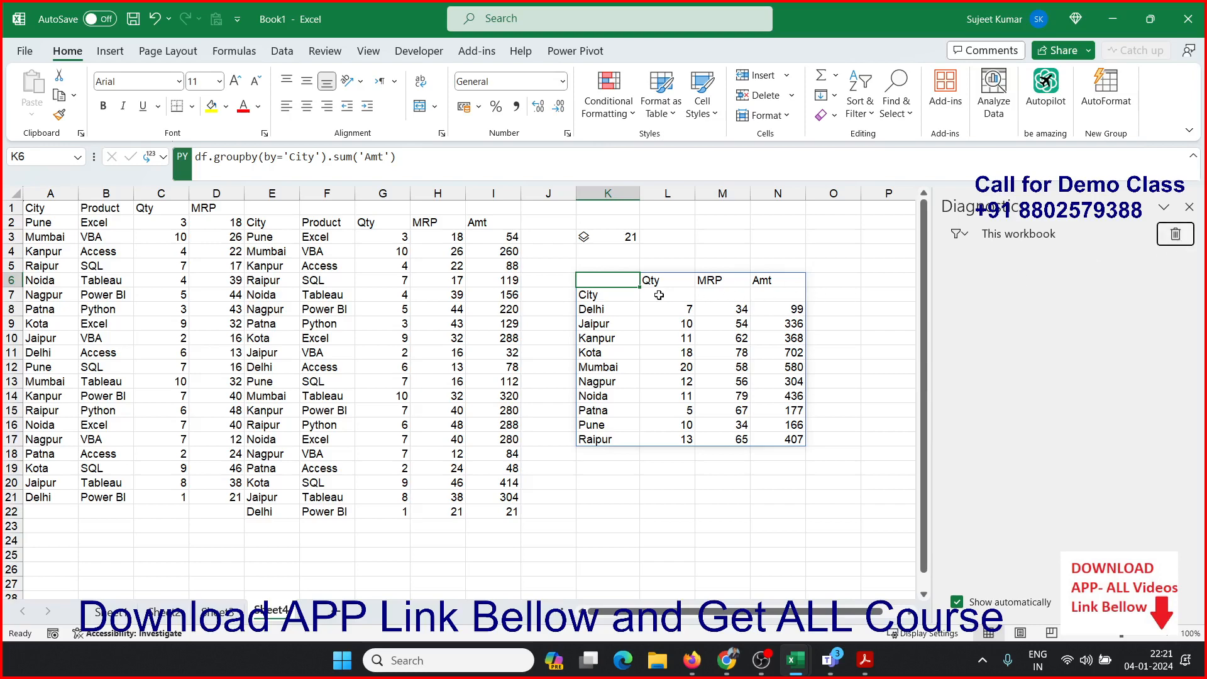
- Restore K6's Python formula to df.groupby(by='City').sum() and commit it
double_click(640, 287)
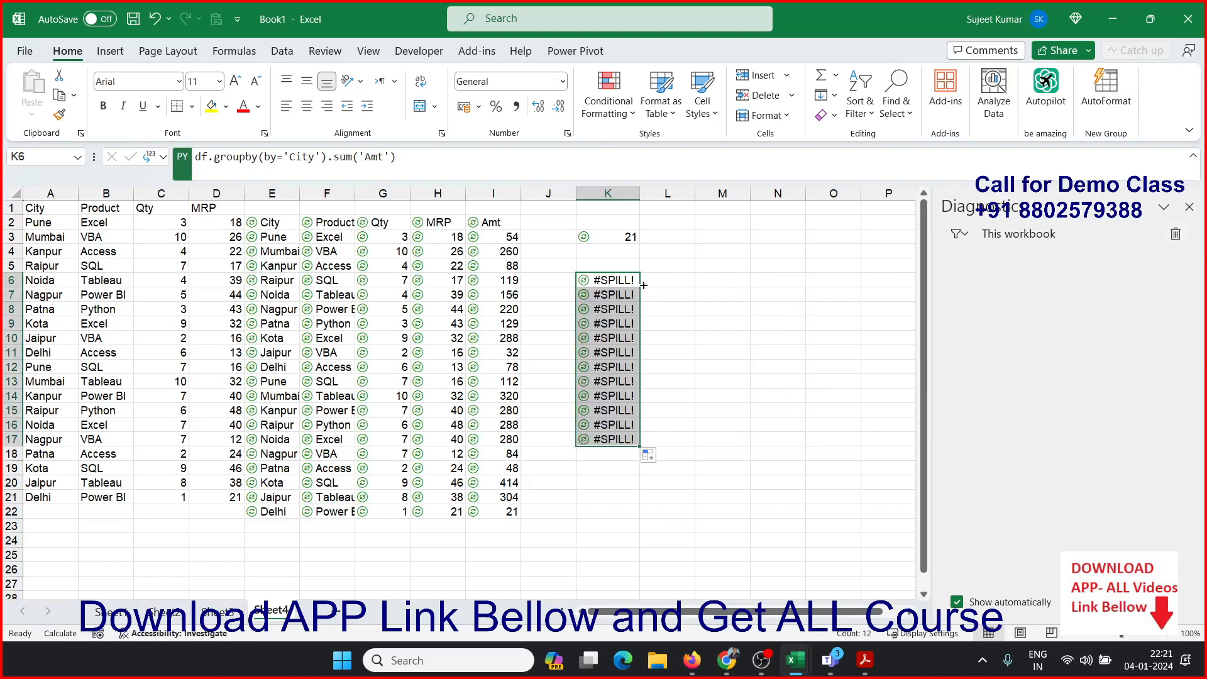
key(ctrl+z)
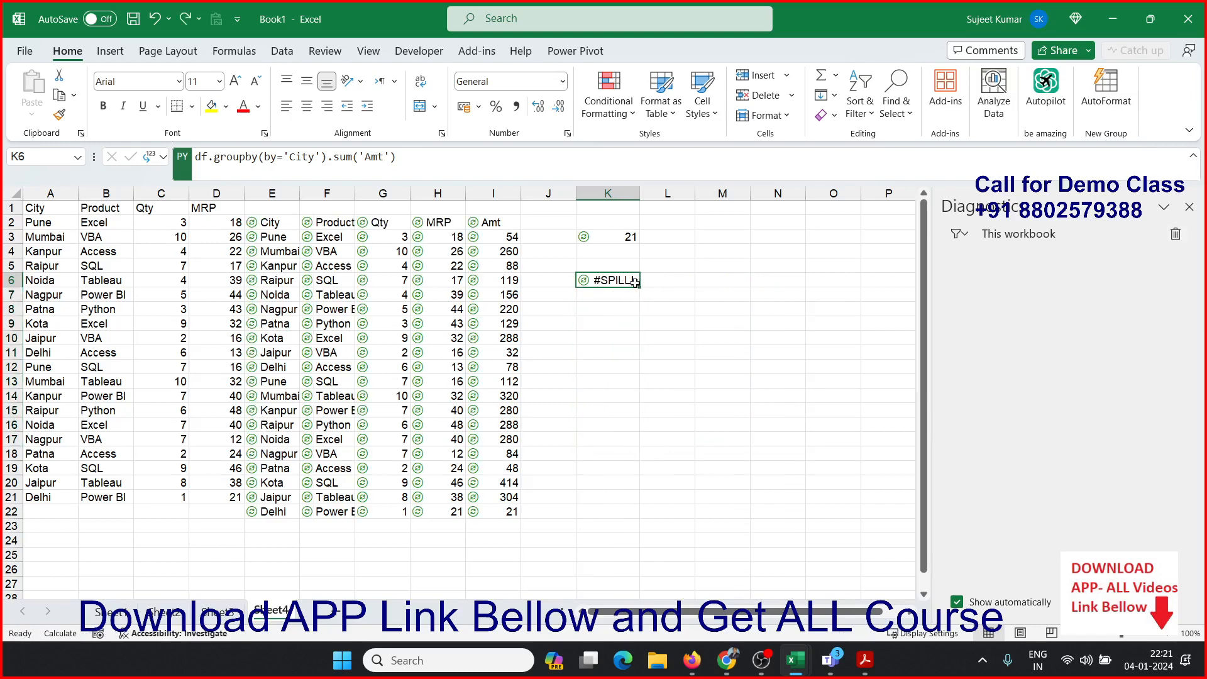
double_click(631, 277)
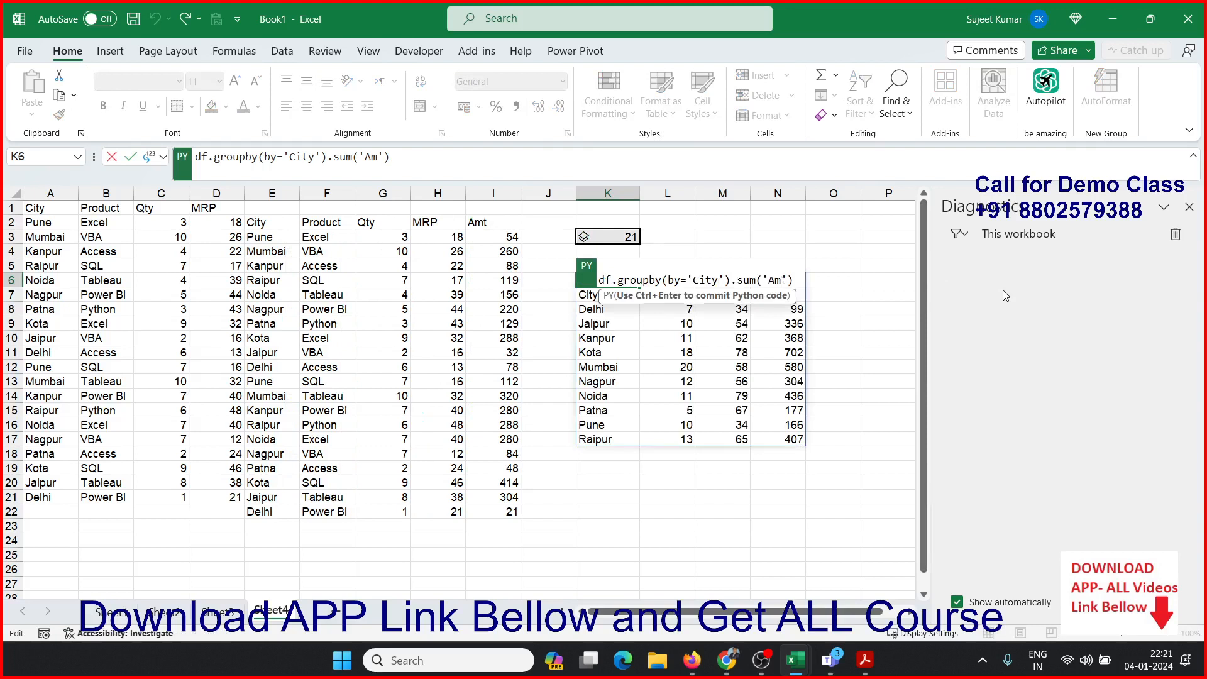
key(BackSpace)
key(BackSpace)
key(BackSpace)
key(ctrl+Return)
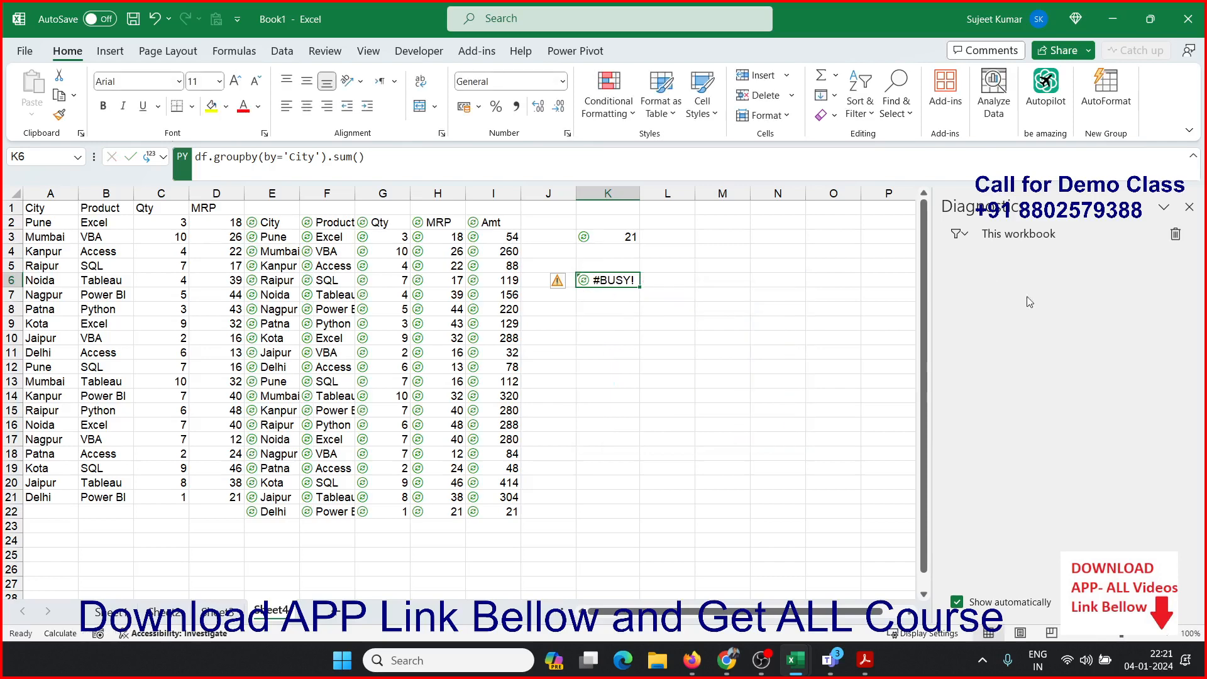
- Change K6's Python formula to df.groupby(by='City')[['Amt']].sum() and commit it
key(alt+Tab)
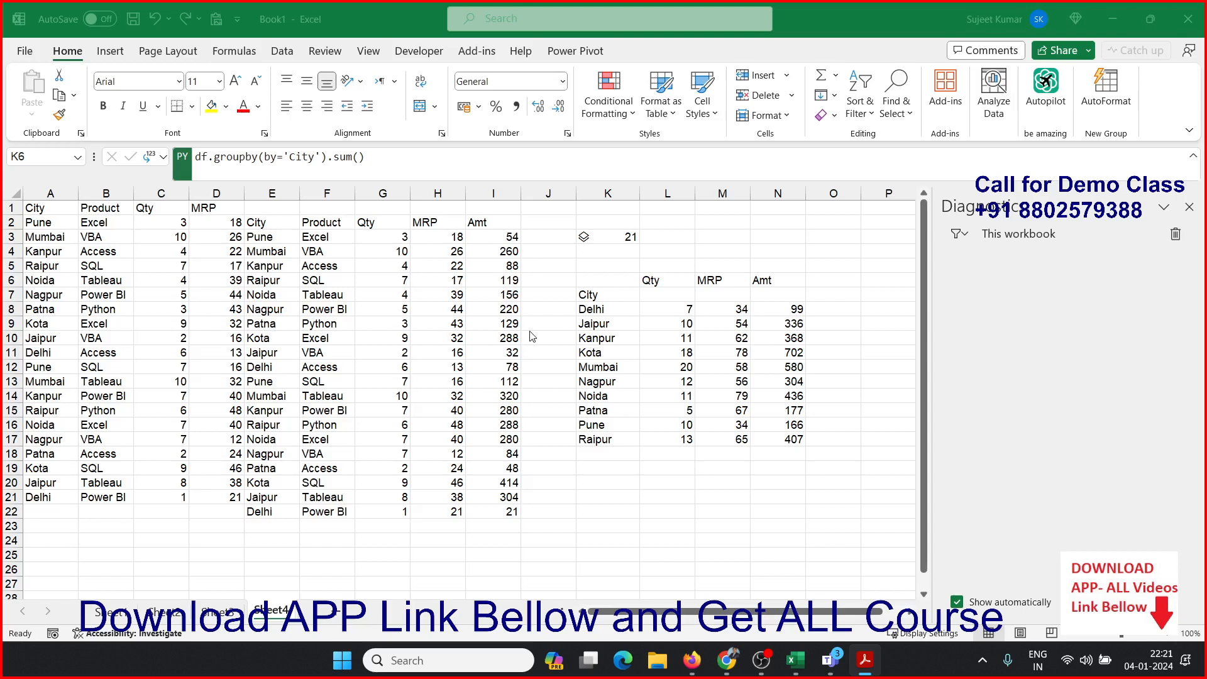
click(610, 281)
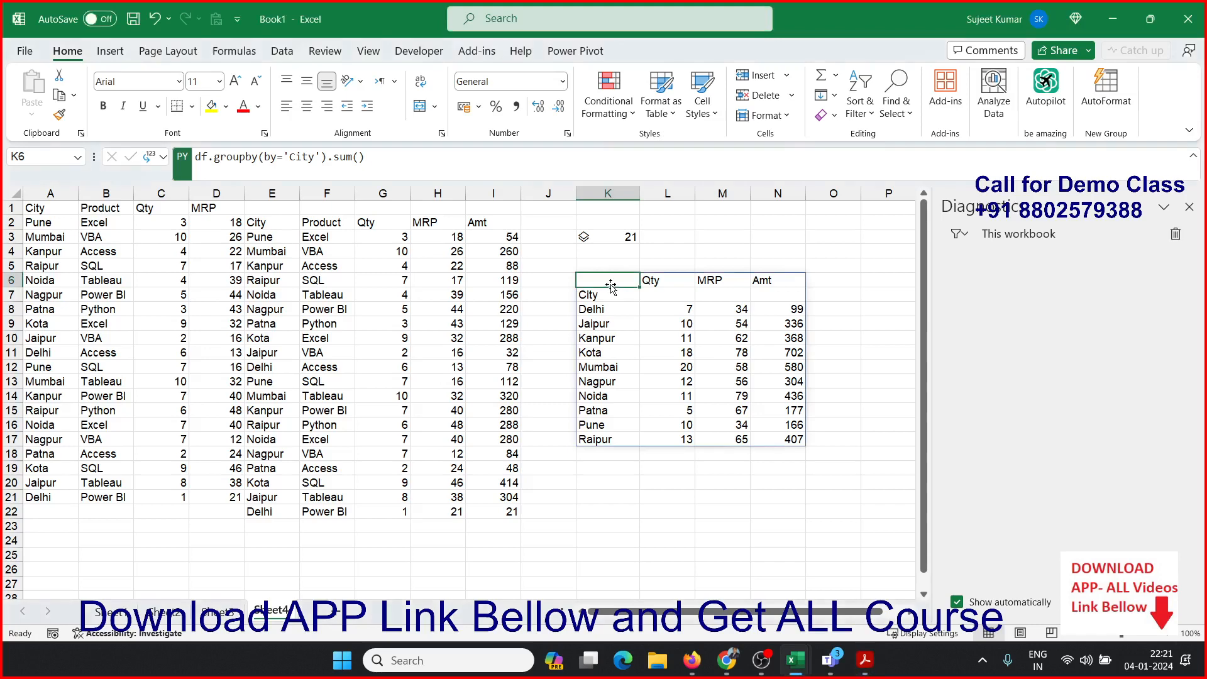
double_click(610, 281)
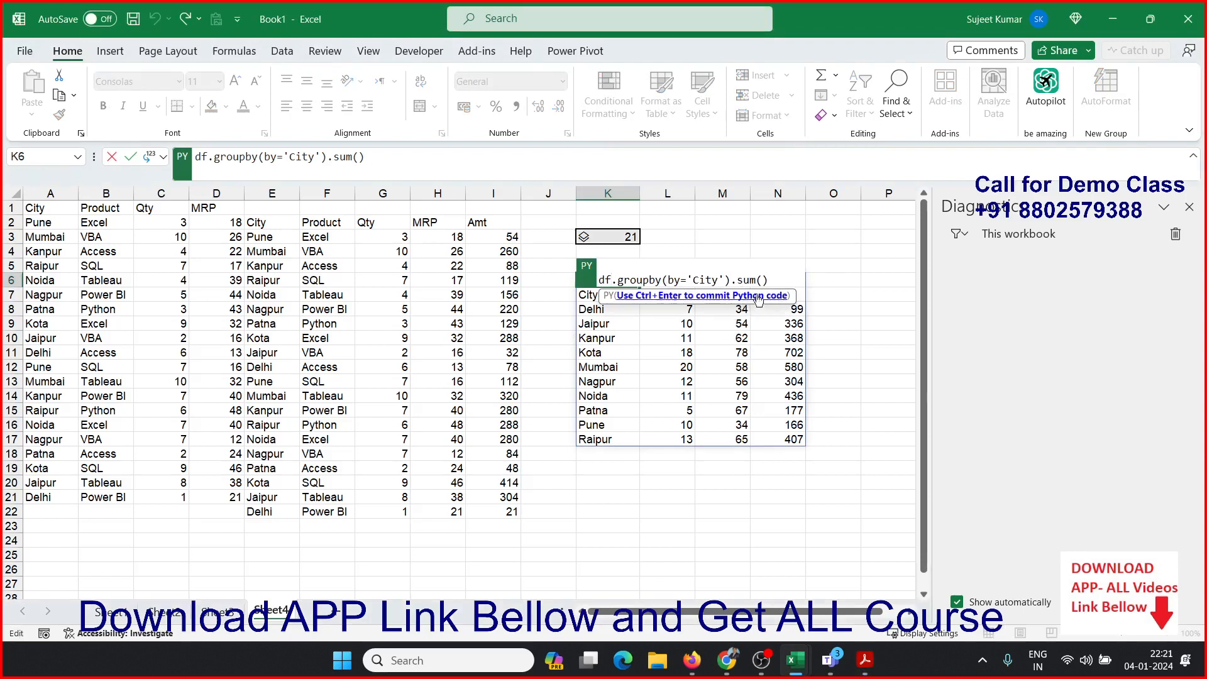
key(End)
key(BackSpace)
key(BackSpace)
key(BackSpace)
key(BackSpace)
key(BackSpace)
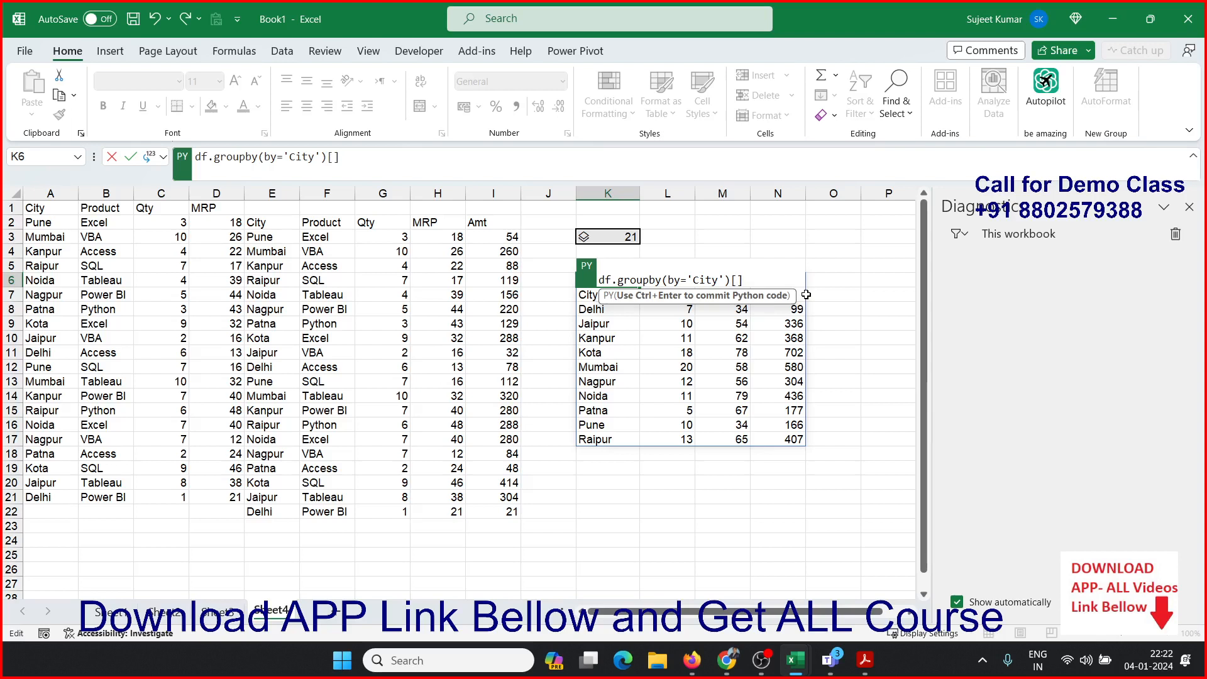
text([)
text(')
text(Amt)
text(.si)
text(um)
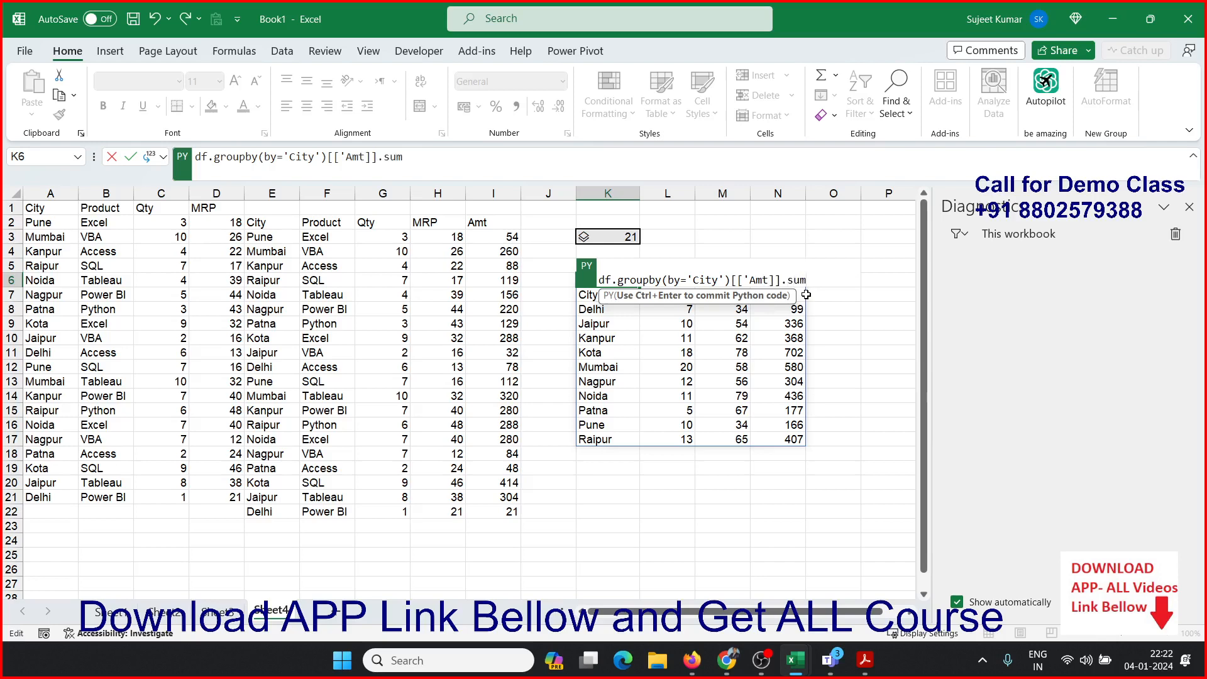
text(())
key(Return)
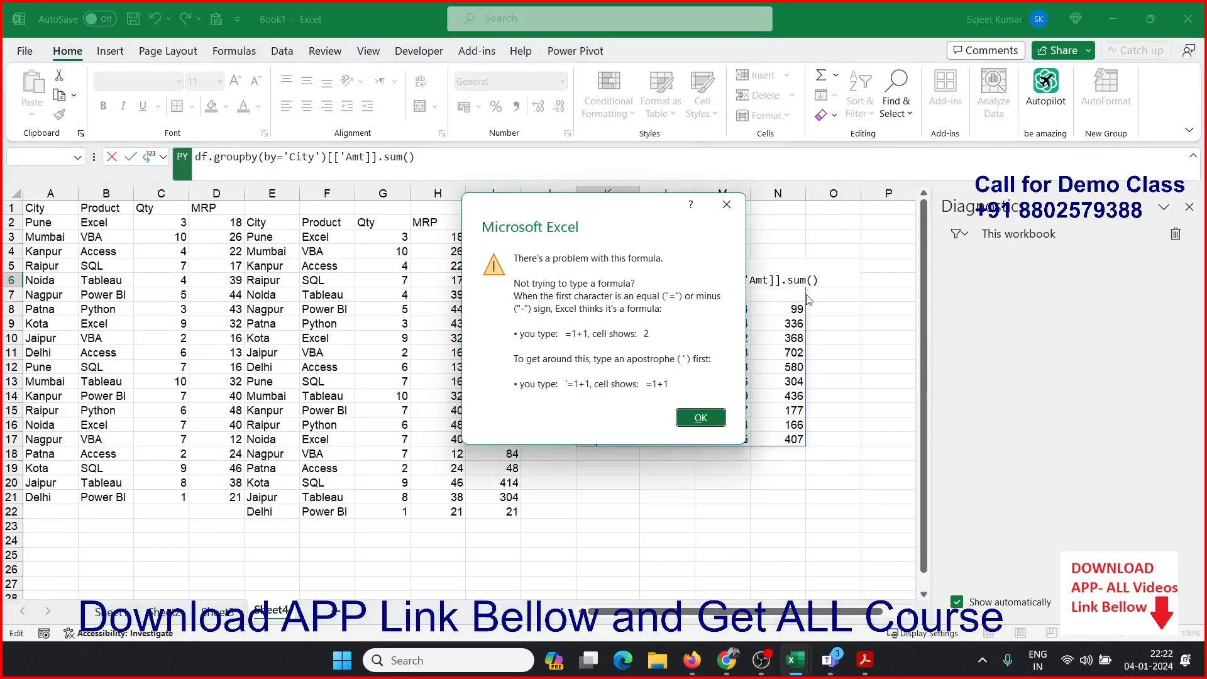
key(Return)
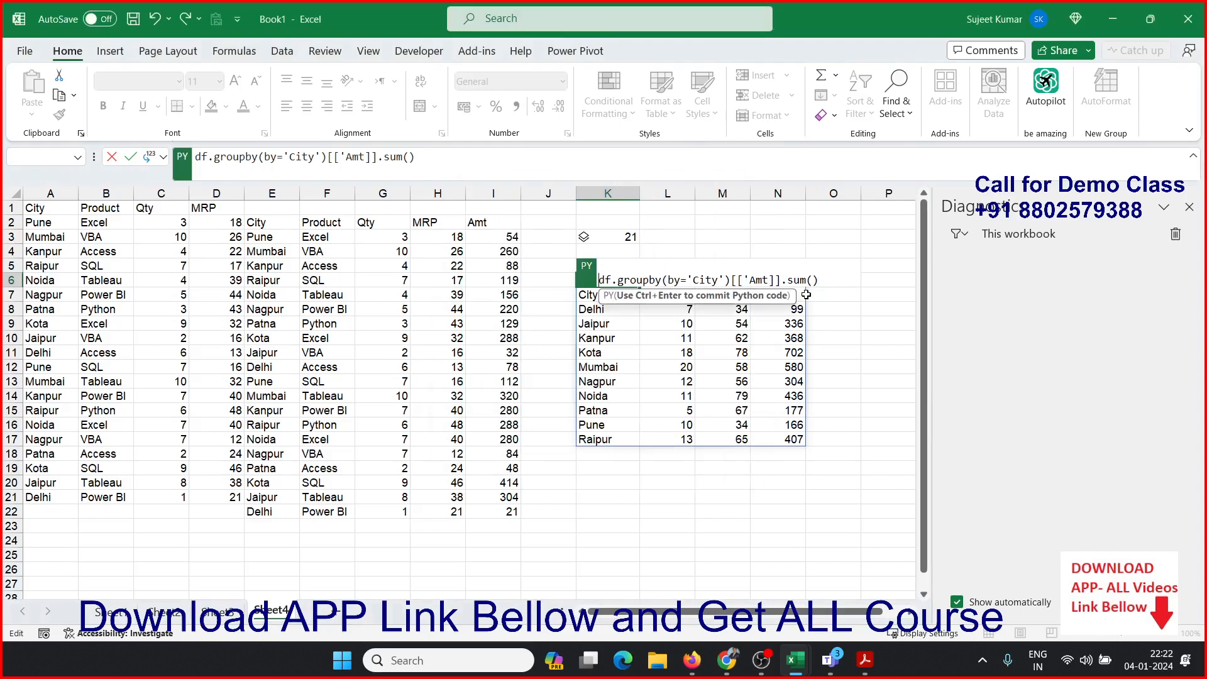
click(769, 280)
text(')
key(ctrl+Return)
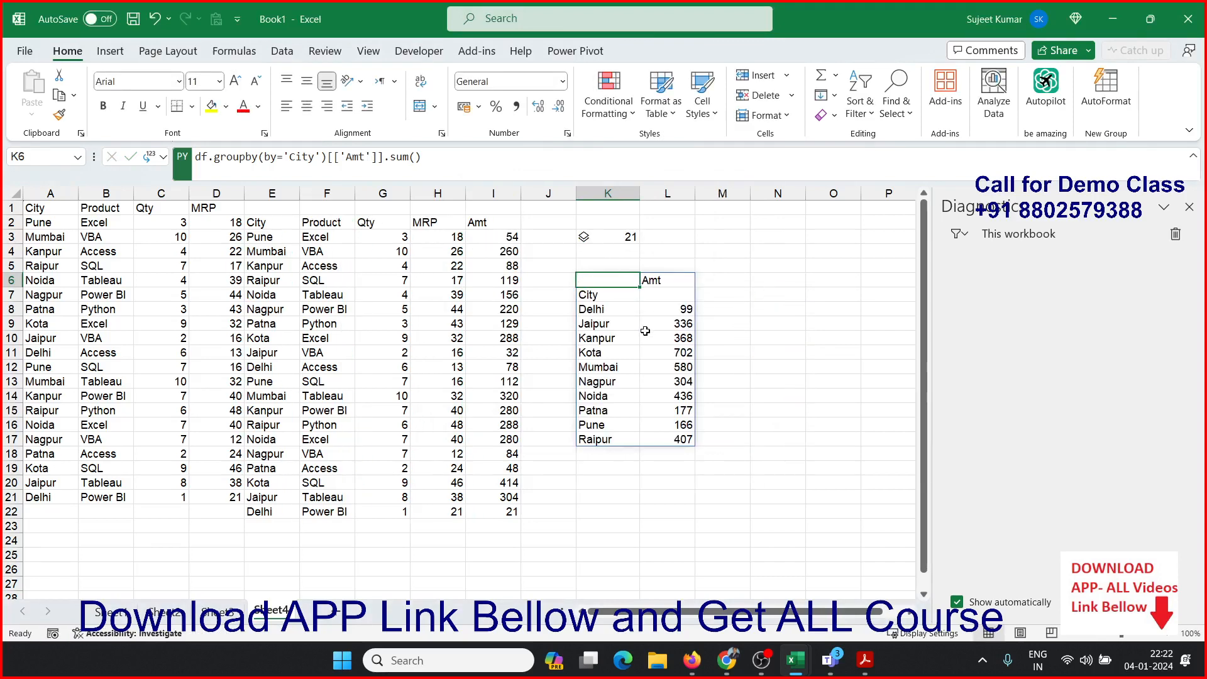
- Add the Qty column to K6's Python formula as df.groupby(by='City')[['Amt','Qty']].sum() and commit it
double_click(617, 278)
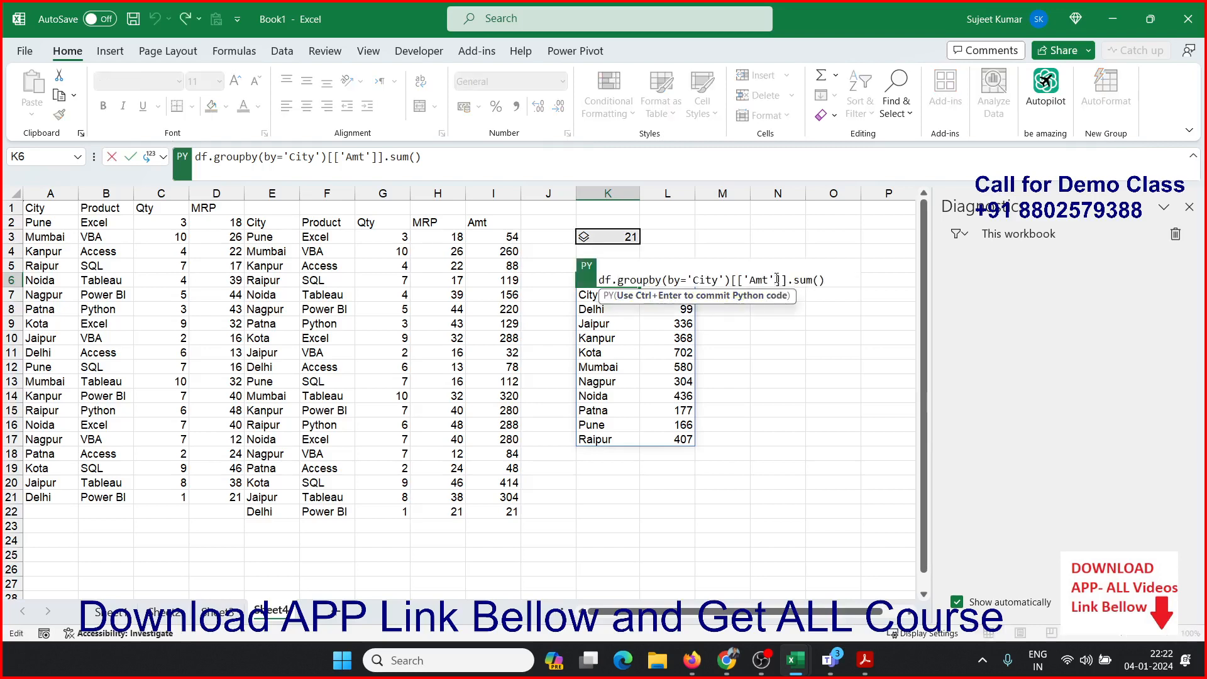
text(,)
text(')
text(Qty)
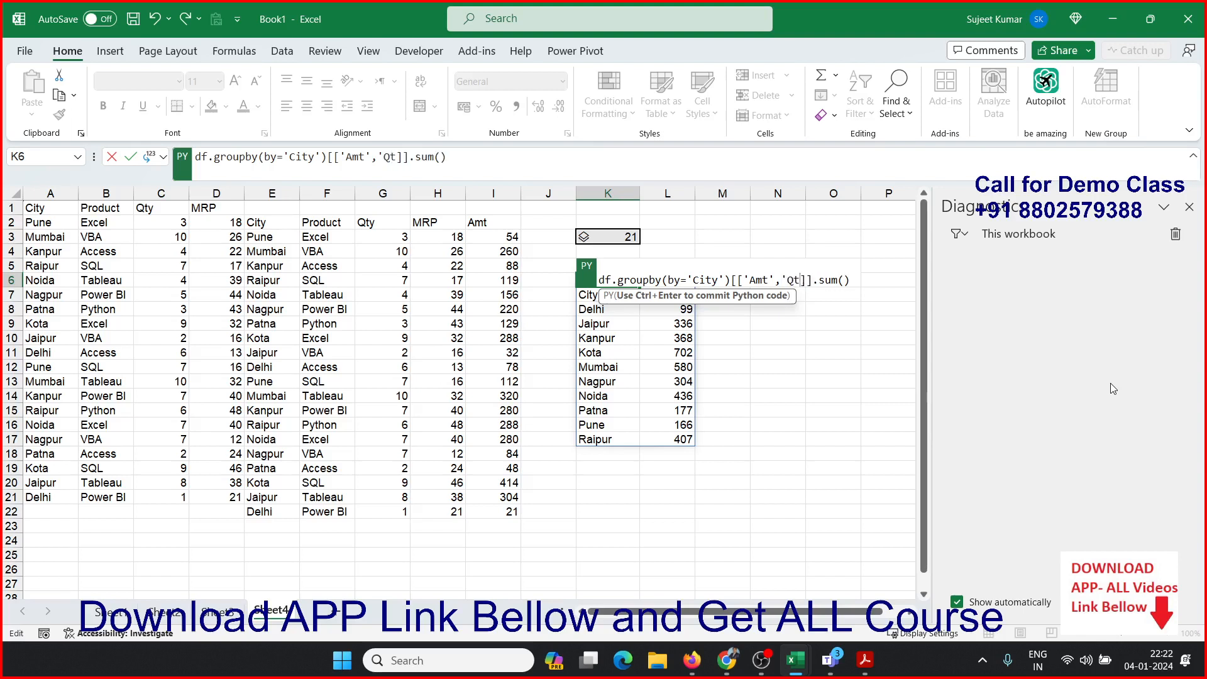
key(ctrl+Return)
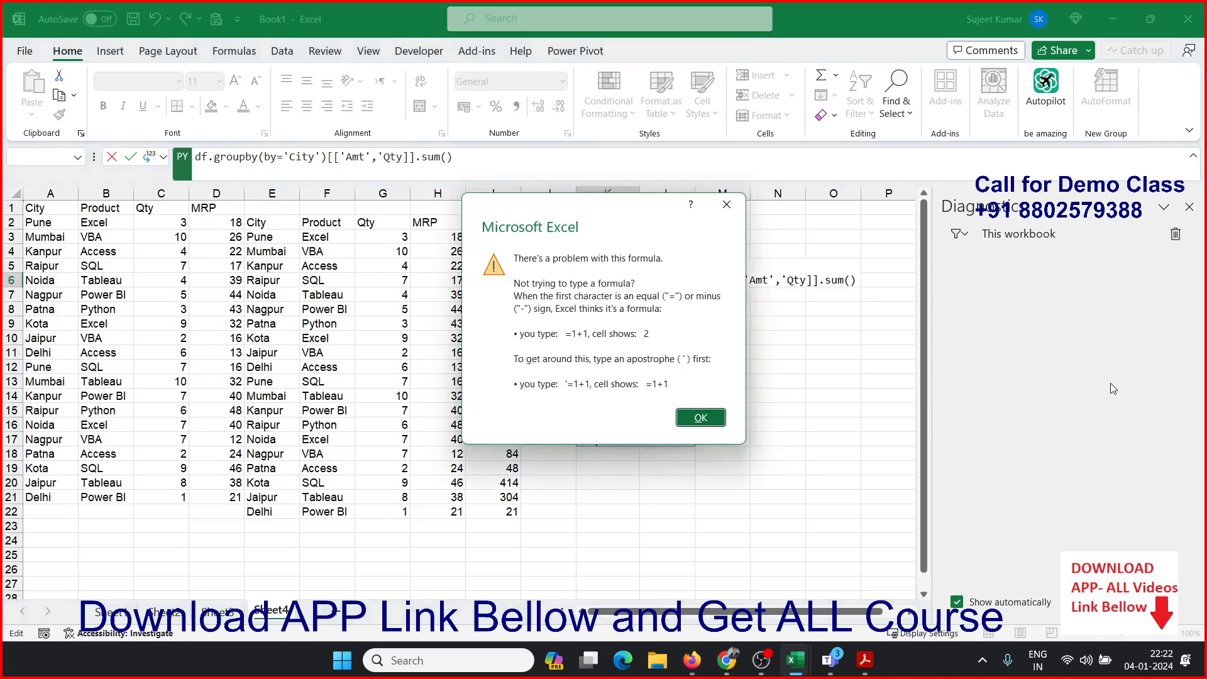
key(Return)
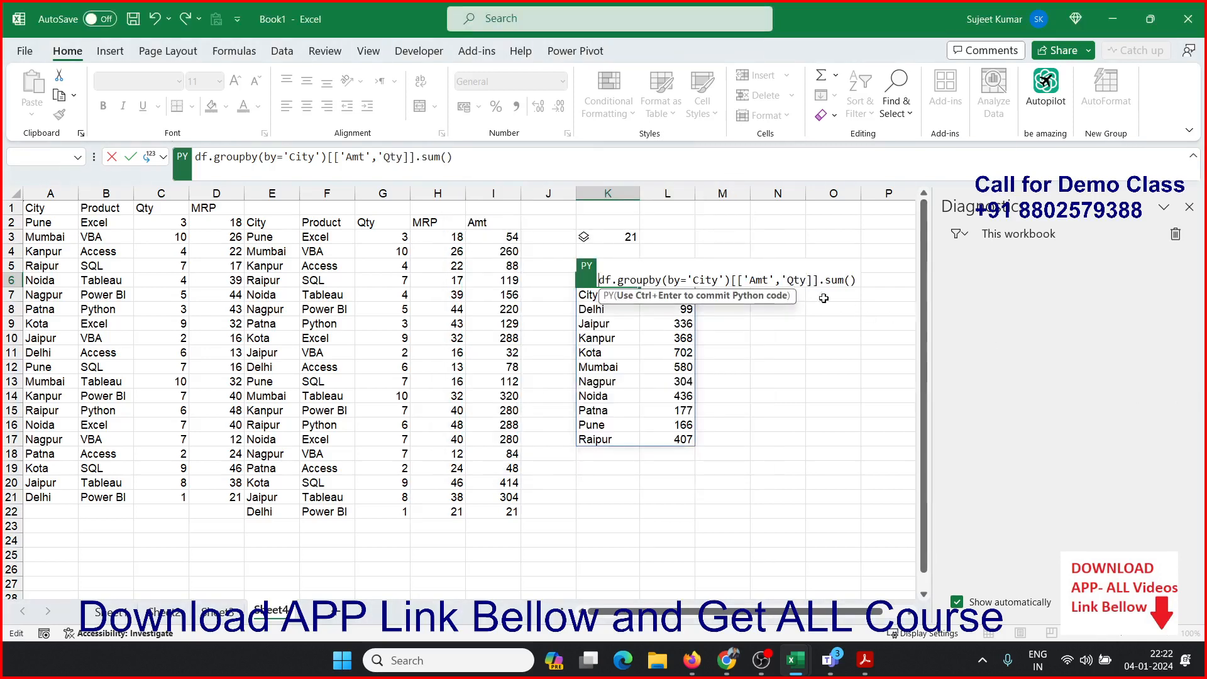
click(809, 281)
text(')
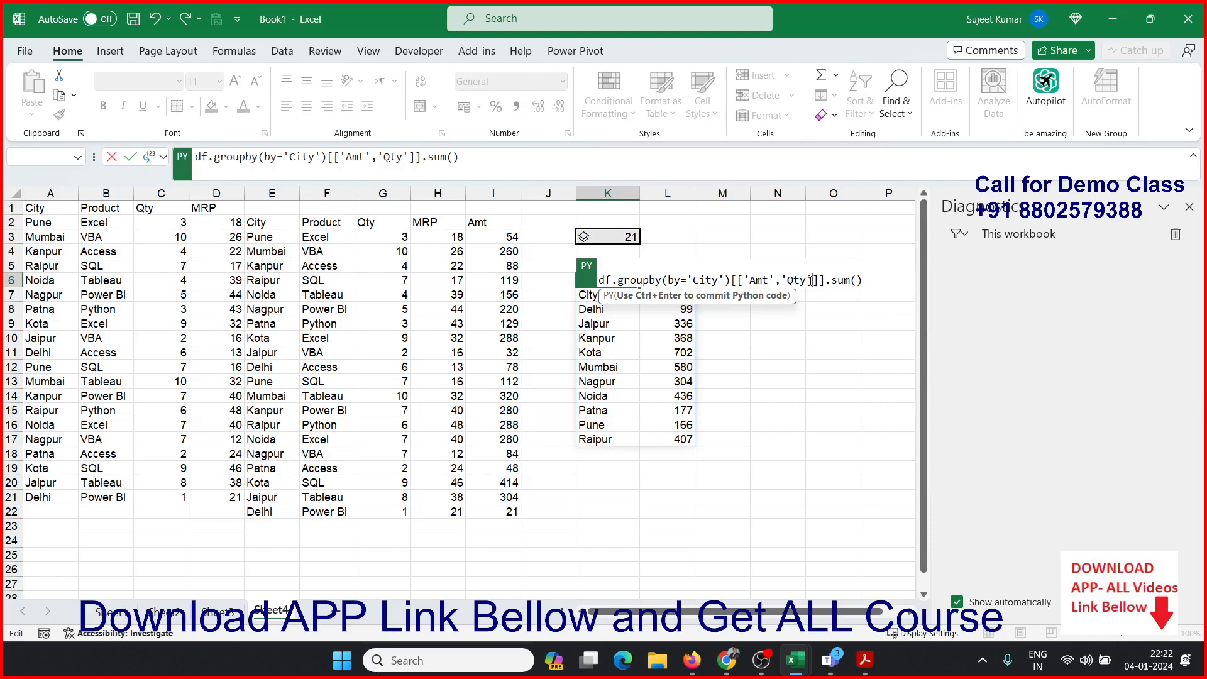
key(ctrl+Return)
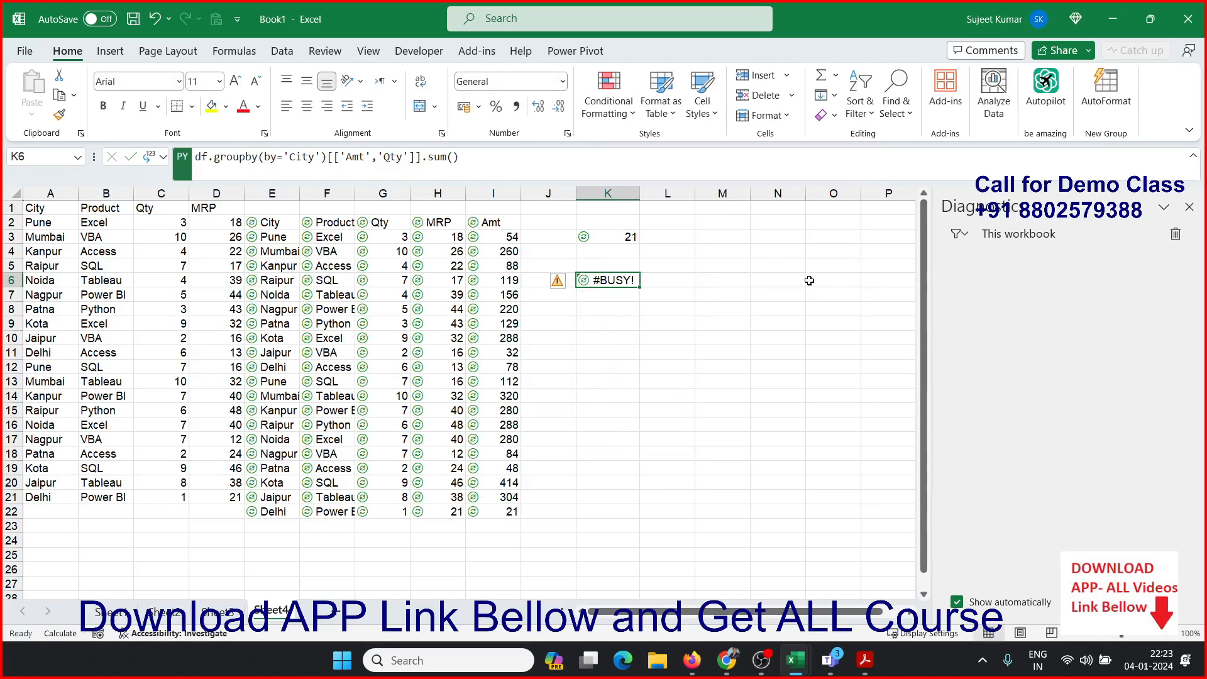
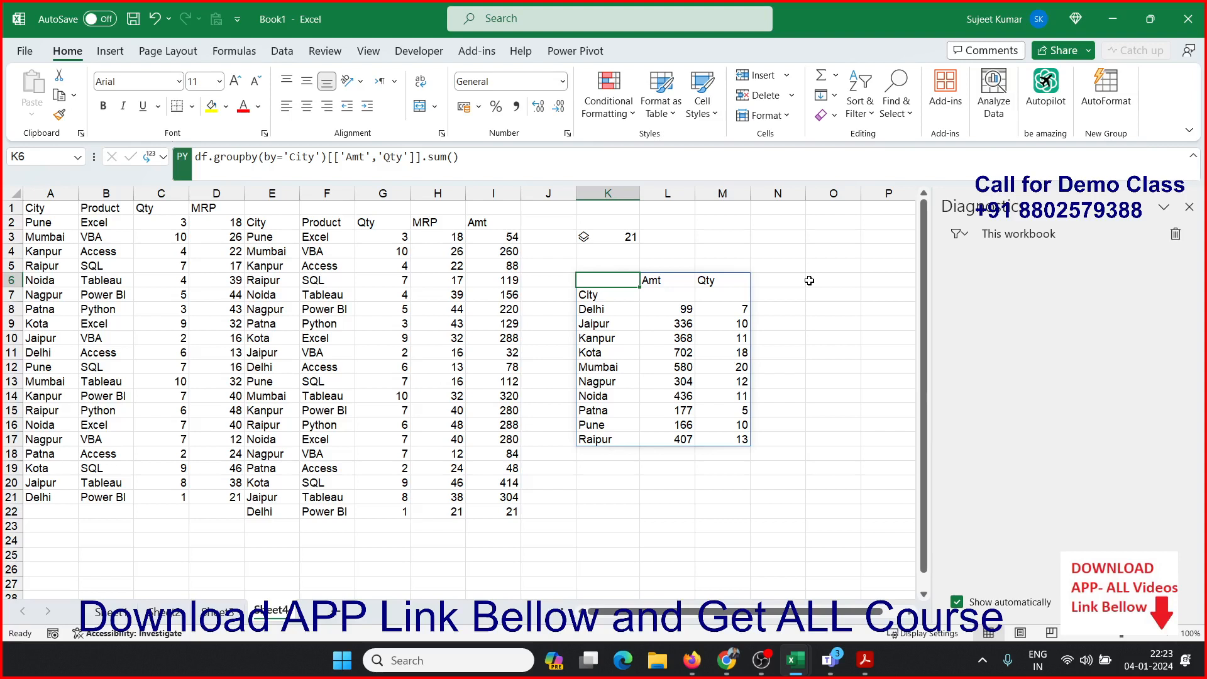
click(647, 311)
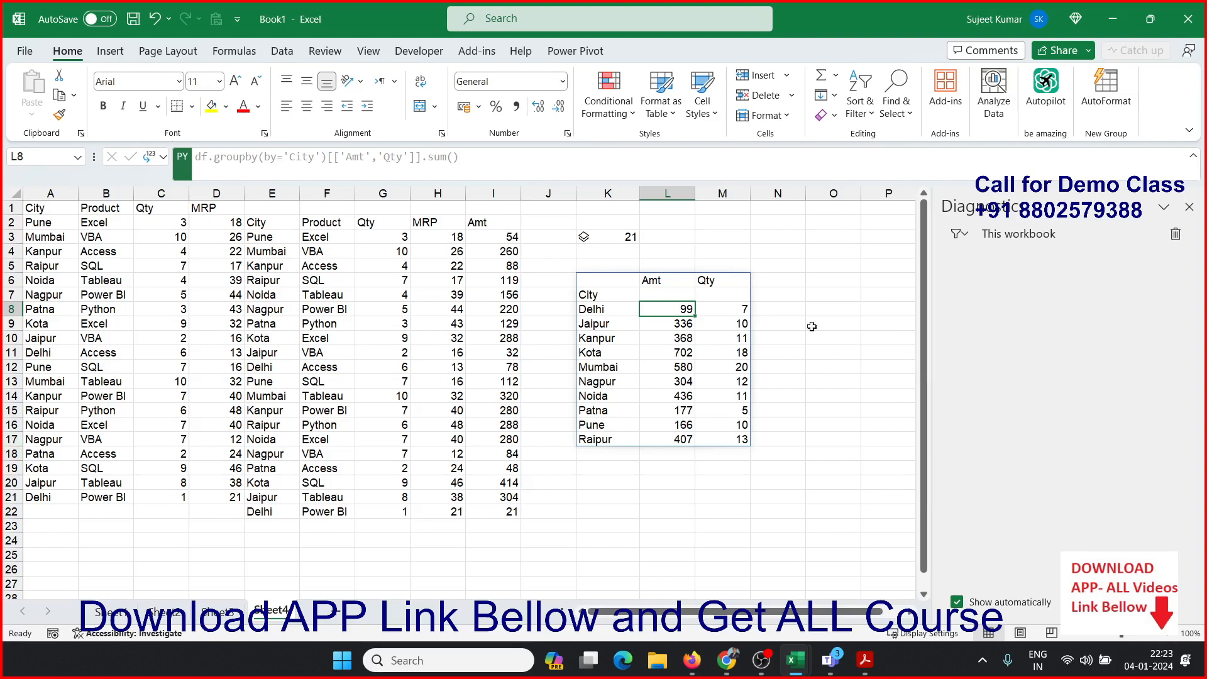
key(alt+Tab)
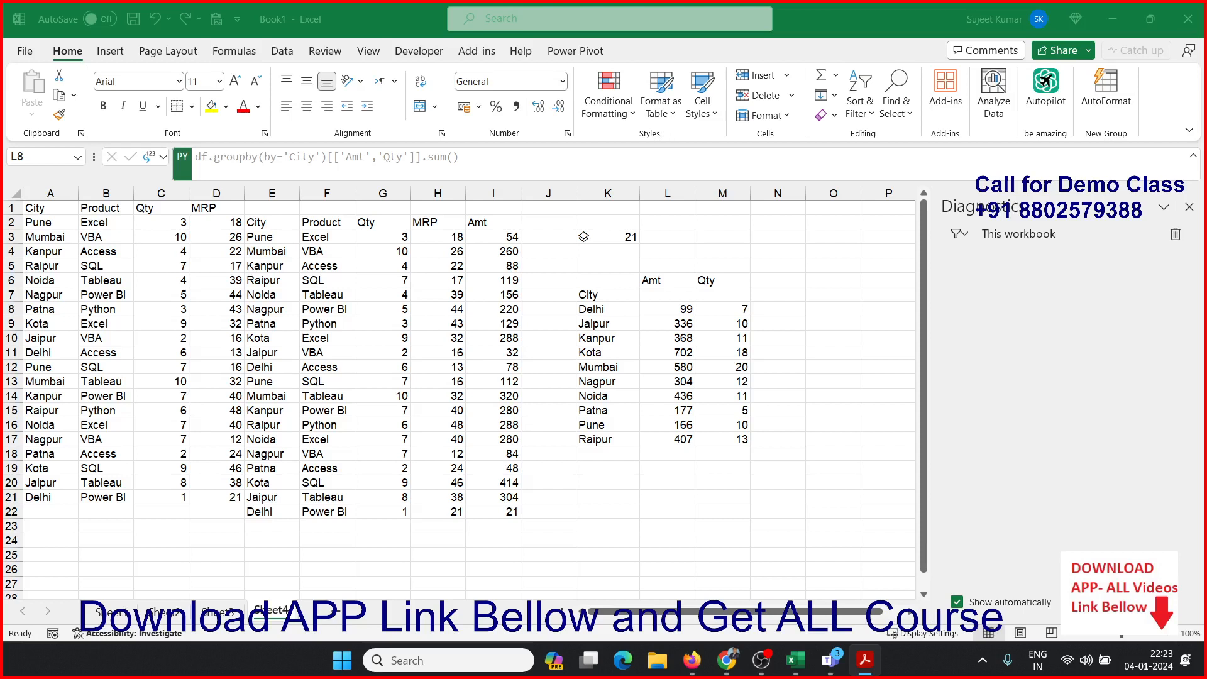
click(601, 311)
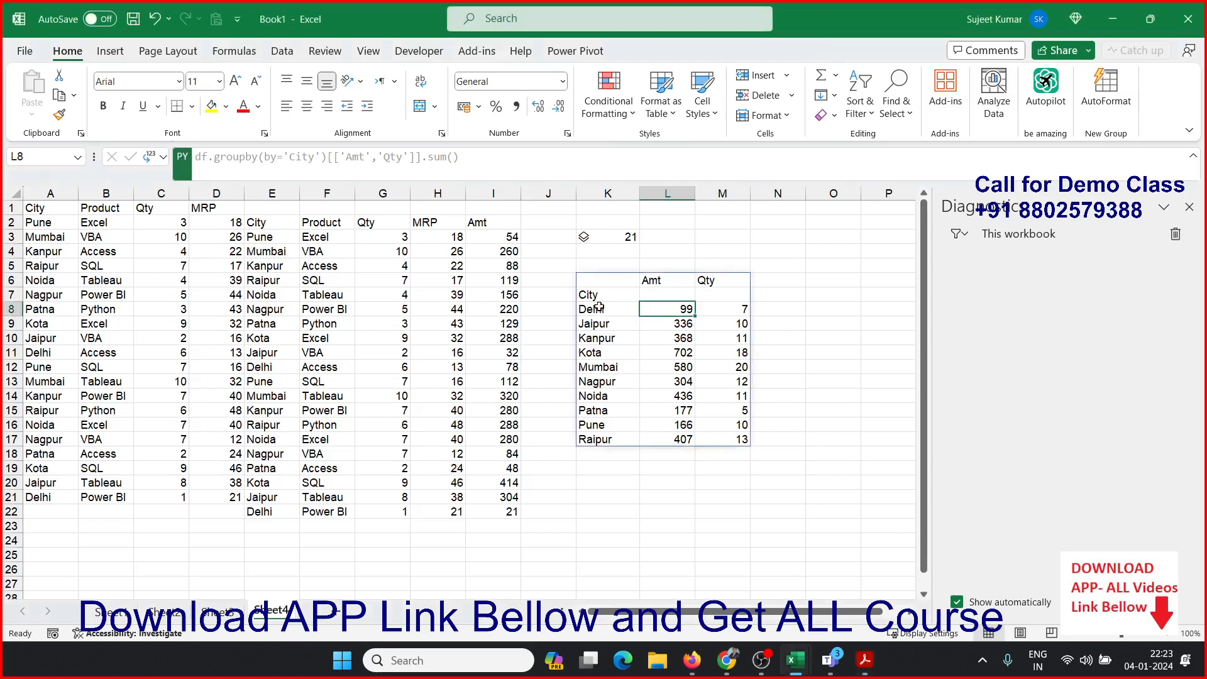
click(606, 296)
click(605, 281)
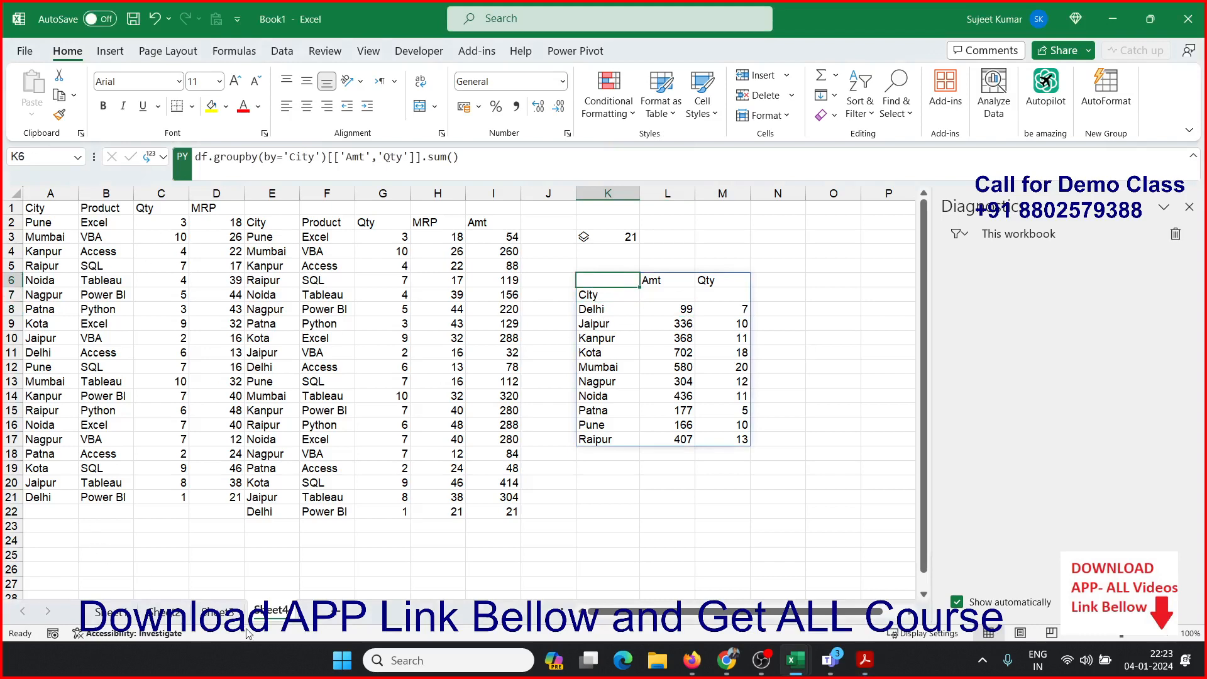
- Switch to Sheet1 with the source sales data and close the Diagnostics pane
click(115, 613)
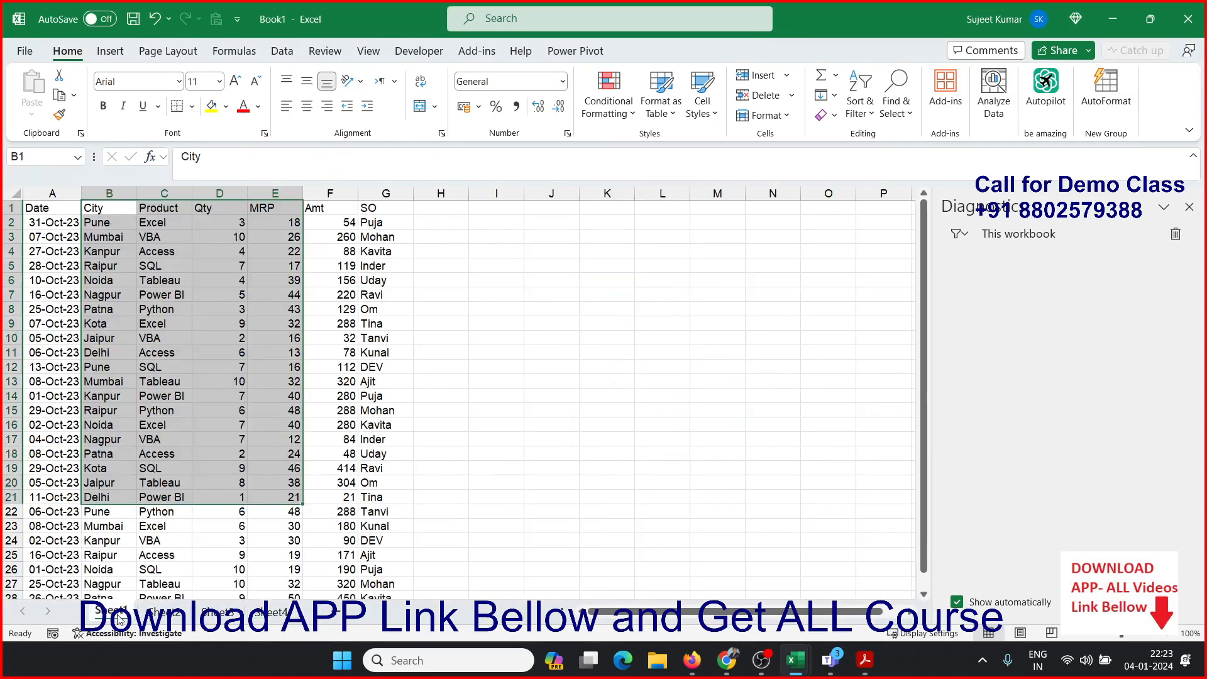
click(139, 251)
click(376, 293)
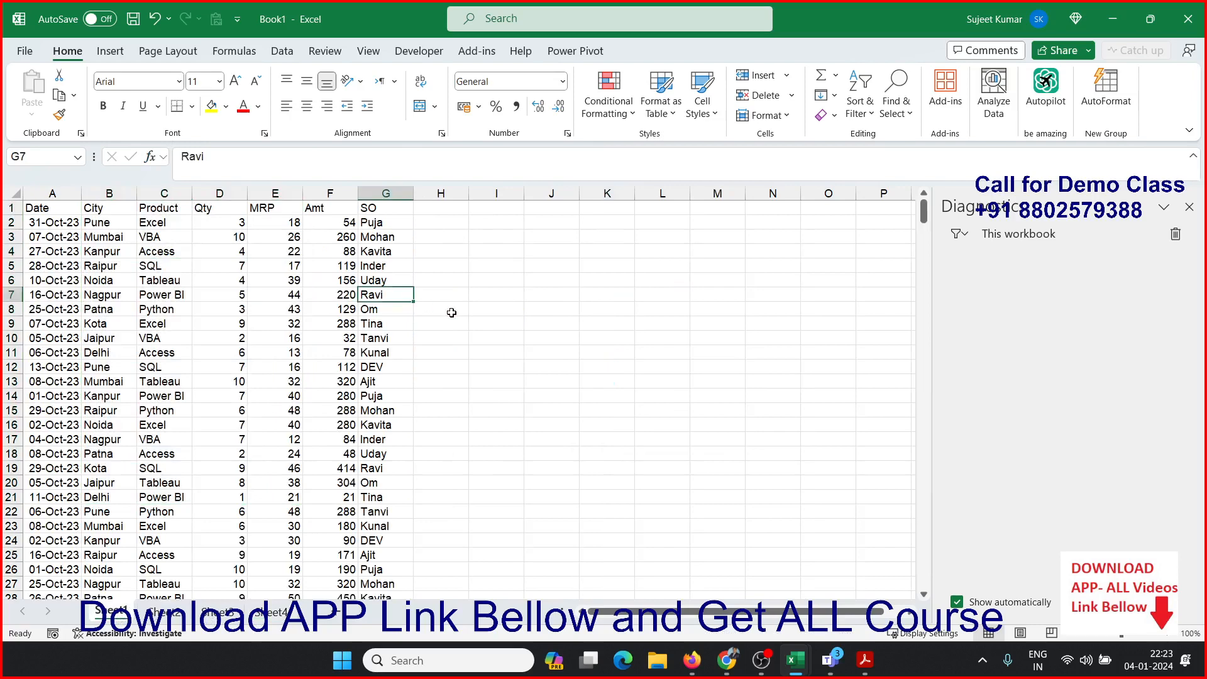
click(108, 269)
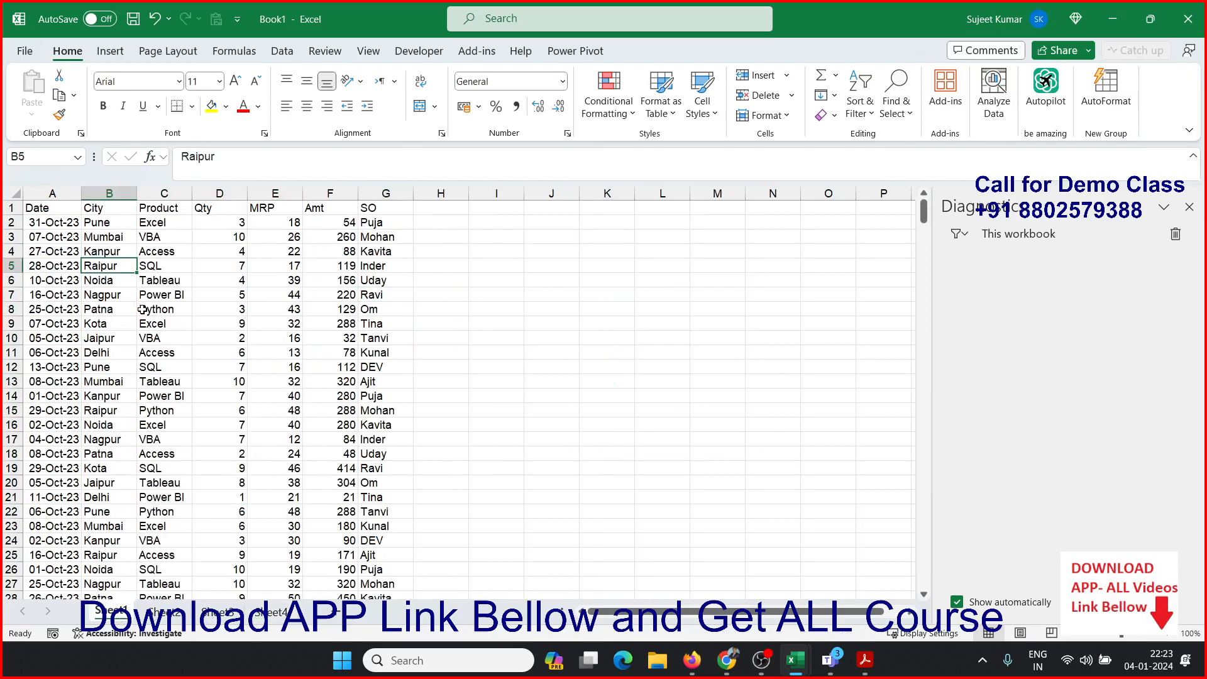
click(1189, 206)
click(561, 292)
click(515, 253)
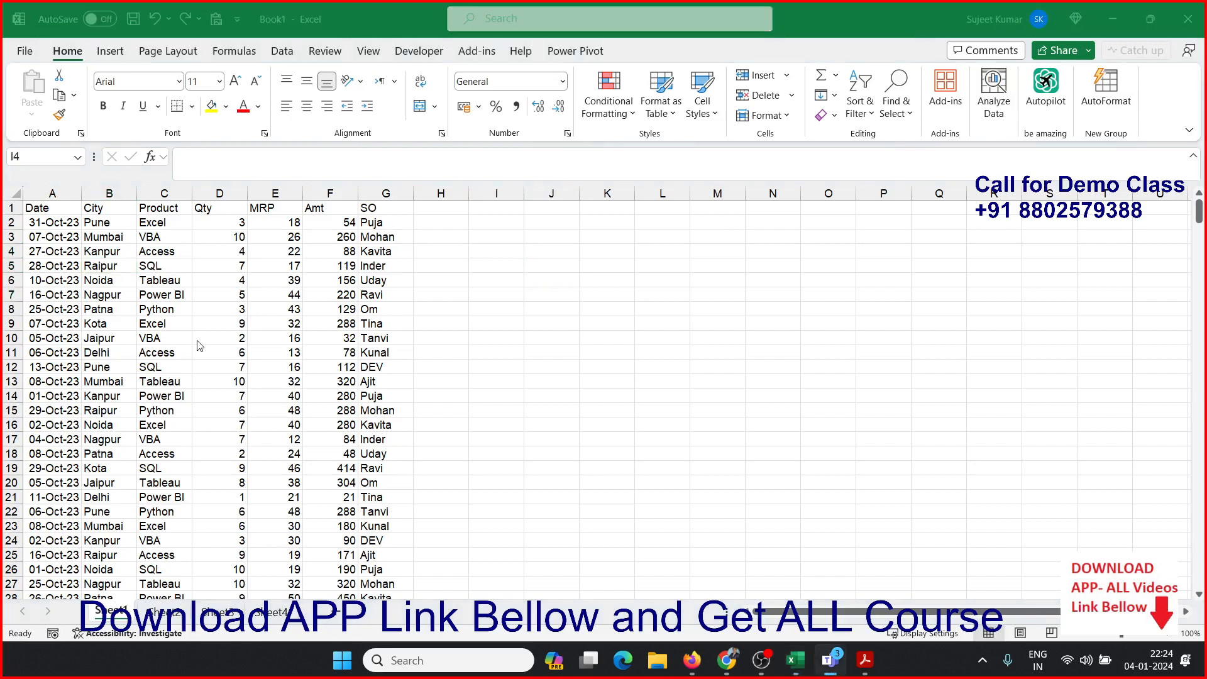
- Review the Product and Amt columns of the source data on Sheet1
click(182, 249)
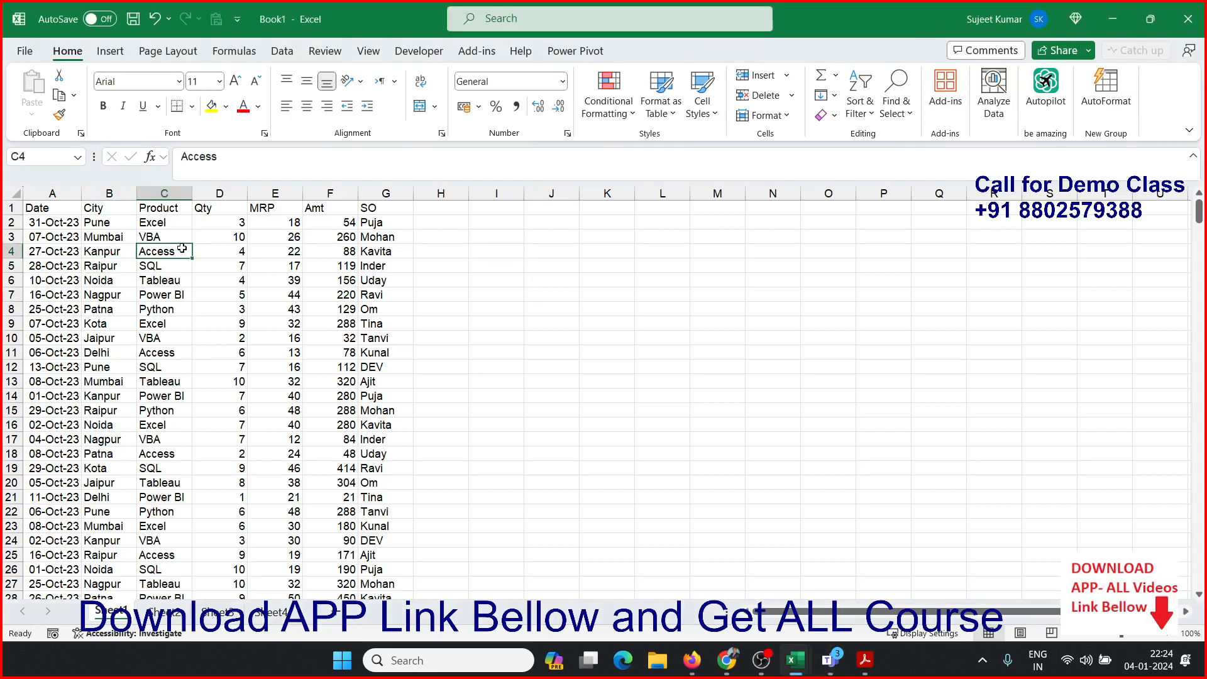
click(165, 196)
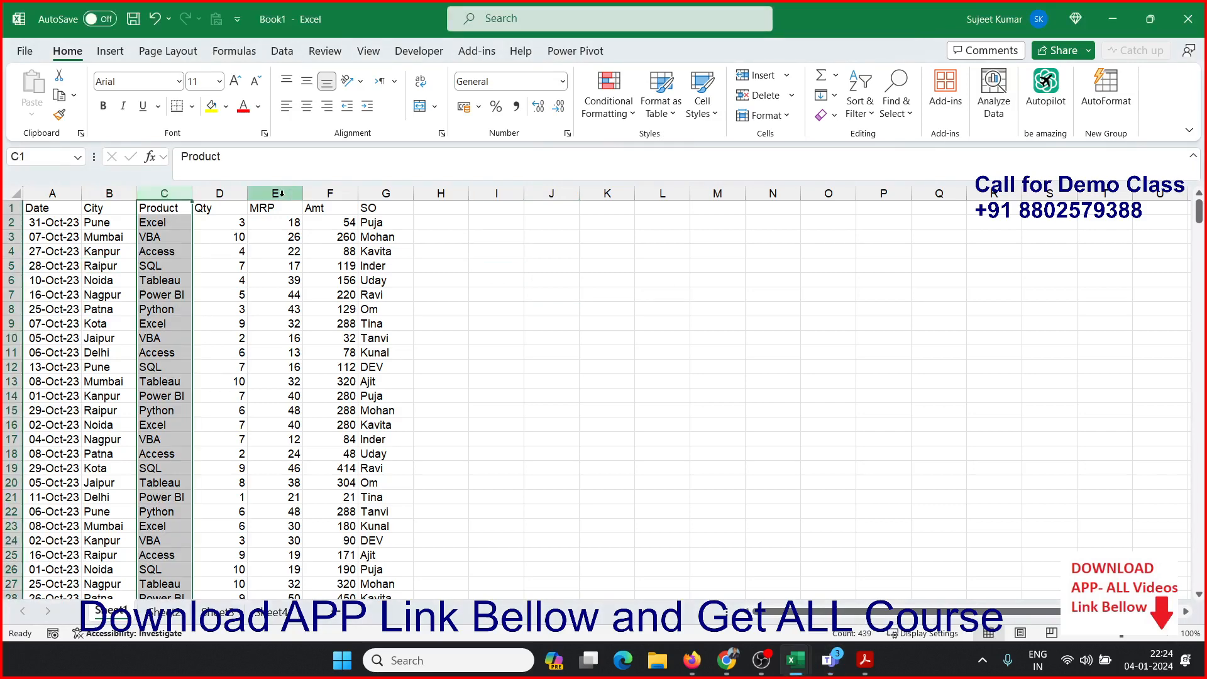
click(324, 194)
click(151, 193)
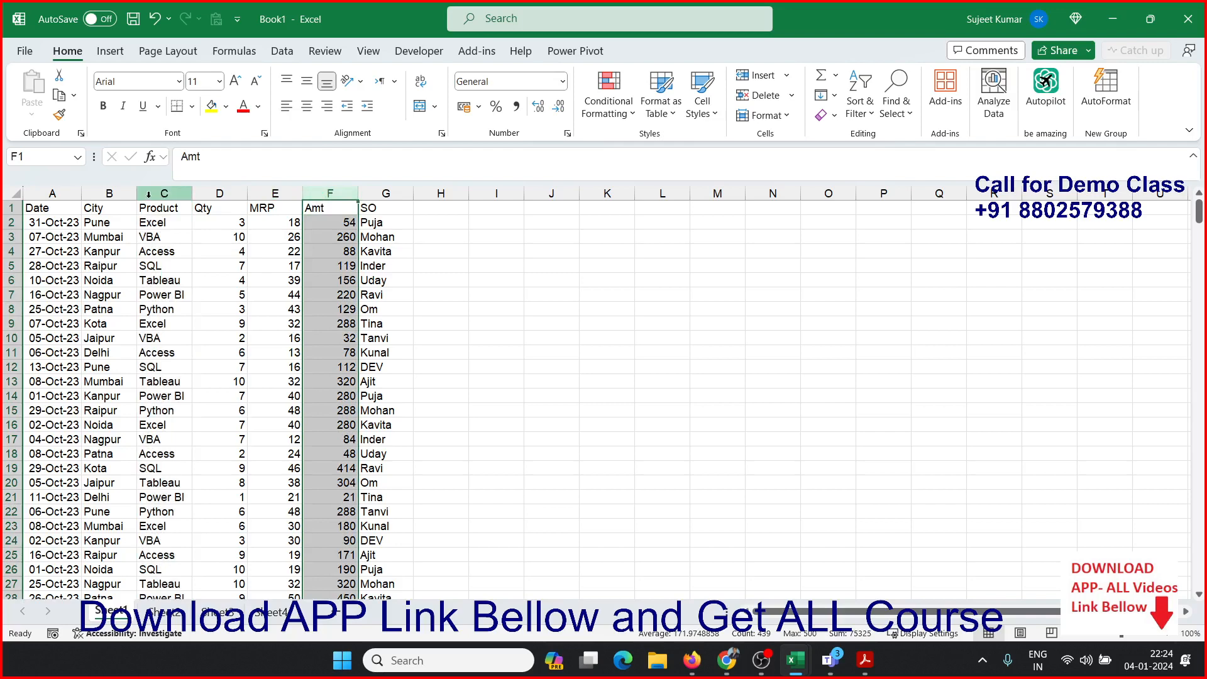
click(324, 193)
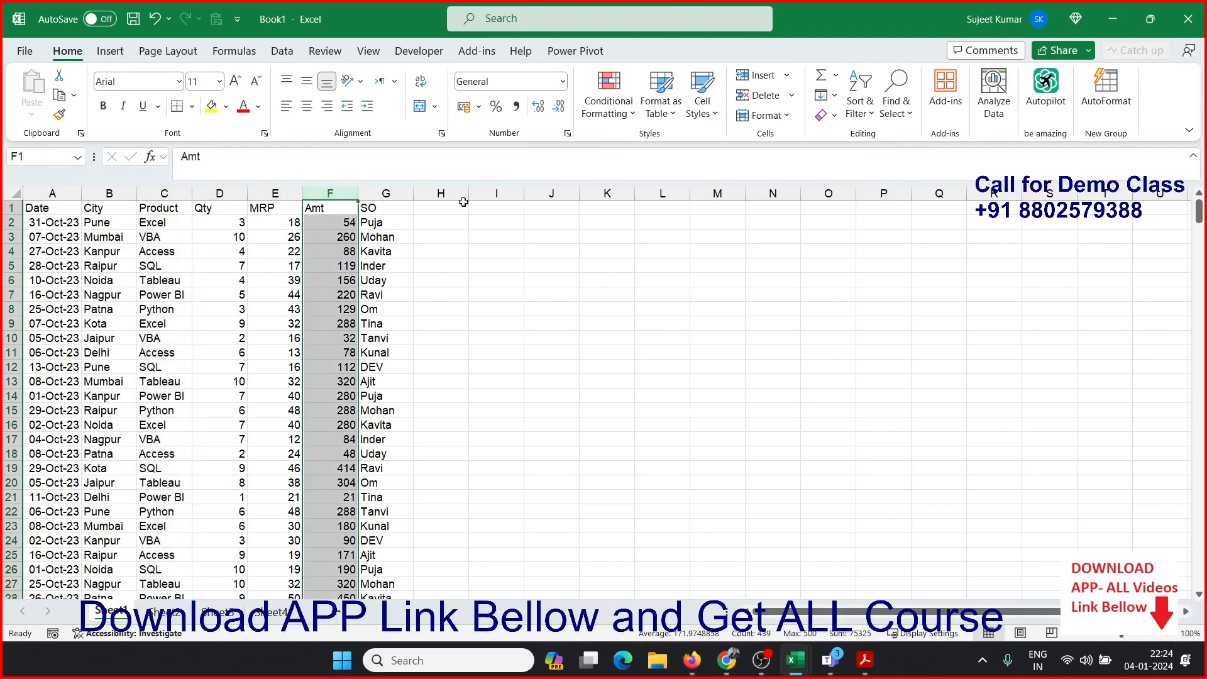
key(alt+Tab)
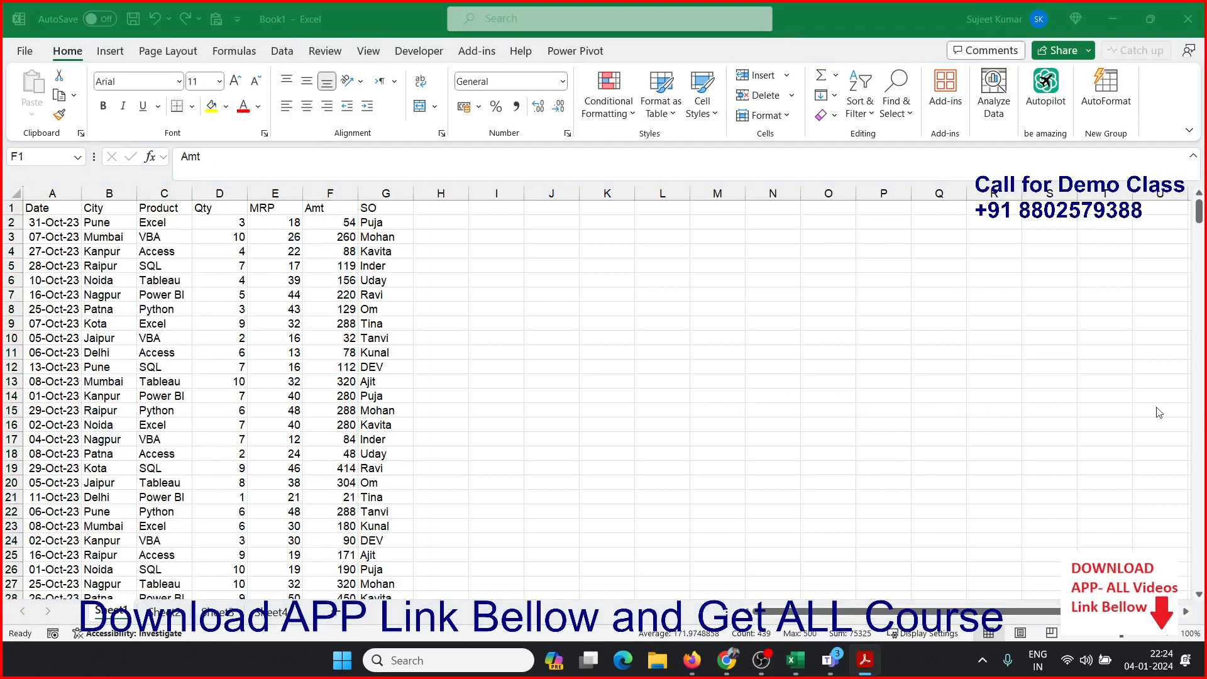
key(alt+Tab)
- Start a Python formula in cell I3 of Sheet1 that assigns to the variable d
click(520, 241)
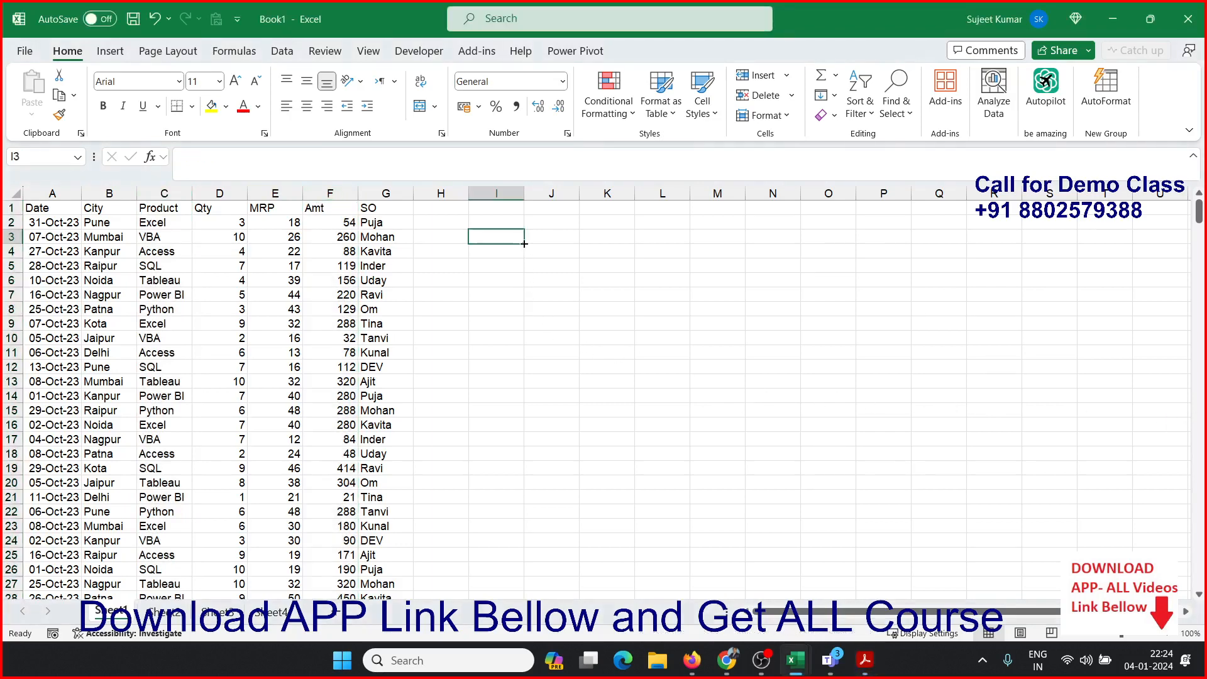
text(=)
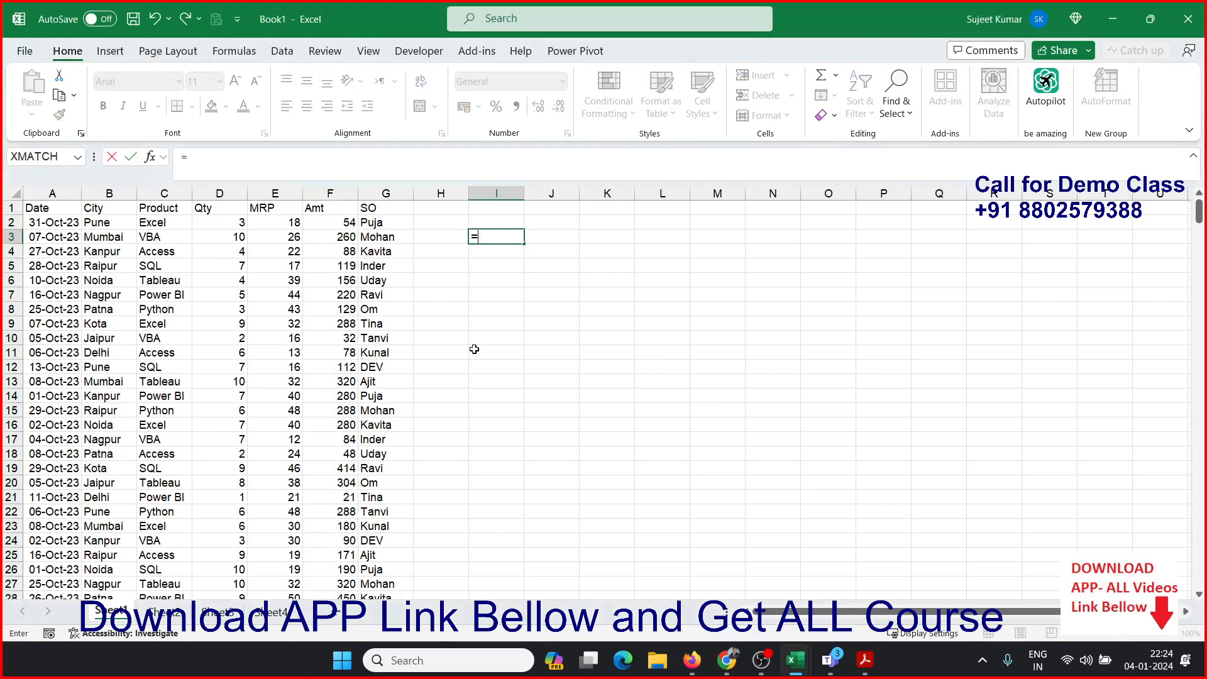
text(p)
key(BackSpace)
key(BackSpace)
text(p)
key(BackSpace)
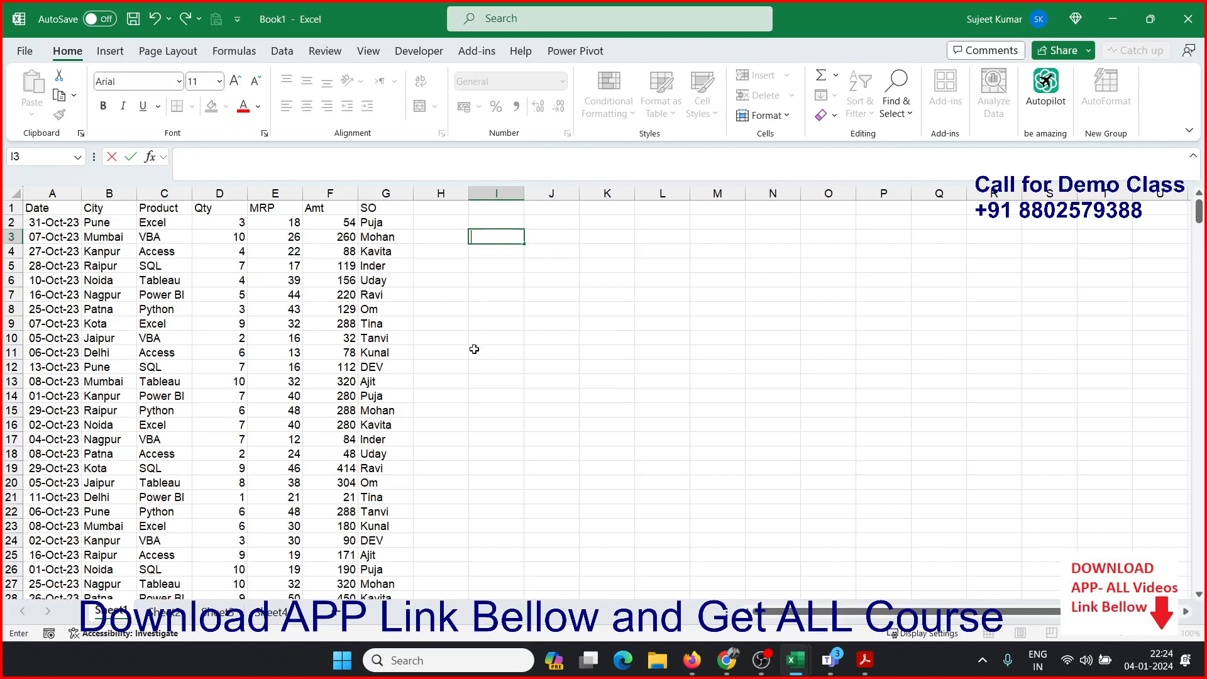
text(=py)
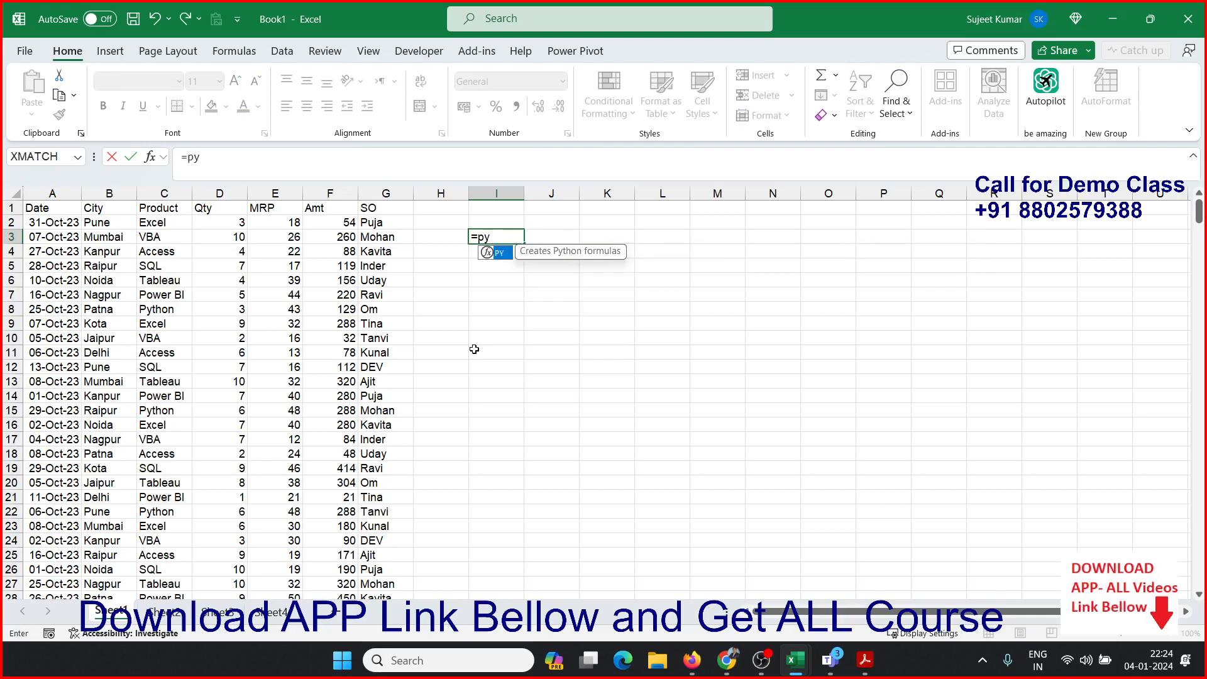
key(Tab)
text(d)
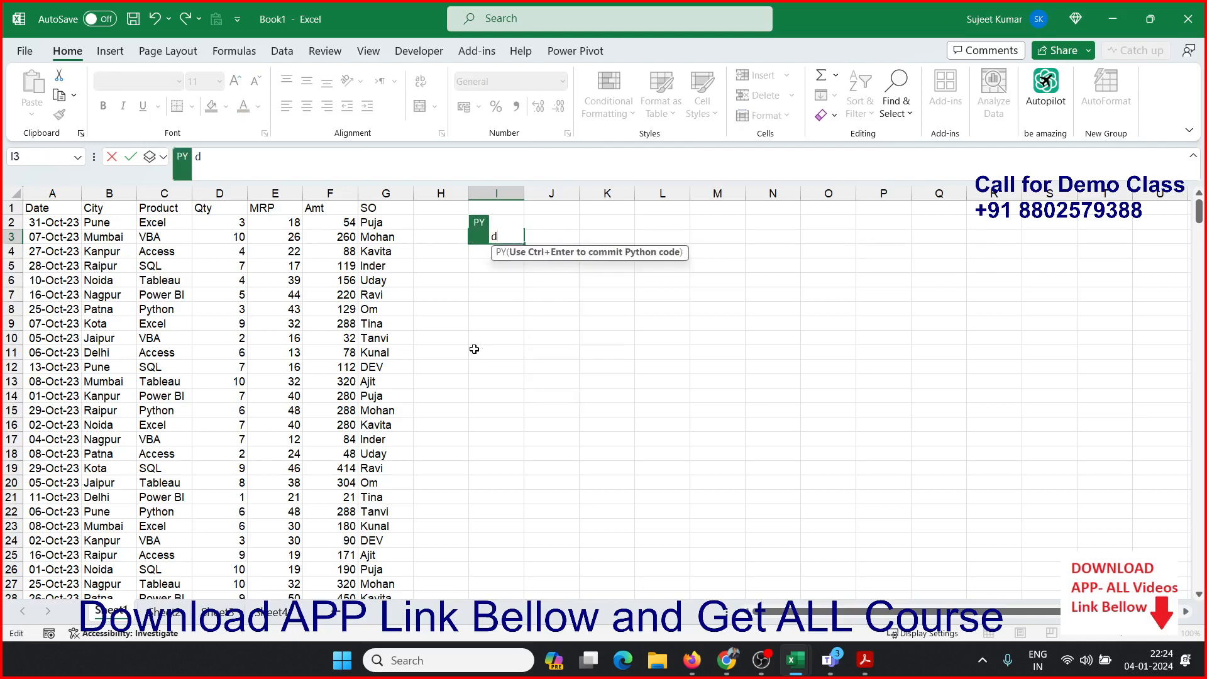
text(=)
- Assign the whole data range to d as d=xl("A1:G439", headers=True), with the trailing comma, and commit the formula
drag(66, 220, 57, 206)
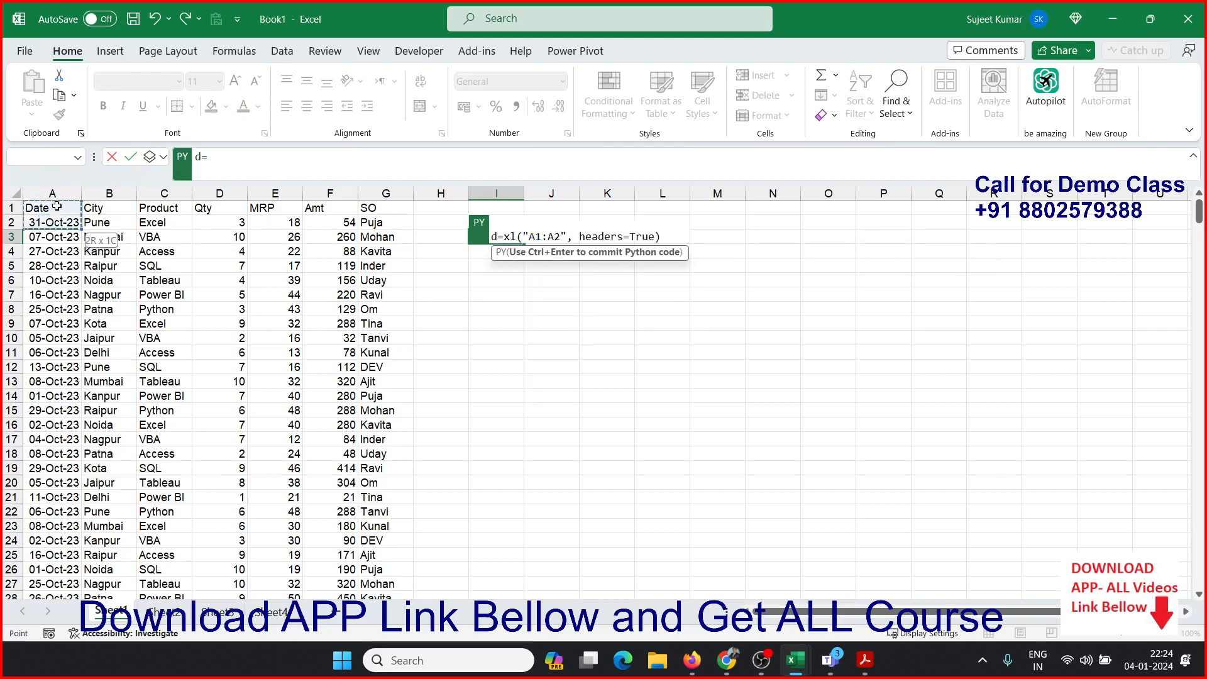
click(57, 206)
key(ctrl+shift+Right)
key(ctrl+shift+Down)
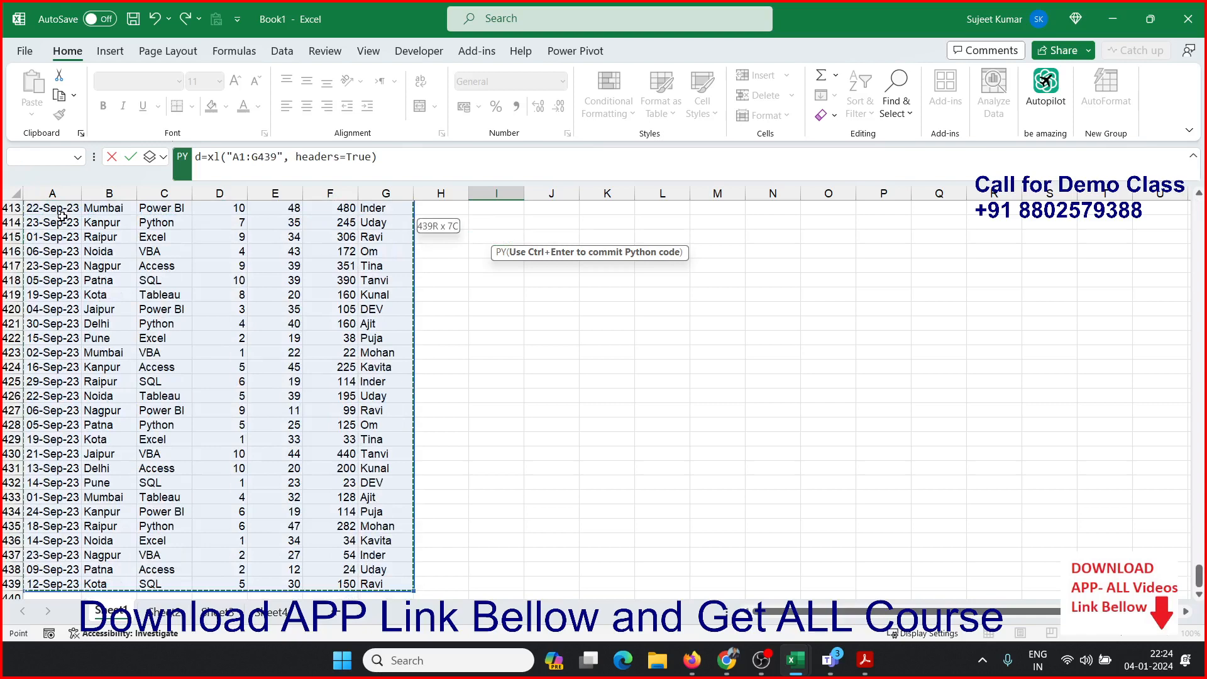
text(,)
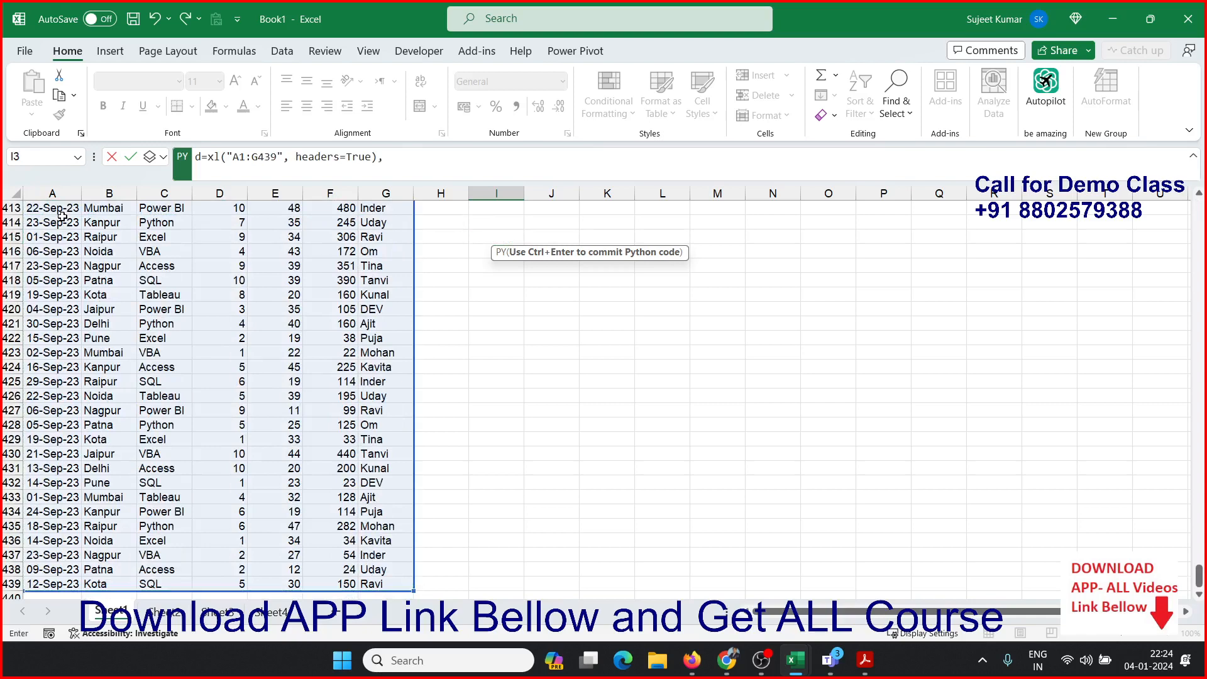
key(ctrl+Return)
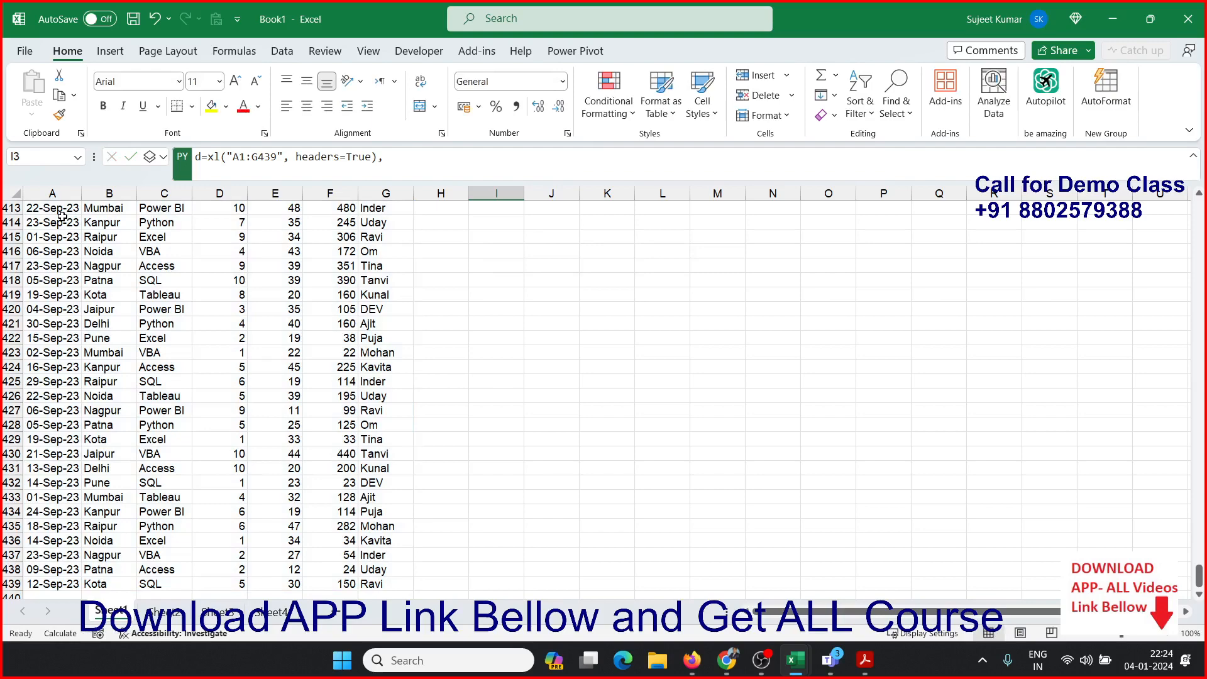
- Add a new worksheet after Sheet4
scroll(207, 251, up, 20)
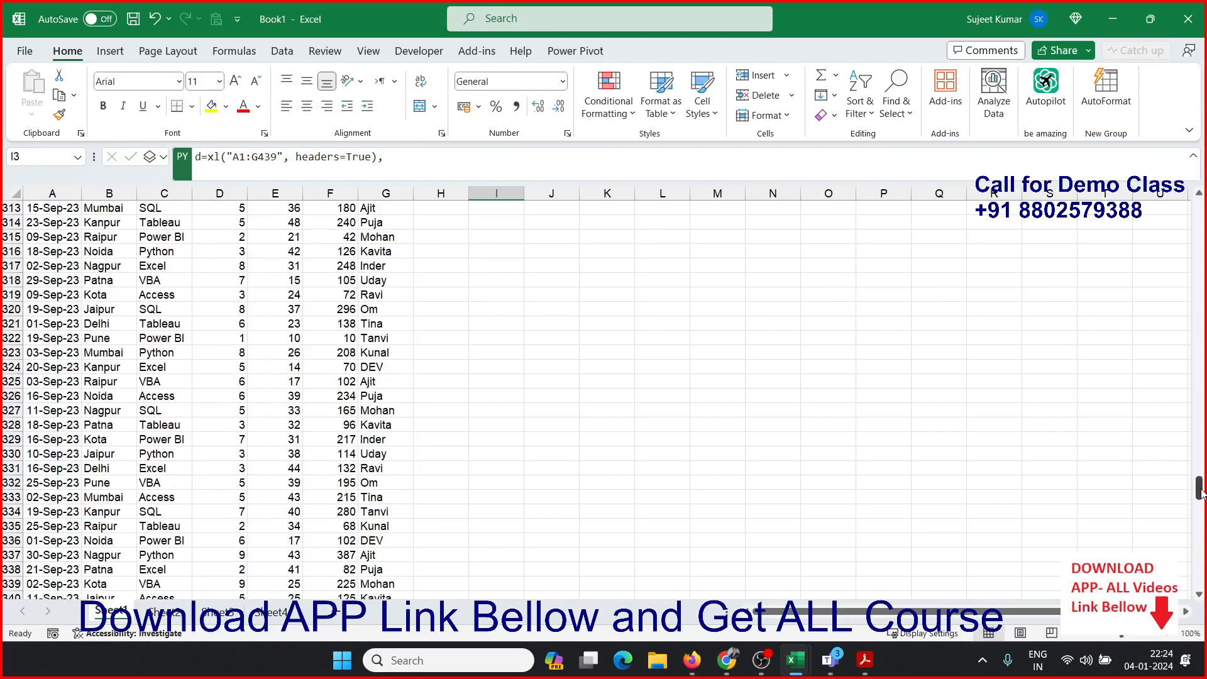
drag(1199, 491, 1199, 207)
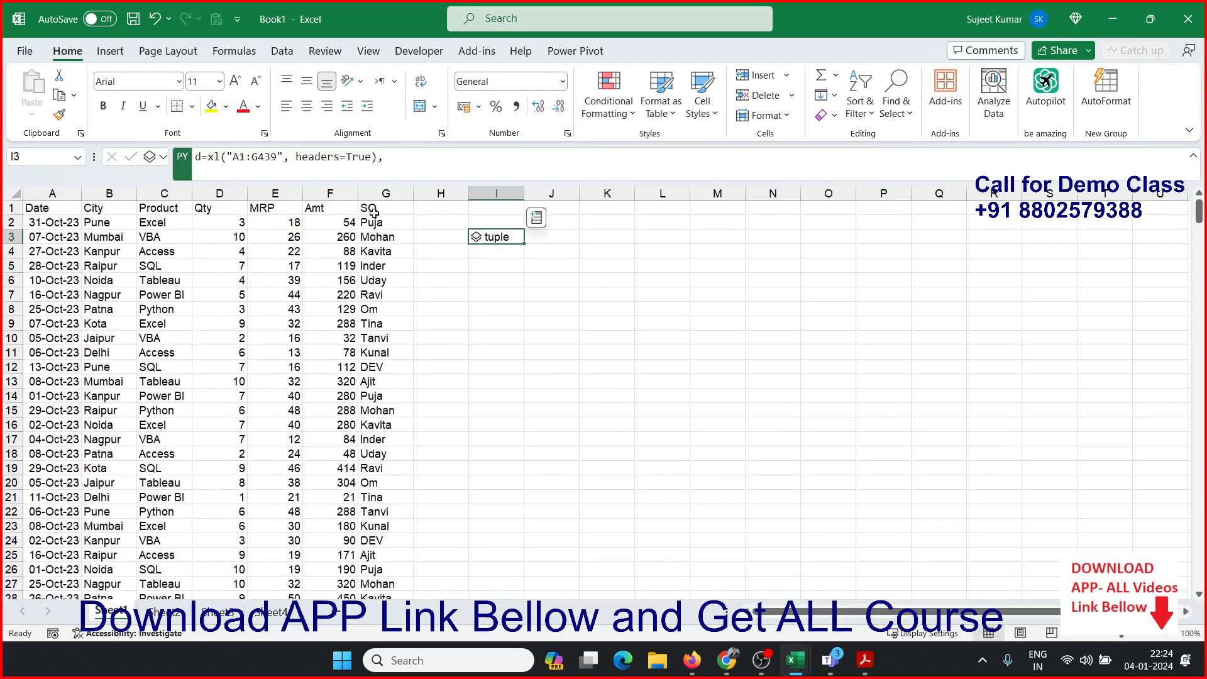
click(270, 612)
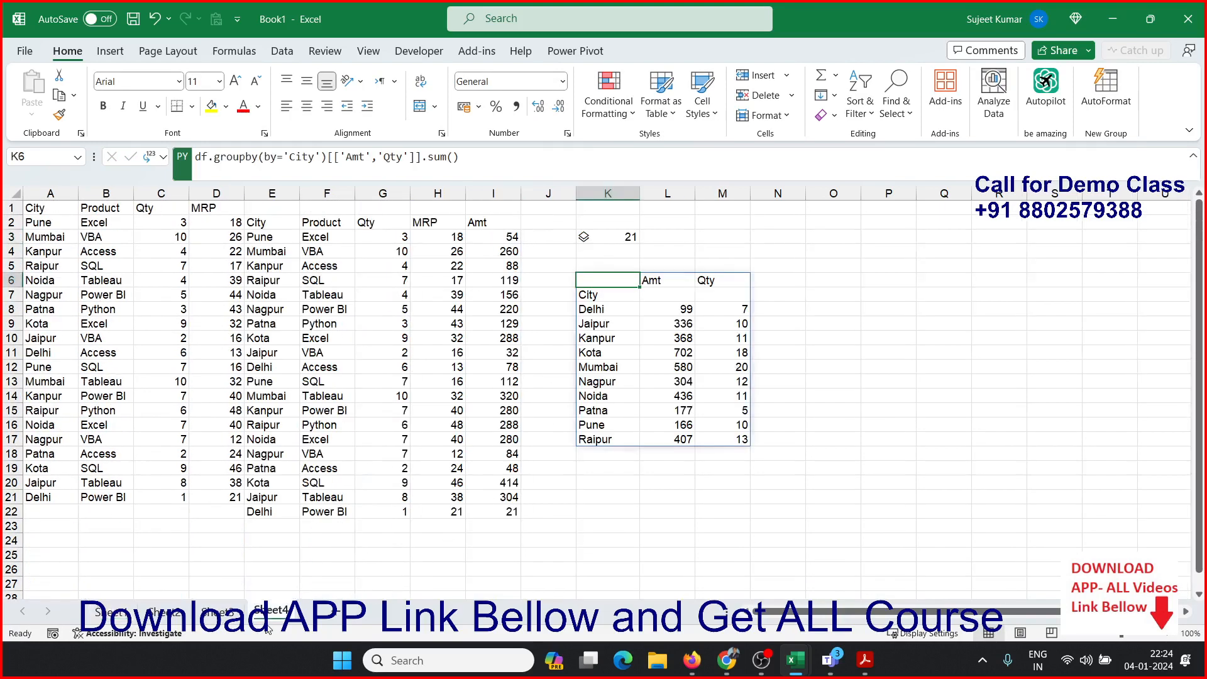
click(338, 613)
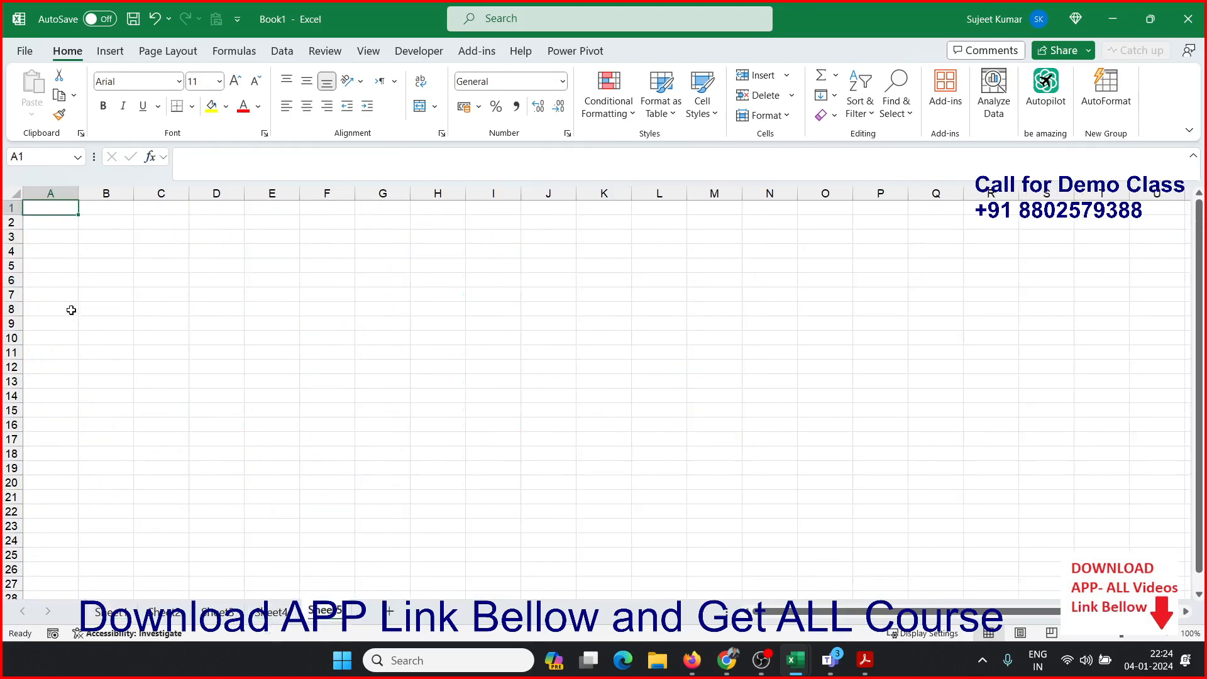
- Start a Python formula in cell A2 of the new sheet with d.group('City')
click(70, 223)
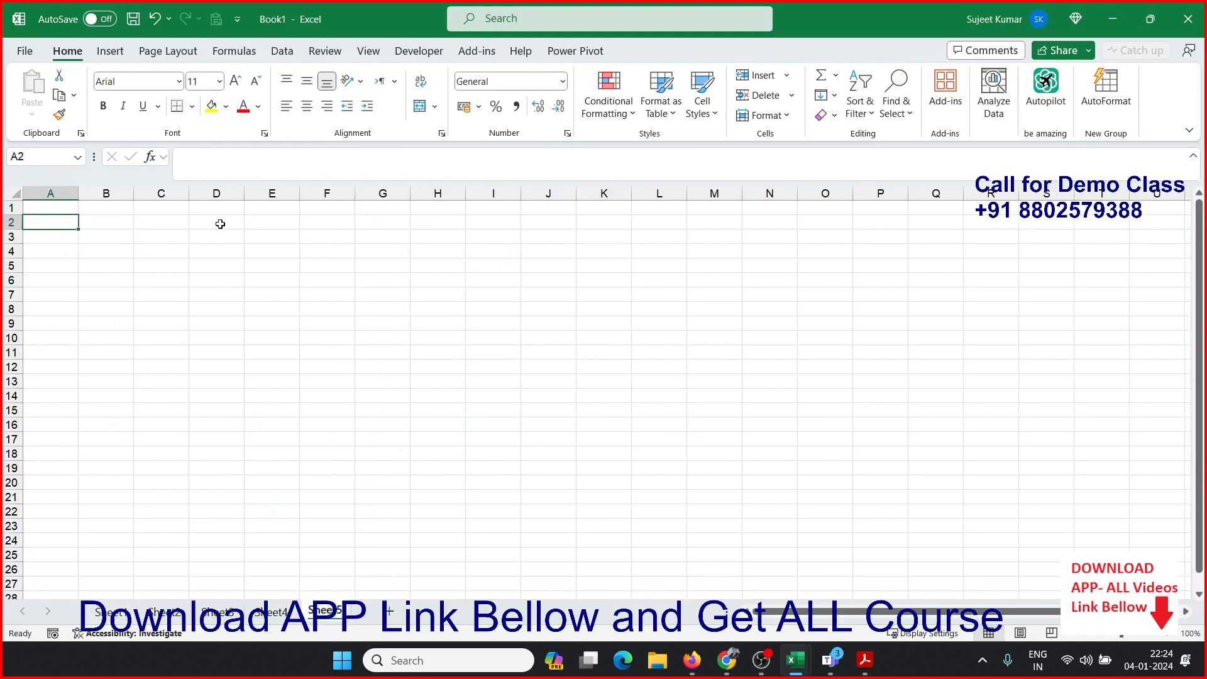
text(=)
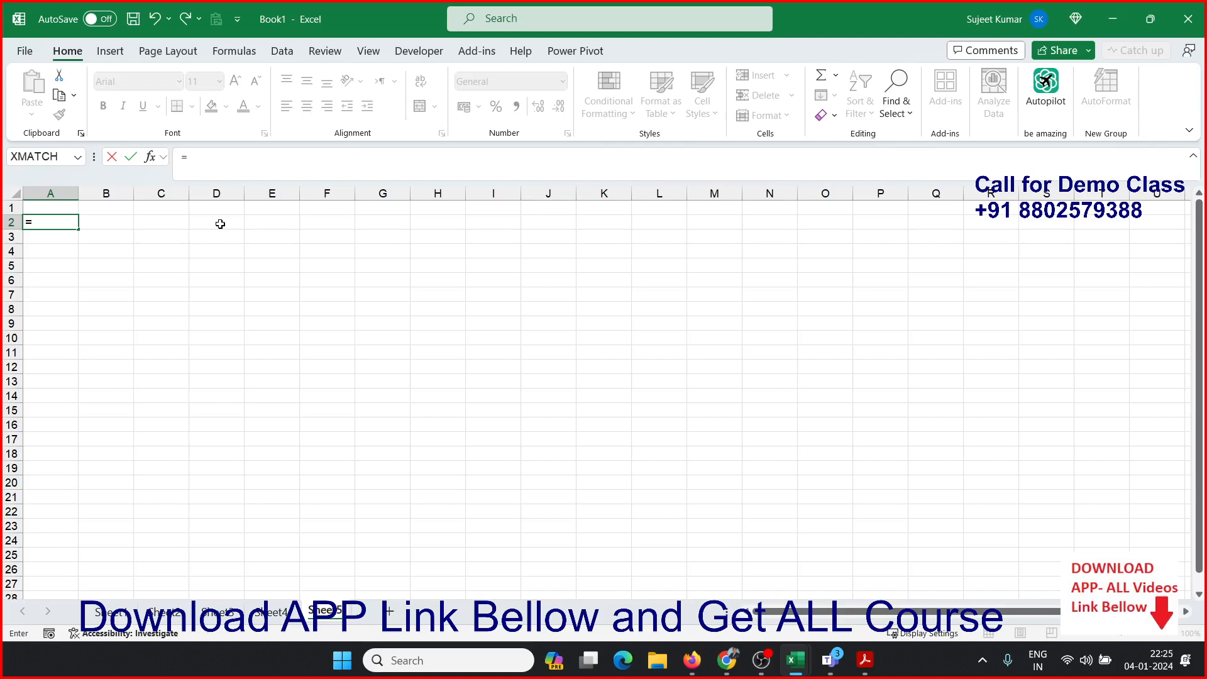
text(py)
key(Tab)
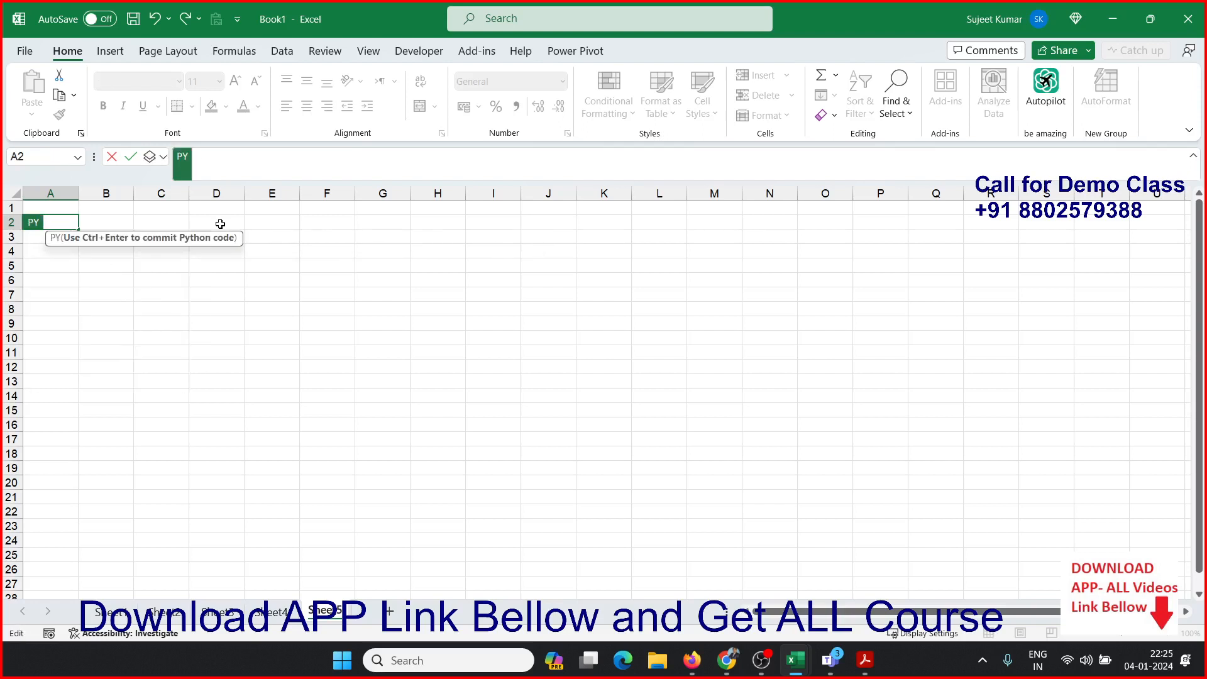
text(d.group)
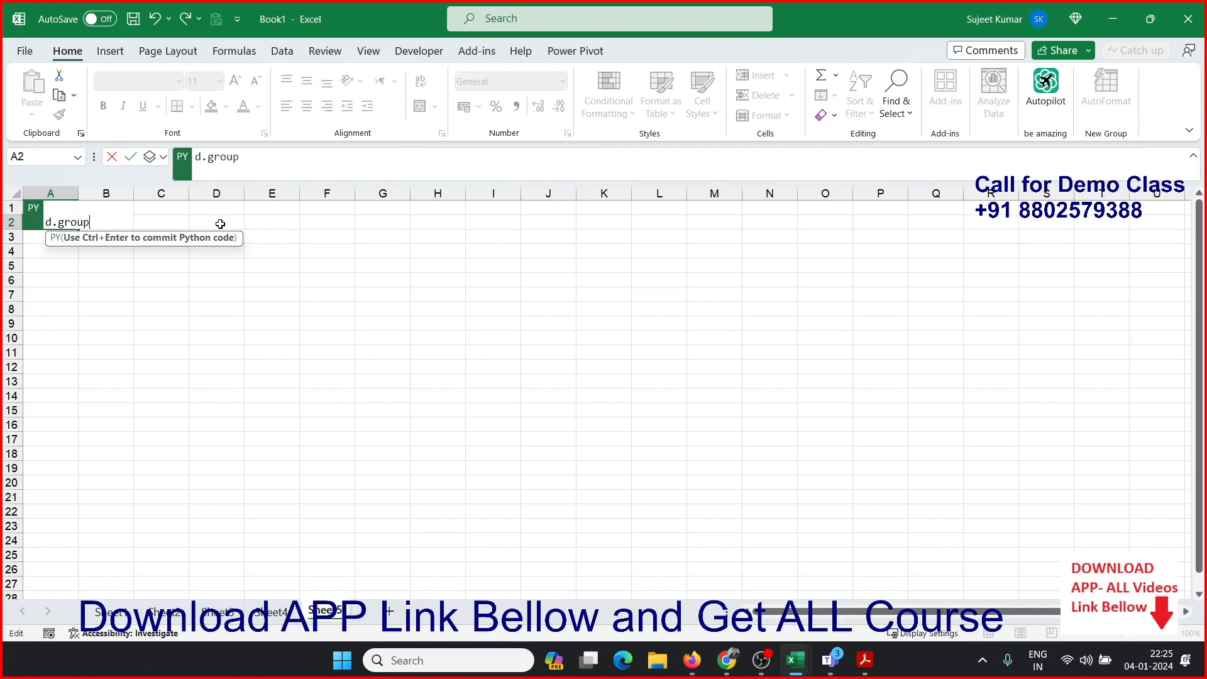
text(()
text('City)
text(')
text())
- Complete A2's Python formula with [['Qty']].sum(), commit it, and autofit column A
text([[]])
text('Qty)
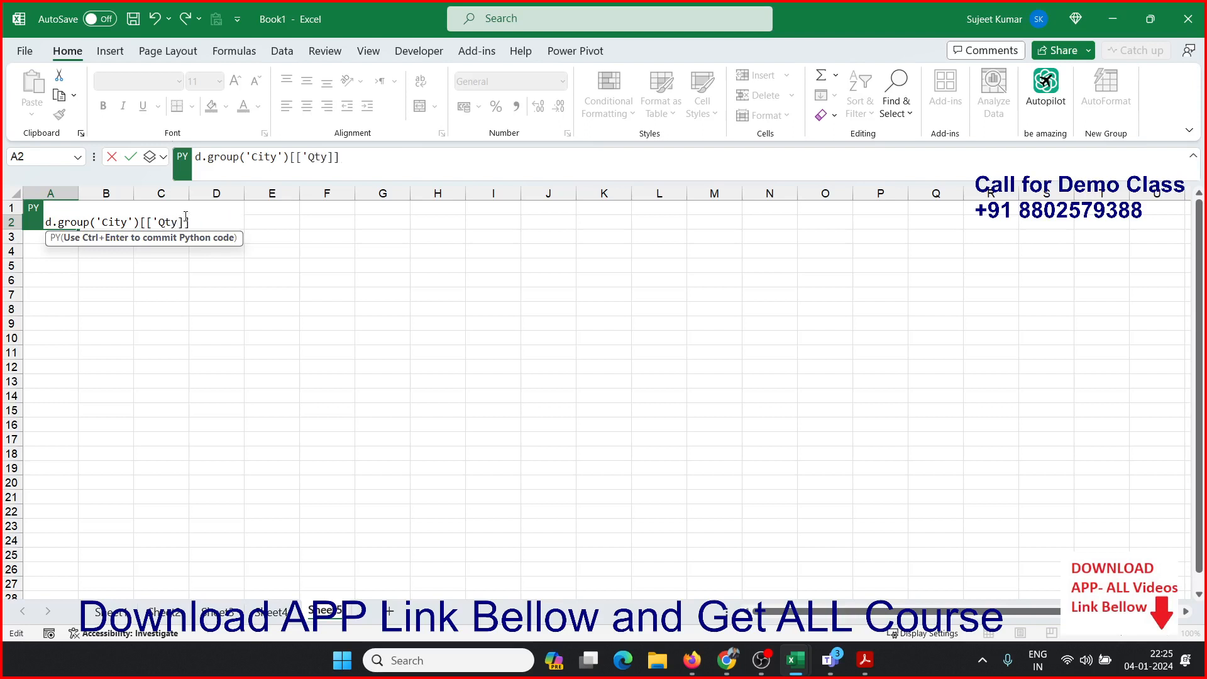
text(')
text(.sum())
key(ctrl+Return)
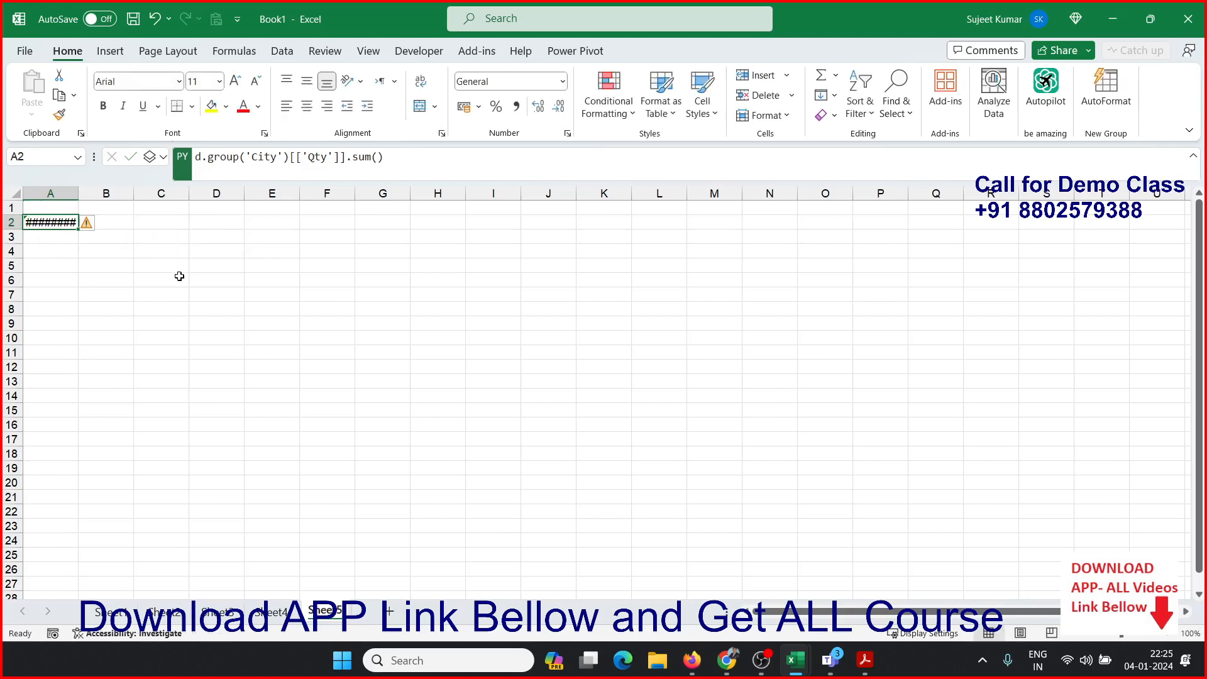
double_click(79, 194)
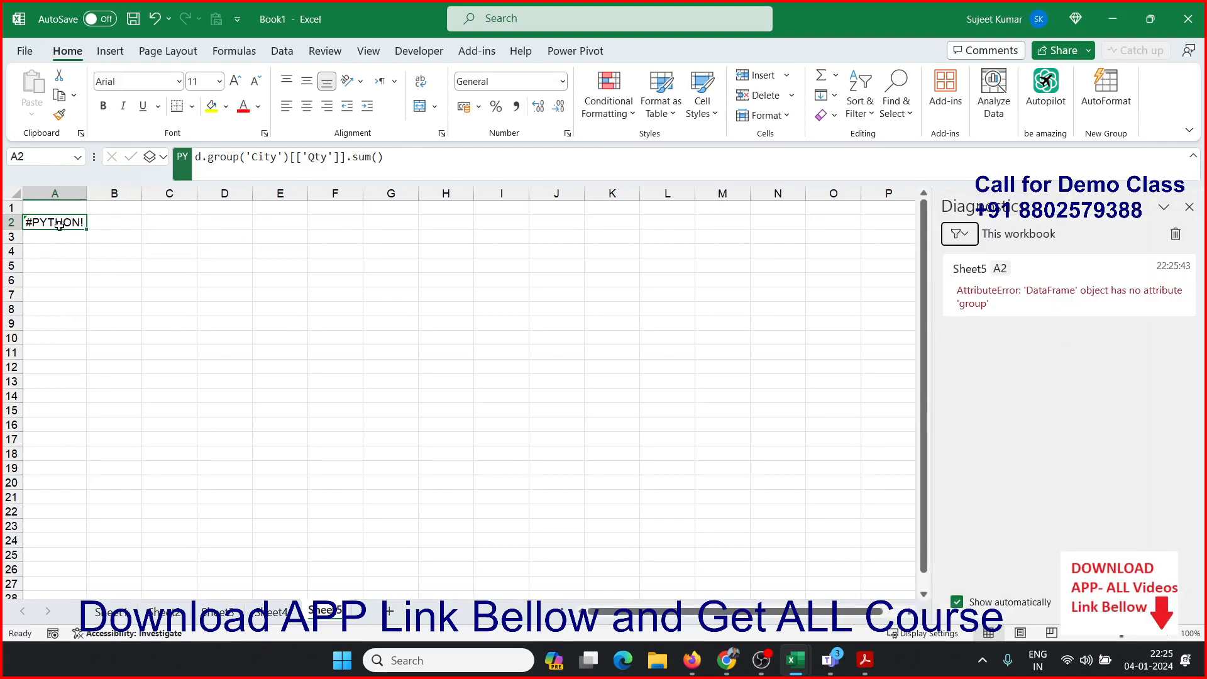
- Correct A2's Python formula to d.groupby('City')[['Qty']].sum() and output the result as Excel values
click(59, 223)
double_click(59, 223)
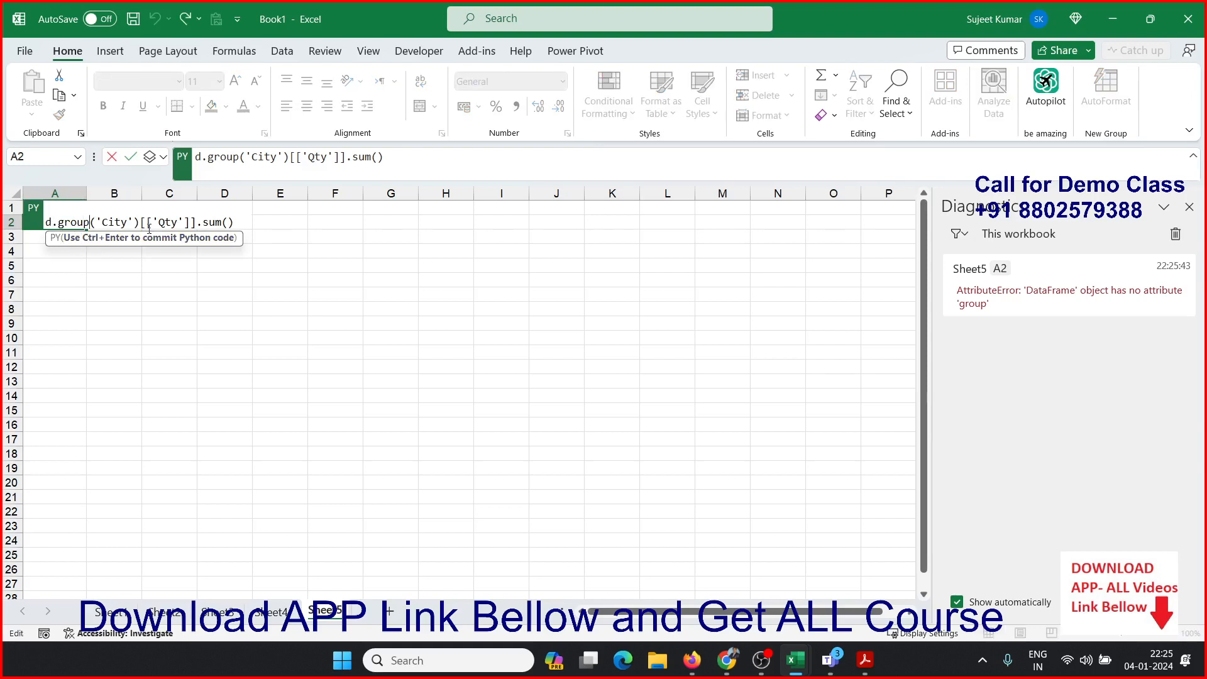
text(by)
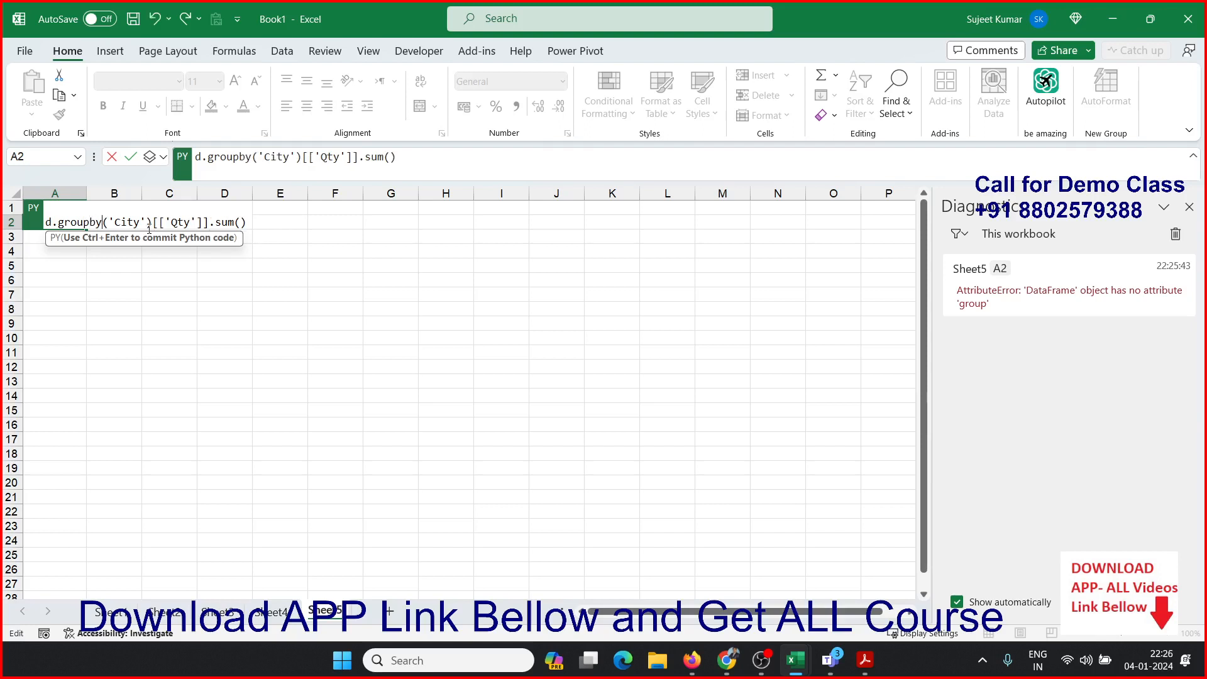
key(ctrl+Return)
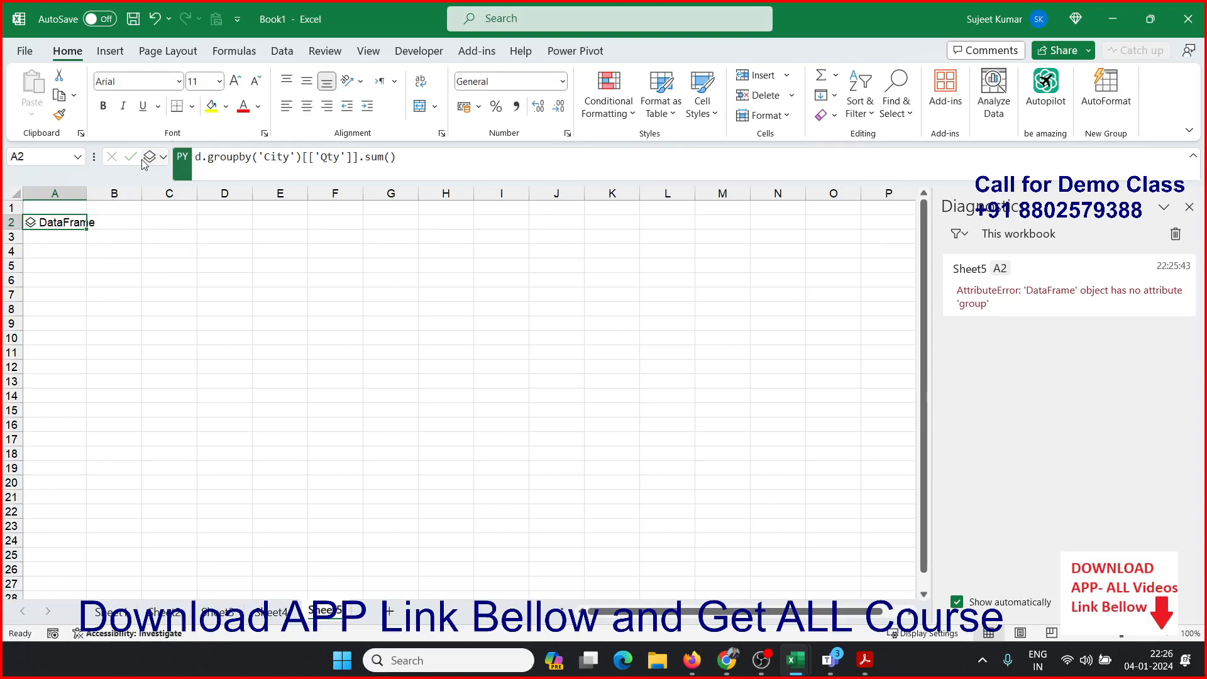
click(164, 159)
click(185, 225)
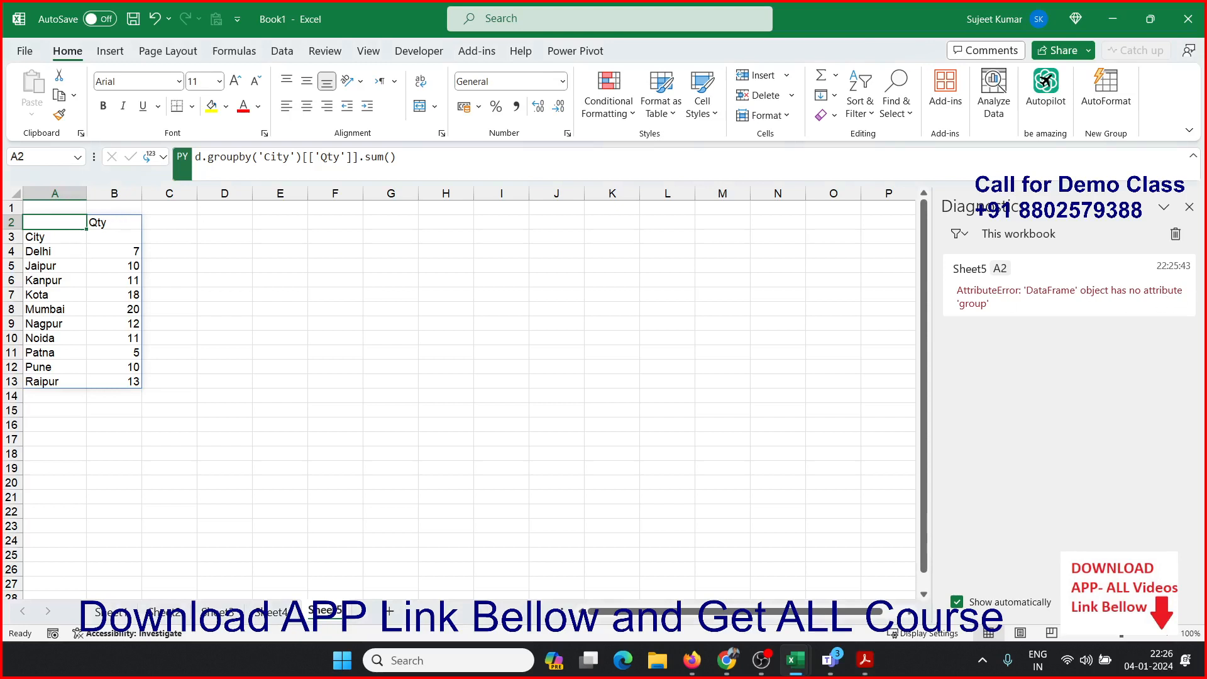
key(alt+Tab)
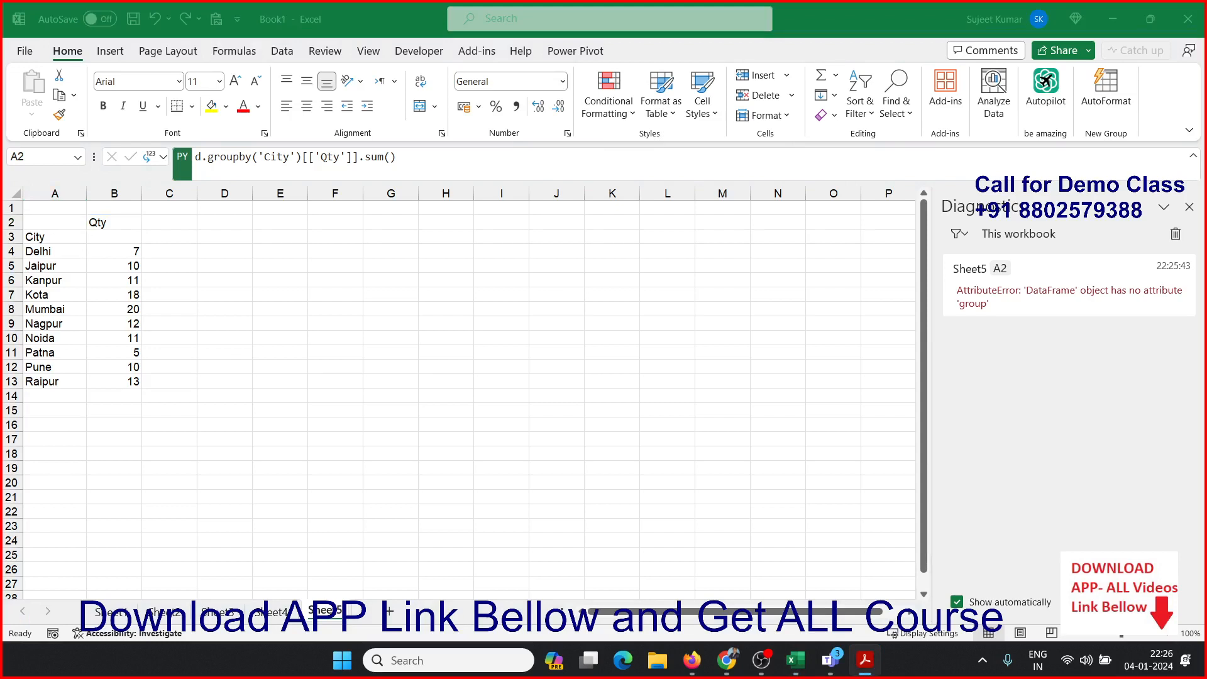
click(52, 230)
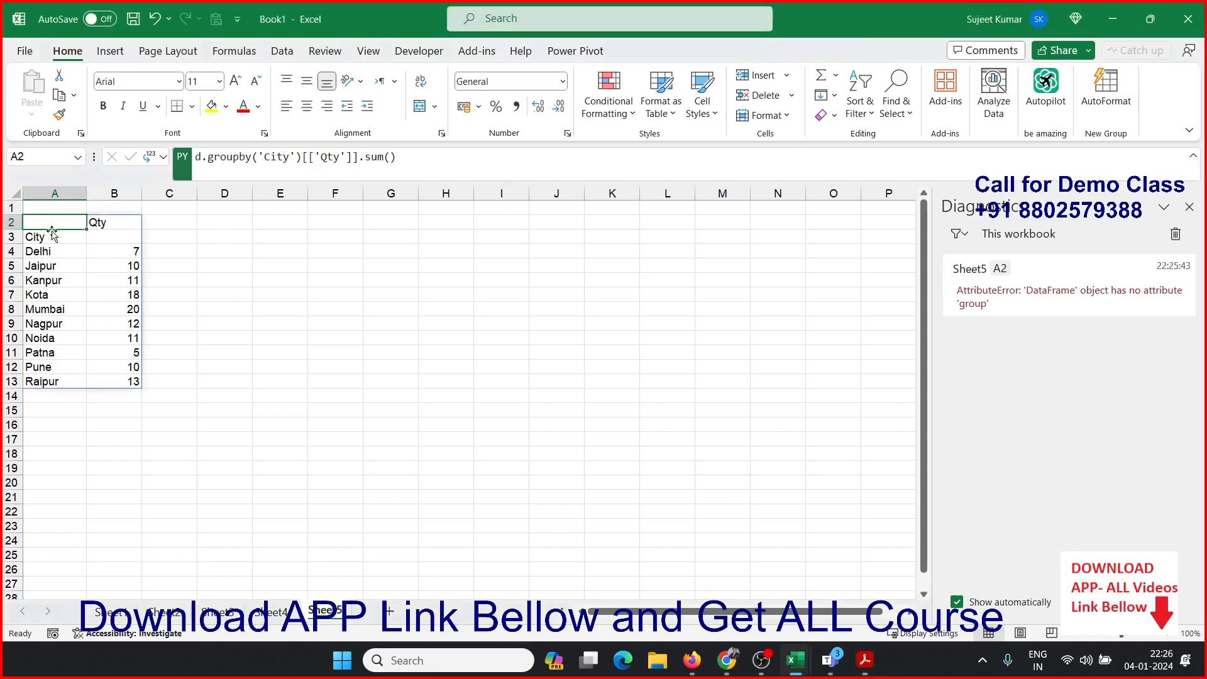
click(292, 260)
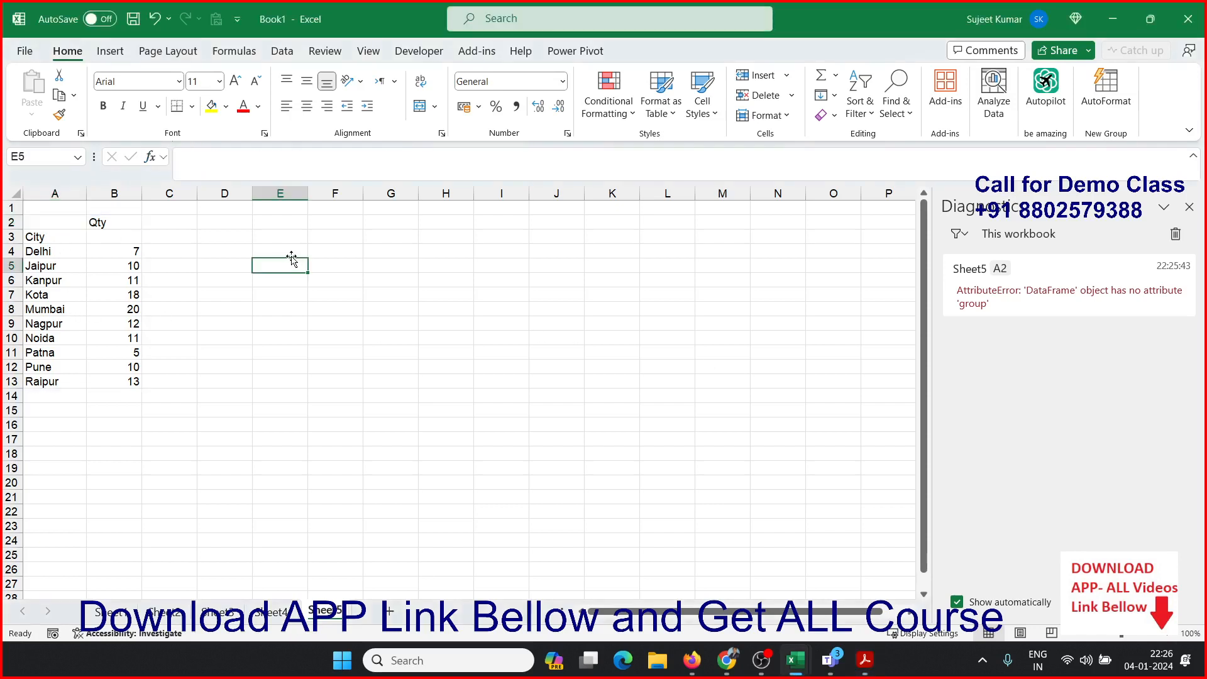
- Insert the line import matplotlib.pyplot as plt above the groupby statement in A2's Python code, leaving a blank line between them
double_click(43, 223)
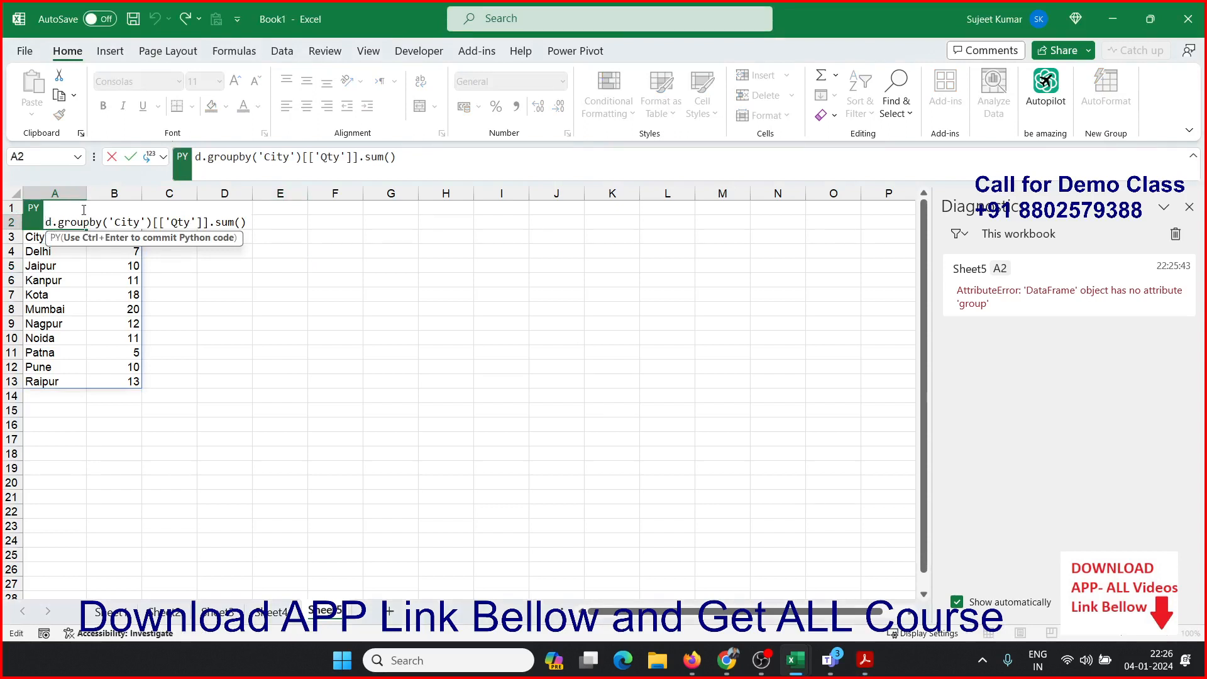
key(Return)
key(Return)
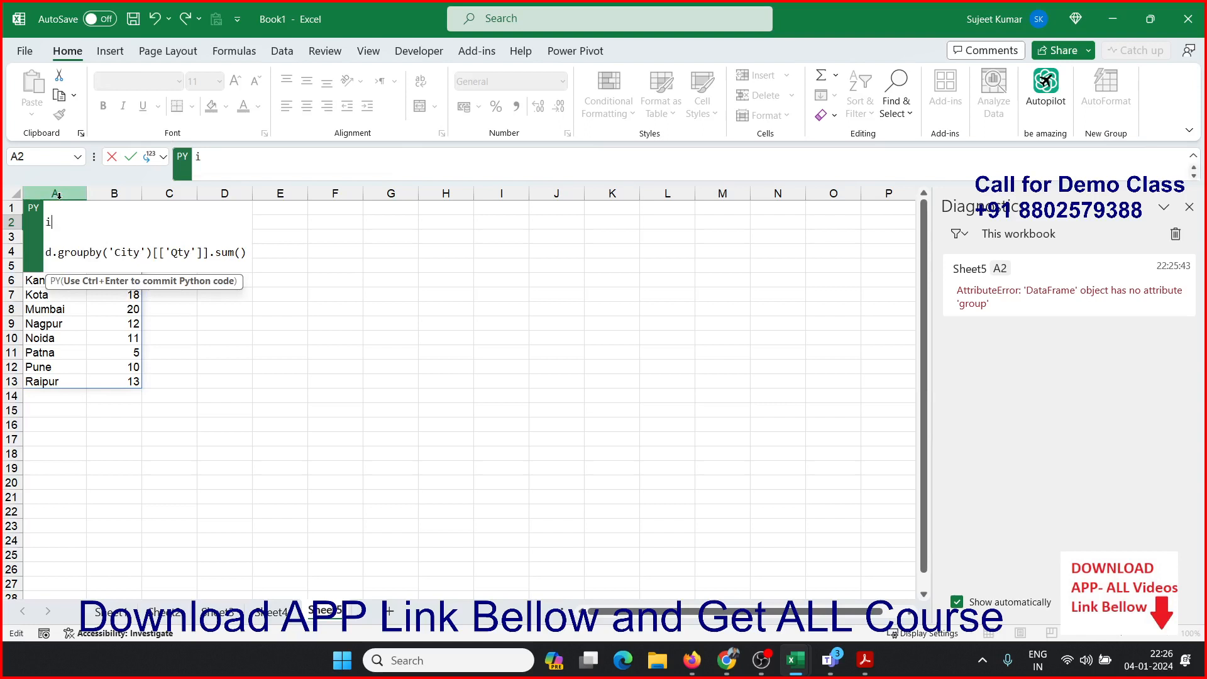
text(import matplo)
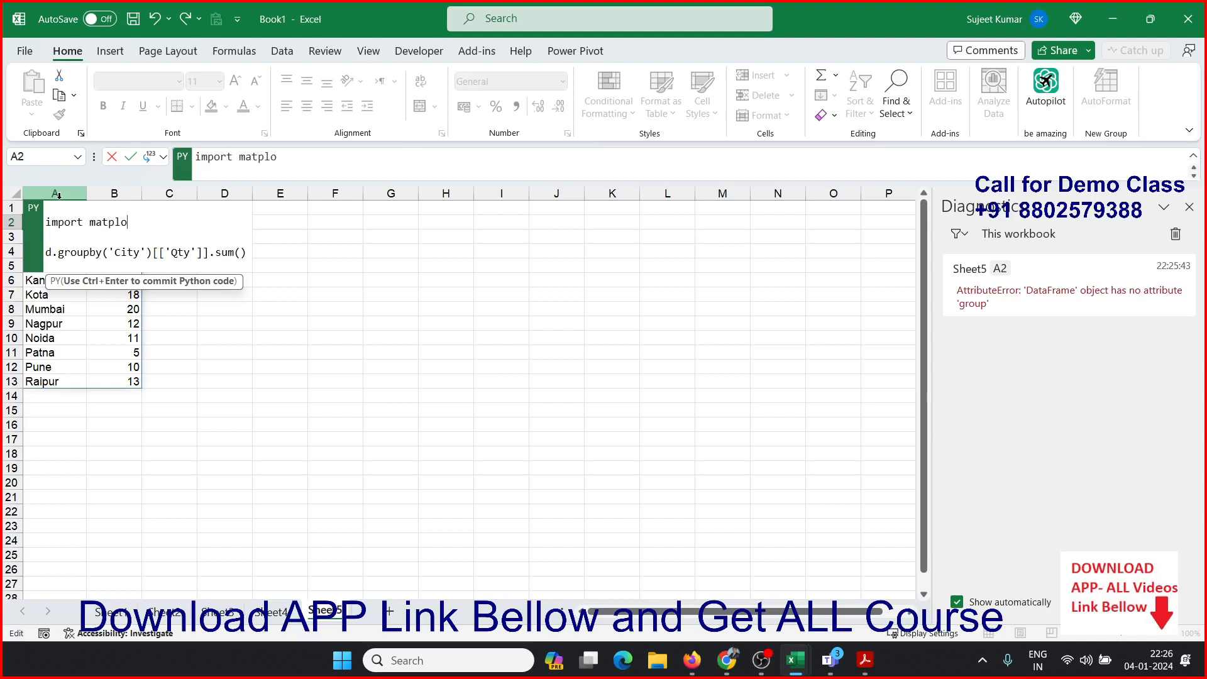
text(tlib.pyplot)
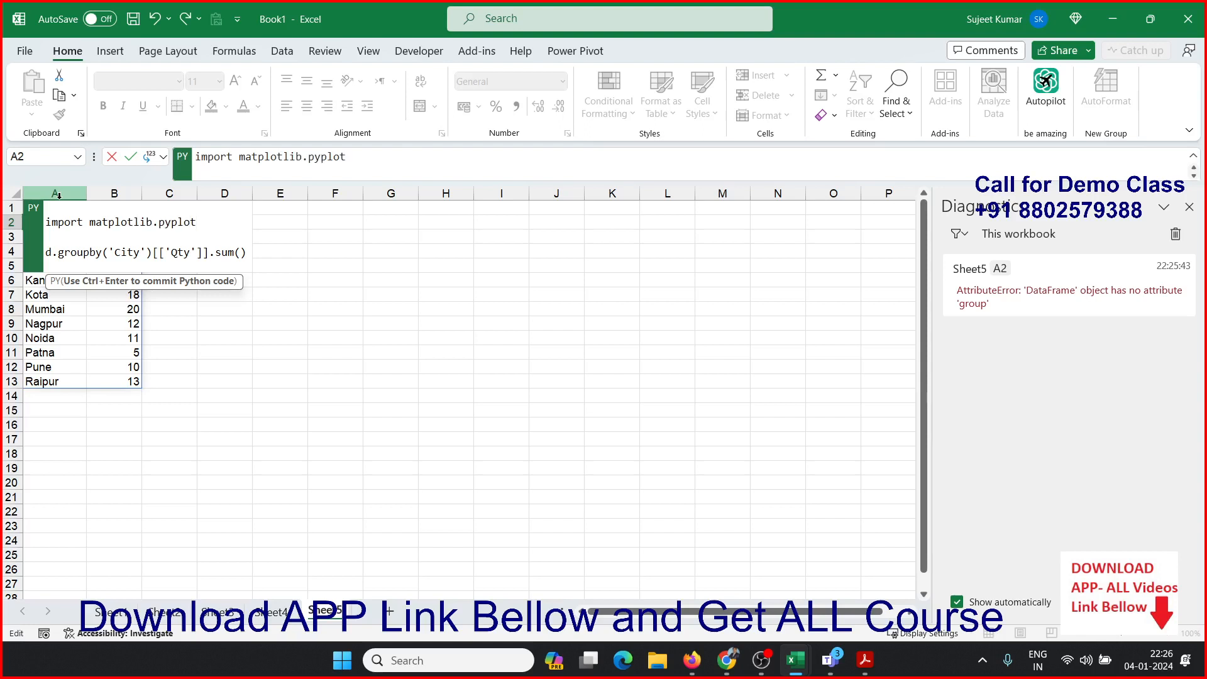
text( as plt)
- Add the line plt.bar(d['City']],d['Sales']) below the groupby statement in A2's Python code and commit it
click(251, 253)
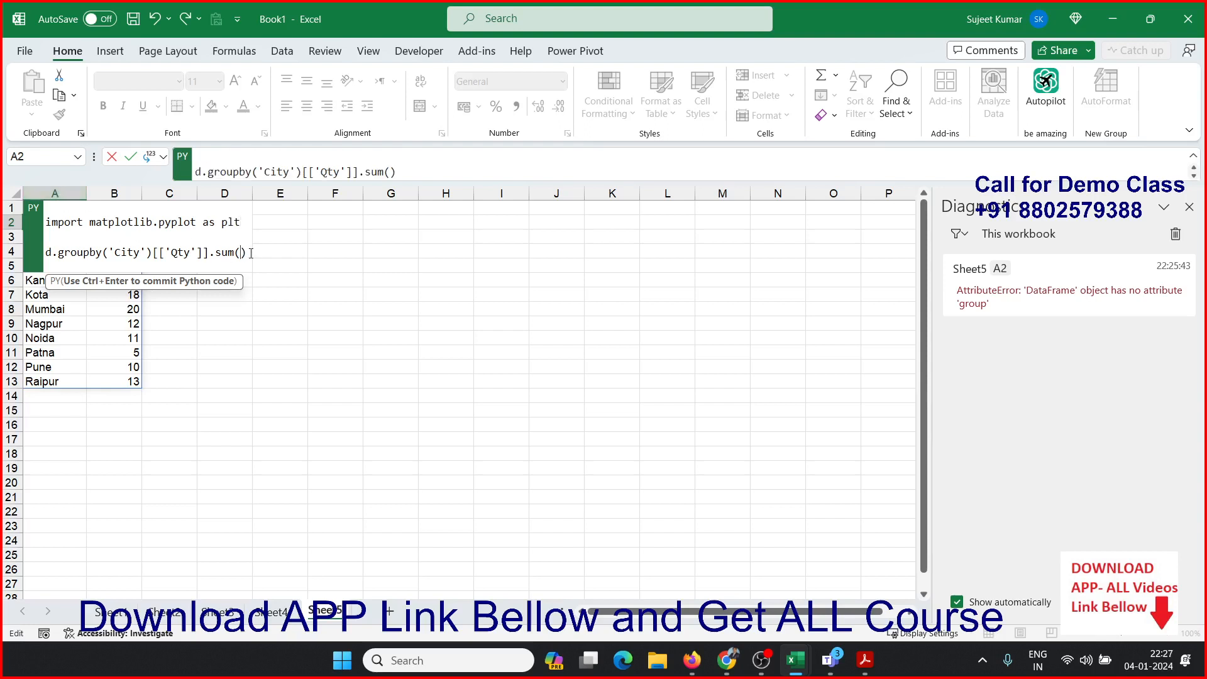
key(Return)
key(Return)
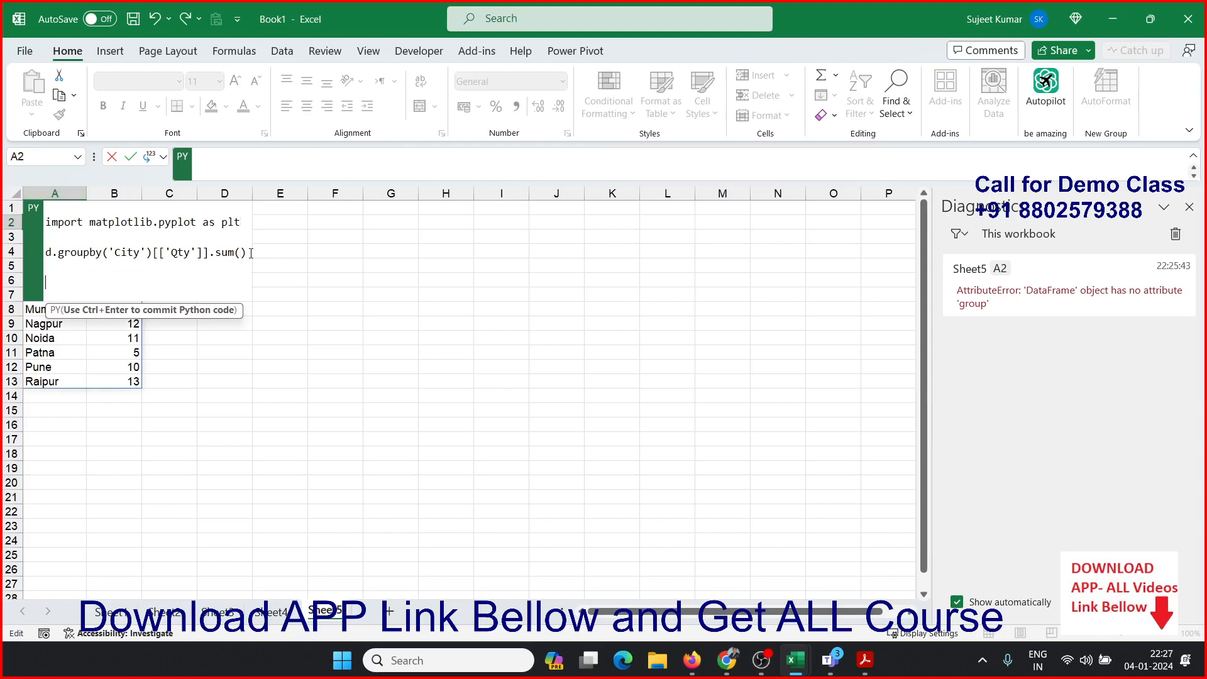
text(plt.bar)
text((d)
text([)
text('City)
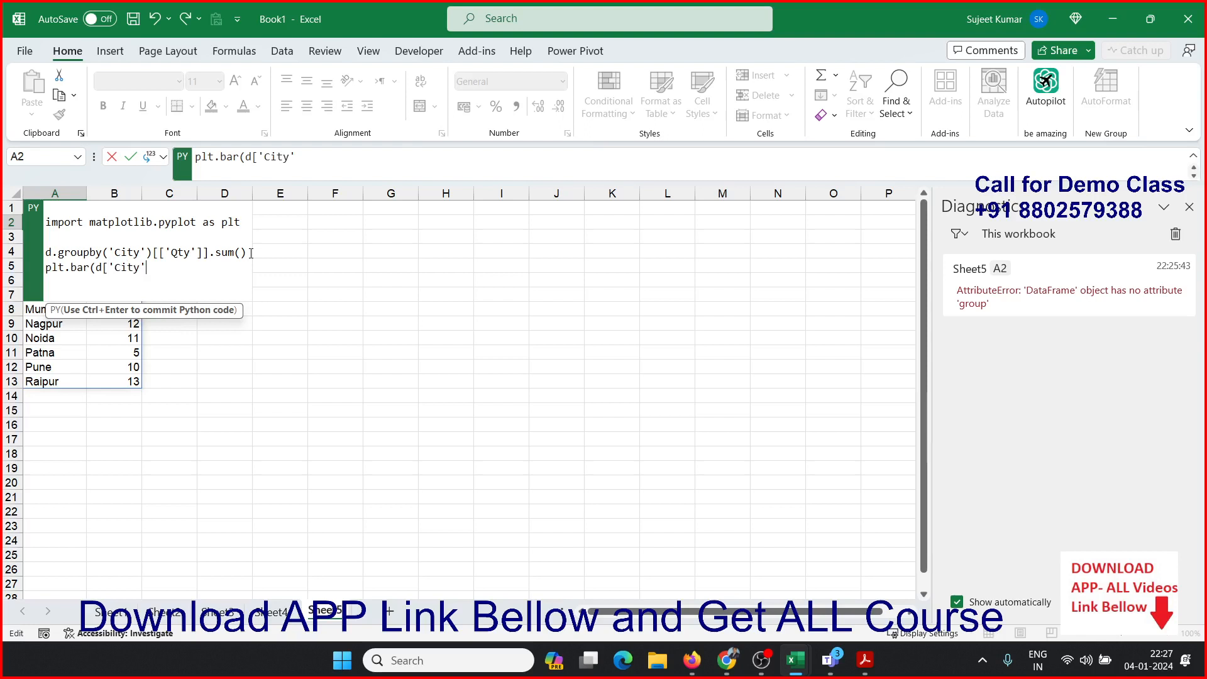
text(']],d)
text(['Sales)
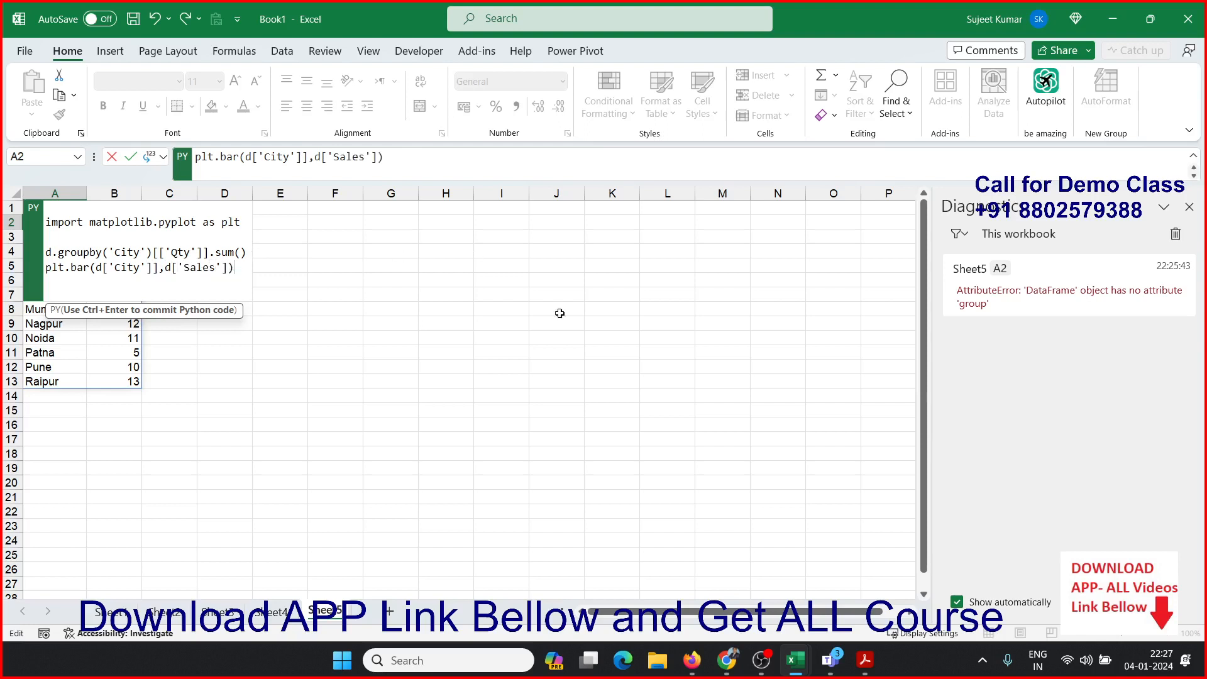
key(ctrl+Return)
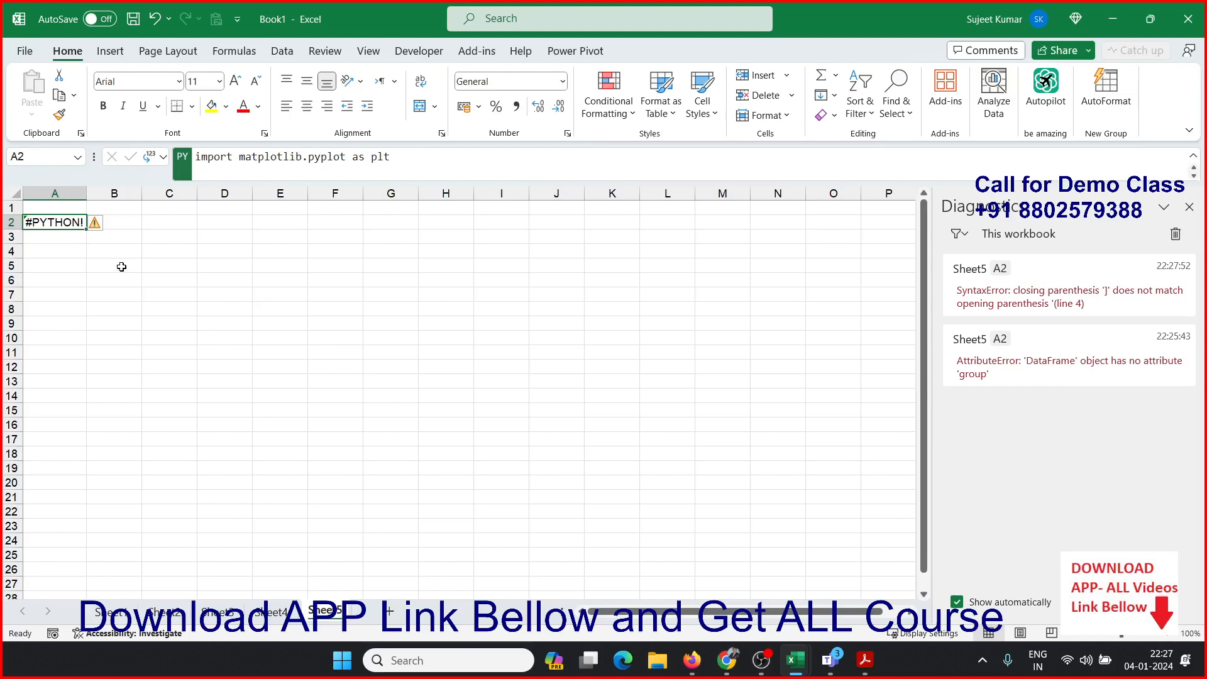
- Remove the extra closing bracket after d['City'] in A2's plt.bar line and commit the code
double_click(69, 221)
click(203, 270)
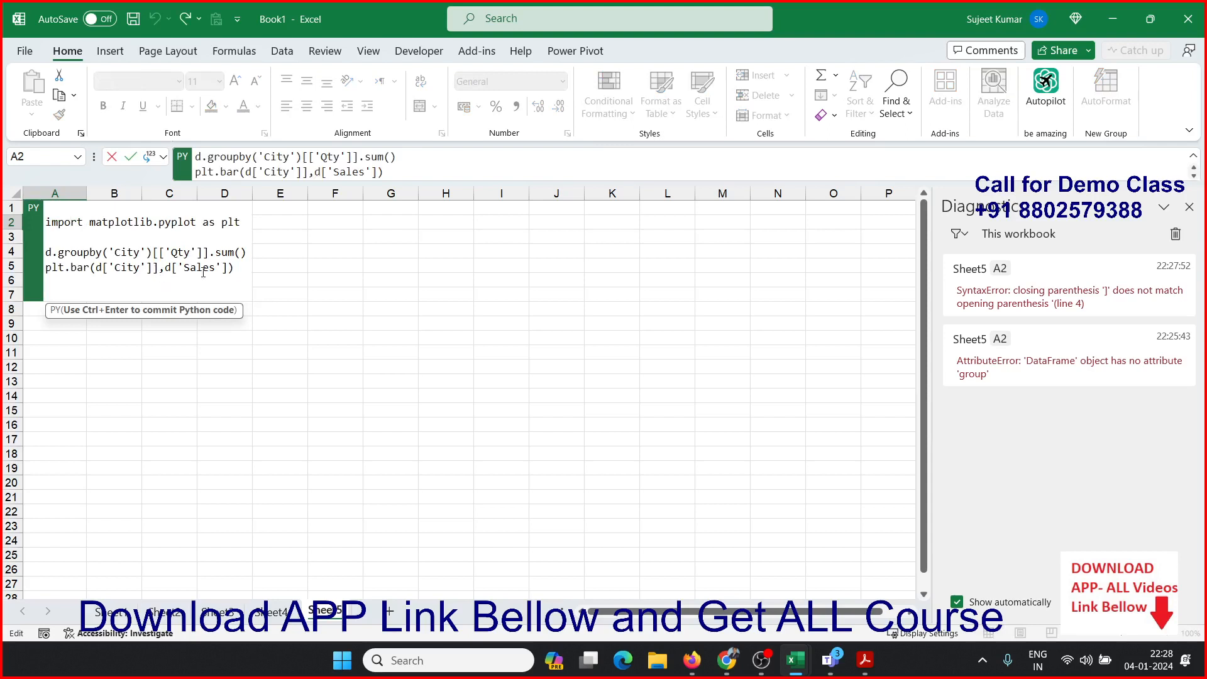
key(BackSpace)
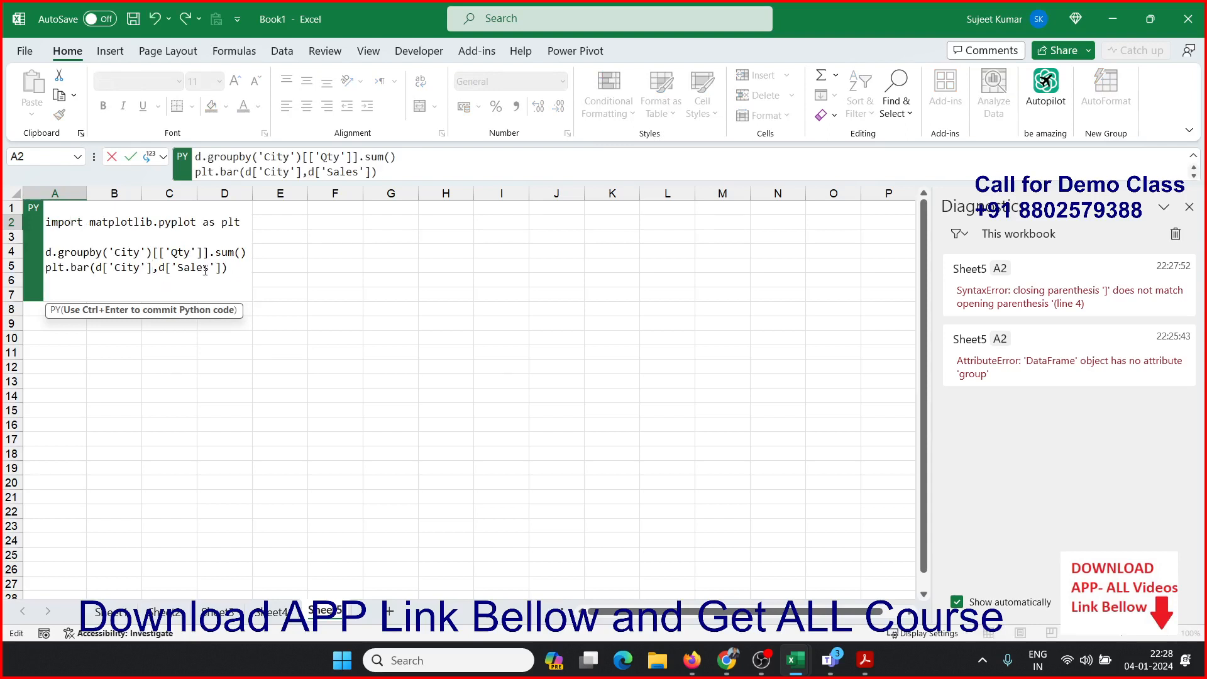
key(ctrl+Return)
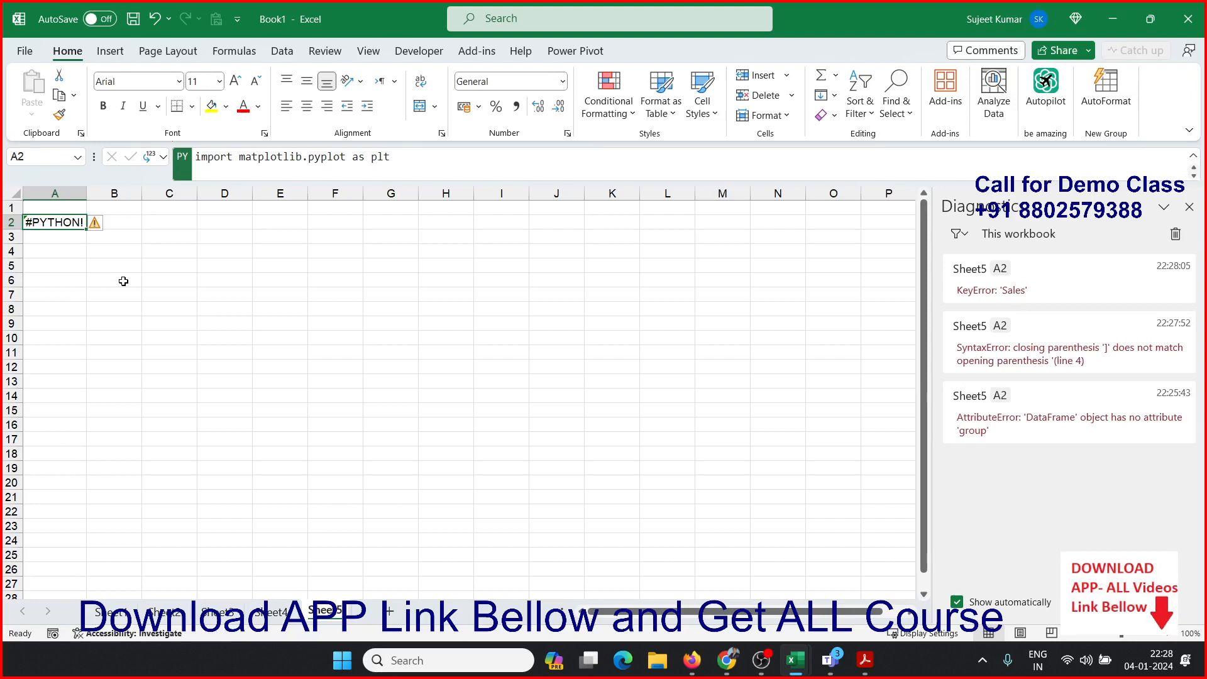
- Replace 'Sales' with 'Qty' in the plt.bar line of A2's Python code and commit it
click(55, 237)
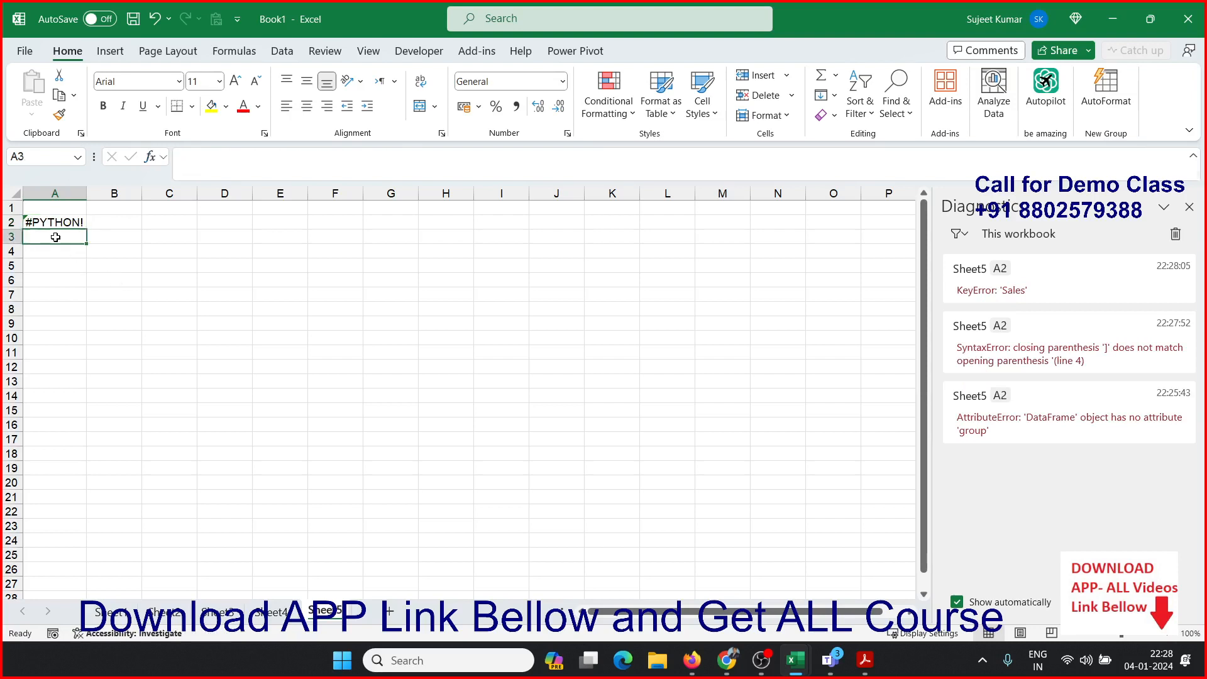
click(58, 220)
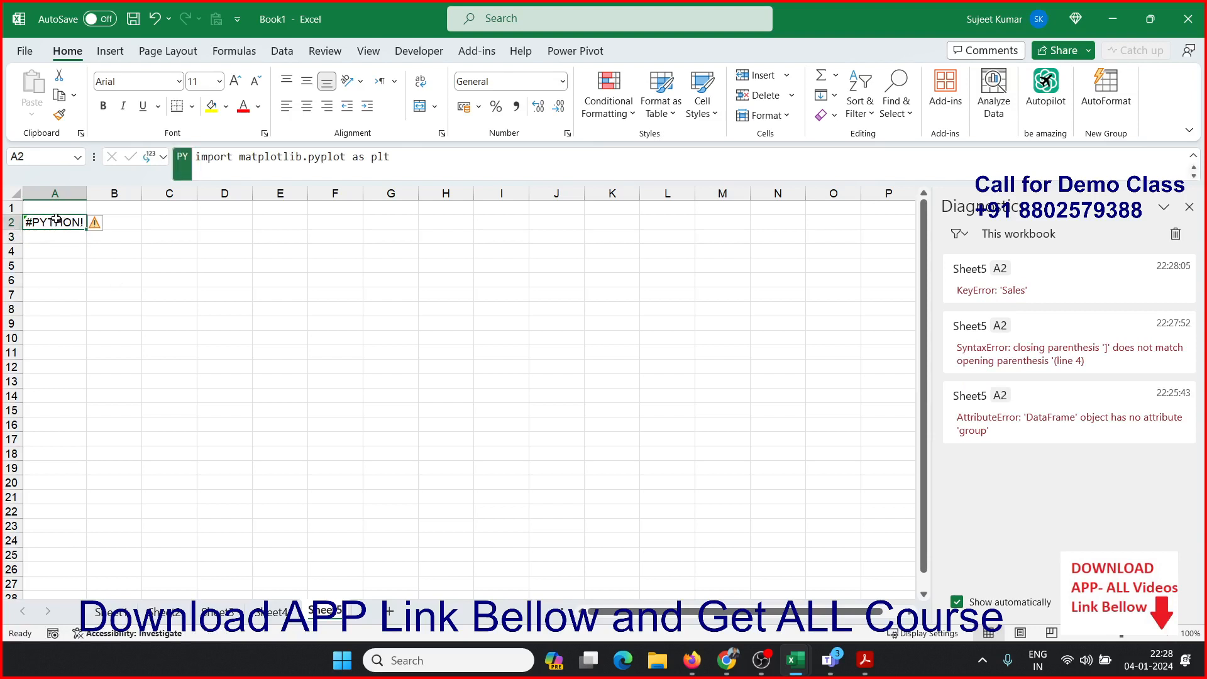
double_click(56, 220)
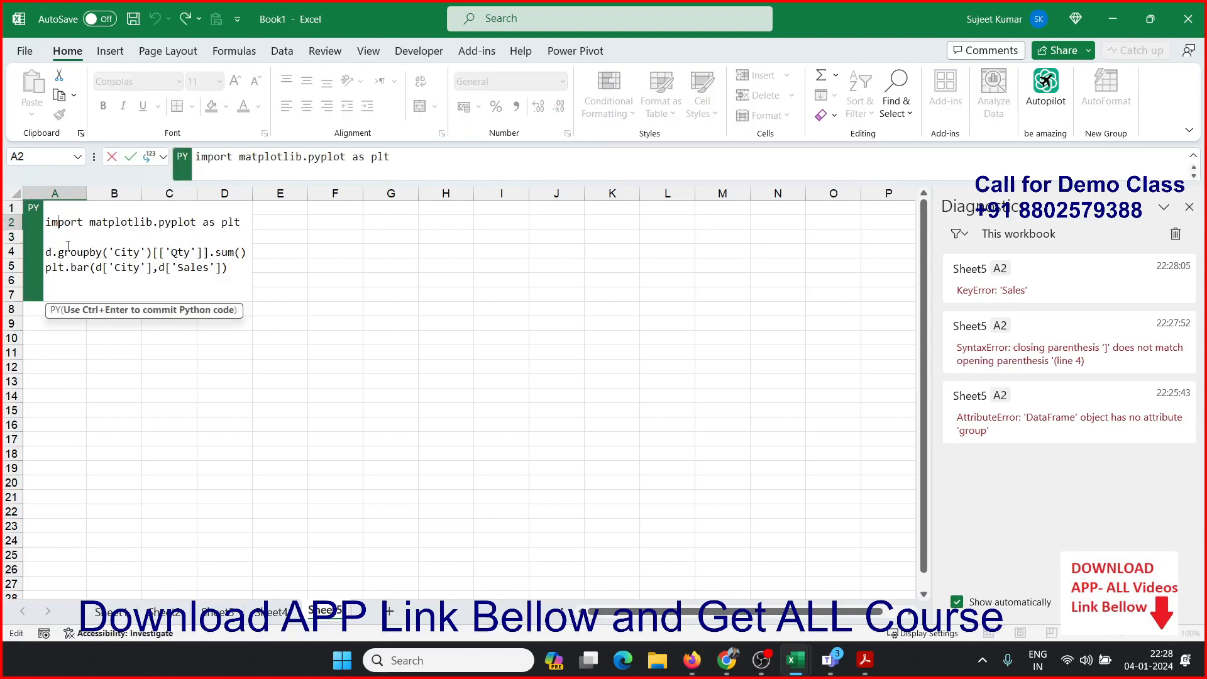
click(179, 267)
key(Delete)
key(Delete)
key(Delete)
key(Delete)
key(Delete)
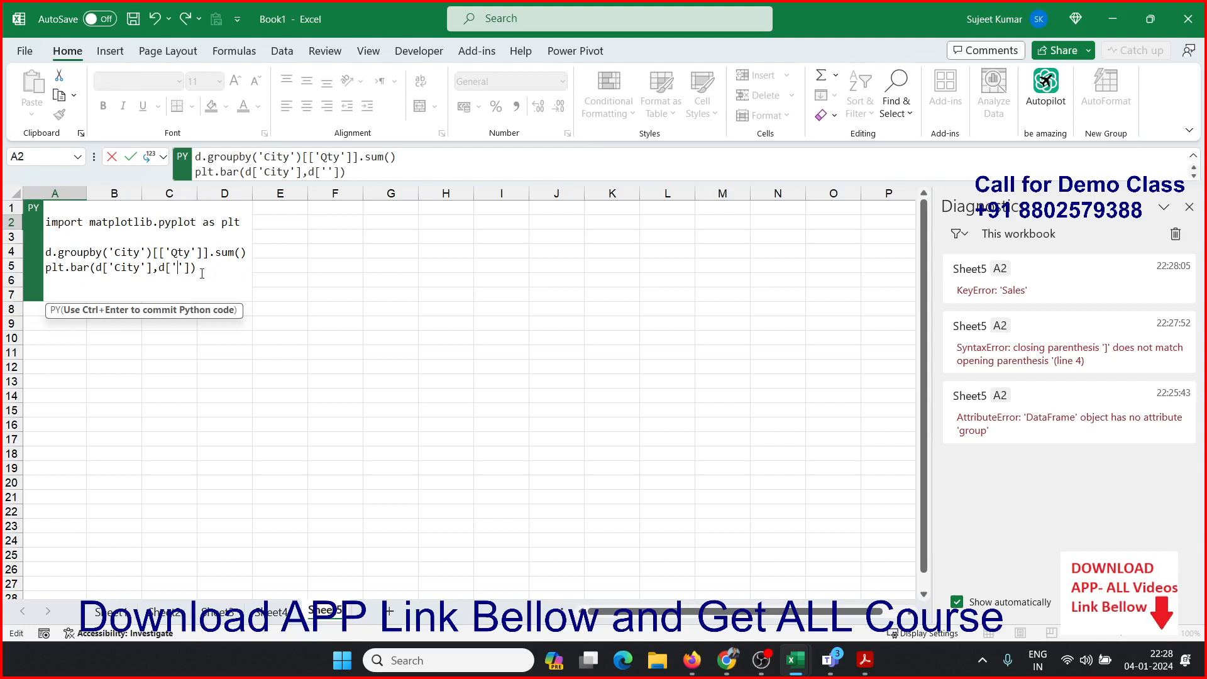
text(Qty)
key(ctrl+Return)
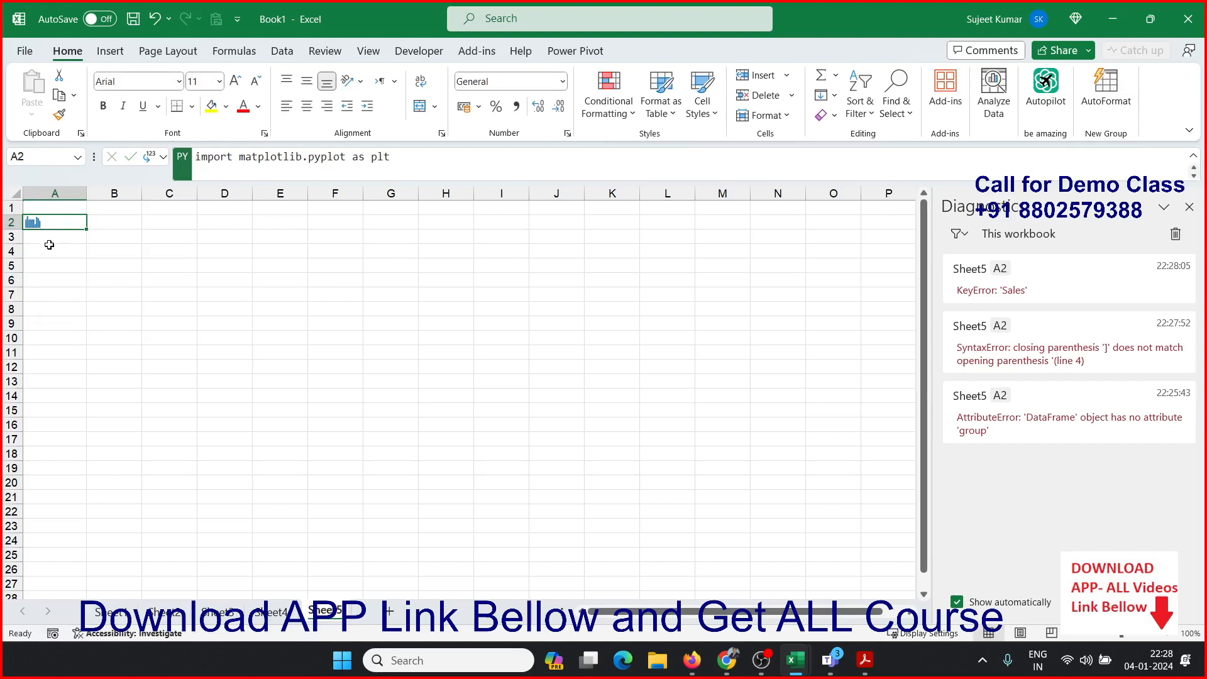
- Create a floating reference picture of A2's bar plot, move it to start at column C, and enlarge it to about 13.4 by 24.3 cm
mouse_move(44, 224)
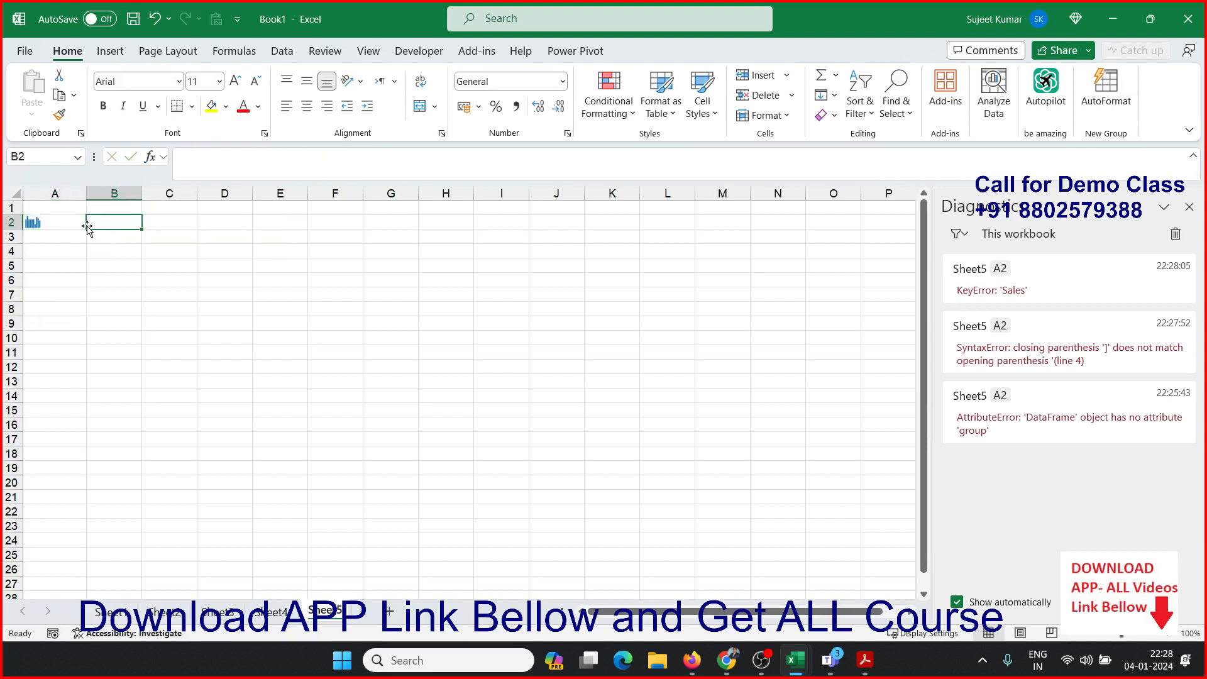
click(99, 211)
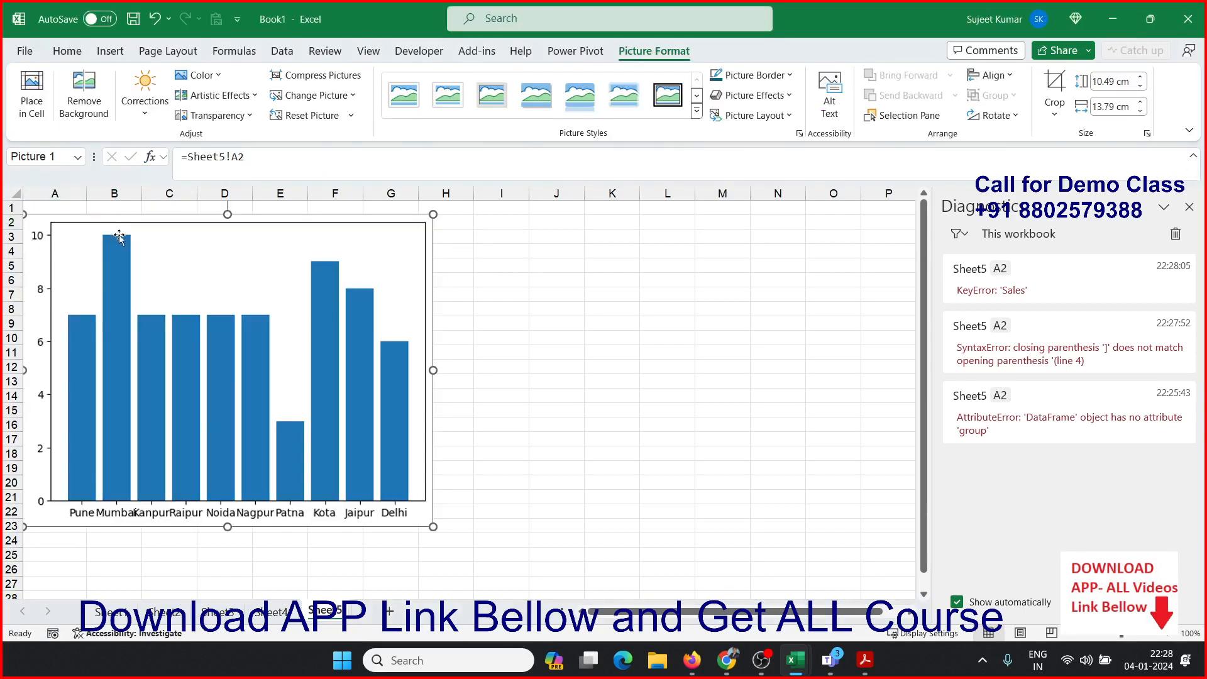
drag(113, 237, 283, 225)
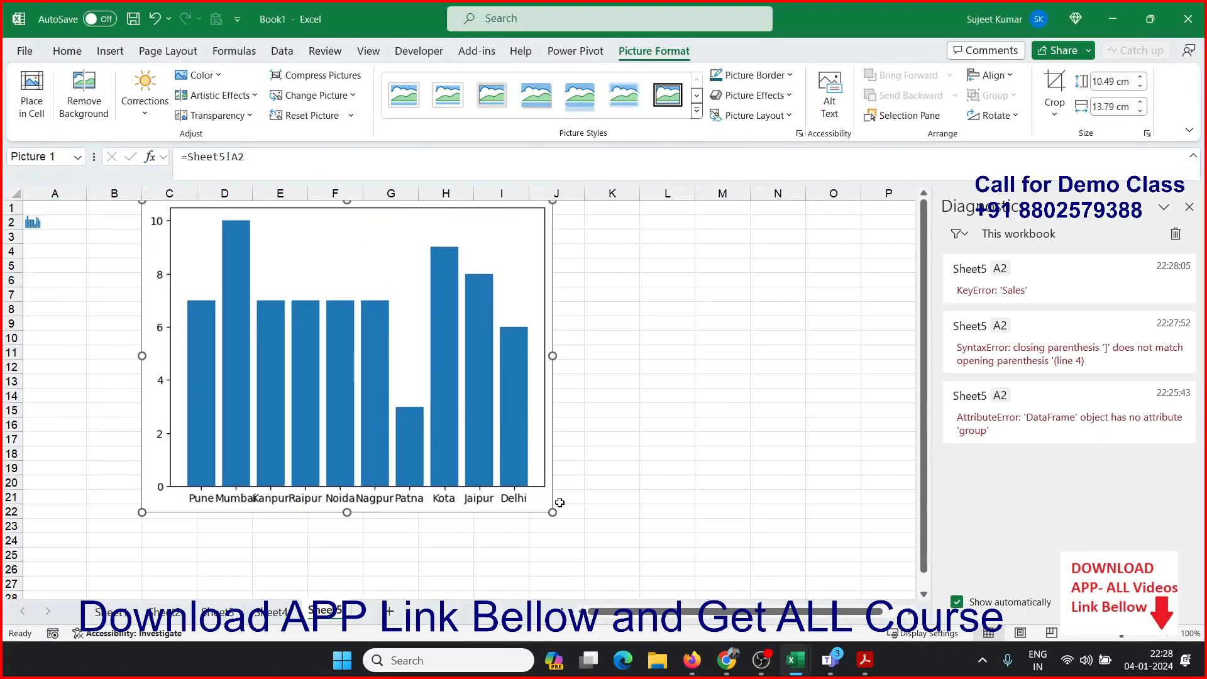
drag(548, 510, 665, 458)
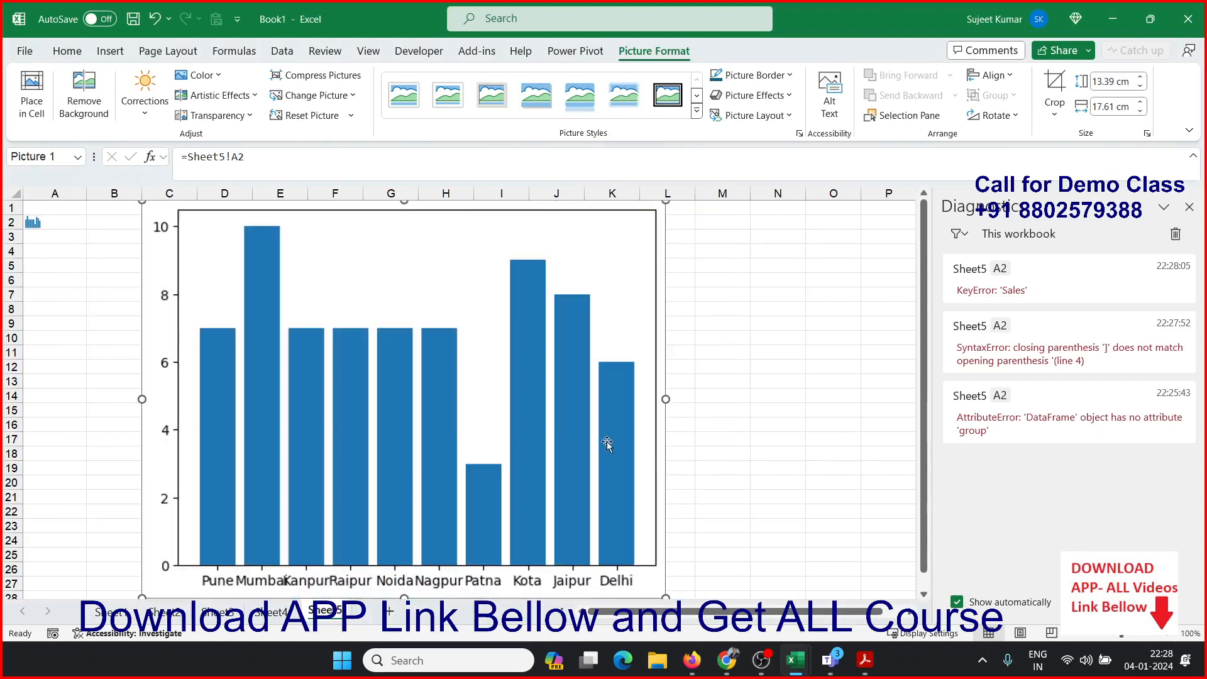
drag(667, 400, 863, 398)
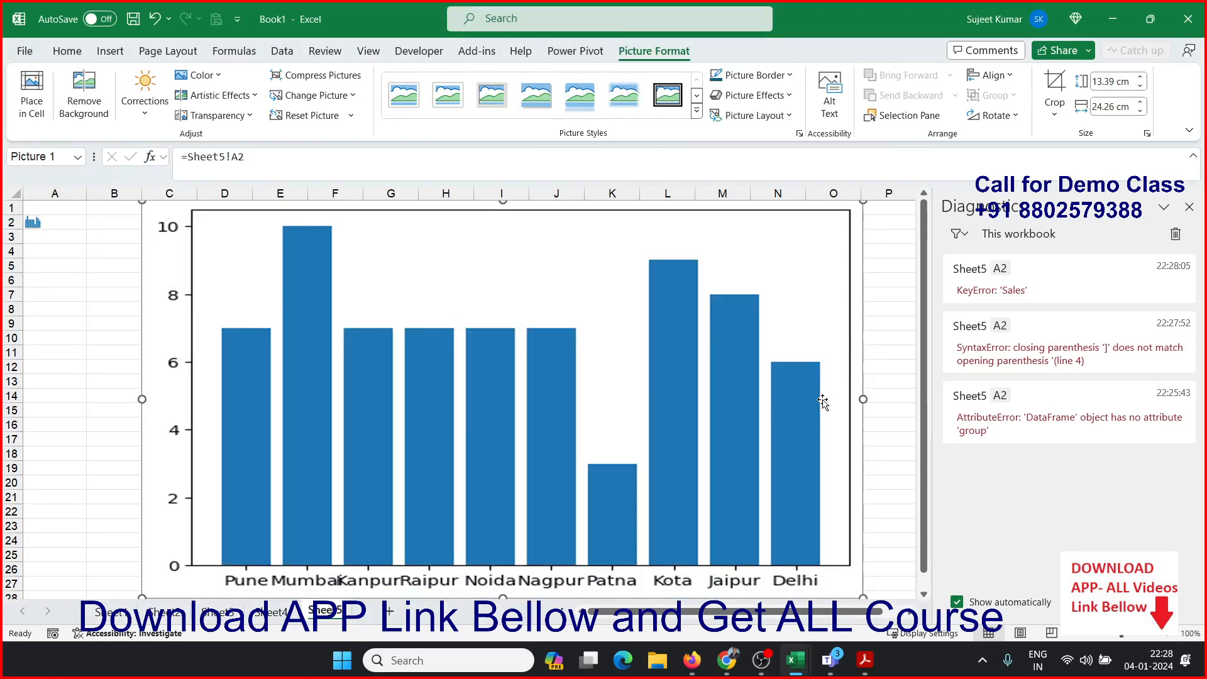
click(133, 367)
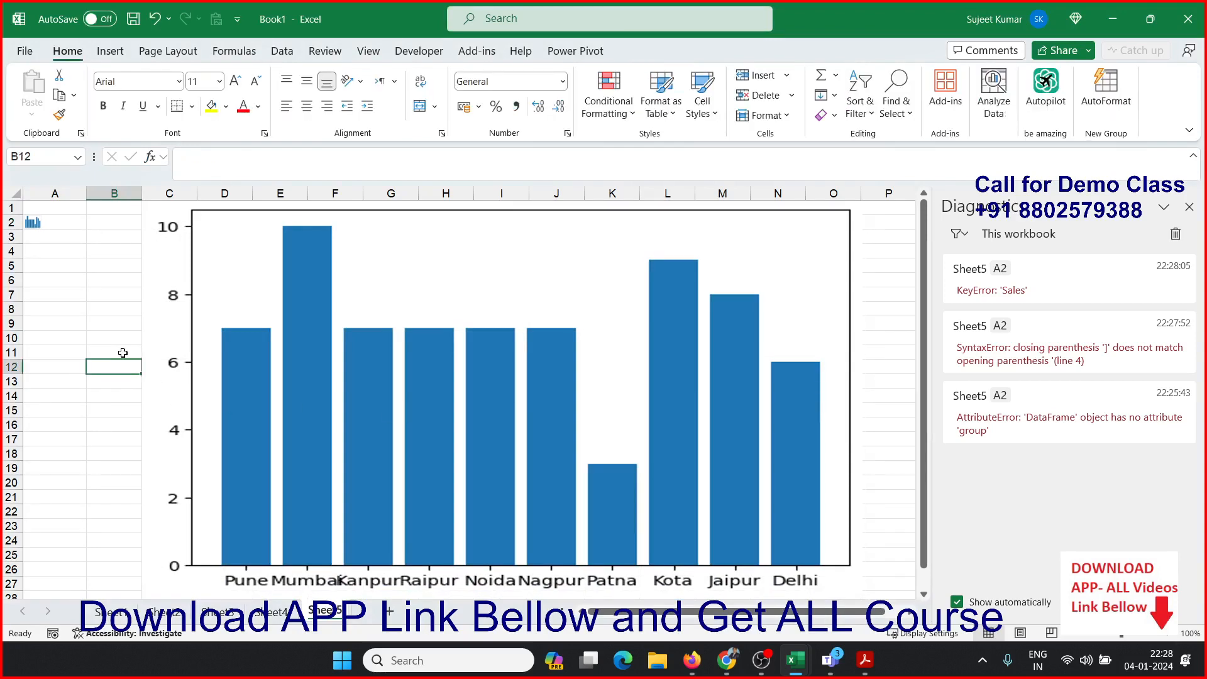
click(151, 342)
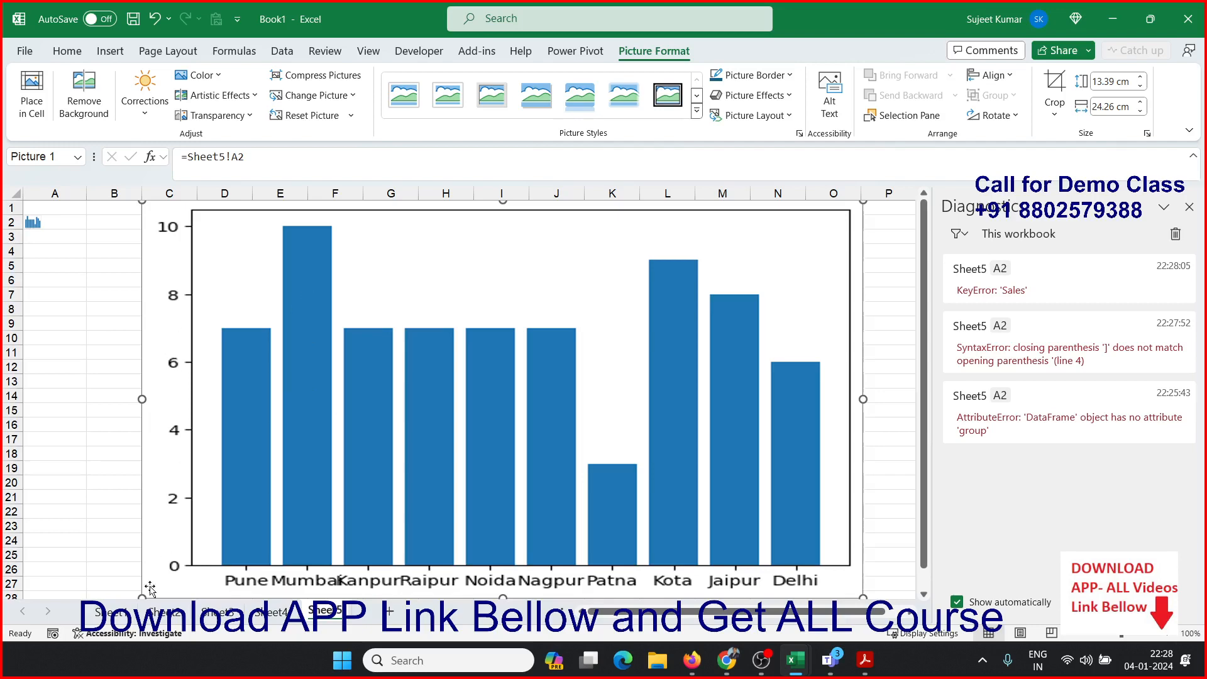
- Create a PivotTable from Sheet1's range A1:G439, placed on the existing worksheet at cell J9
click(116, 622)
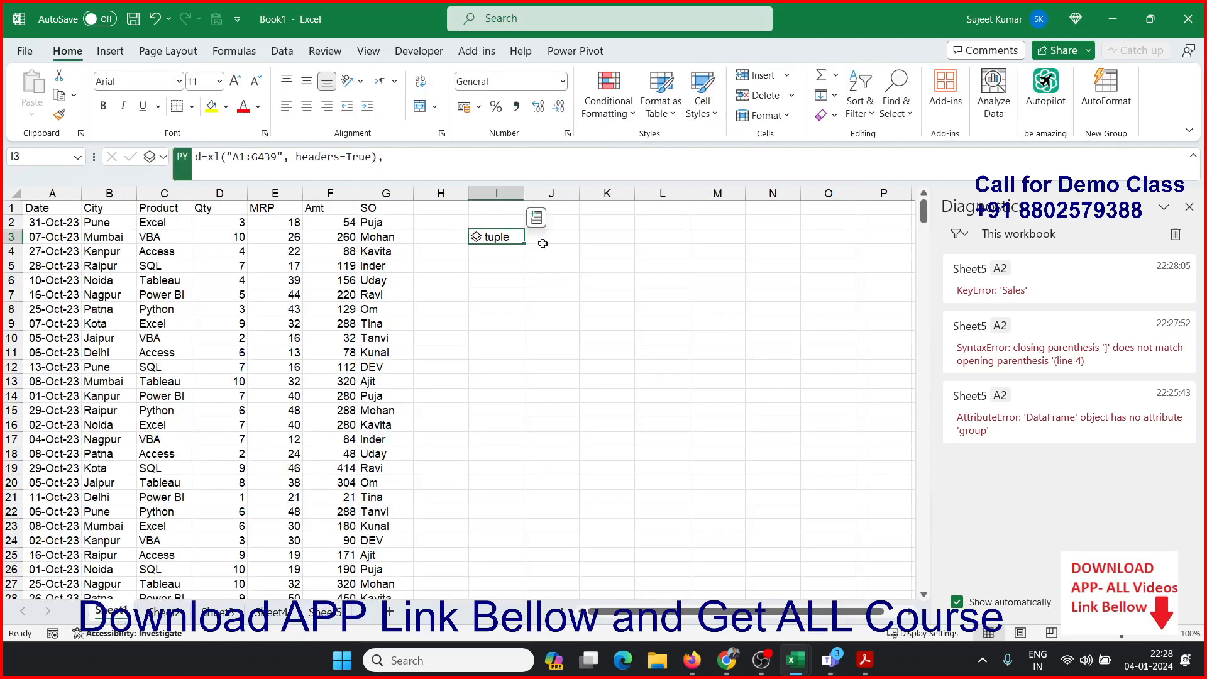
click(547, 309)
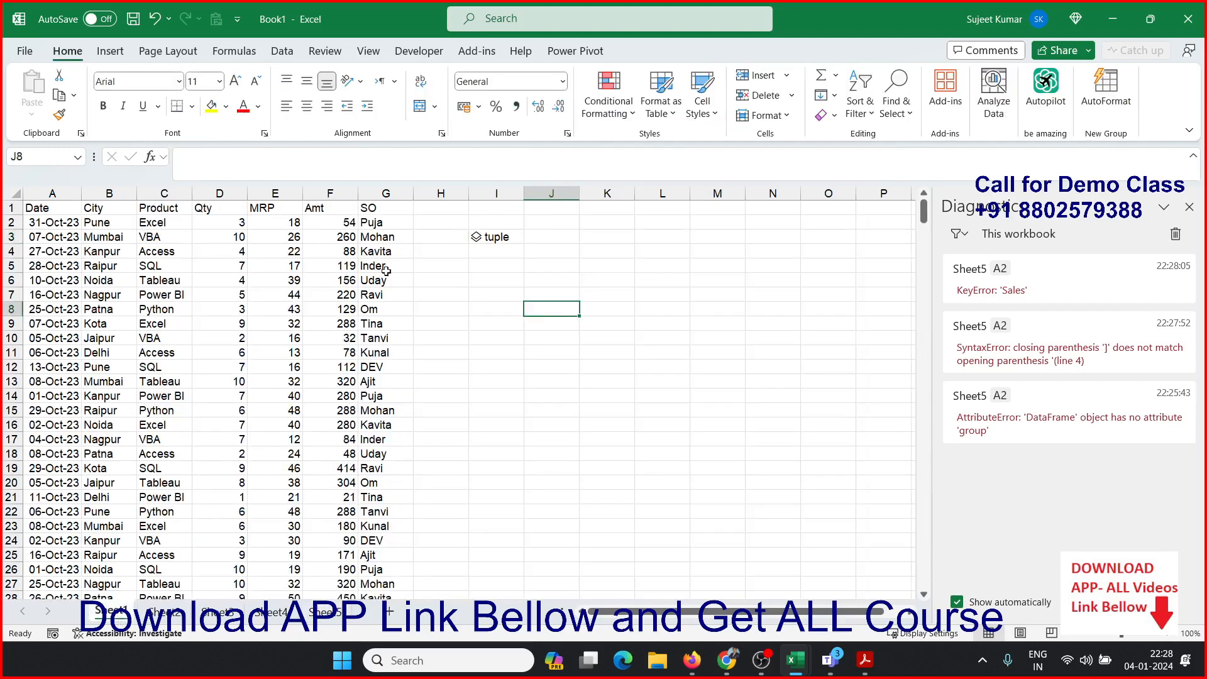
click(70, 213)
key(ctrl+shift+Right)
key(ctrl+shift+Down)
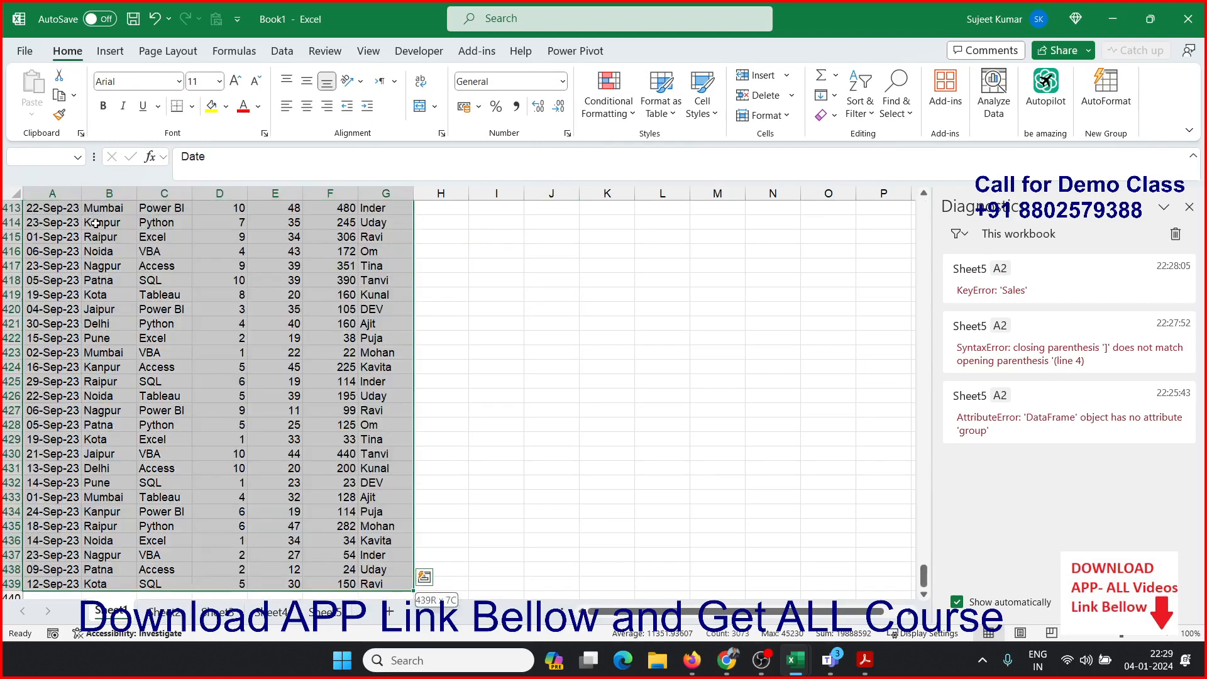
click(110, 51)
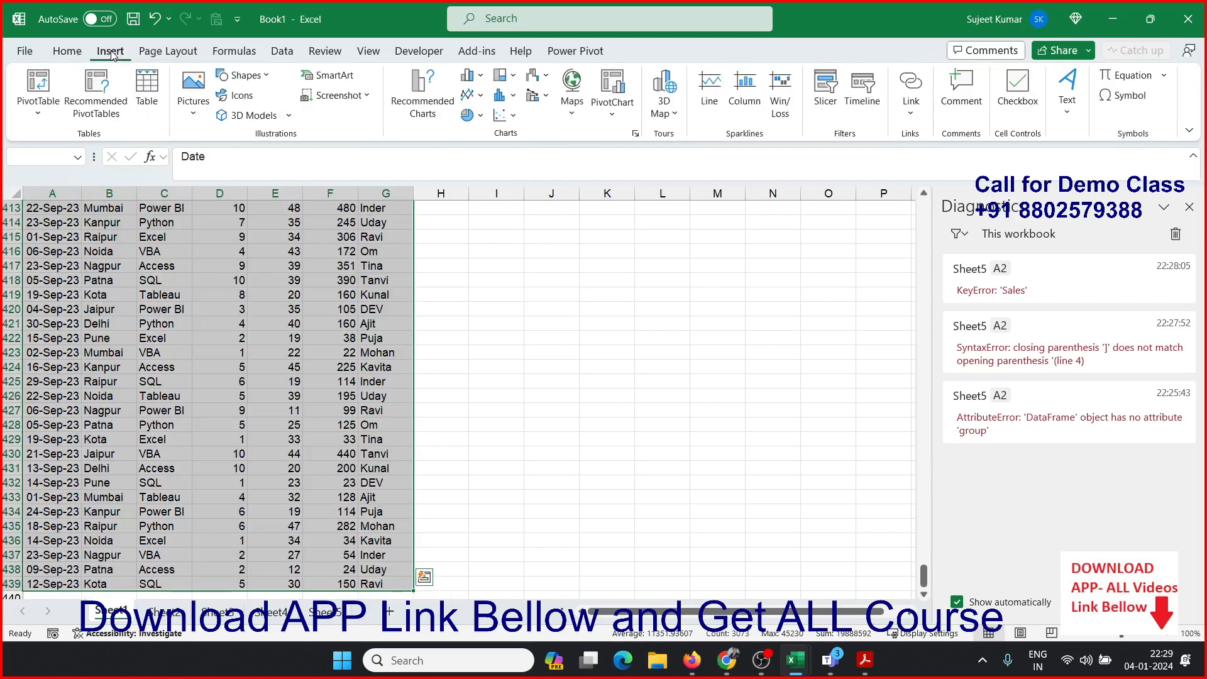
click(39, 86)
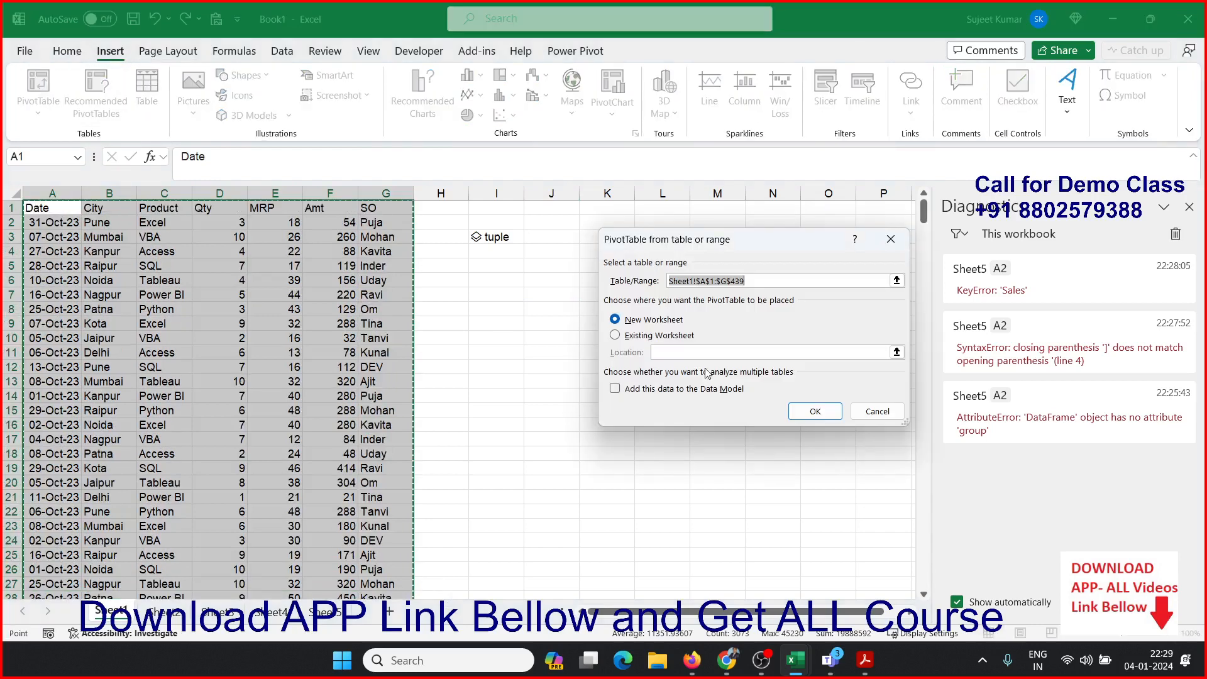
click(672, 336)
click(551, 323)
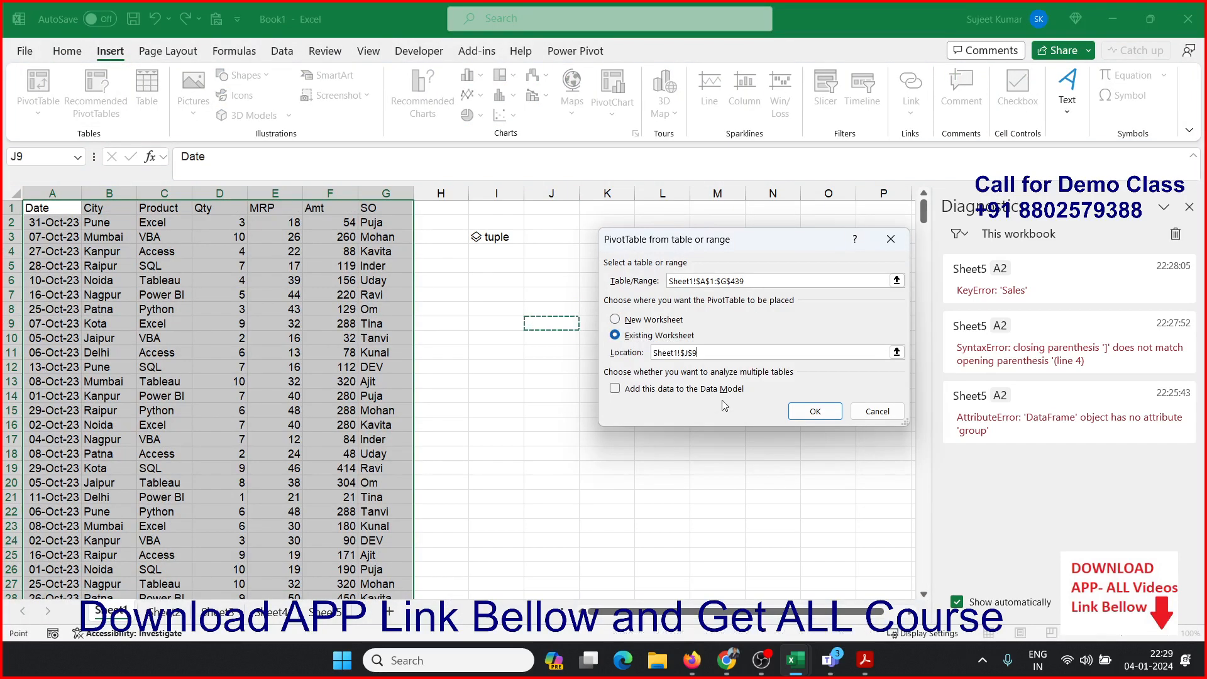
click(801, 408)
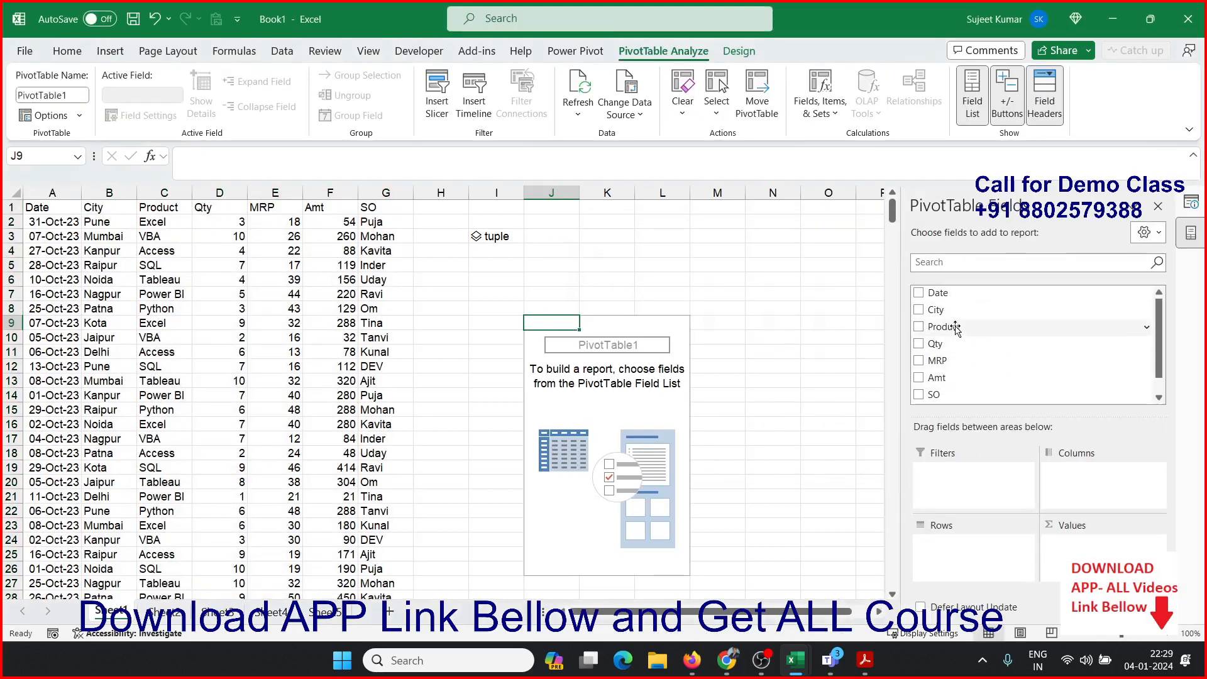
- Set City as the PivotTable's row field and summarize Qty as its sum values
drag(949, 314, 974, 547)
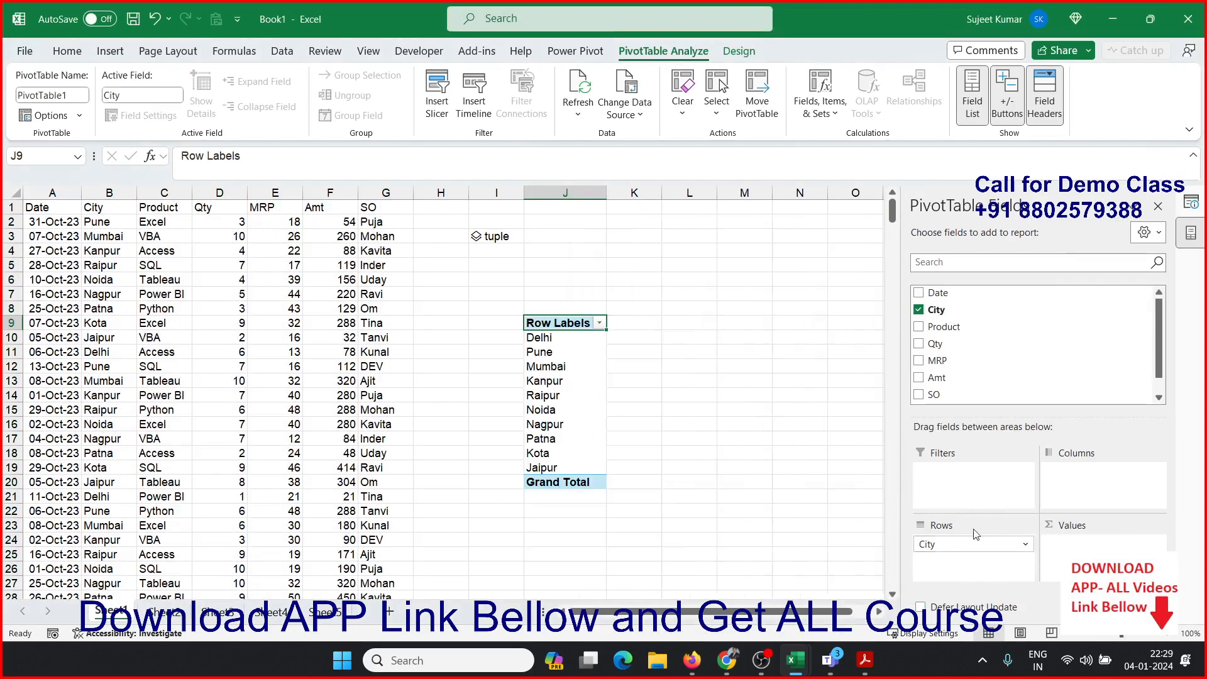
drag(936, 343, 1070, 545)
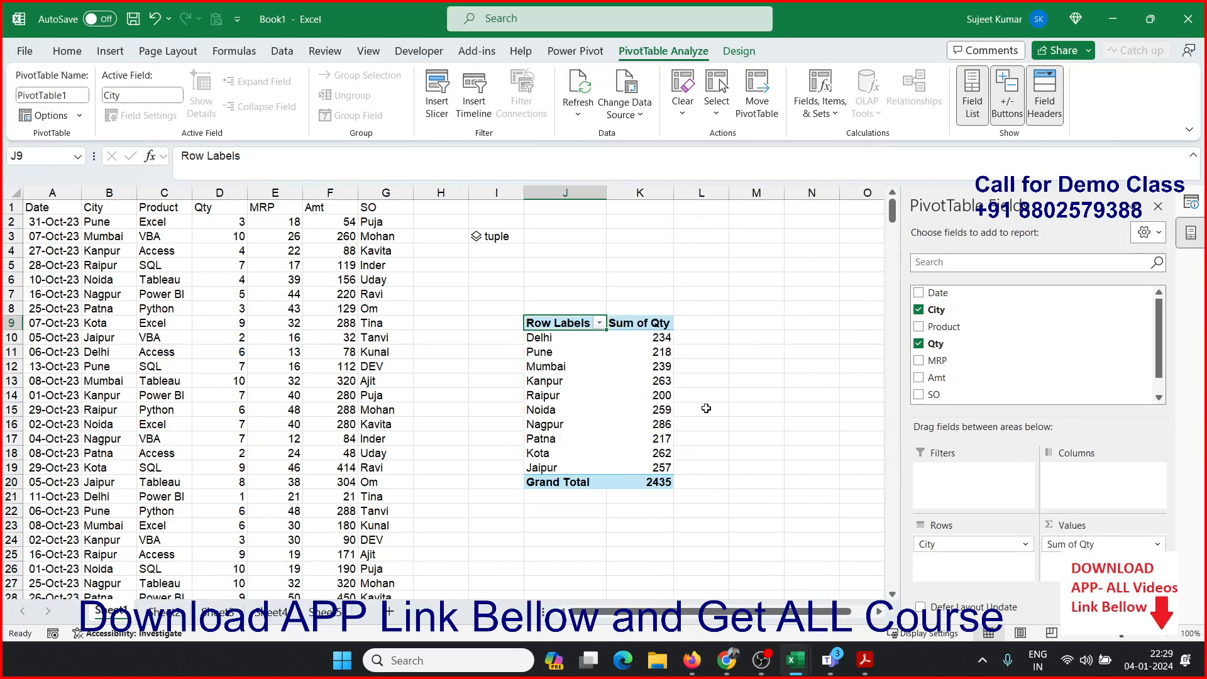
mouse_move(618, 352)
drag(499, 309, 721, 523)
drag(300, 347, 299, 343)
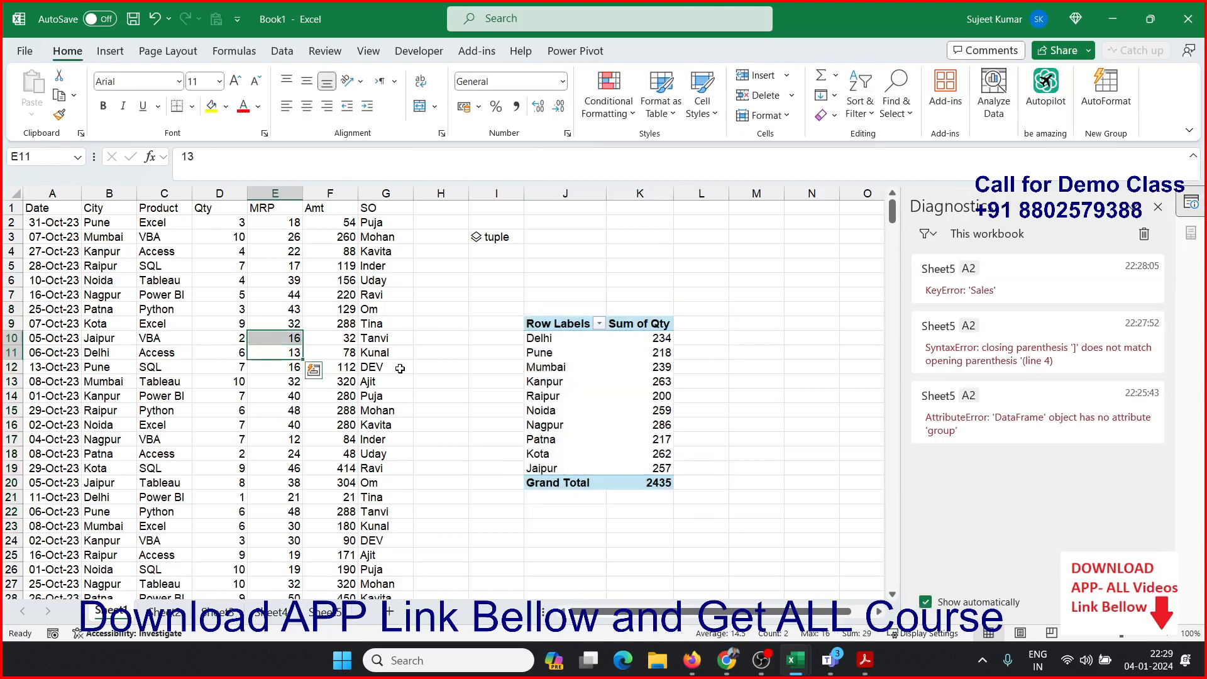
- Refresh the PivotTable and close the PivotTable Fields and Diagnostics panes
click(507, 380)
click(566, 385)
right_click(567, 385)
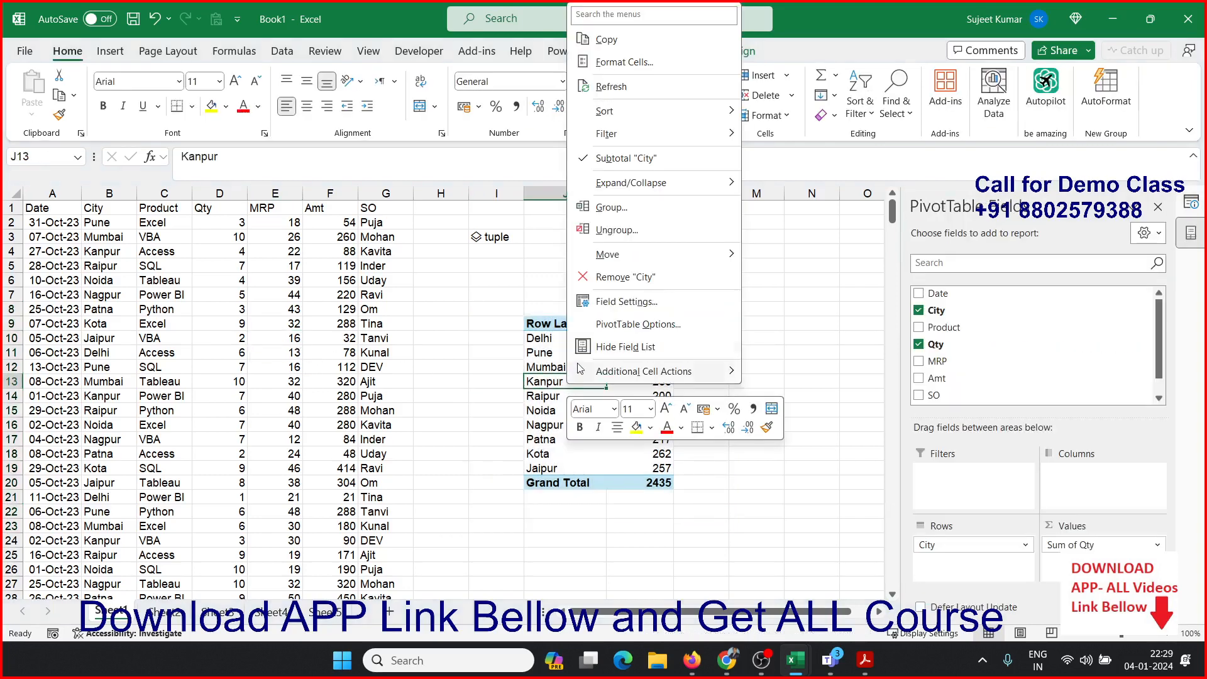
click(619, 89)
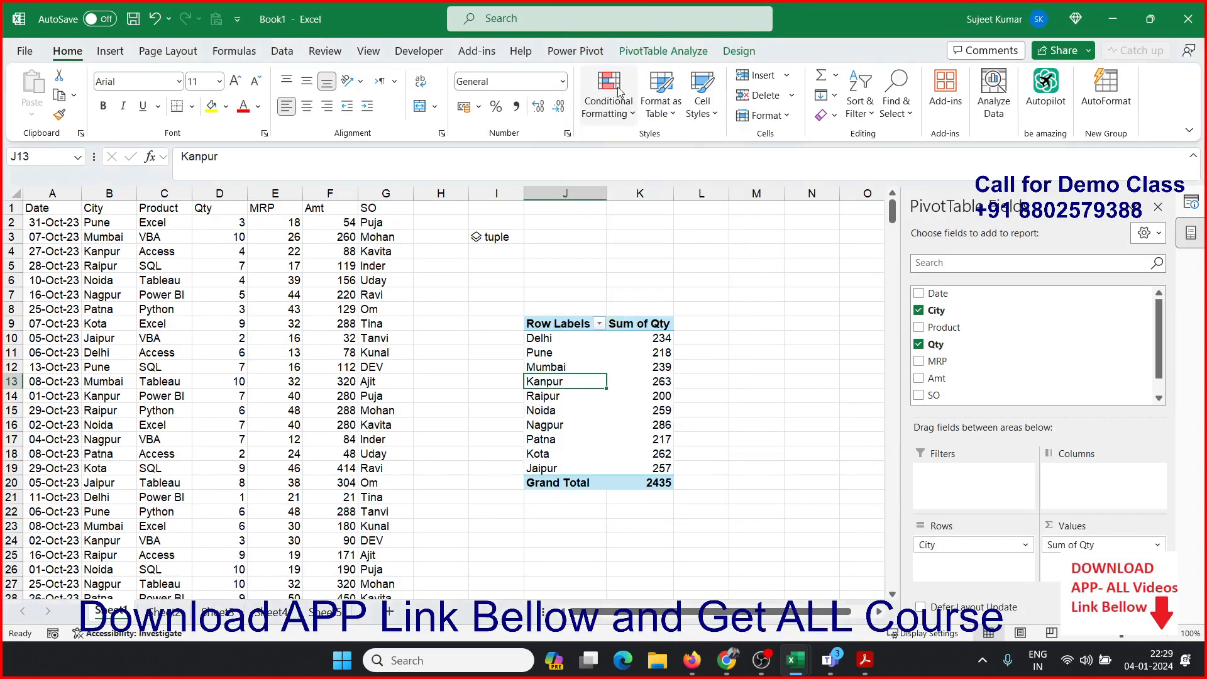
click(1157, 206)
click(1188, 207)
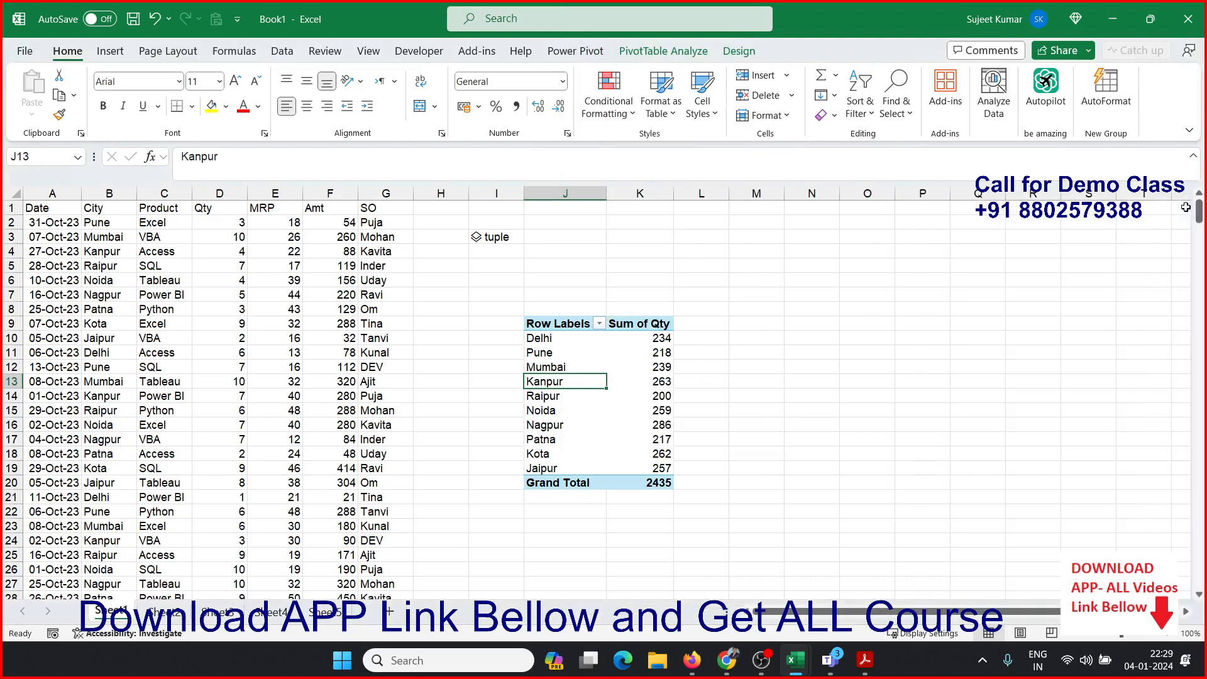
- List the unique City values from B1:B439 in cell M4 of Sheet1 with the UNIQUE function
click(796, 251)
click(754, 248)
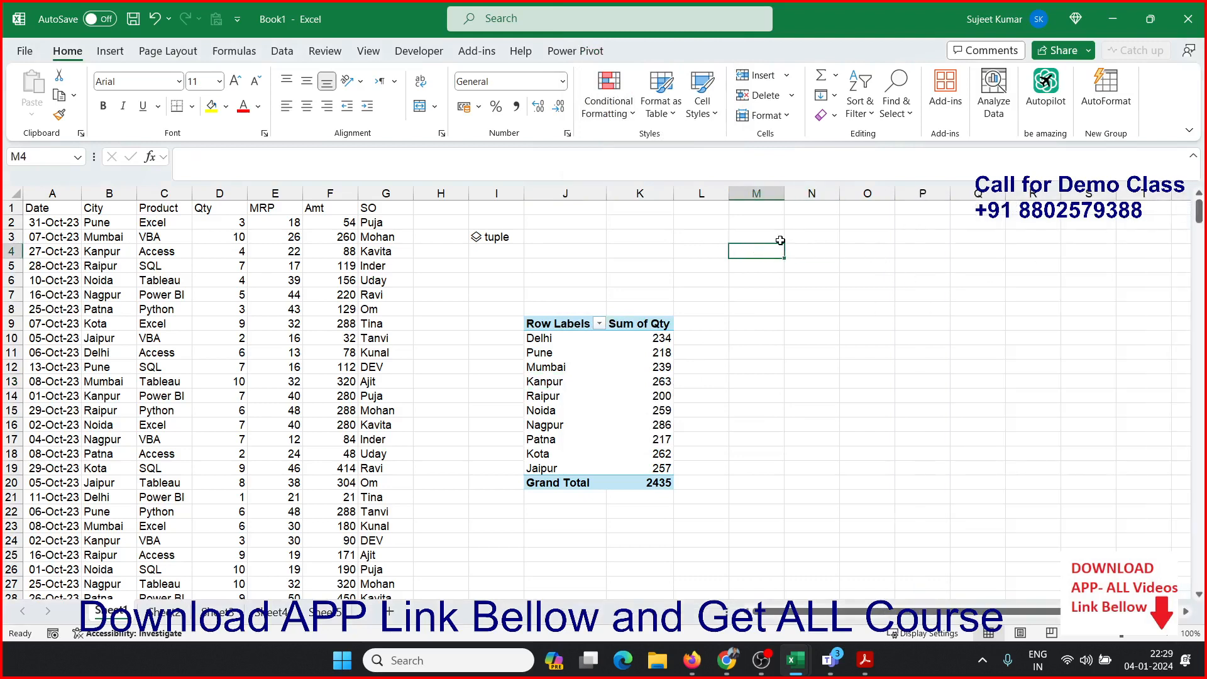
text(=)
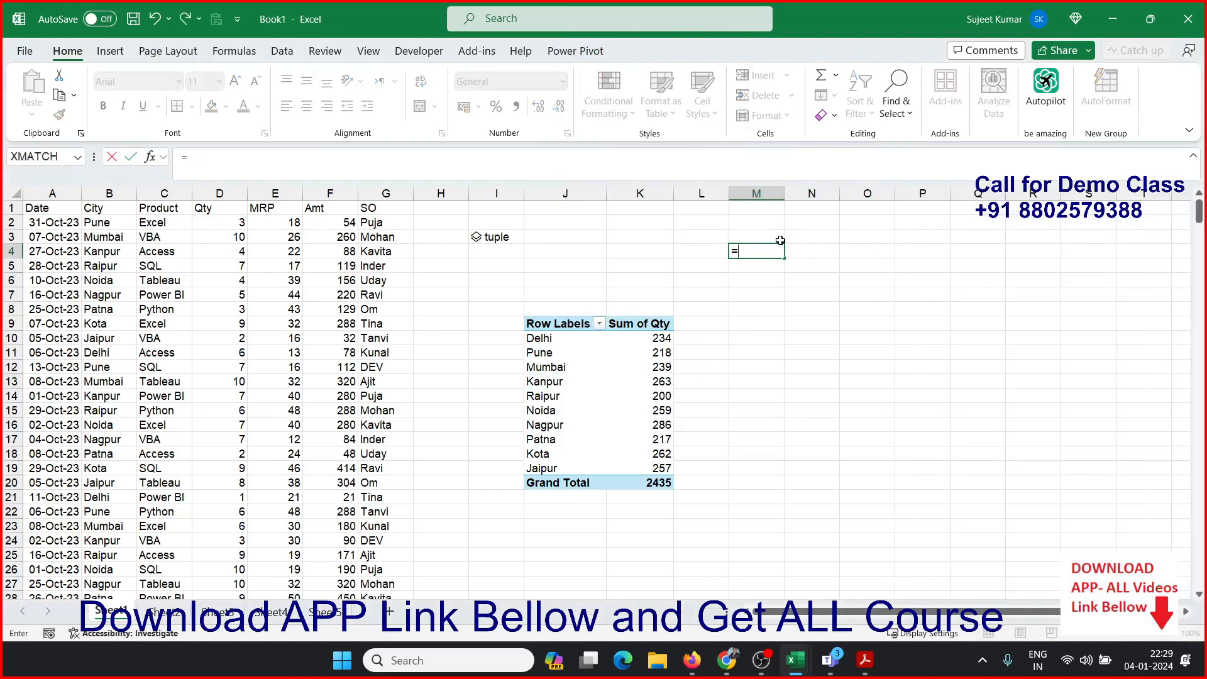
text(n)
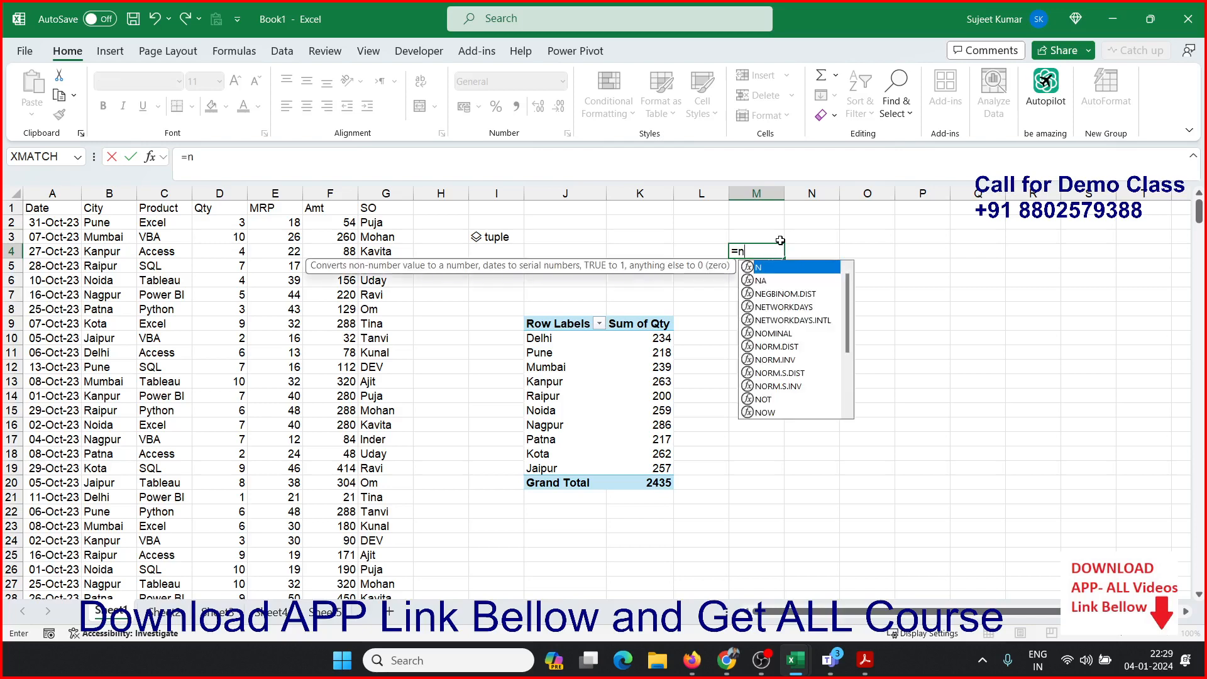
text(i)
key(BackSpace)
key(BackSpace)
text(=)
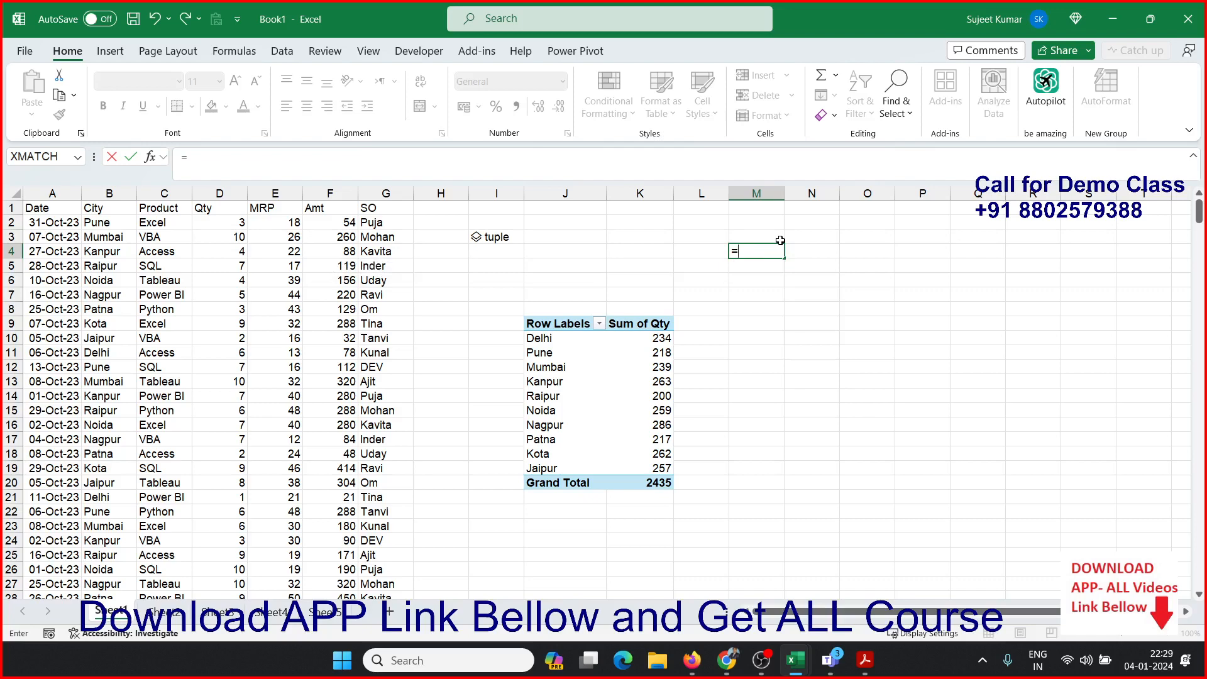
text(uni)
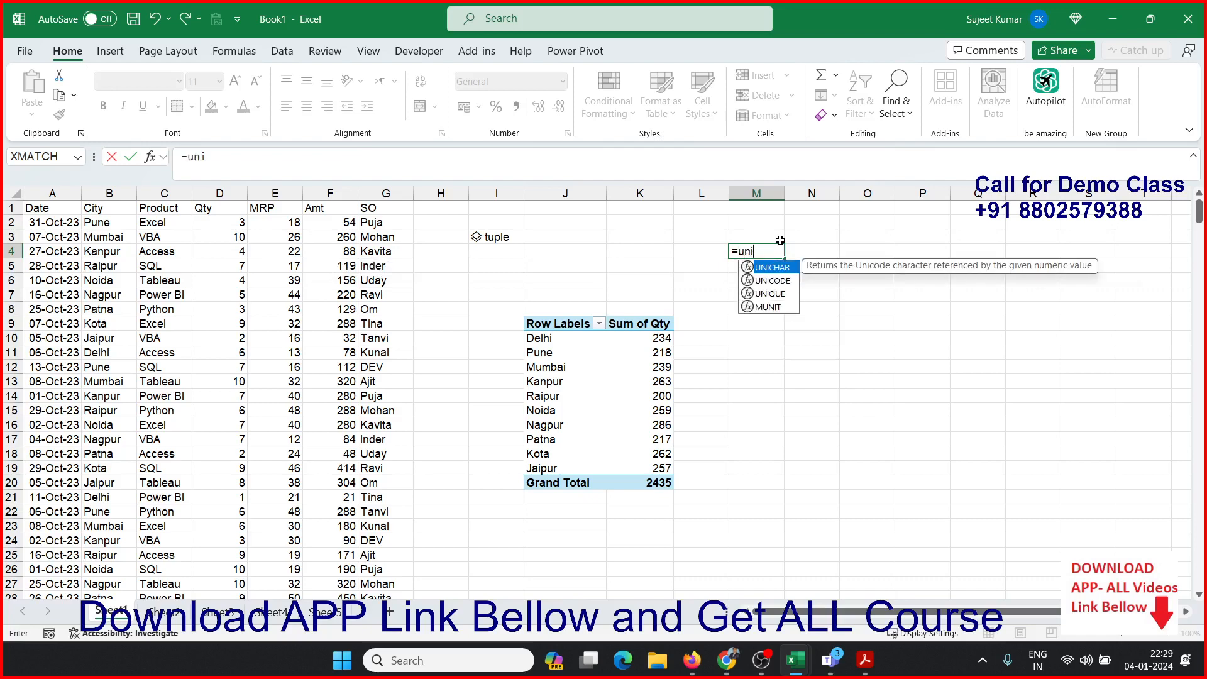
key(Down)
key(Down)
key(Tab)
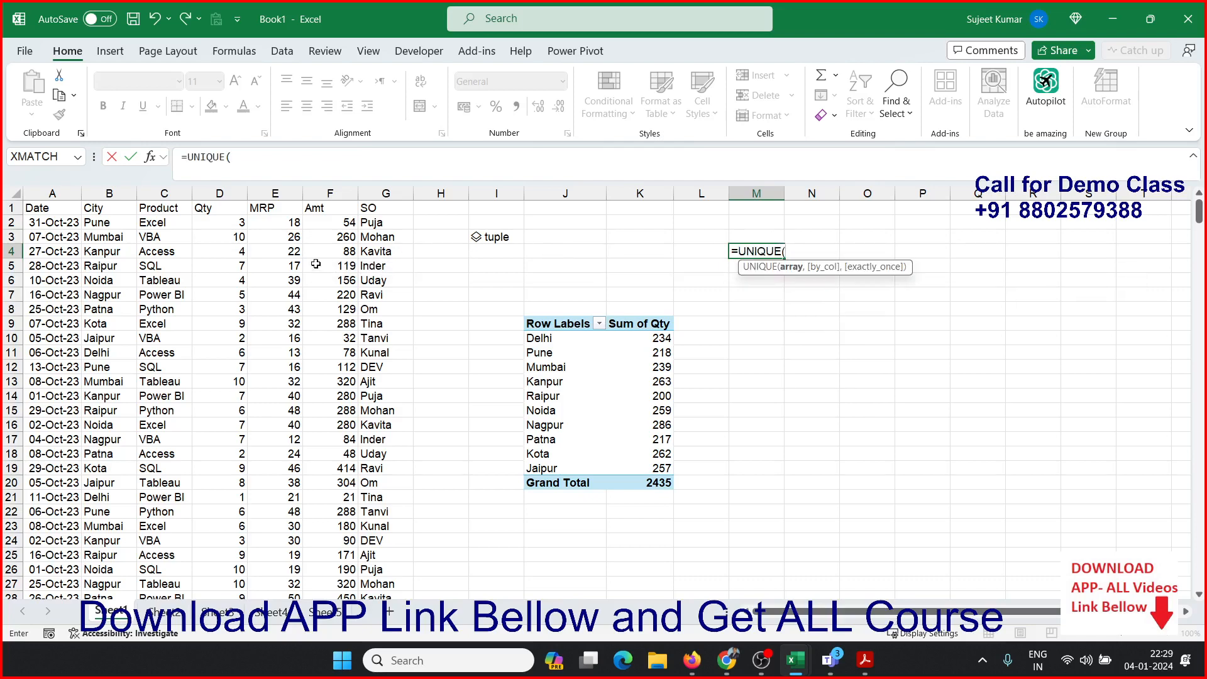
click(105, 206)
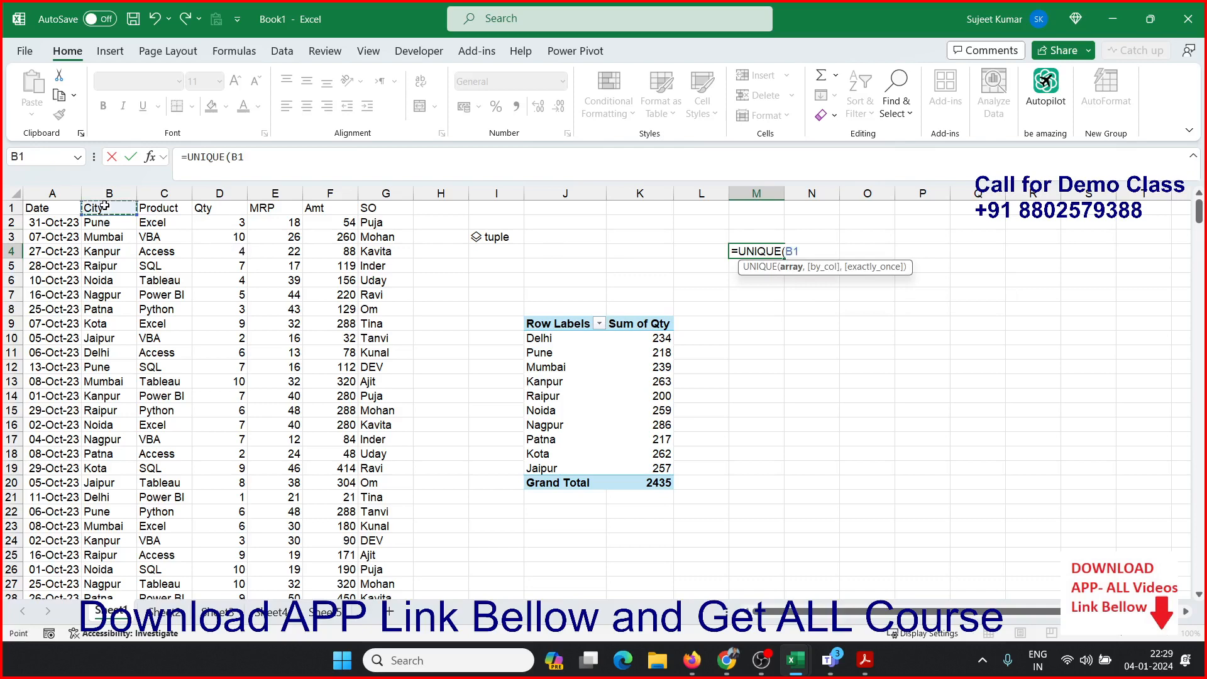
key(ctrl+shift+Down)
key(Return)
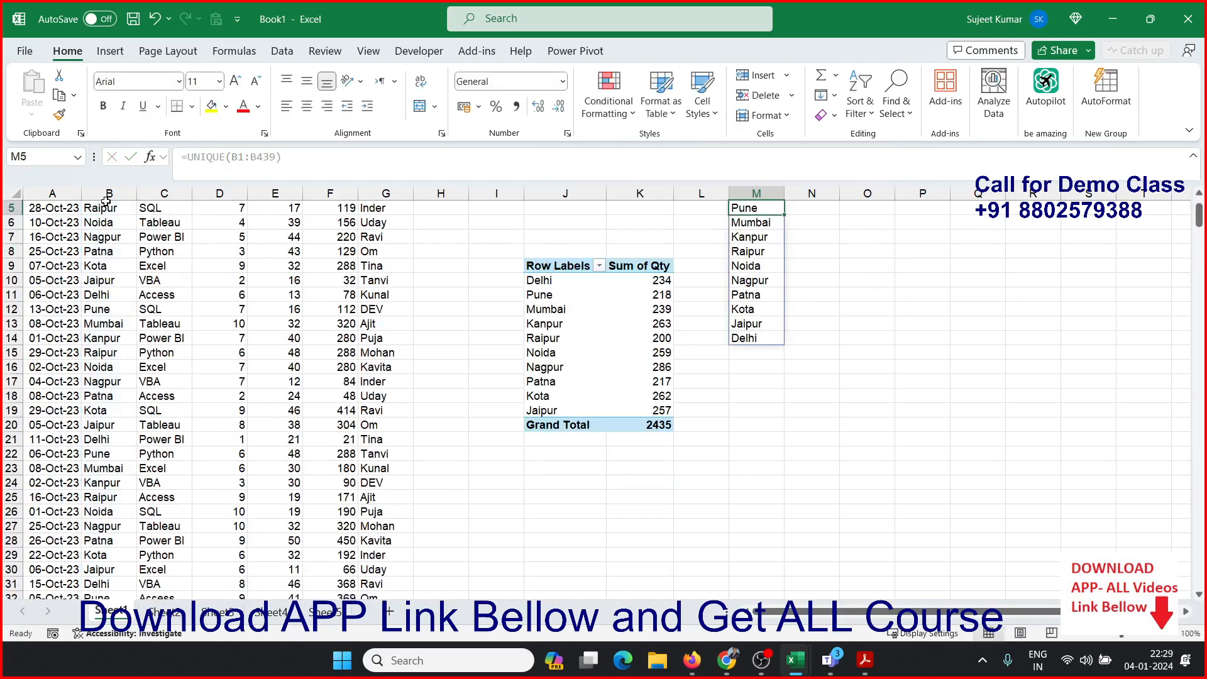
- Enter the header Qty in N4, beside the City header of the unique list
key(Up)
key(Up)
key(Up)
key(Up)
key(Down)
key(Down)
key(Down)
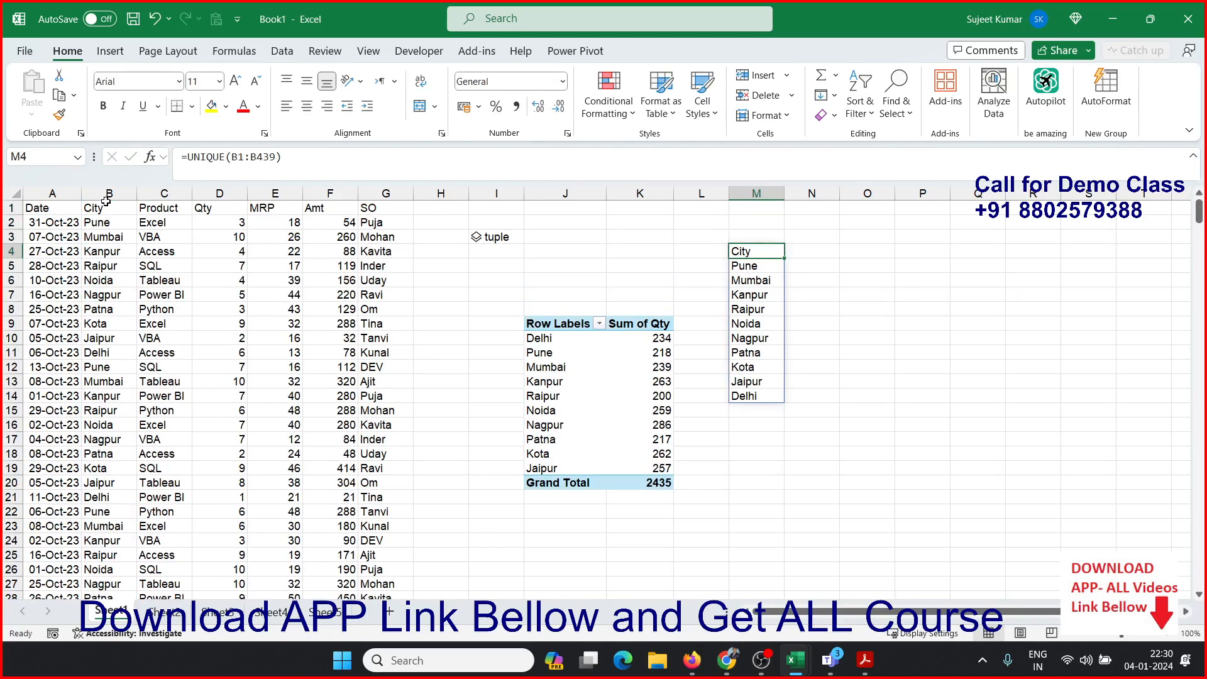
key(Right)
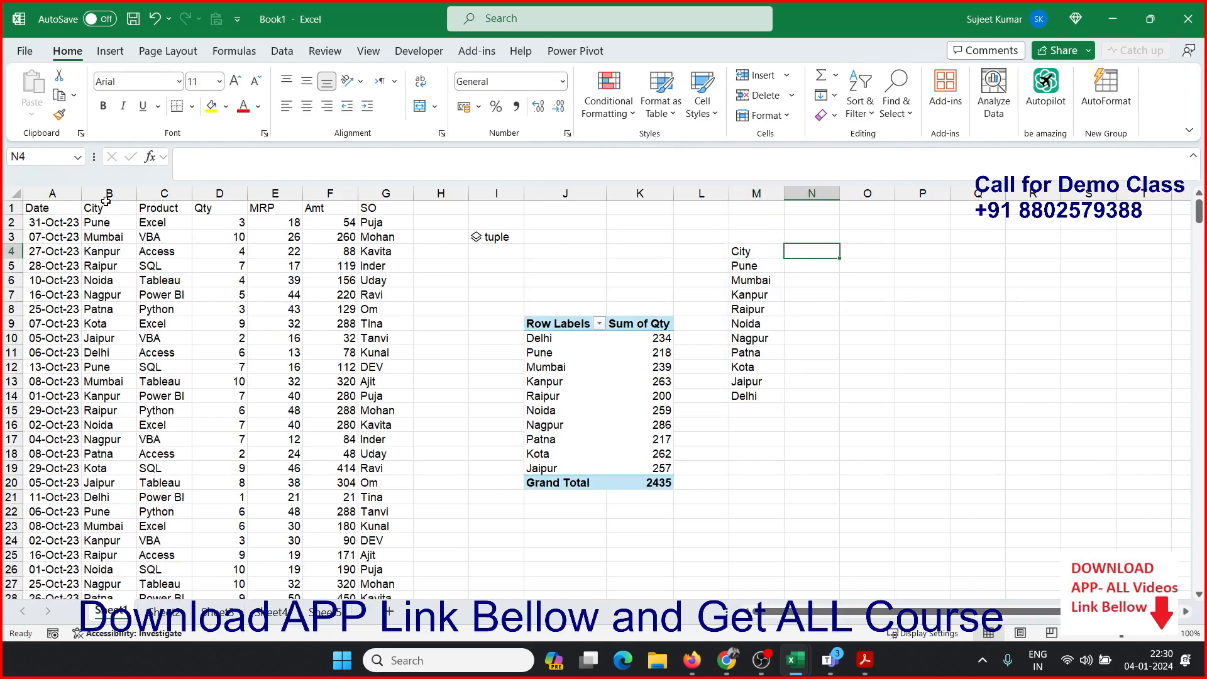
text(Qty)
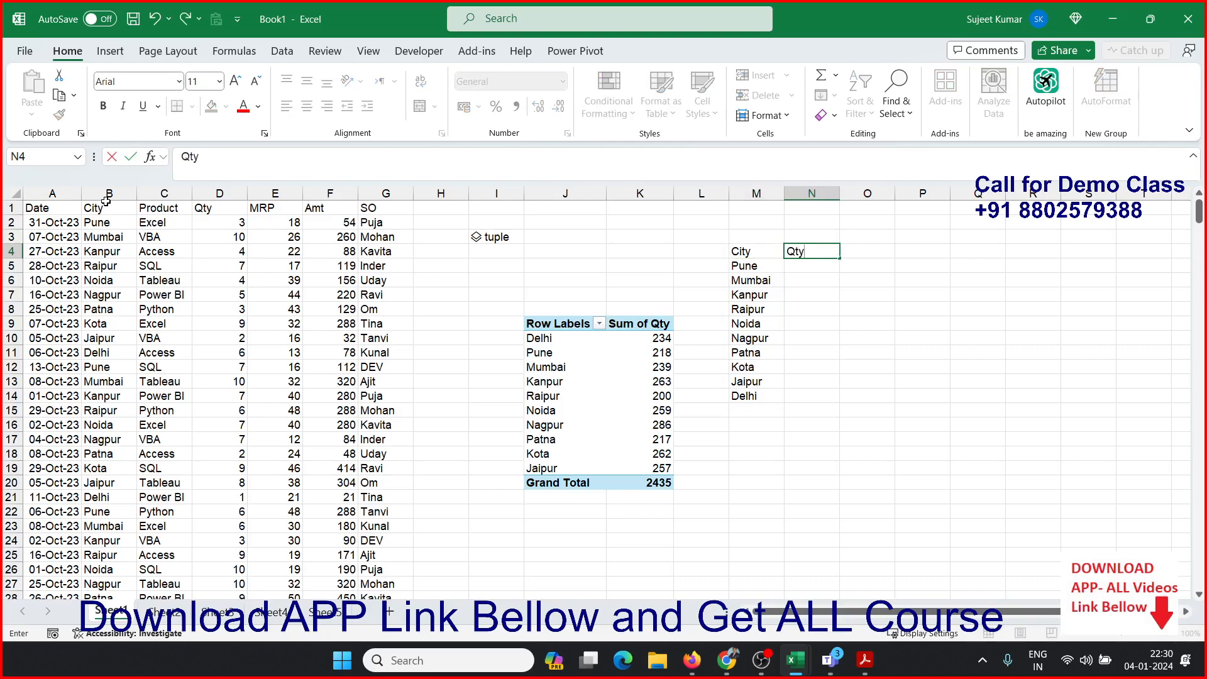
key(Return)
- Enter =SUMIF(B:B,M5,D:D) in N5 to total Qty for the first city in the list
text(=sum)
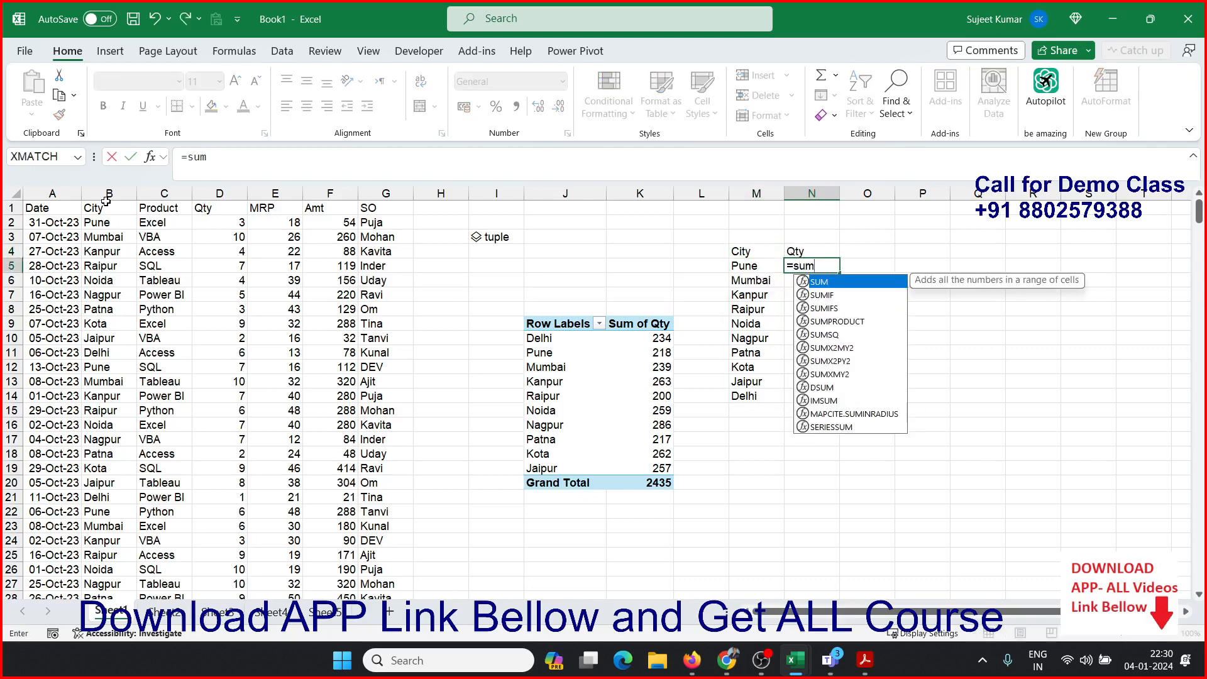
key(Down)
key(Tab)
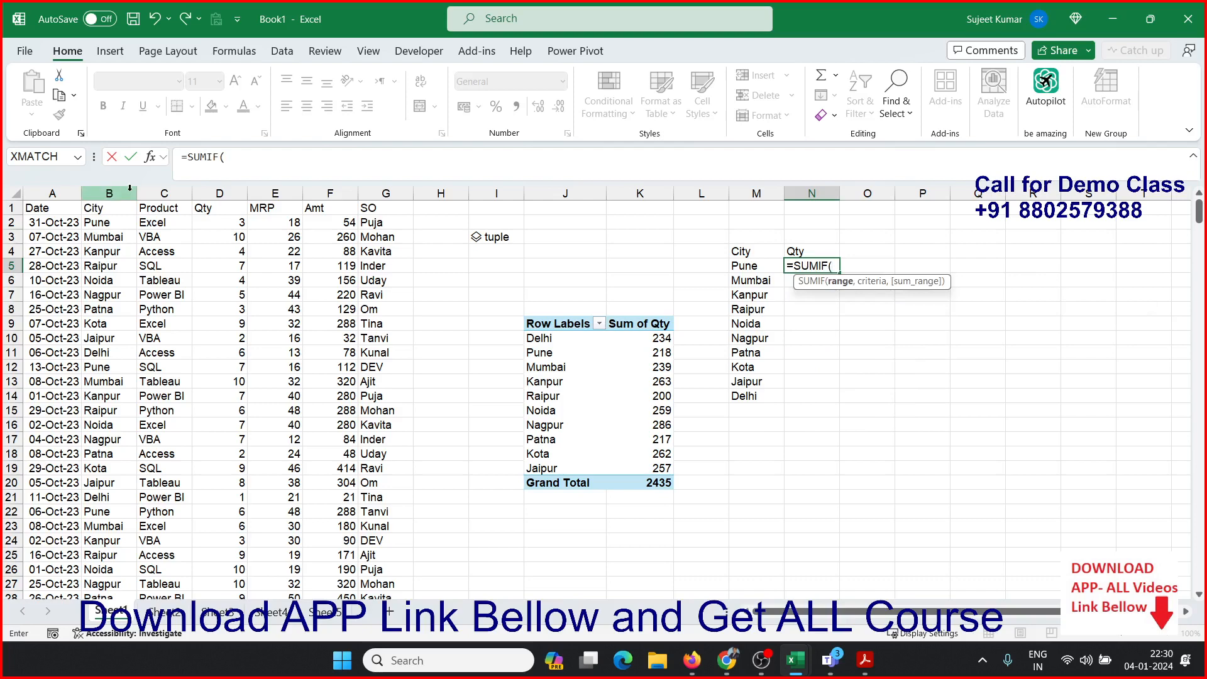
click(122, 193)
text(,)
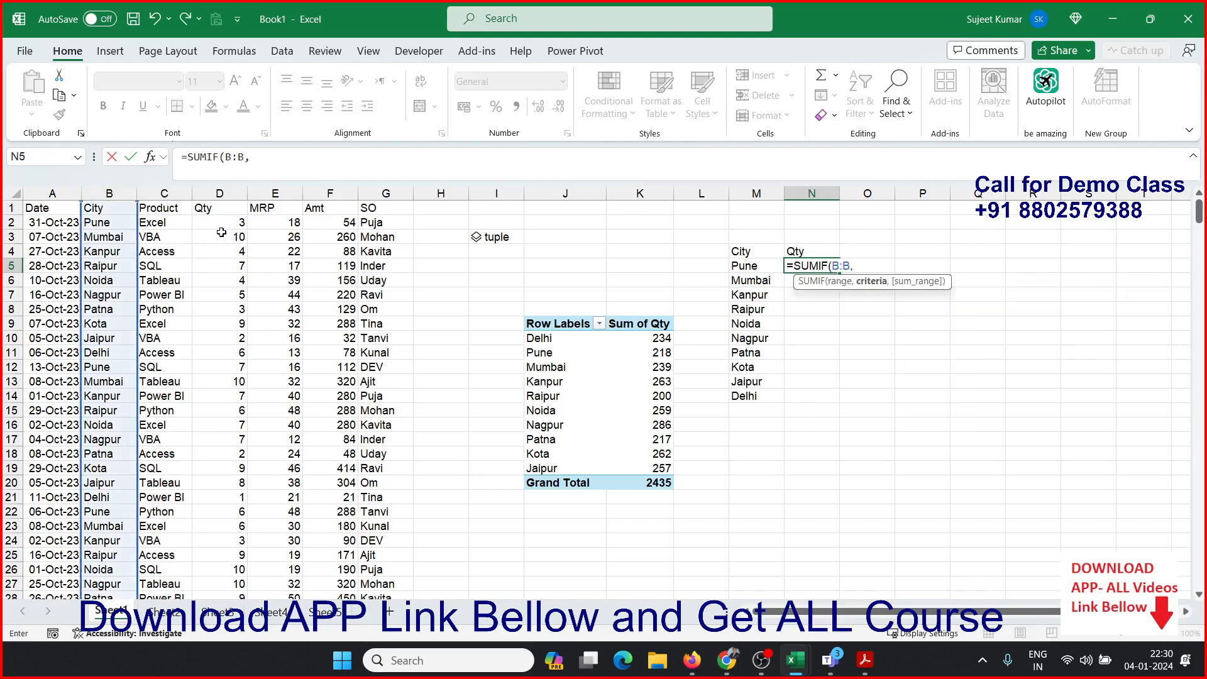
click(732, 267)
text(,)
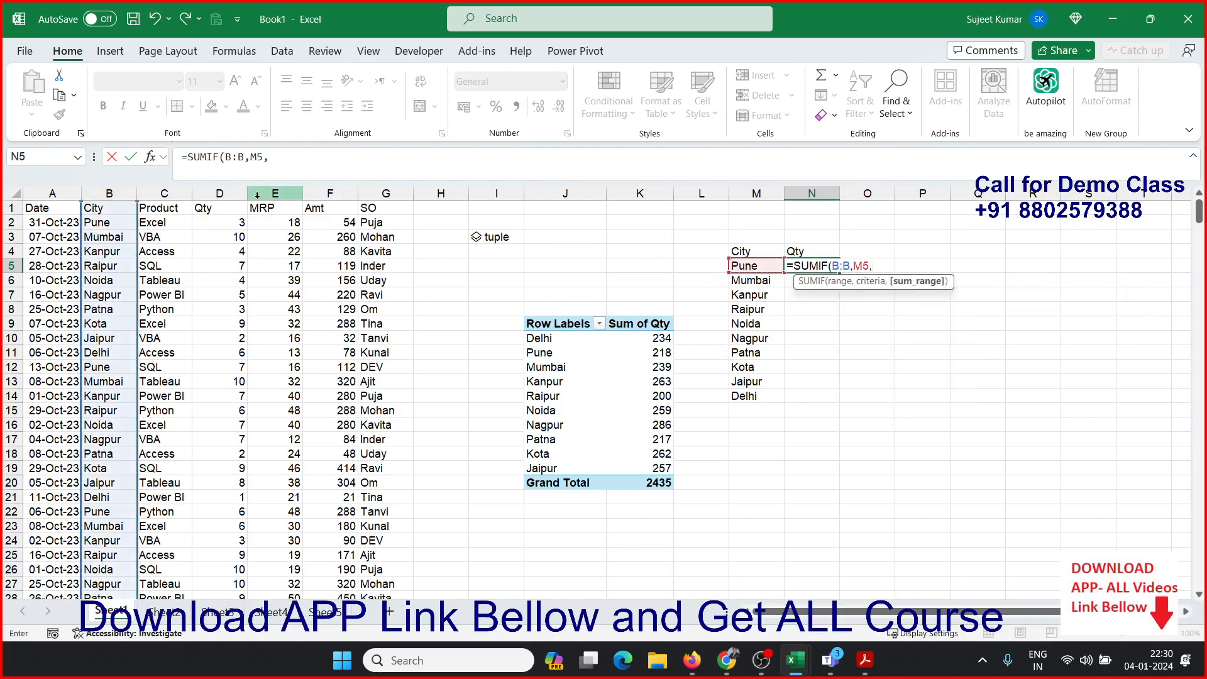
click(224, 193)
key(Return)
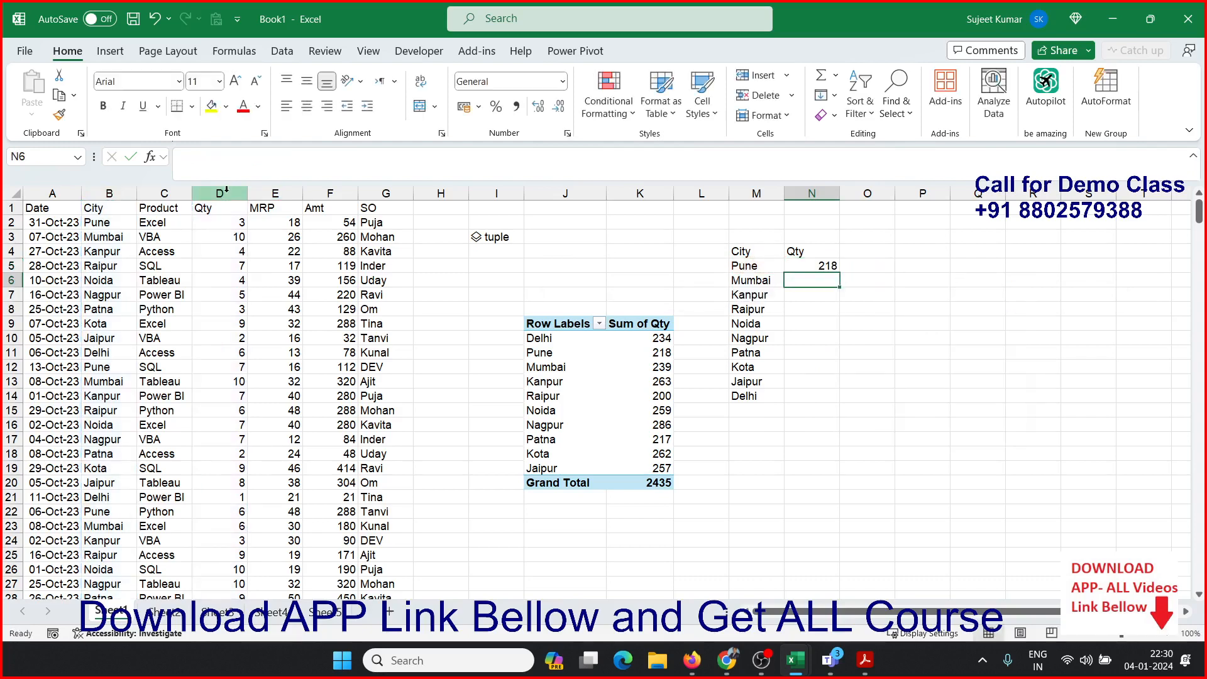
- Fill the SUMIF formula from N5 down through N14 for the remaining cities
key(Left)
key(ctrl+Down)
key(Right)
key(ctrl+shift+Up)
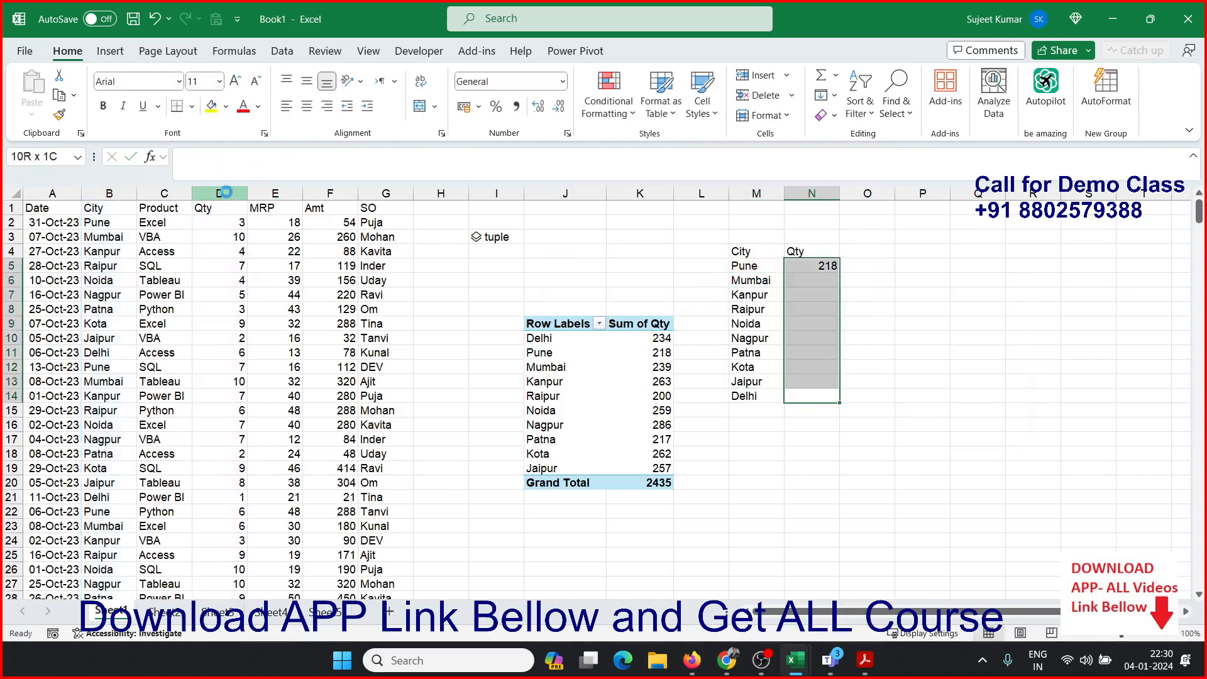
key(ctrl+d)
- Examine the City and Qty summary in M4:N14 against the source data in columns A to G
key(Left)
key(ctrl+Up)
key(shift+Right)
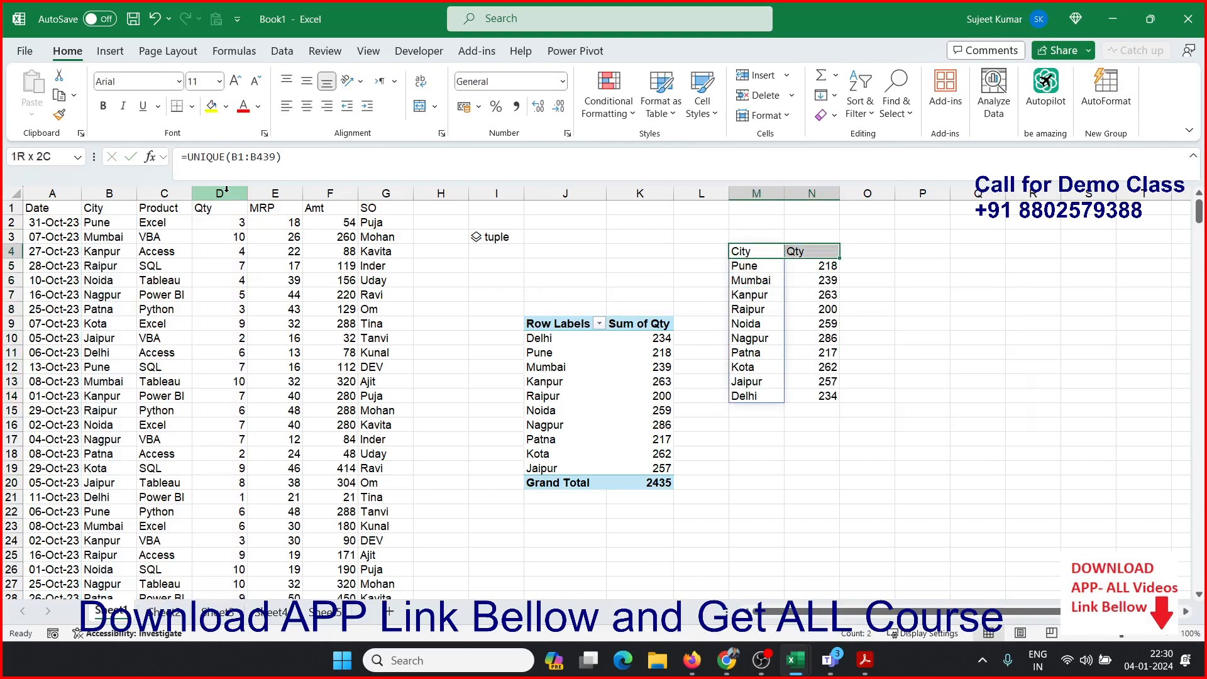
key(ctrl+shift+Down)
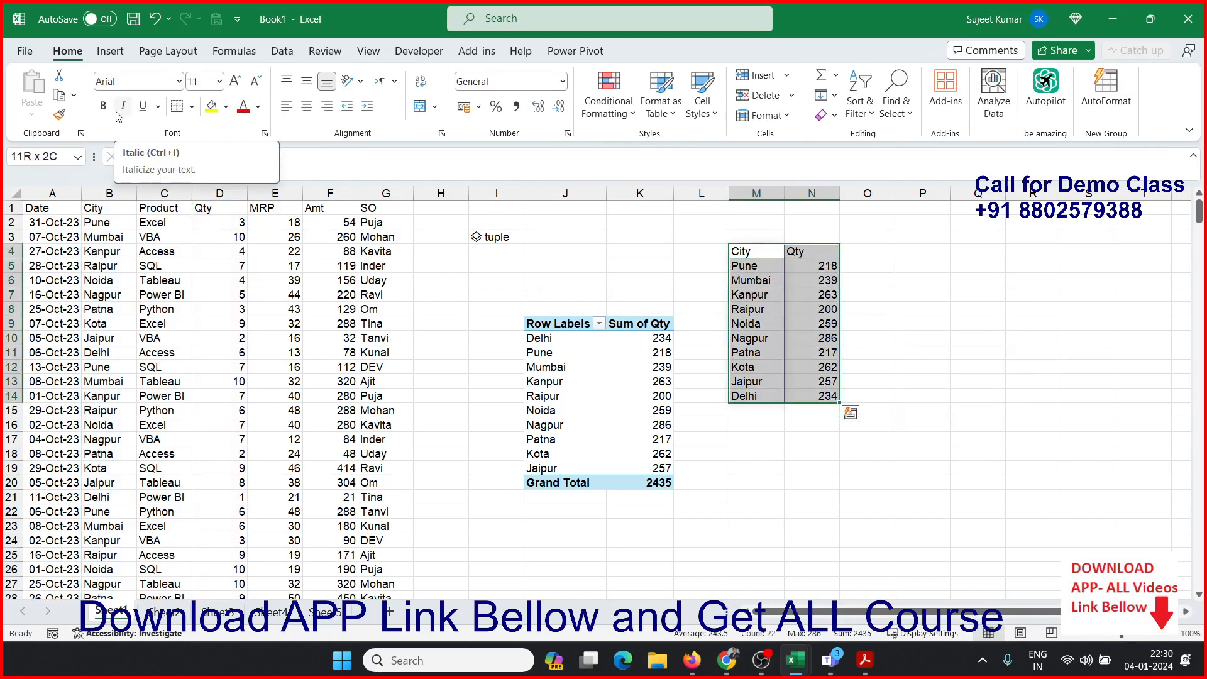
click(829, 379)
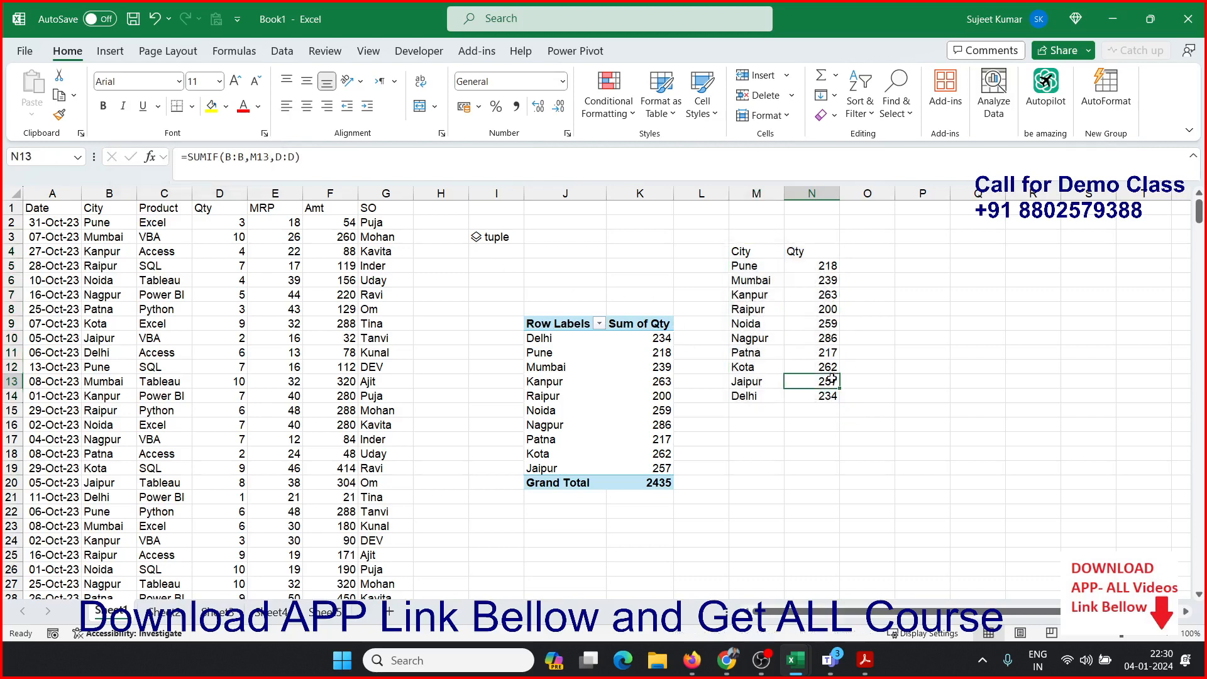
drag(832, 394, 752, 251)
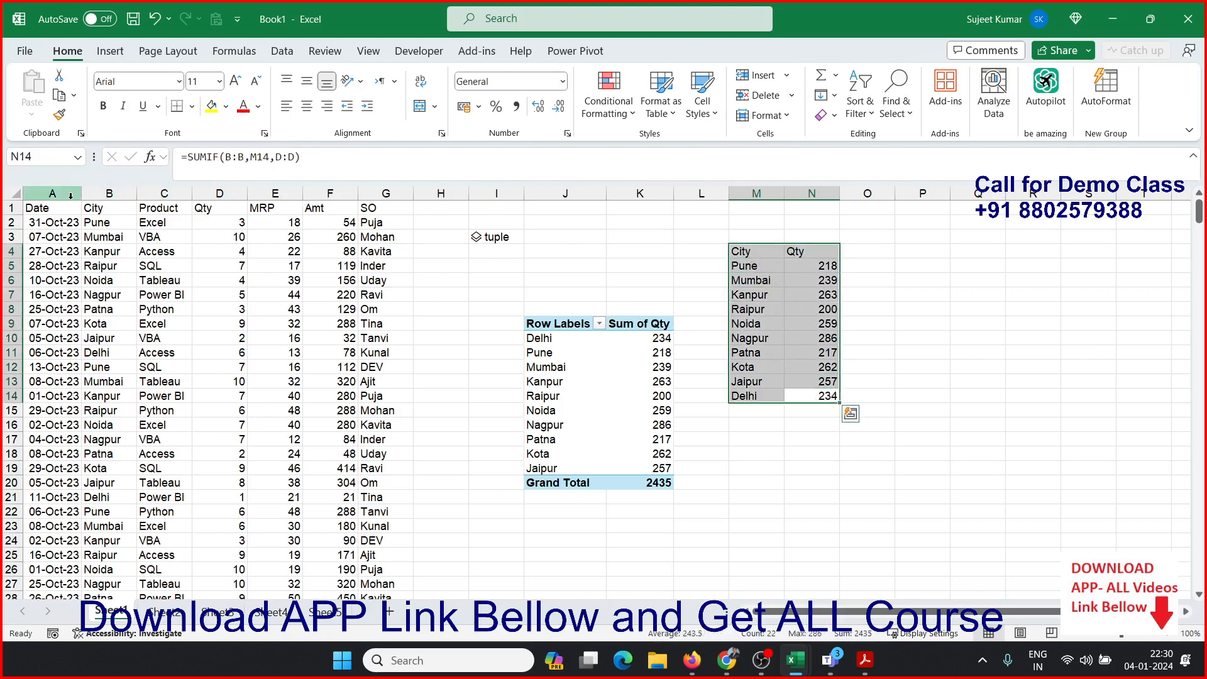
drag(55, 194, 376, 220)
drag(843, 396, 693, 224)
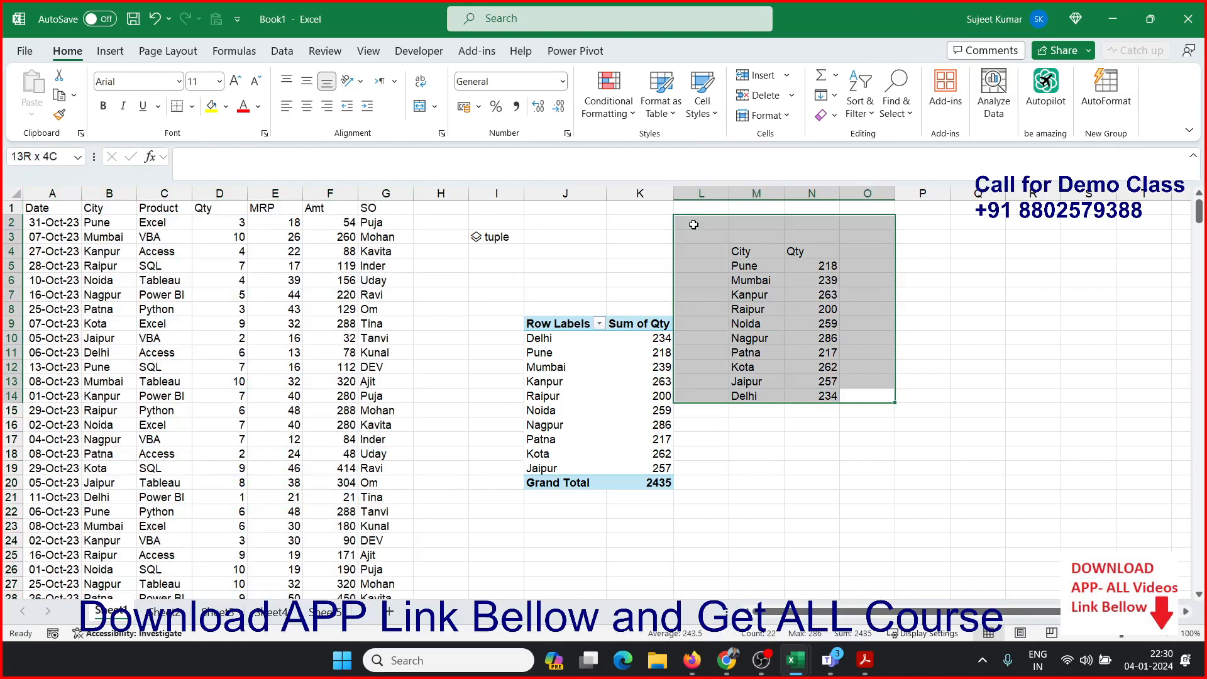
drag(693, 225, 740, 252)
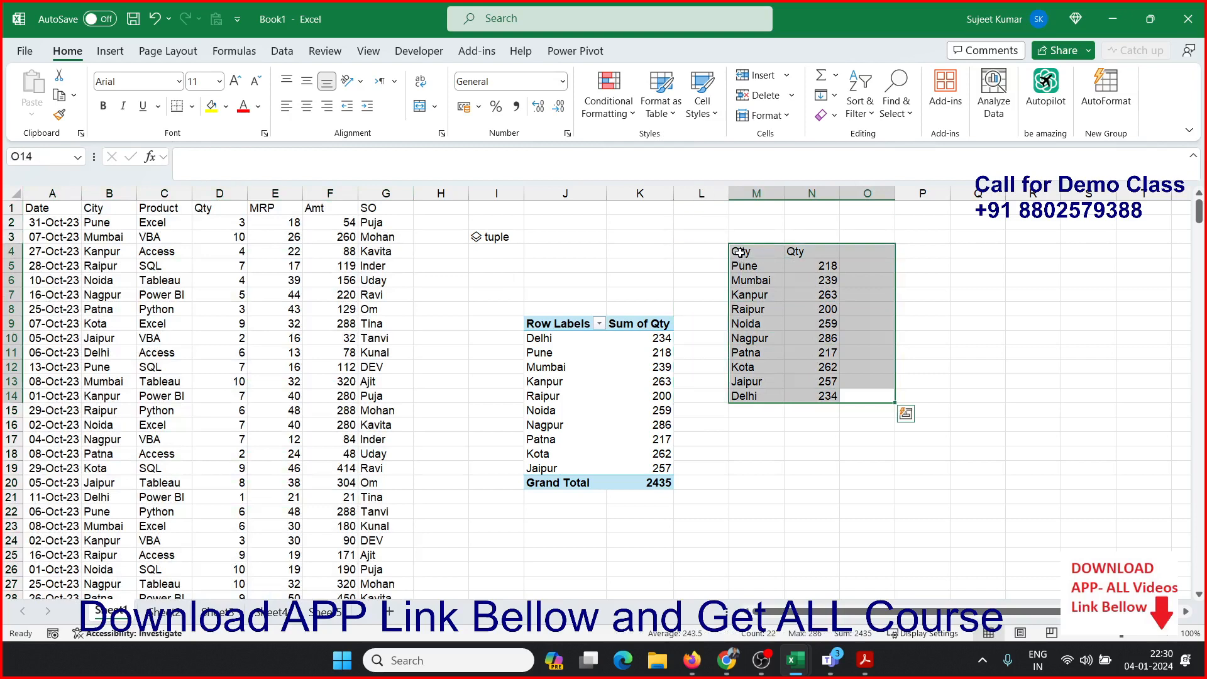
click(819, 297)
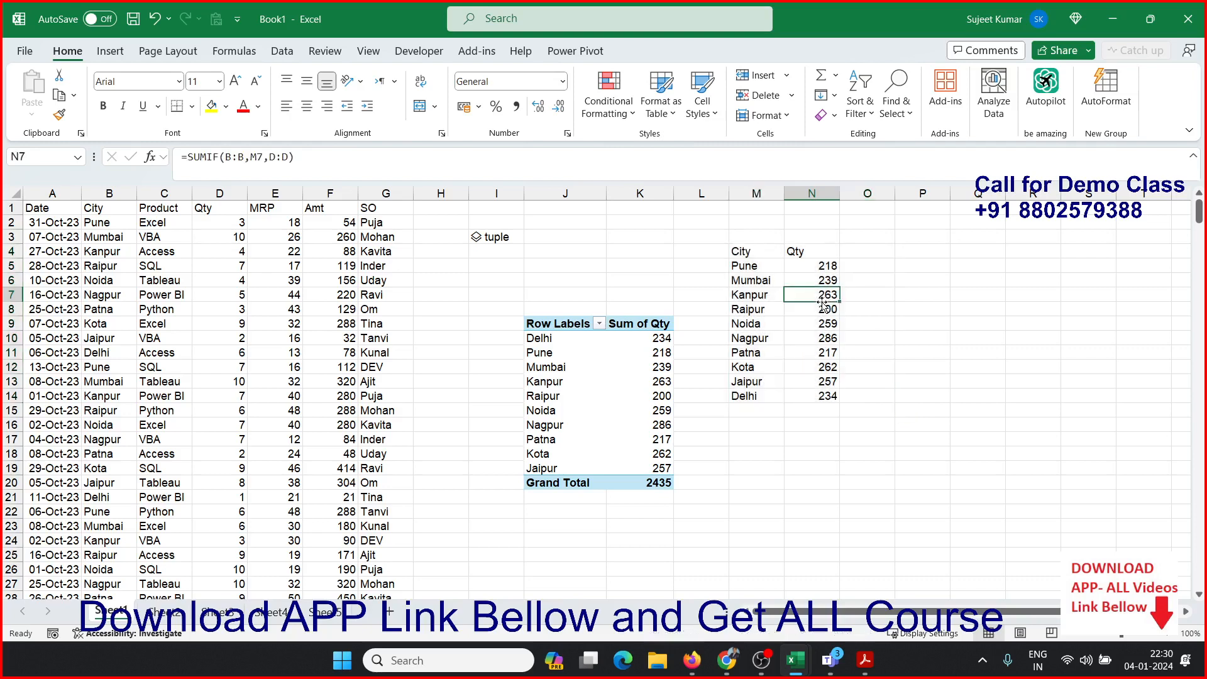
- Review the Python plotting code in Sheet5's cell A2 and commit it without edits
click(335, 612)
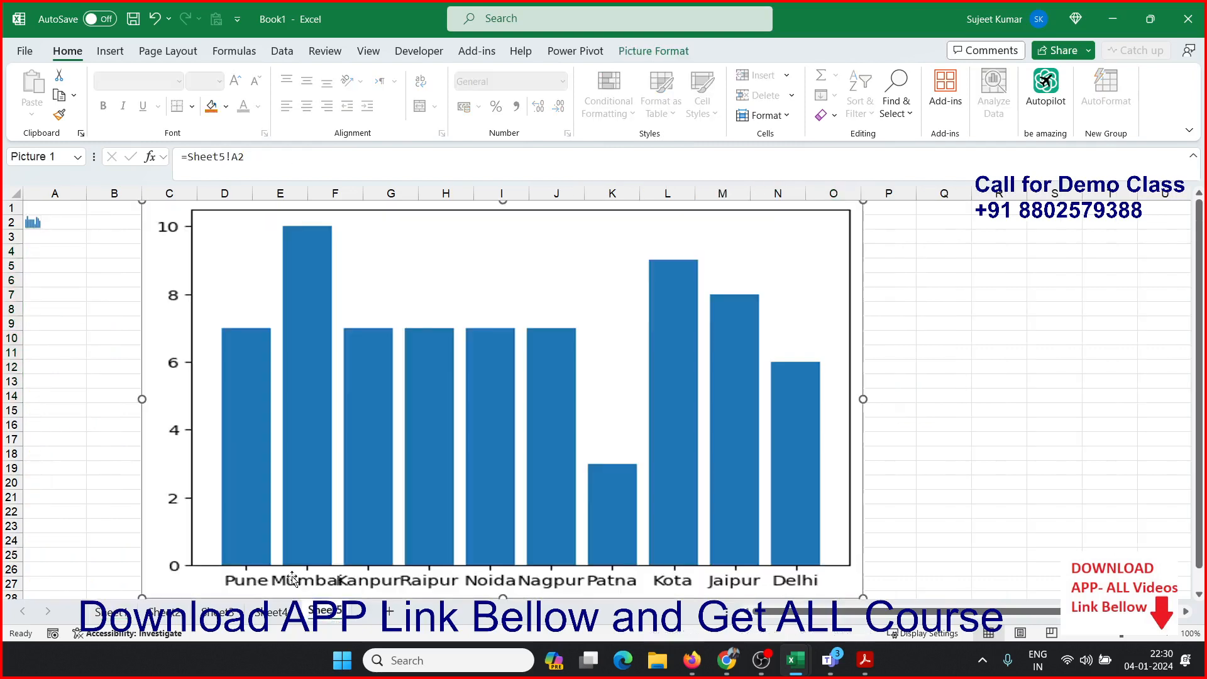
click(91, 277)
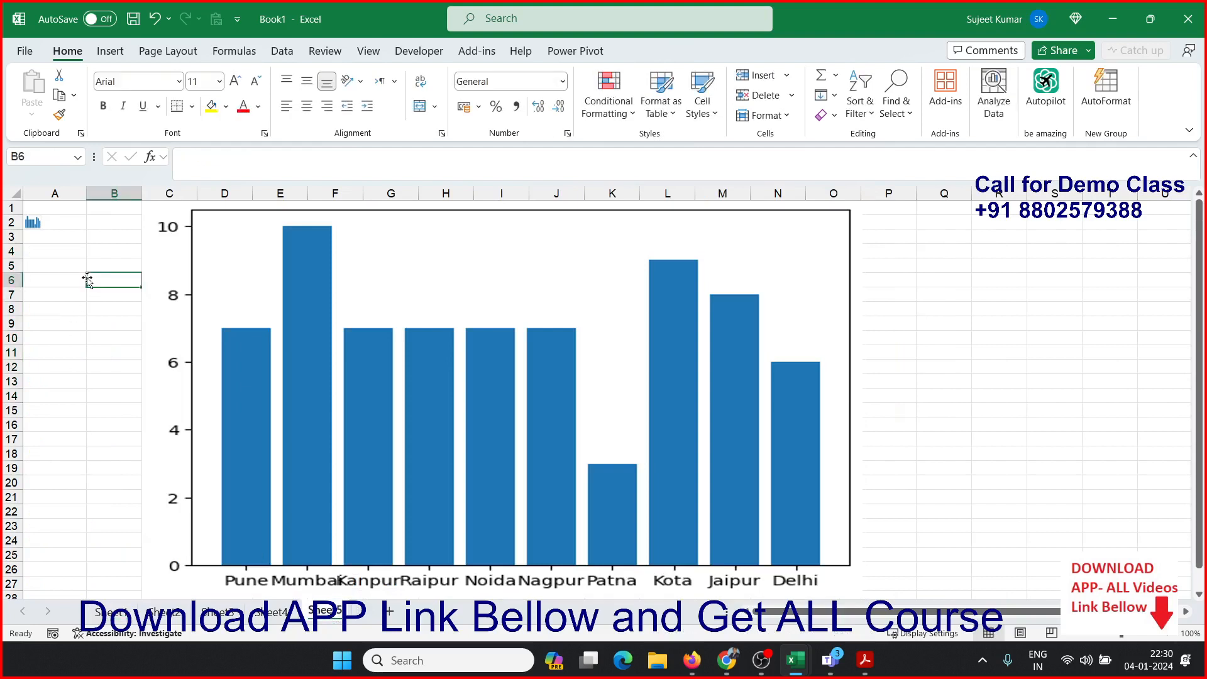
double_click(74, 220)
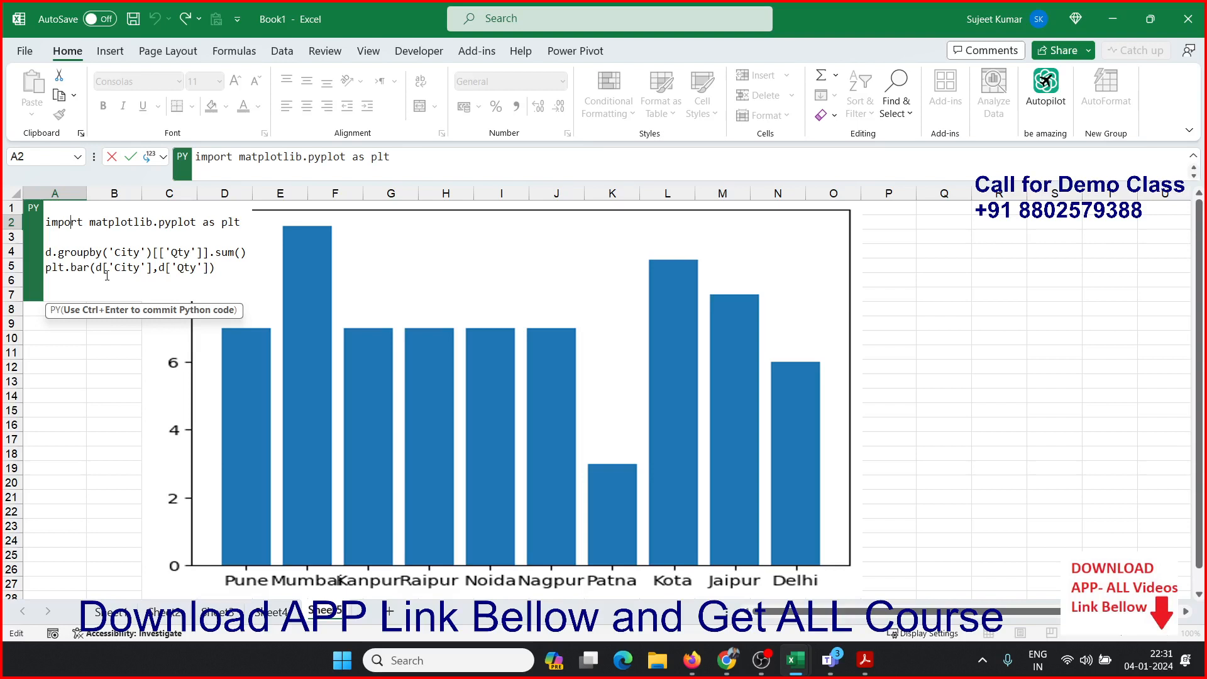
key(ctrl+Return)
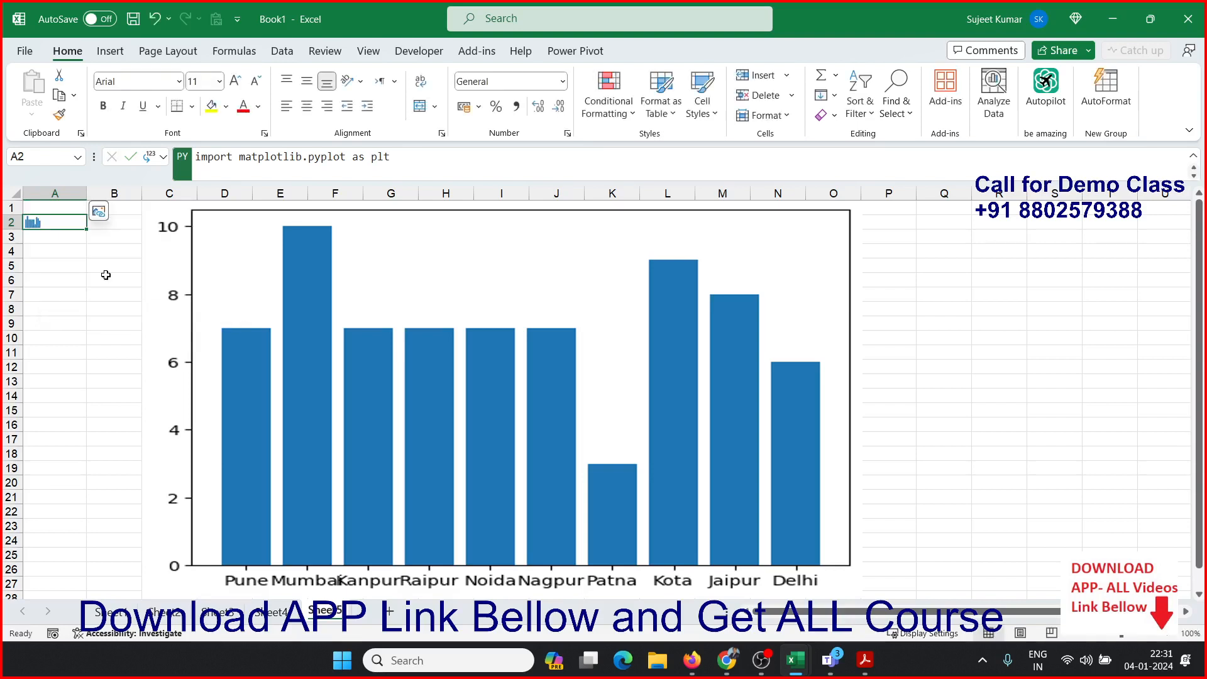
- Set the Qty in D5 of Sheet1, the Raipur SQL row, to 1000
click(113, 612)
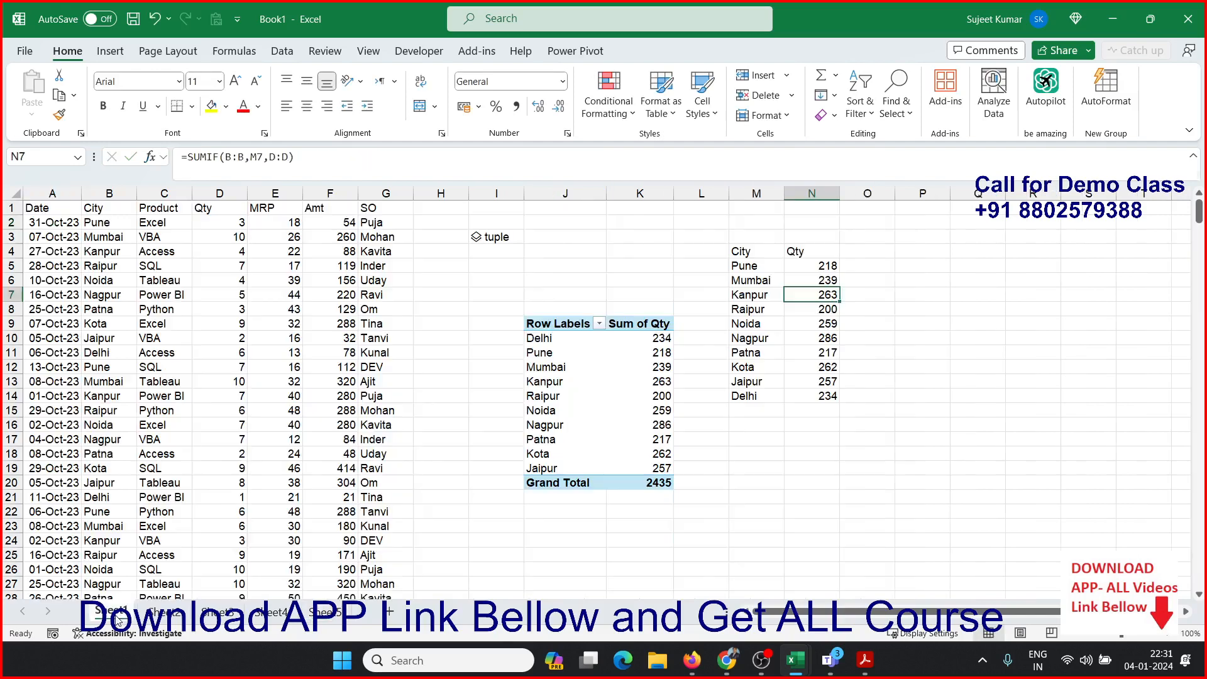
click(228, 266)
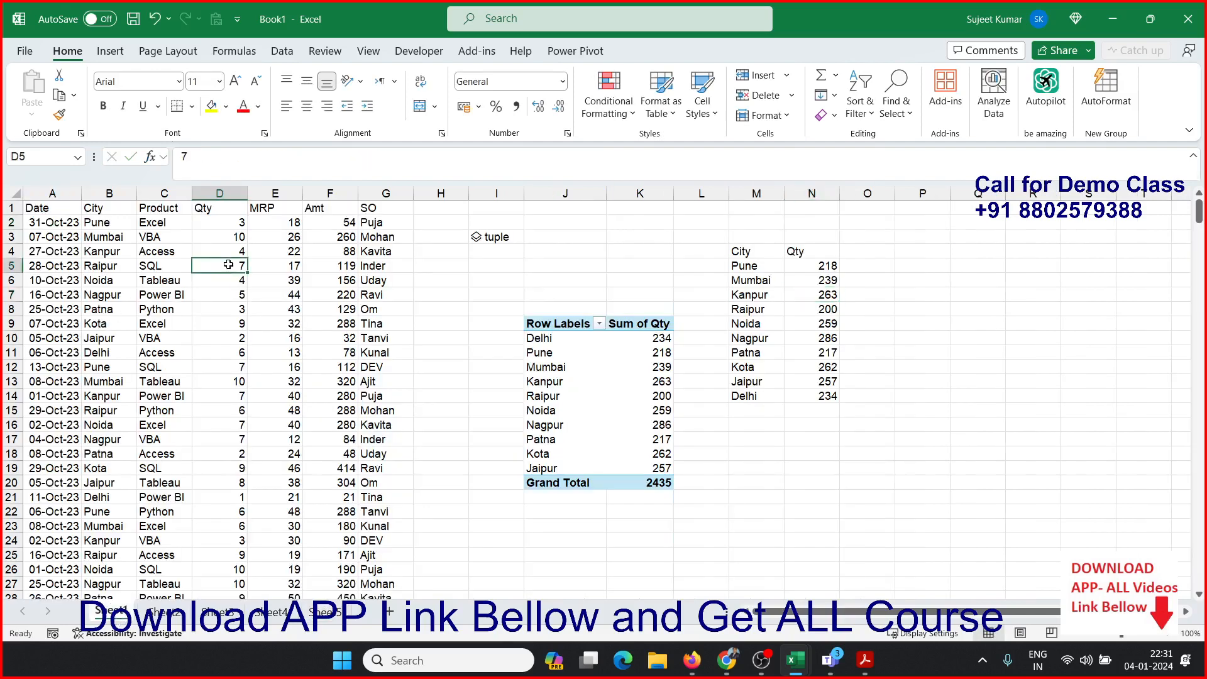
text(1000)
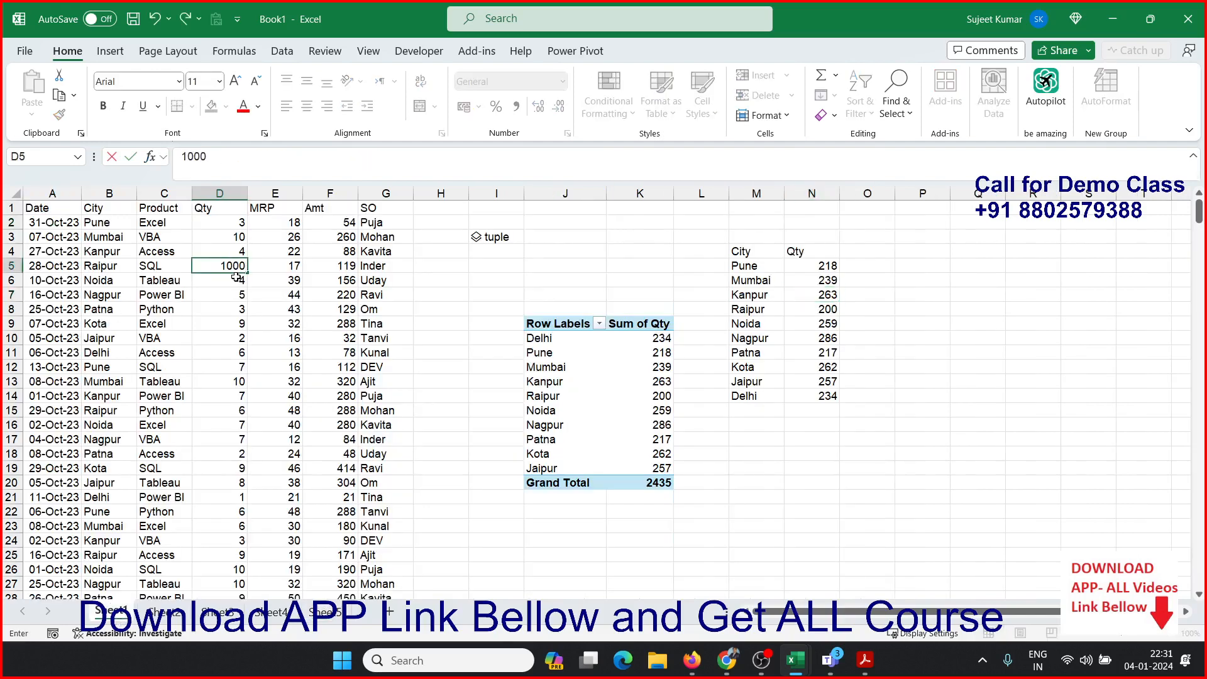
key(Return)
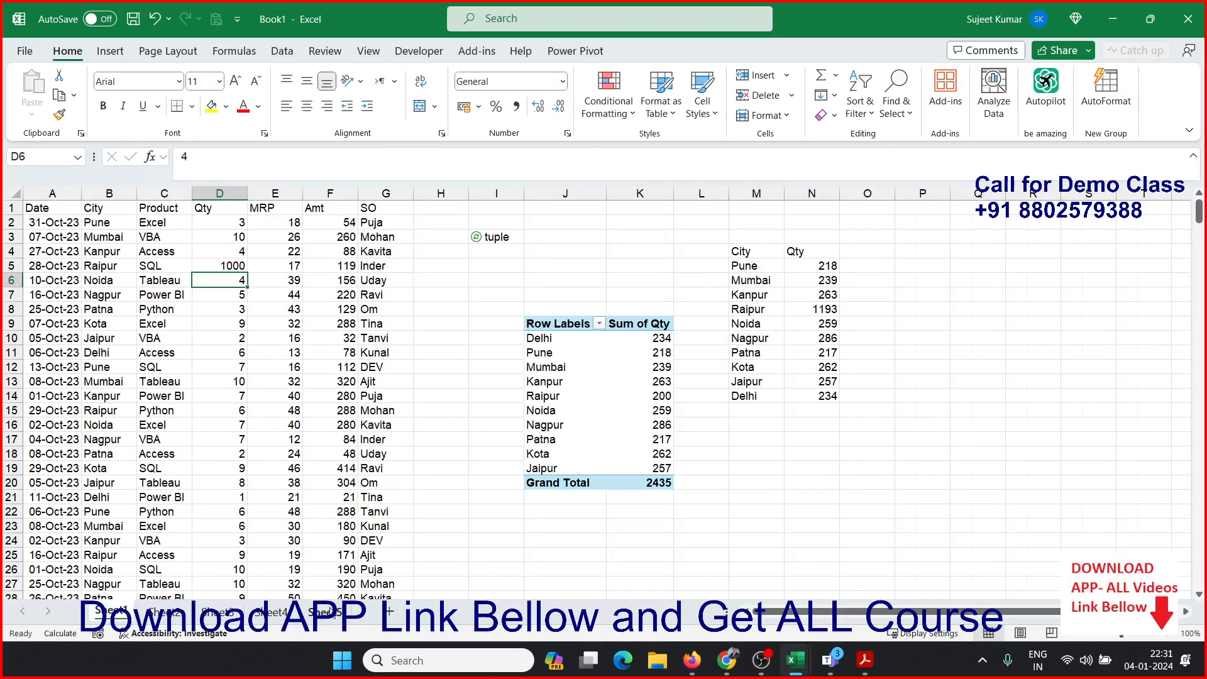
- Check Sheet5's bar plot against the changed data and rerun the Python code in A2
click(338, 610)
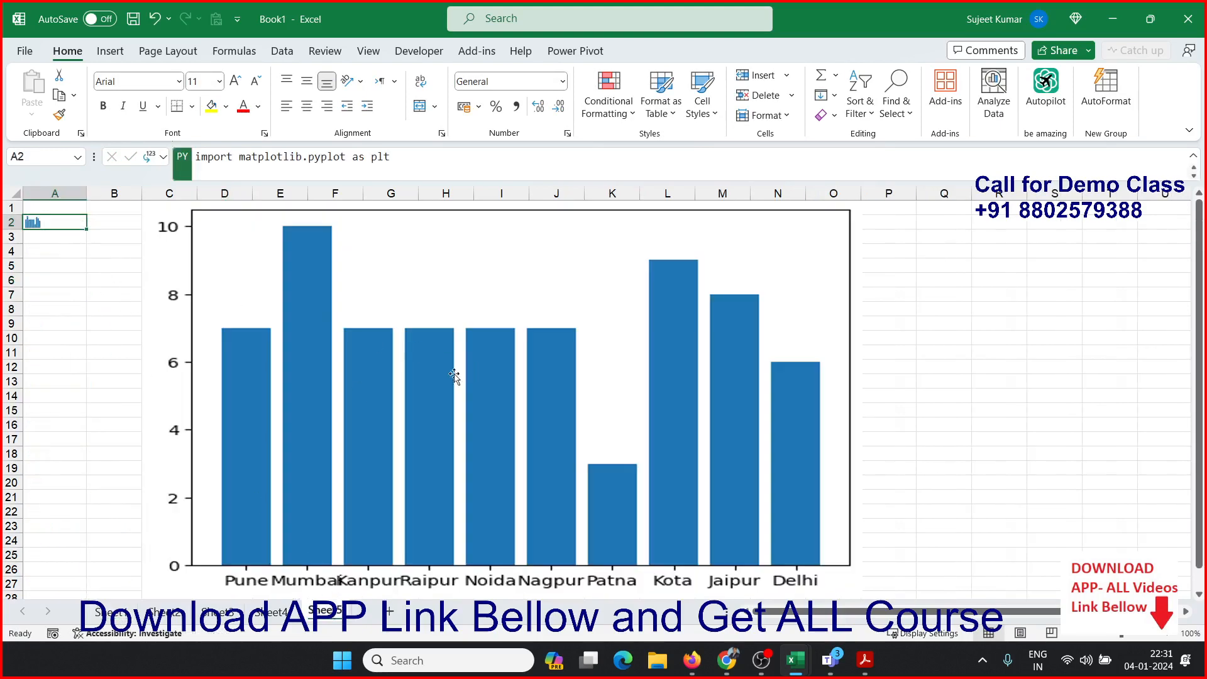
click(64, 224)
double_click(65, 223)
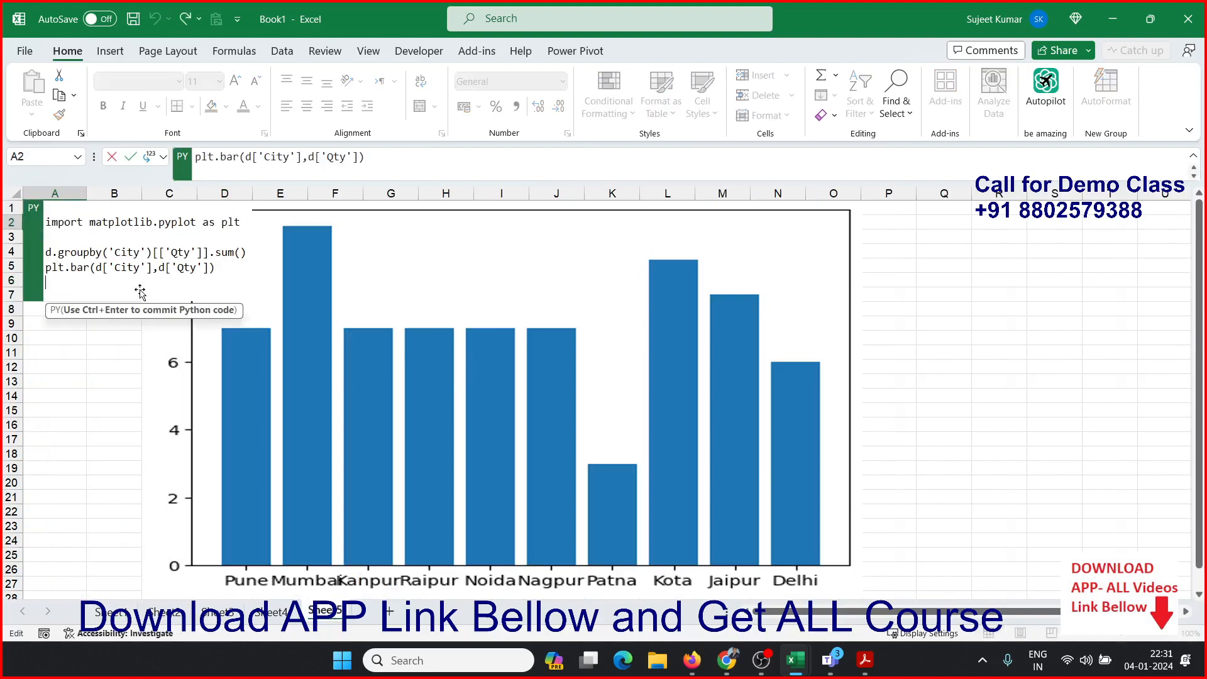
click(167, 282)
key(ctrl+Return)
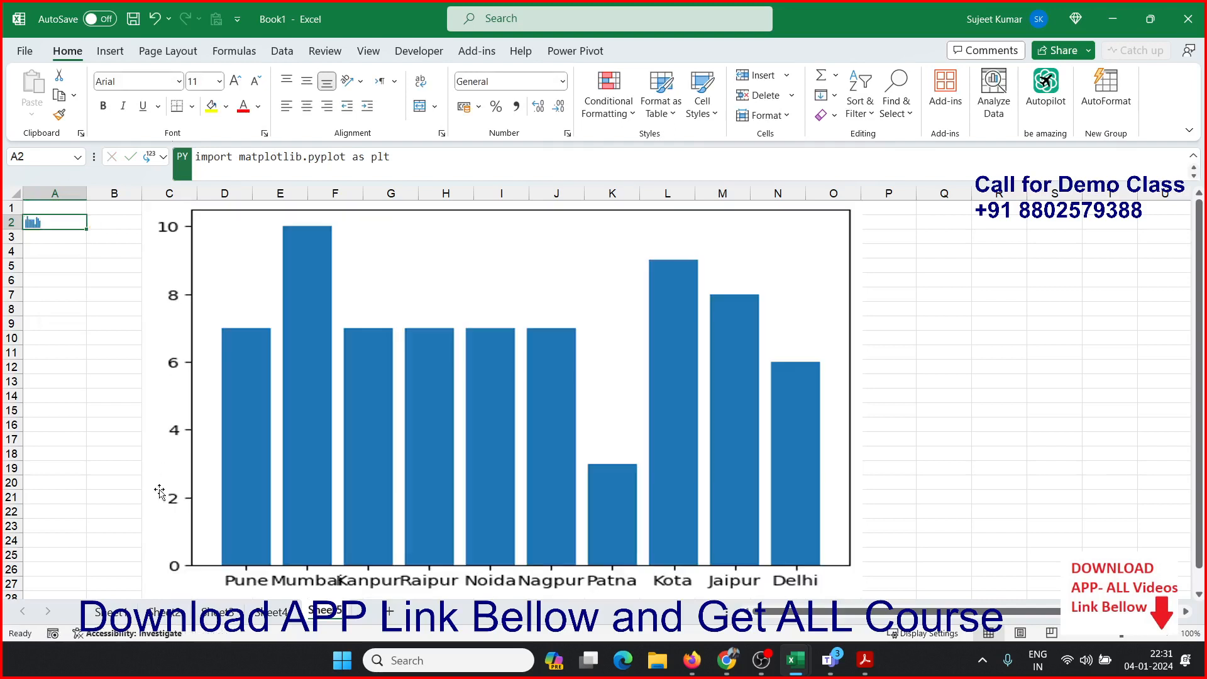
- Check the Raipur row's city and Qty in Sheet1's source data, passing through Sheet4 and Sheet3
click(274, 615)
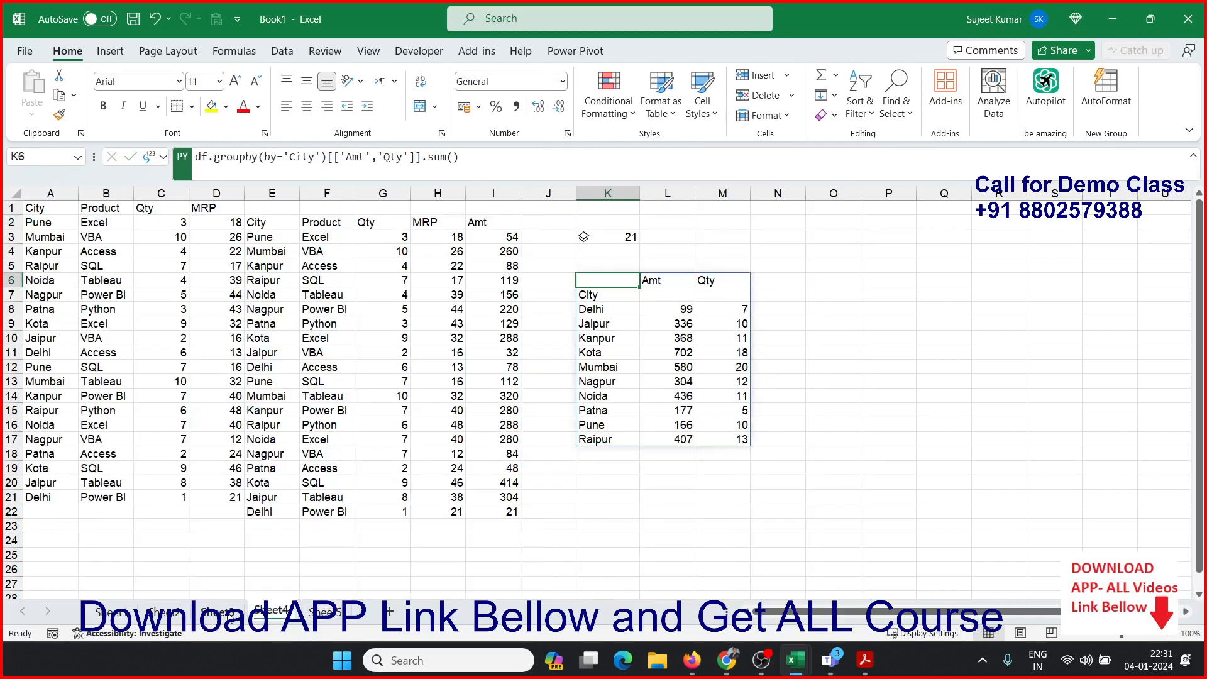
click(218, 614)
click(113, 615)
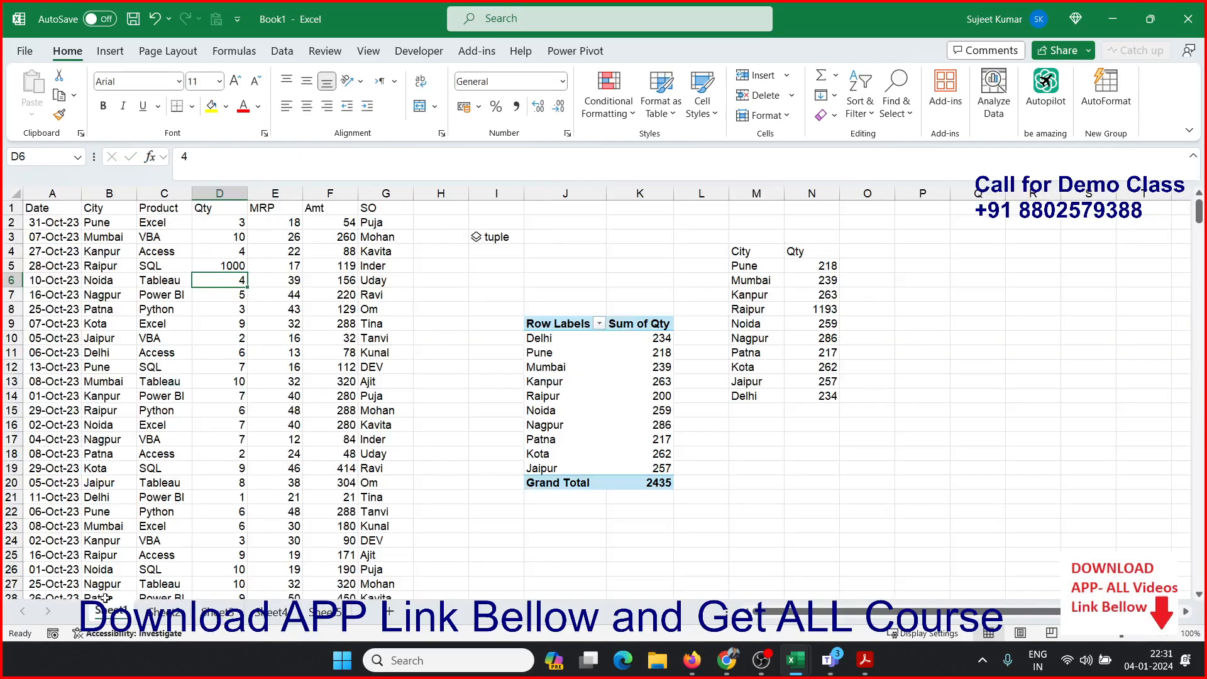
click(108, 267)
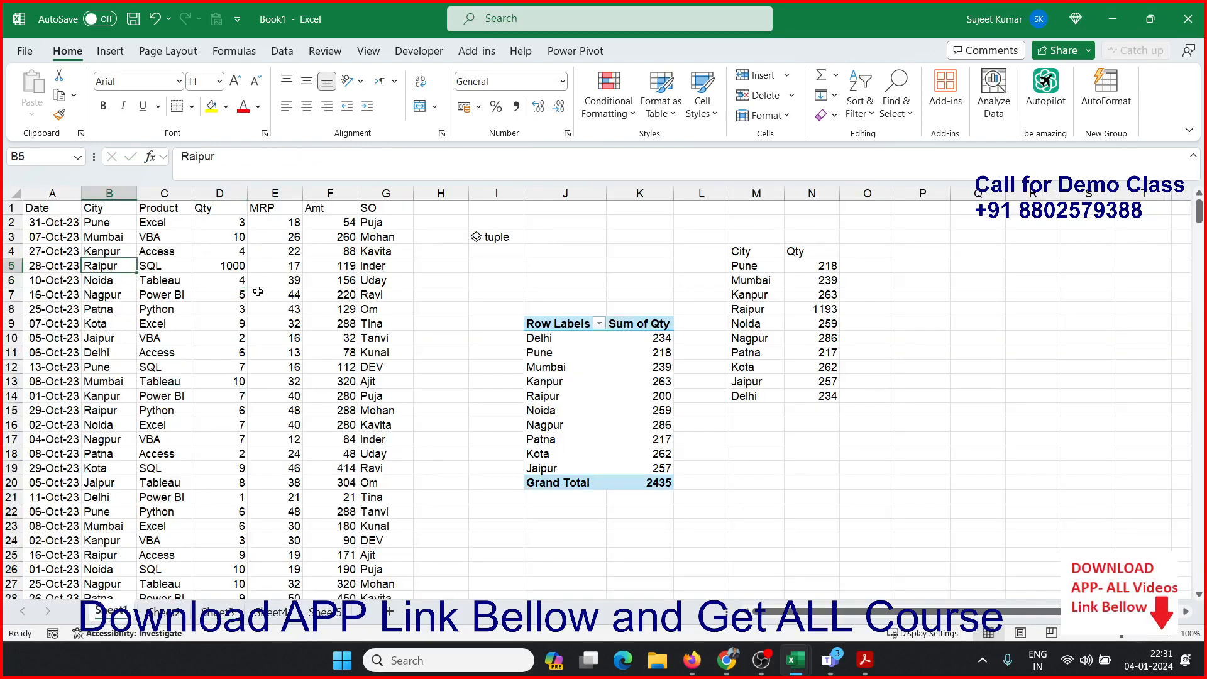
click(218, 266)
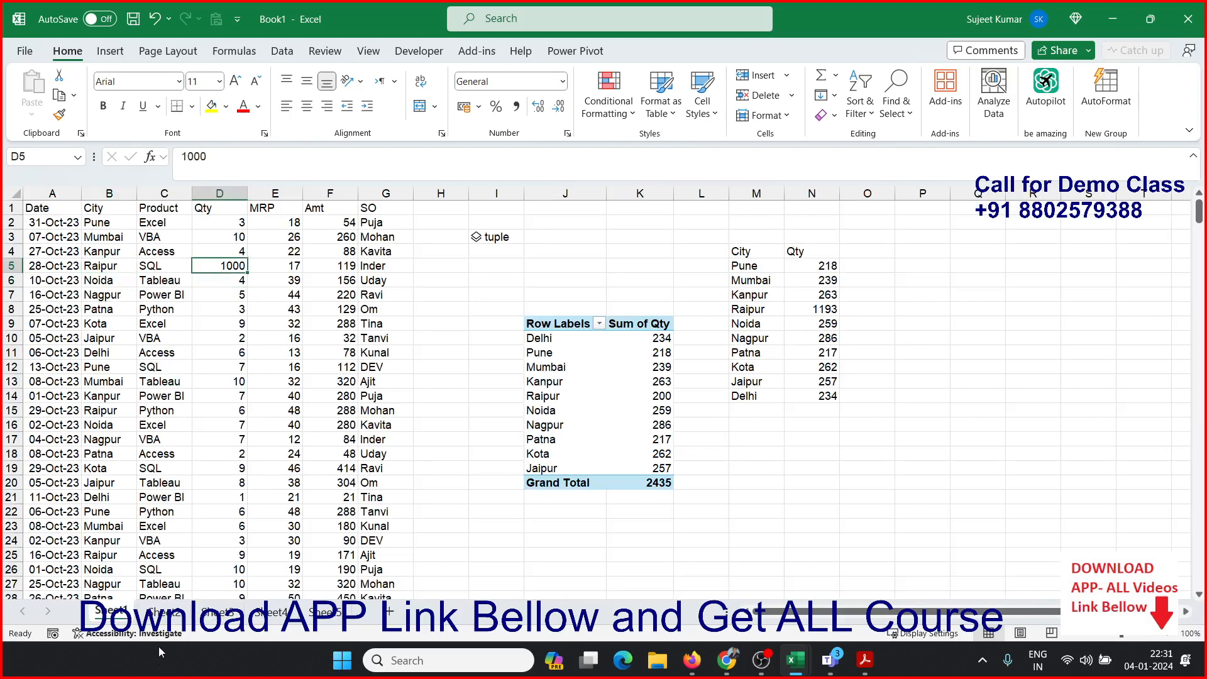
- Trace the Raipur SQL row's Qty in Sheet2's dataframe output, and compare it with Sheet3, Sheet4 and Sheet5's bar plot
click(165, 613)
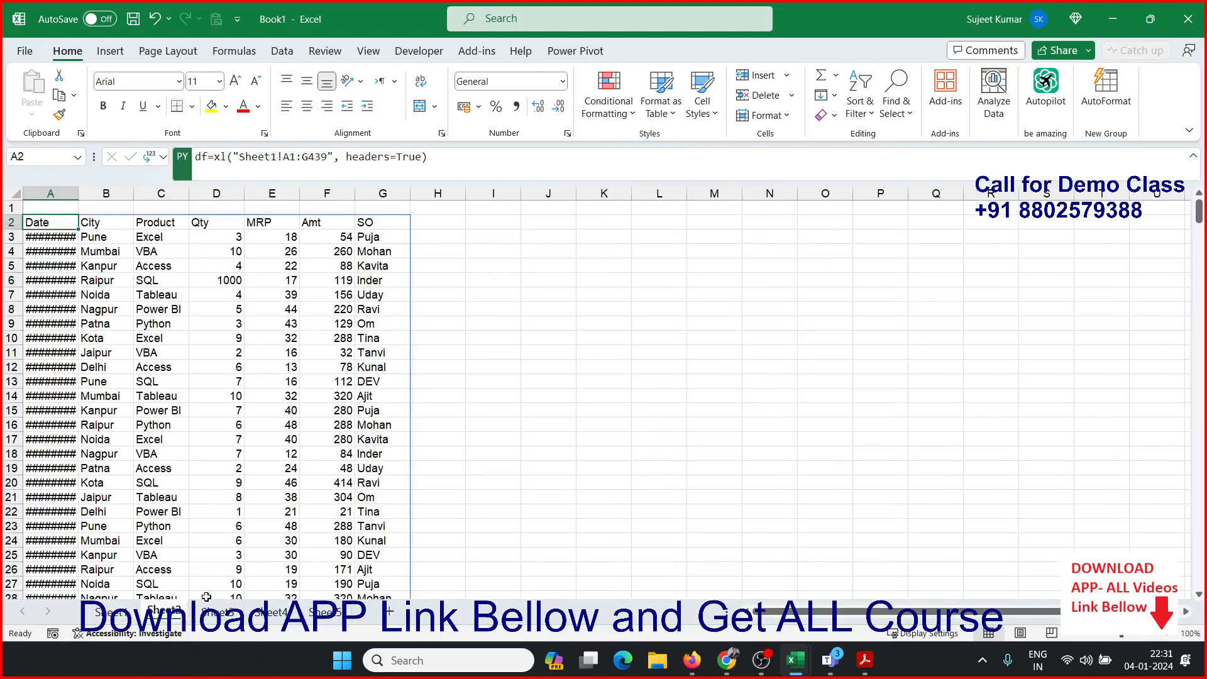
click(178, 282)
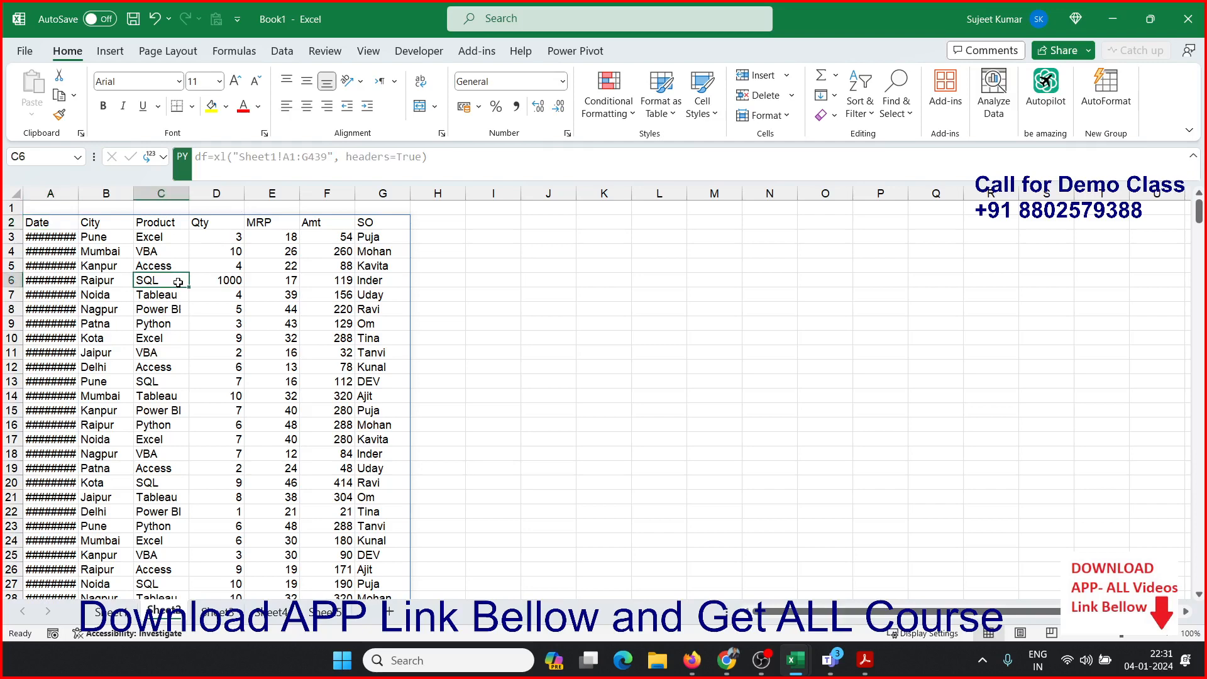
drag(157, 288, 246, 293)
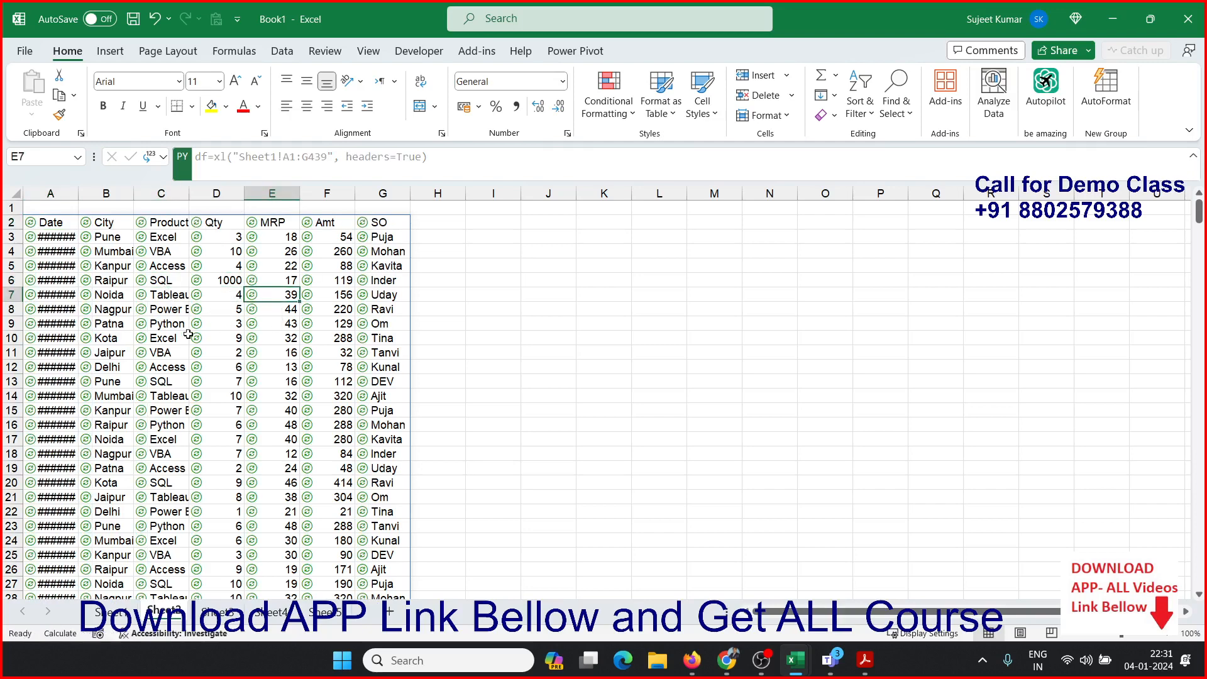
key(ctrl+z)
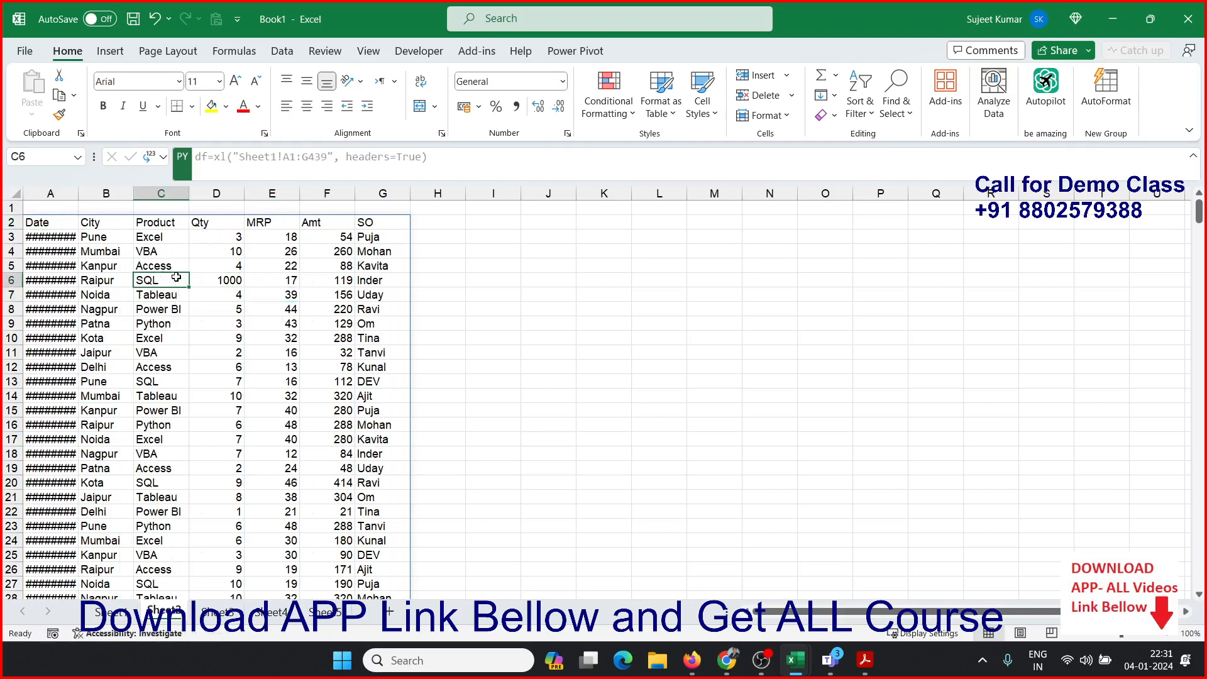
drag(179, 277, 221, 279)
click(239, 611)
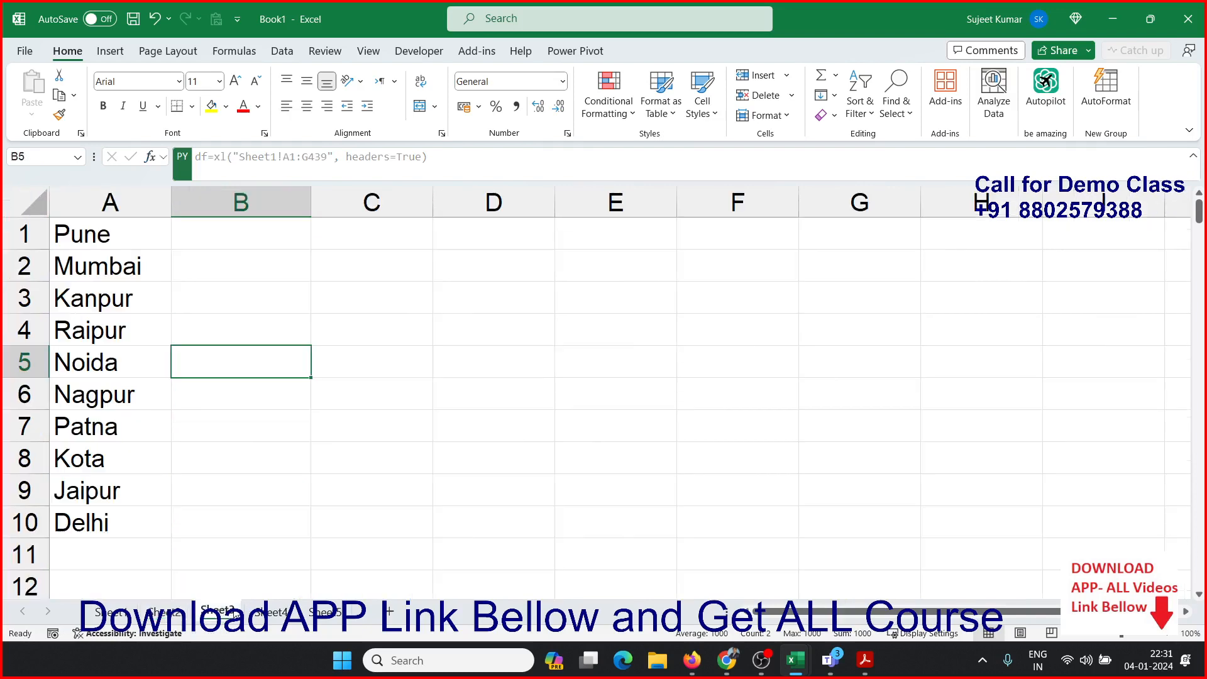
click(277, 612)
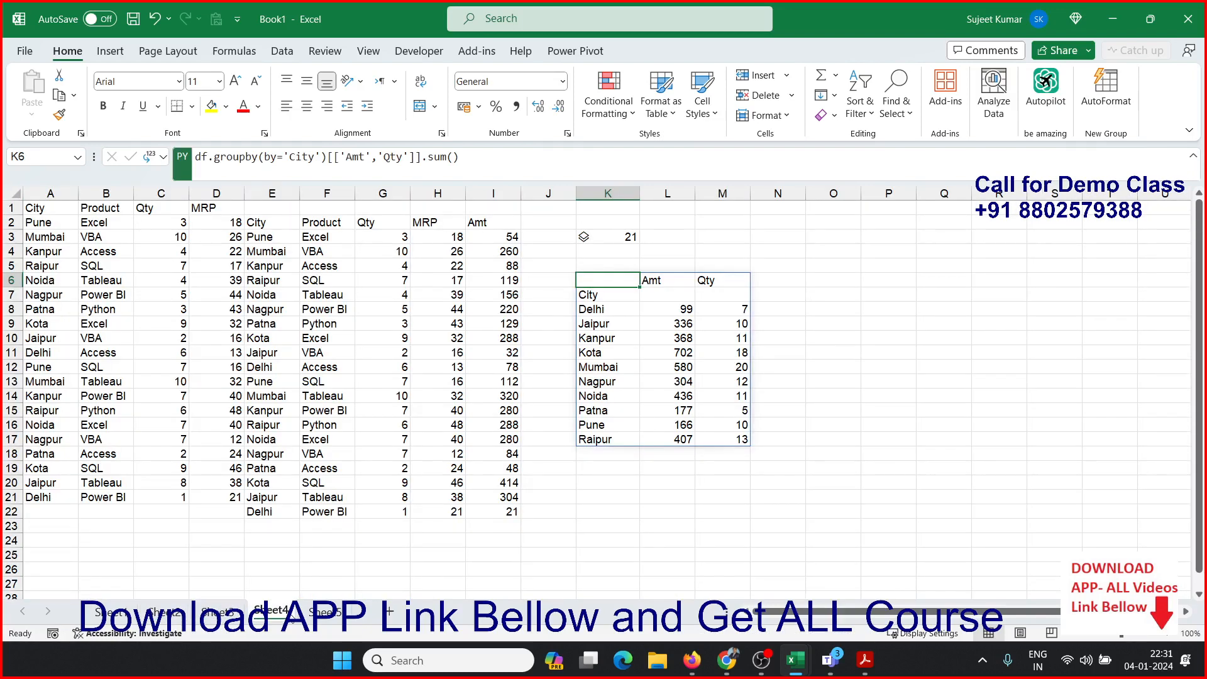
click(323, 611)
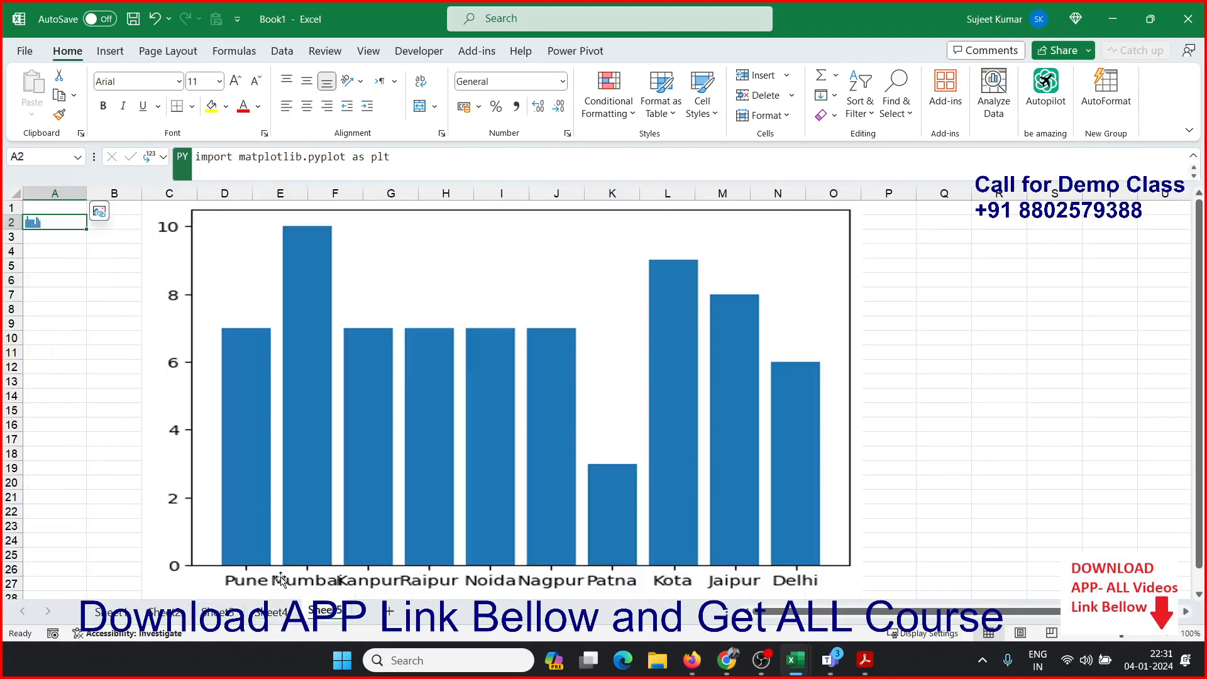
- Move the bar plot picture from Sheet5 to Sheet4, placing it beside the City summary of Amt and Qty, around column O
click(60, 323)
click(71, 250)
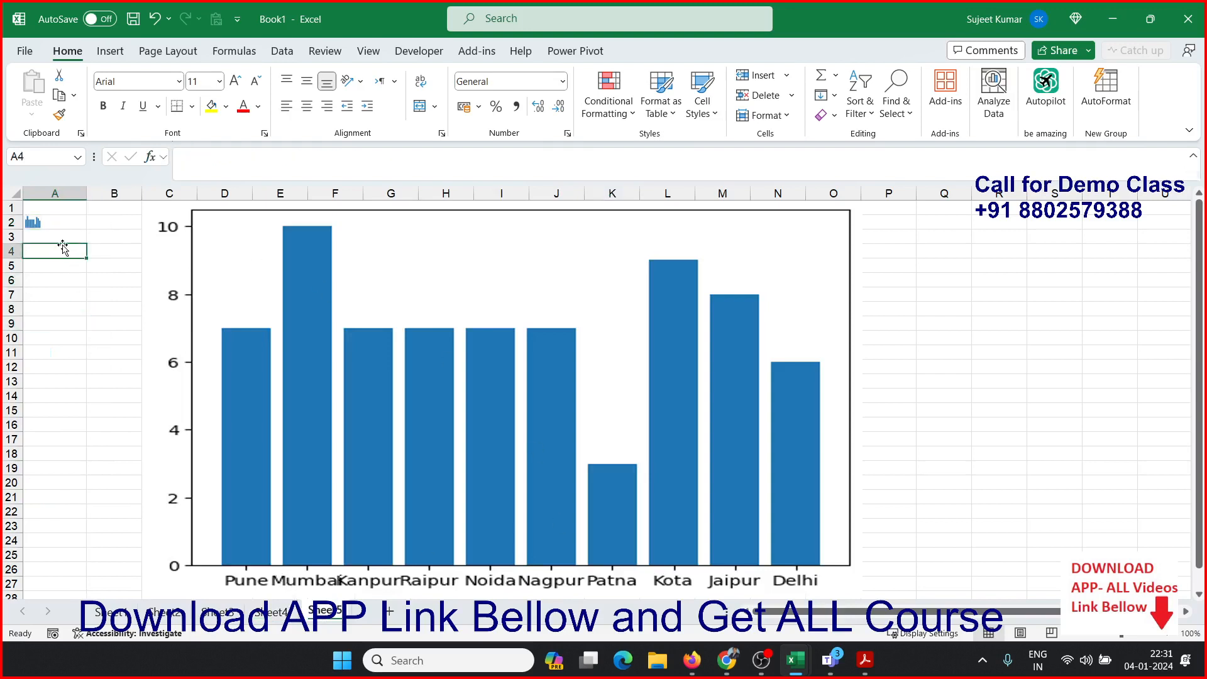
click(224, 241)
drag(225, 241, 254, 294)
key(Delete)
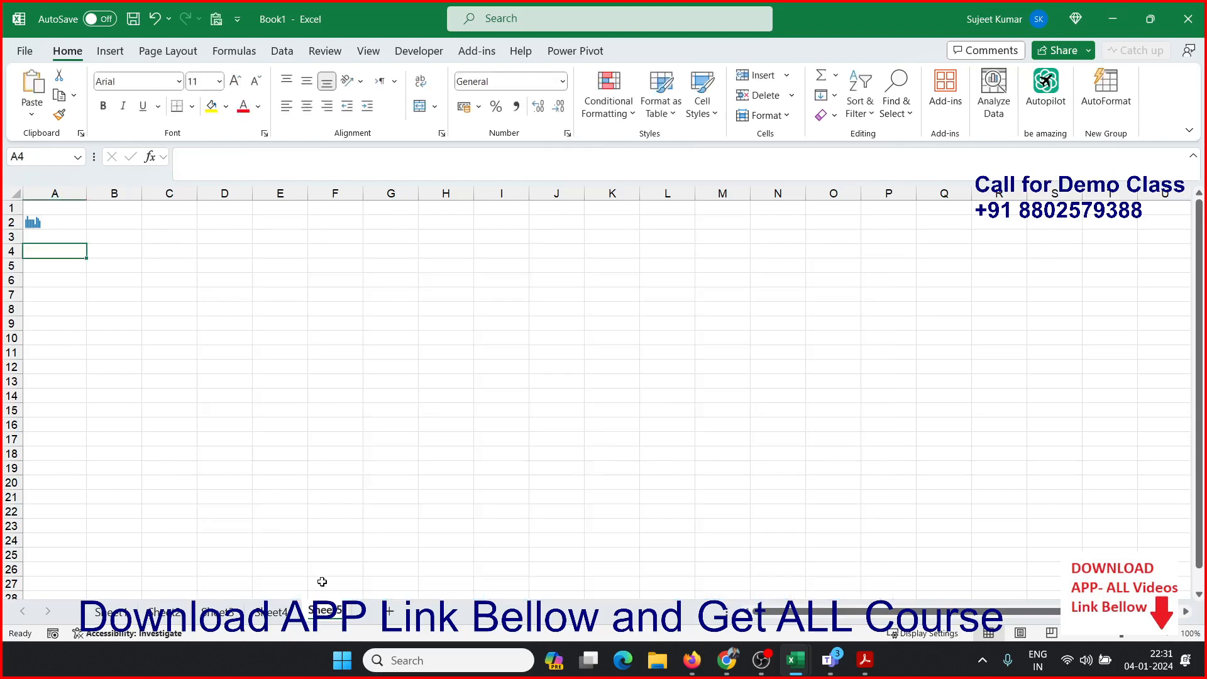
click(283, 615)
click(843, 294)
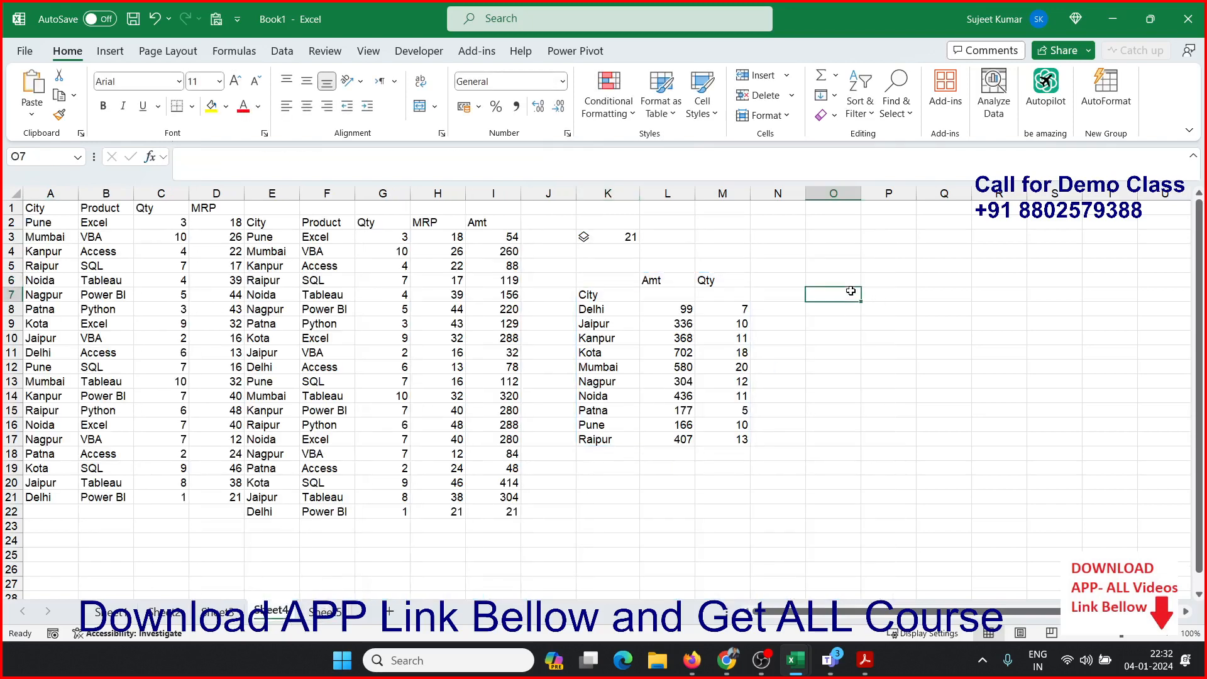
key(ctrl+v)
drag(832, 299, 815, 257)
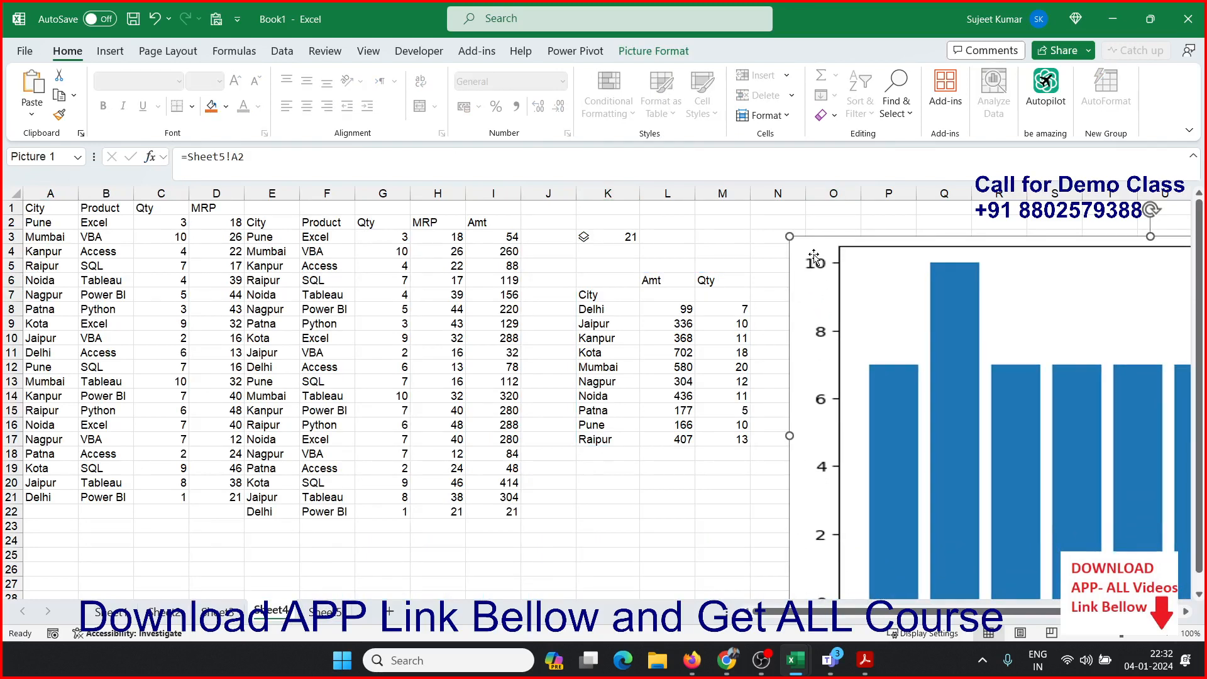
- Remove the matplotlib import line and the plt.bar line from the Python code in Sheet5's cell A2
key(alt+Tab)
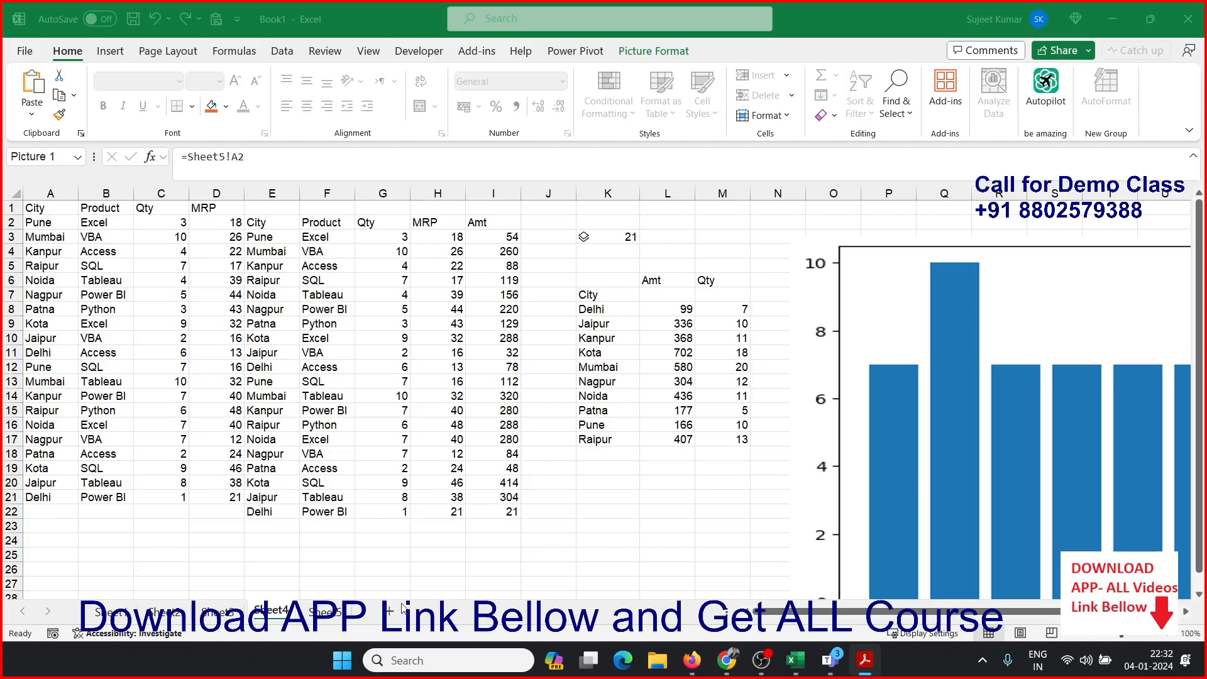
click(339, 616)
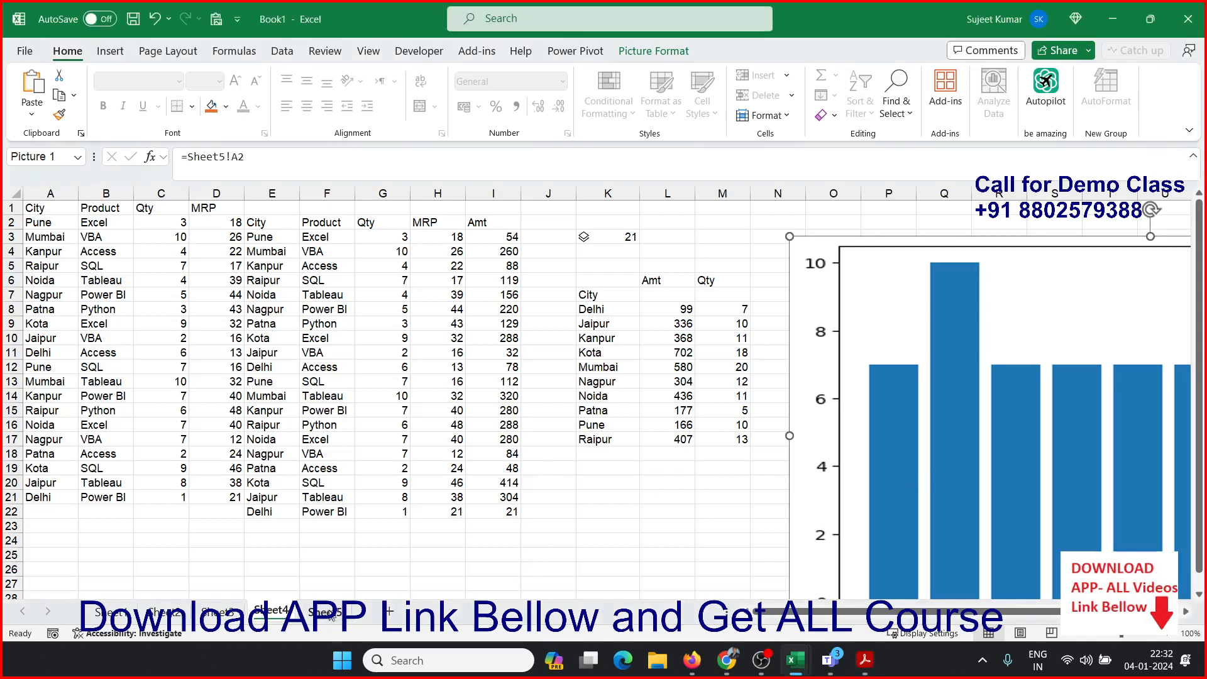
click(334, 613)
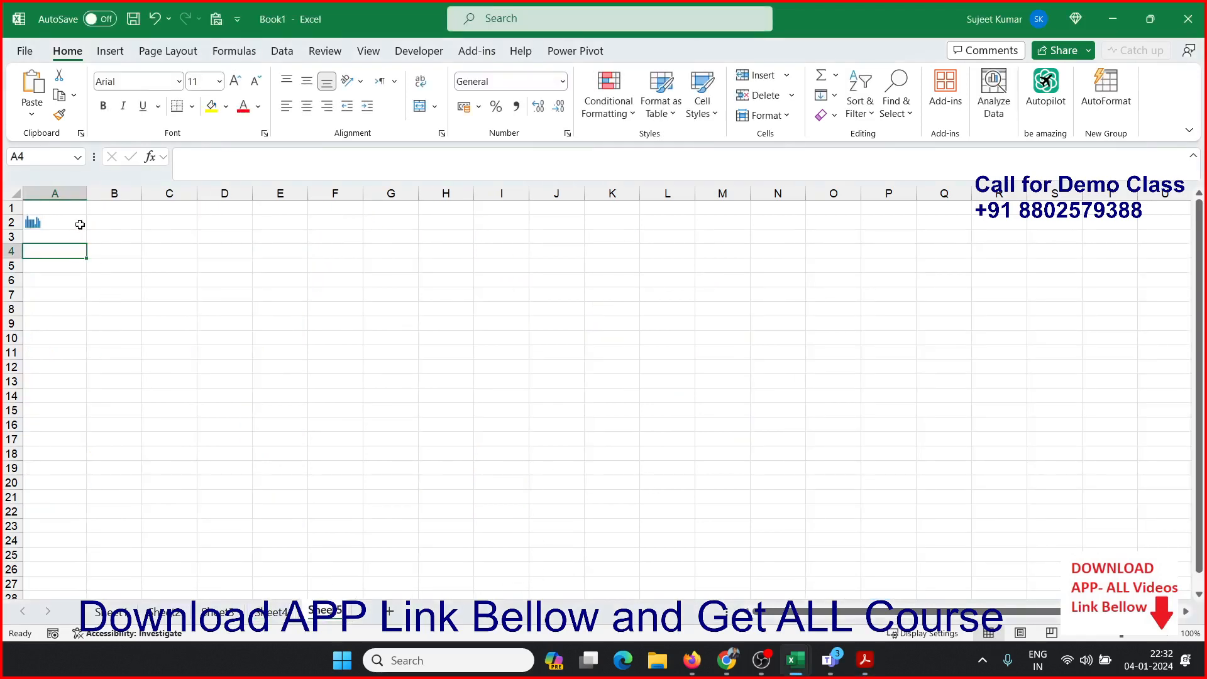
double_click(56, 218)
key(ctrl+a)
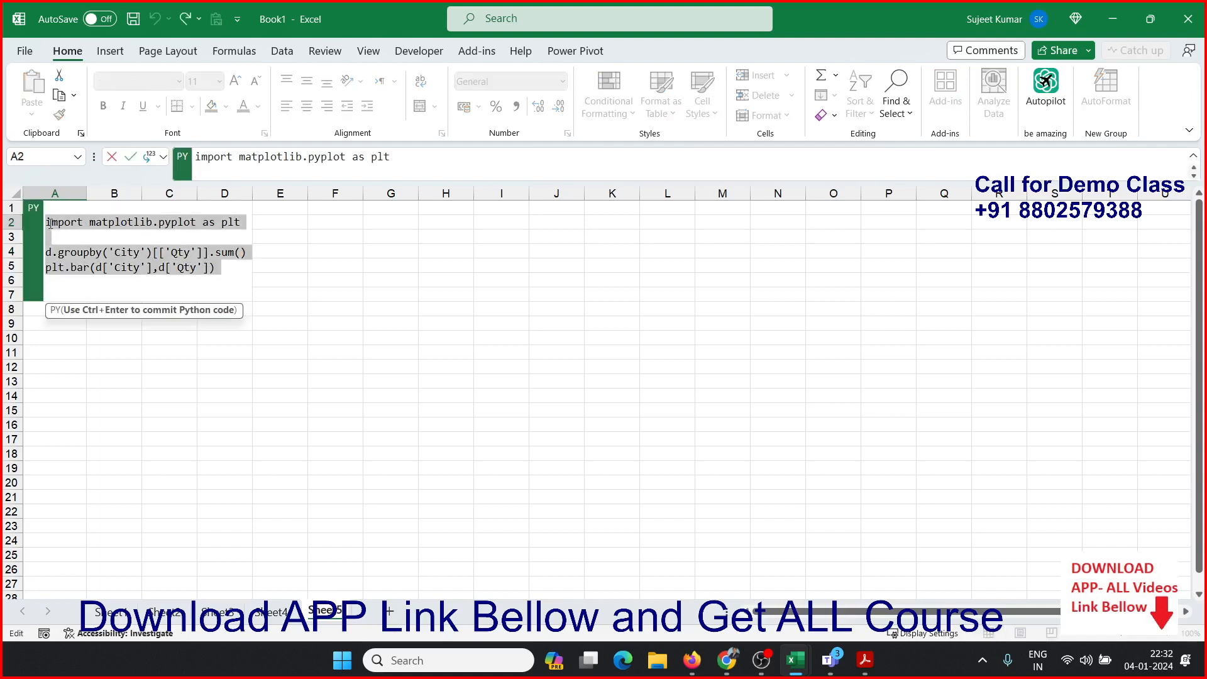
click(62, 225)
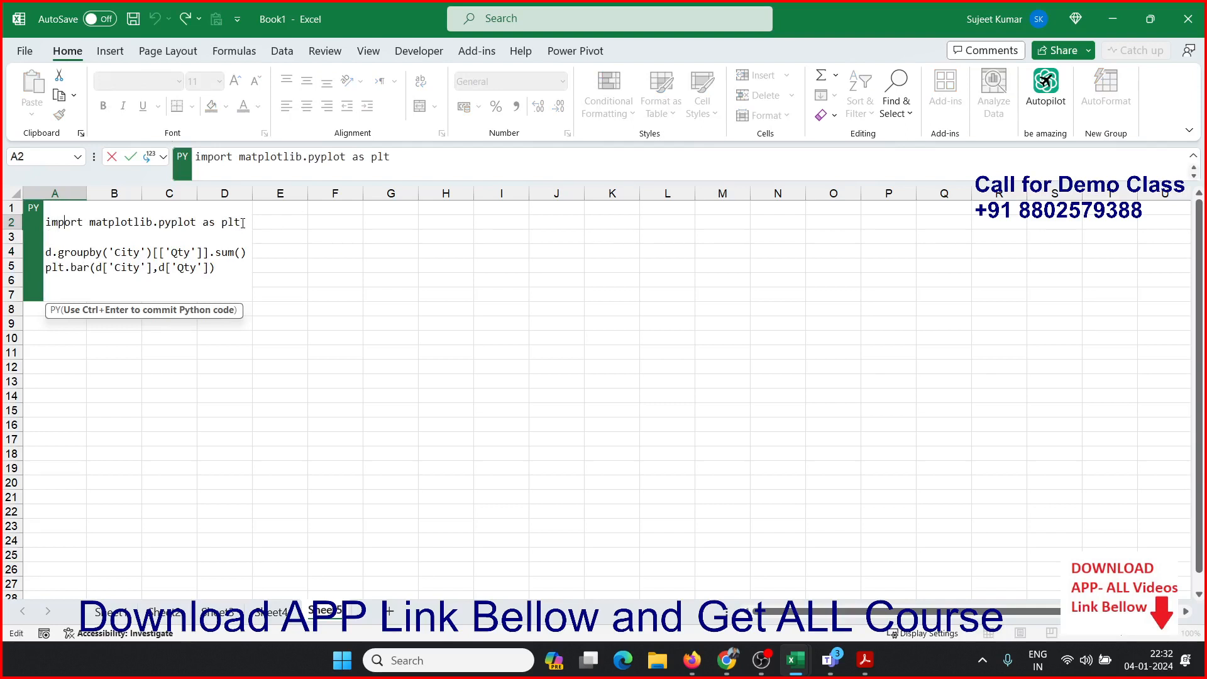
drag(243, 223, 40, 215)
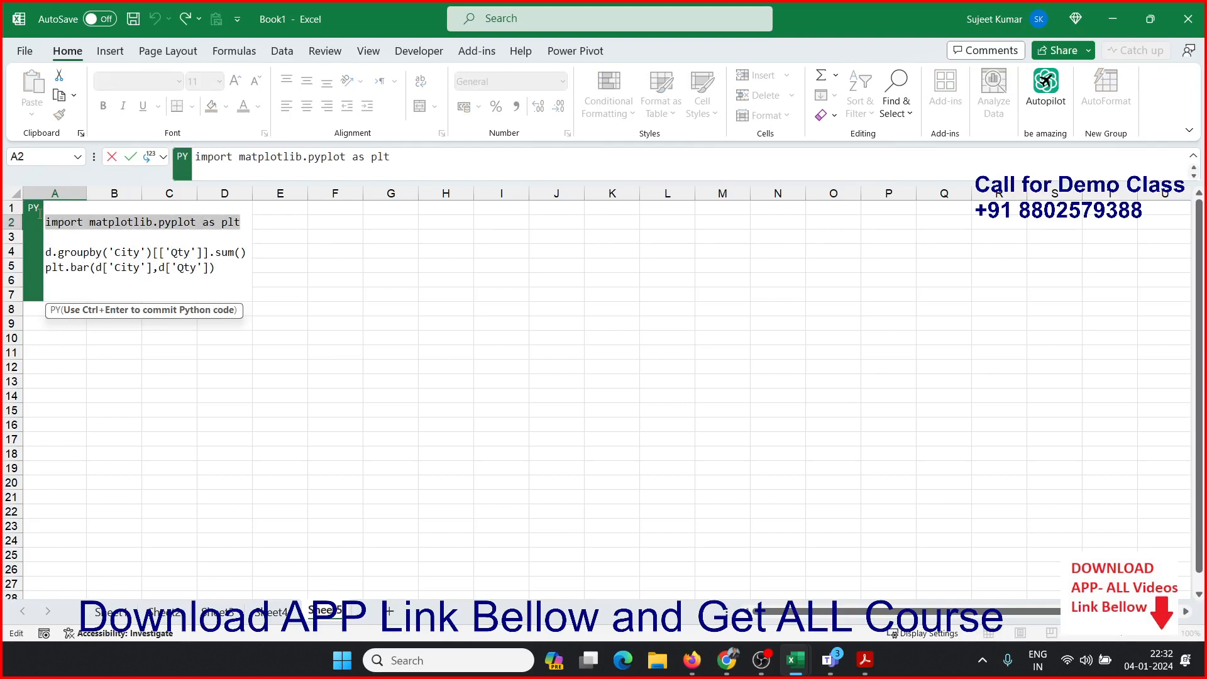
key(BackSpace)
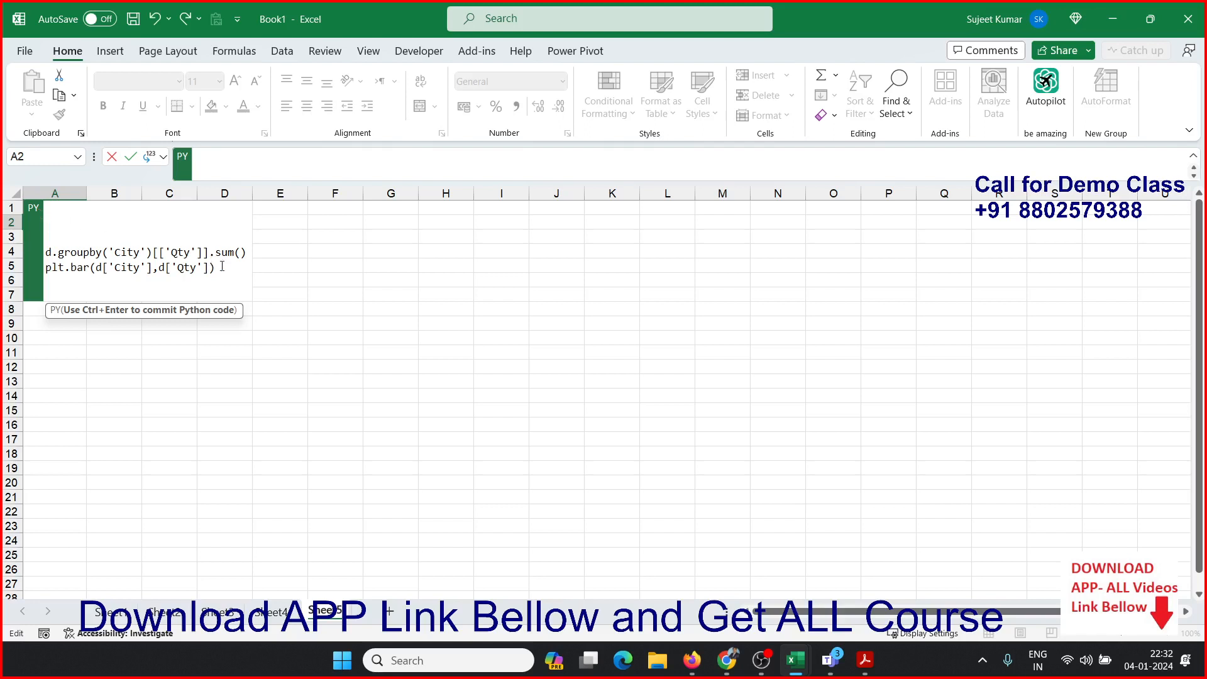
drag(232, 272, 27, 262)
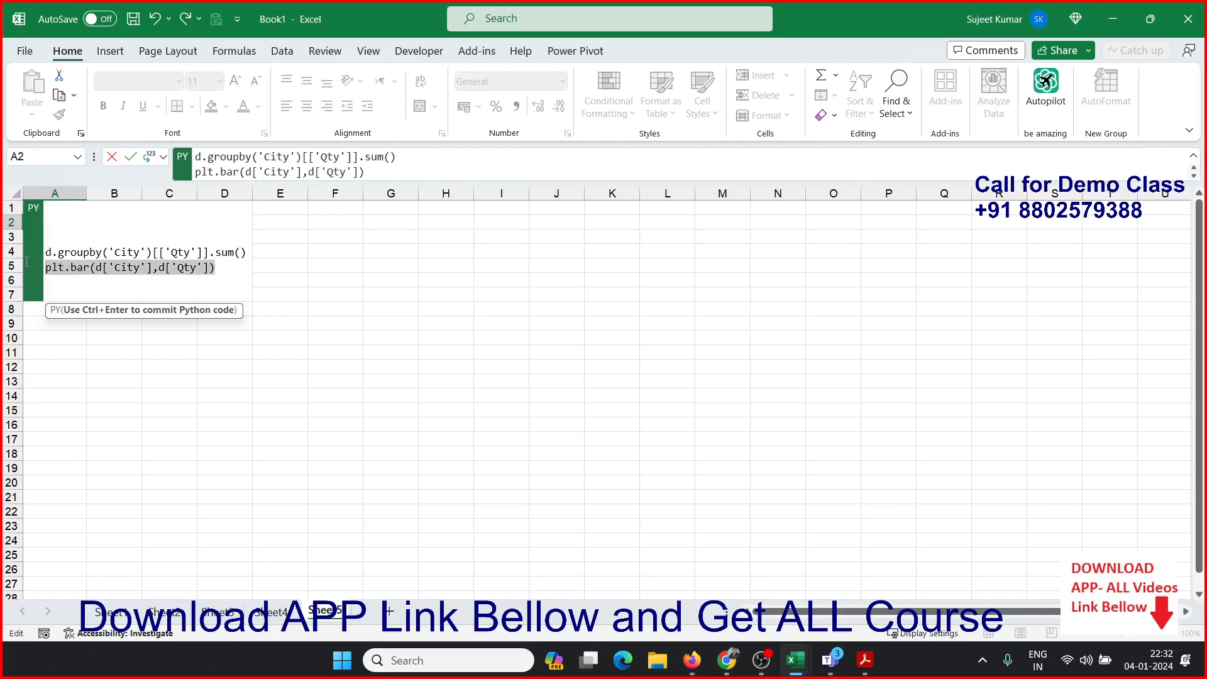
key(BackSpace)
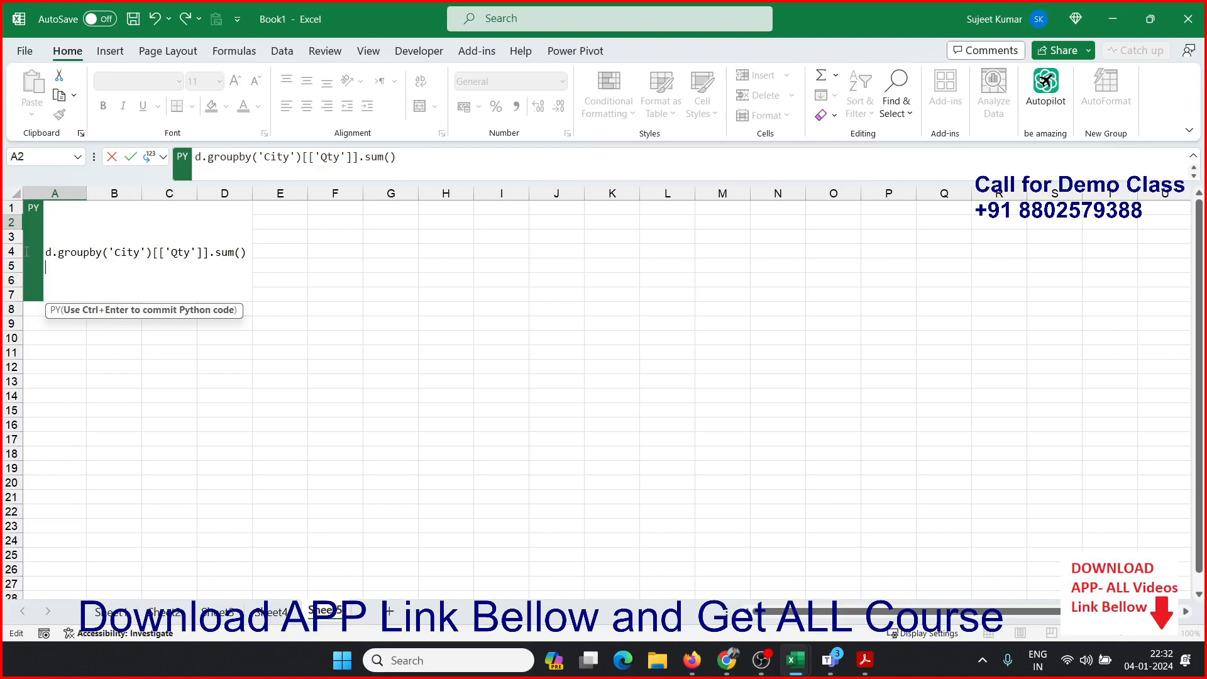
- Assign the groupby result to dd, add dd.plot(kind='Bar',x='City',y='Qty') below it, and commit the Python code
text(dd=)
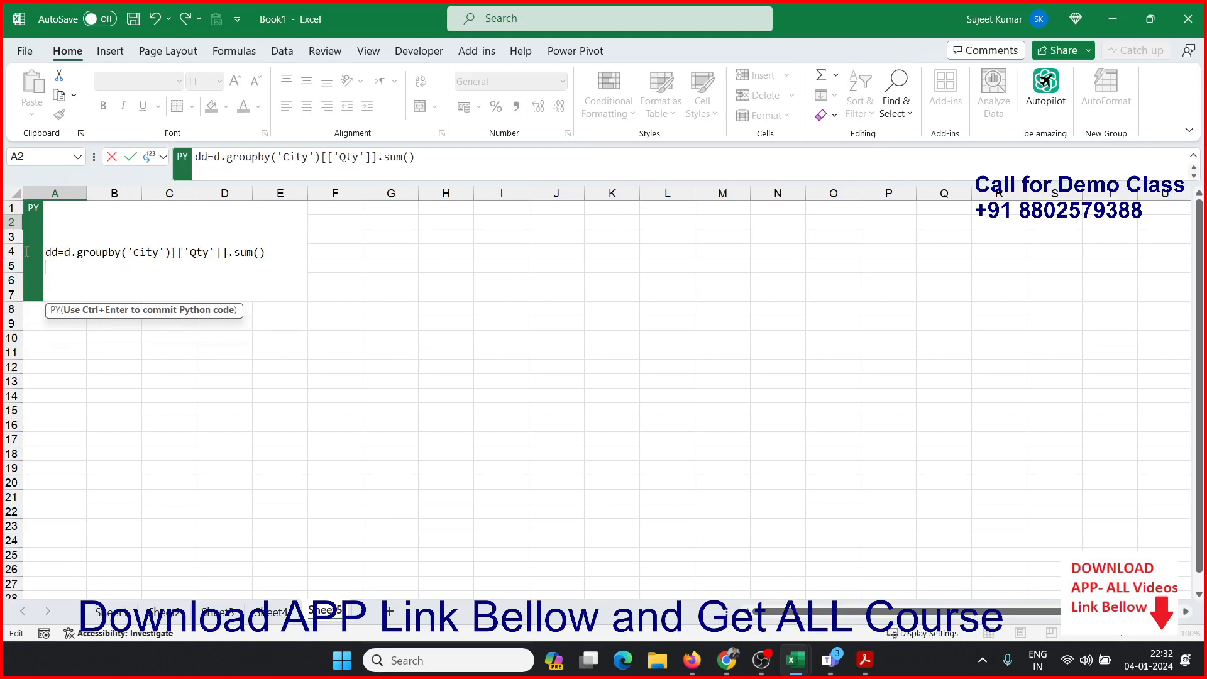
text(dd.plot(kind=)
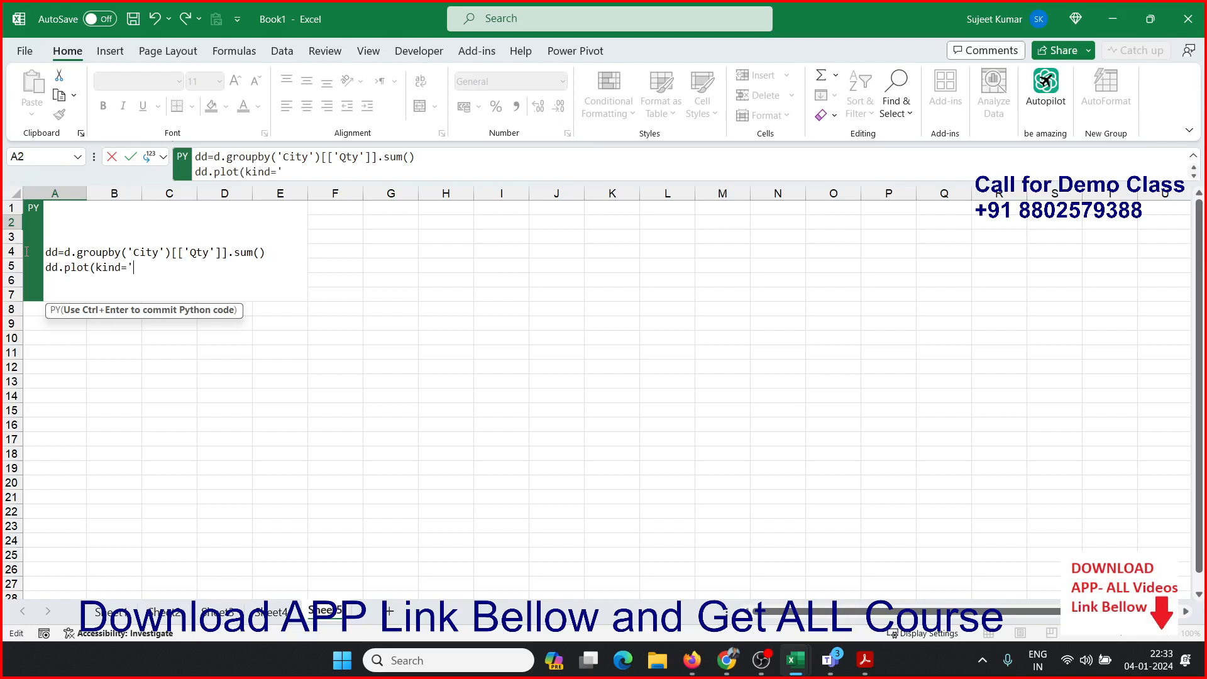
text('Bar',x='City',y='Q)
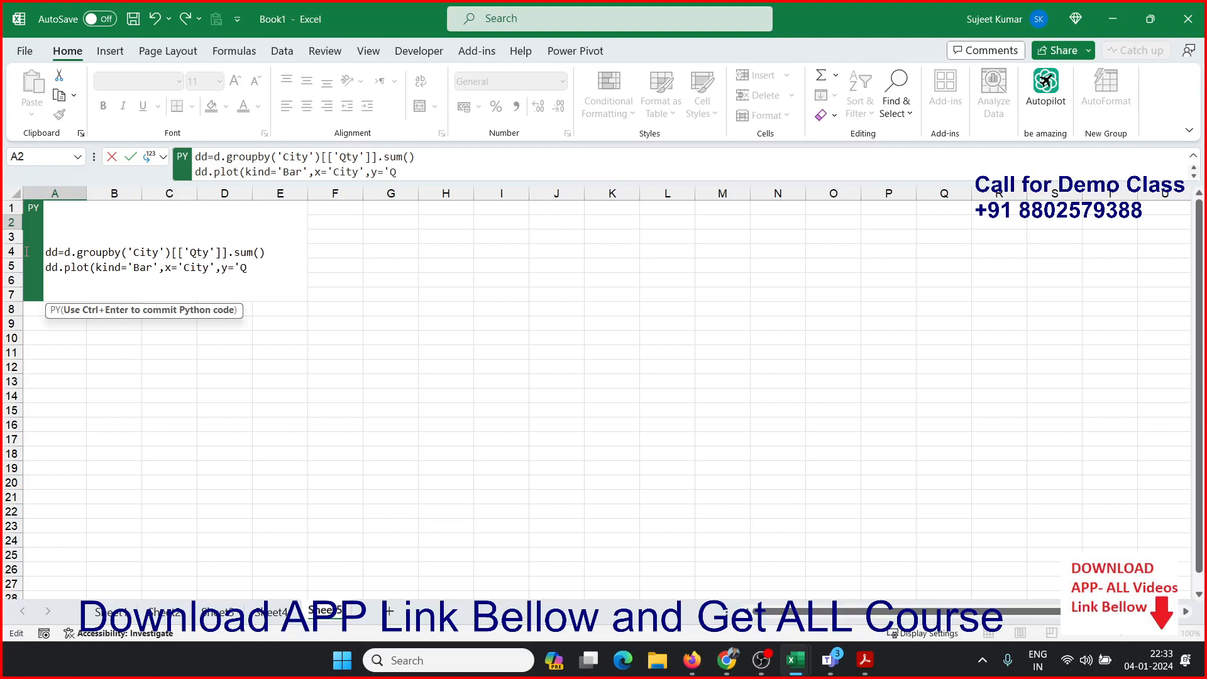
text(ty'))
key(ctrl+Return)
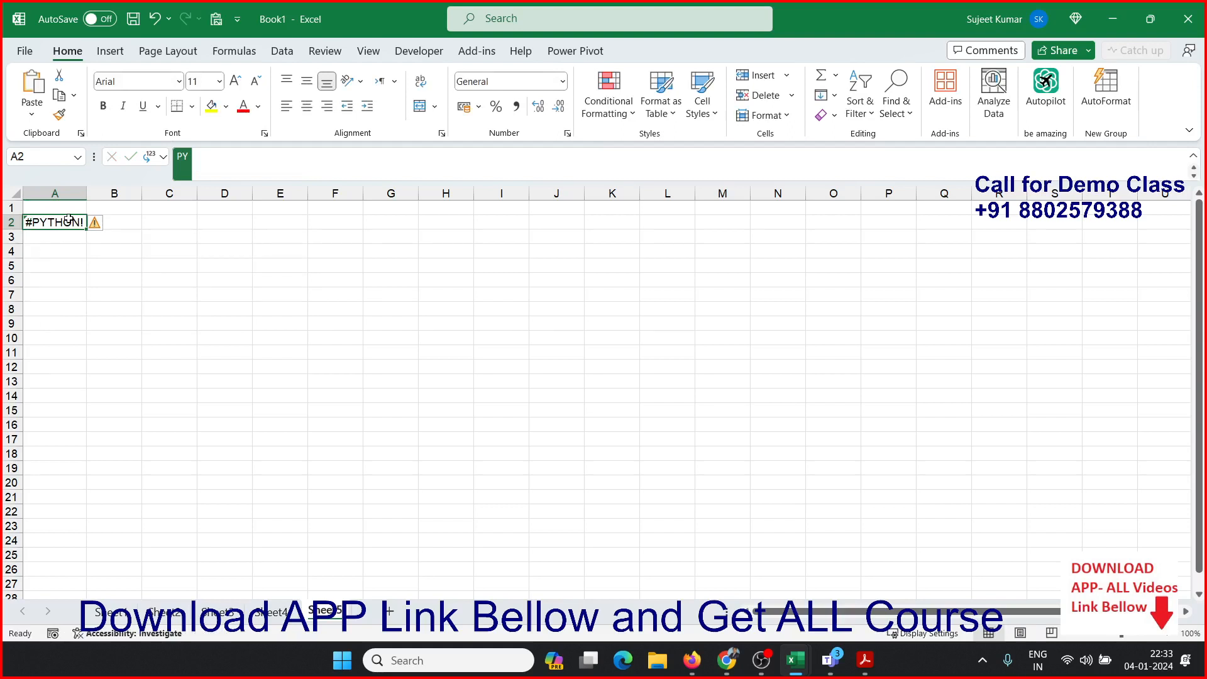
- Open the Python diagnostics to read the error for Sheet5's cell A2
click(95, 223)
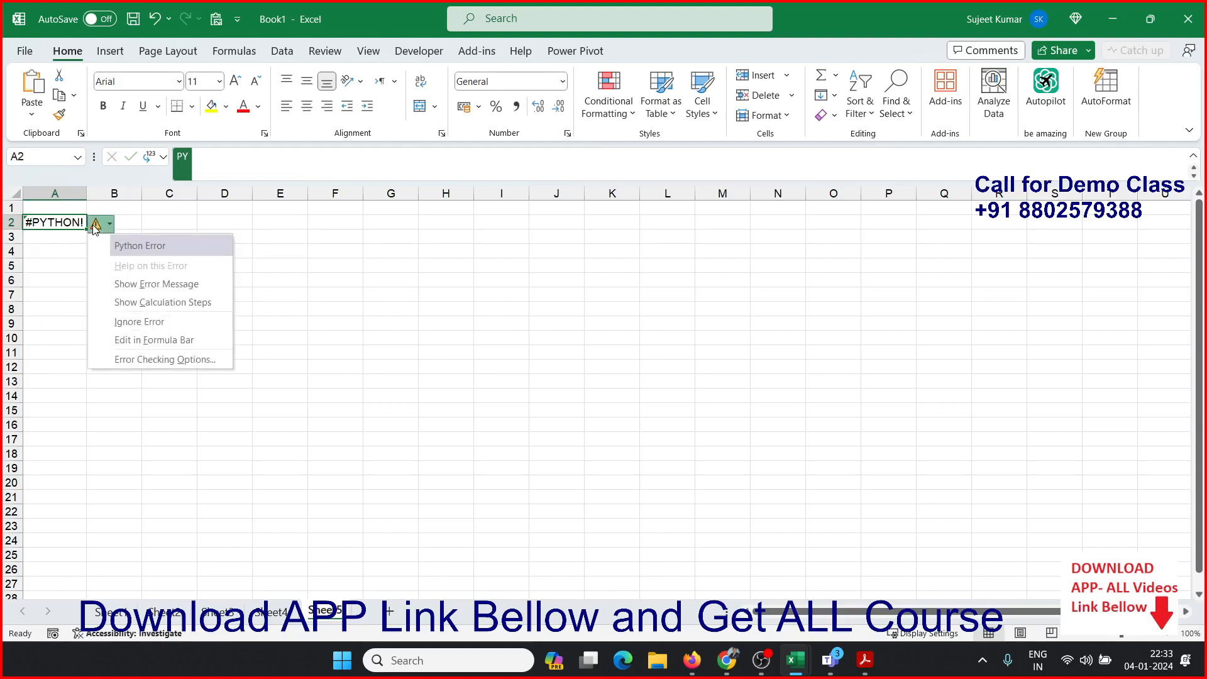
click(65, 229)
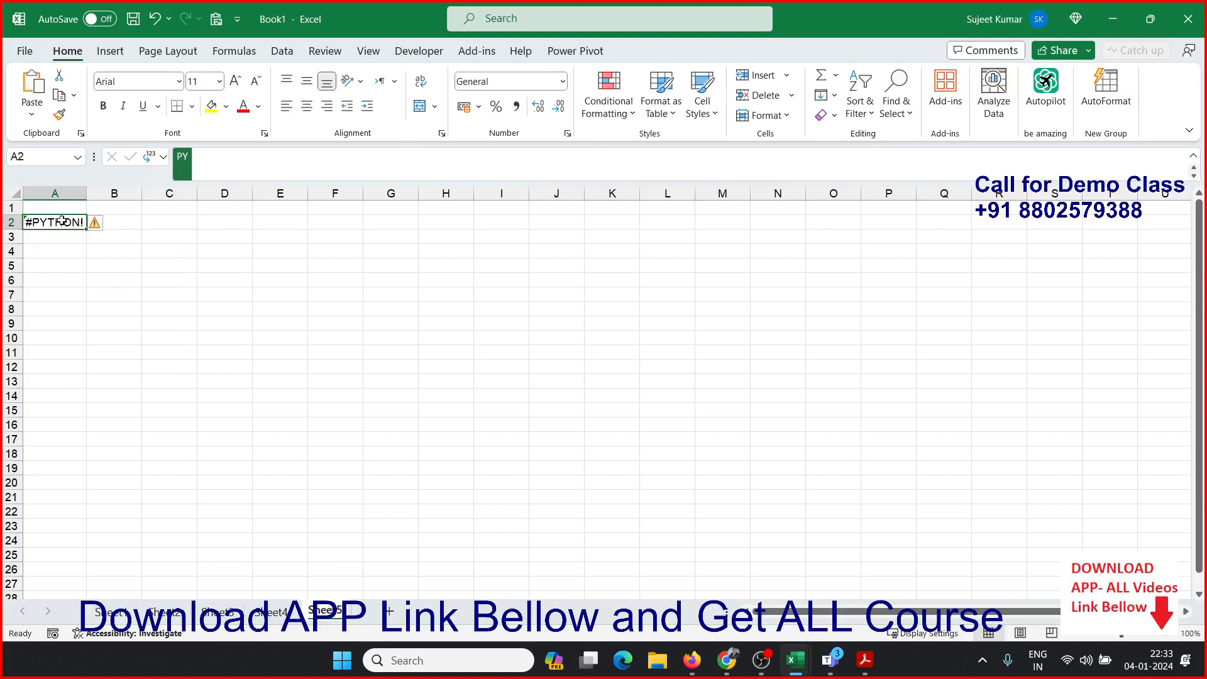
click(320, 50)
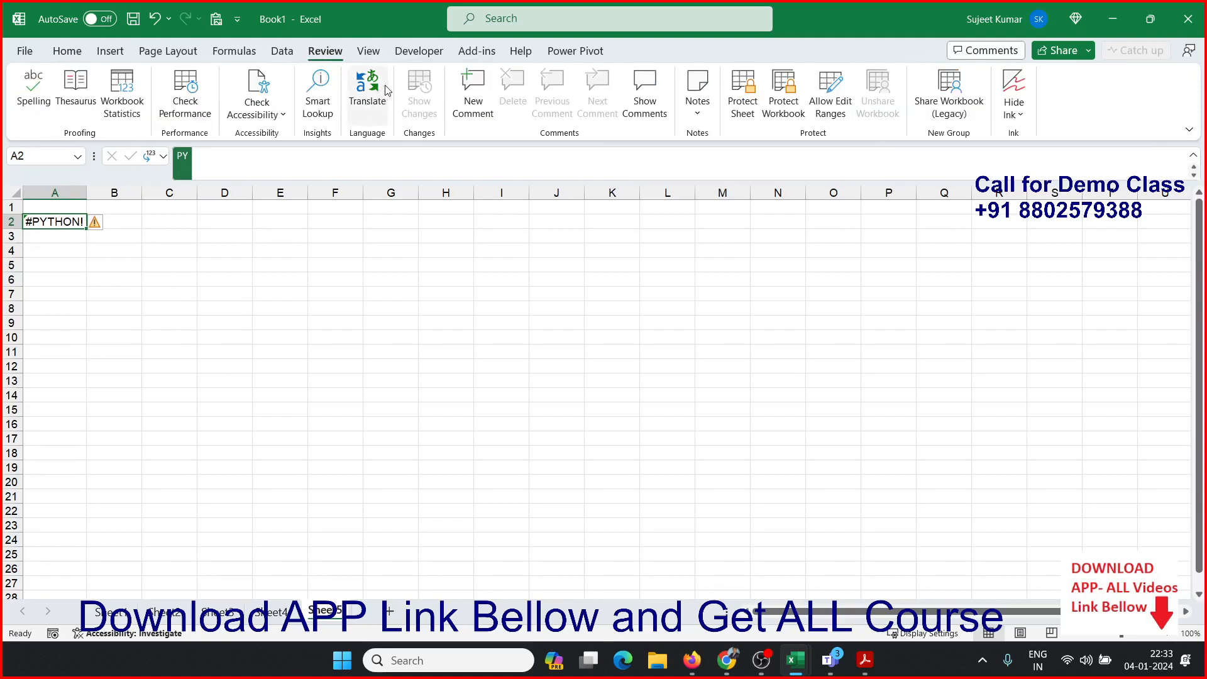
click(234, 53)
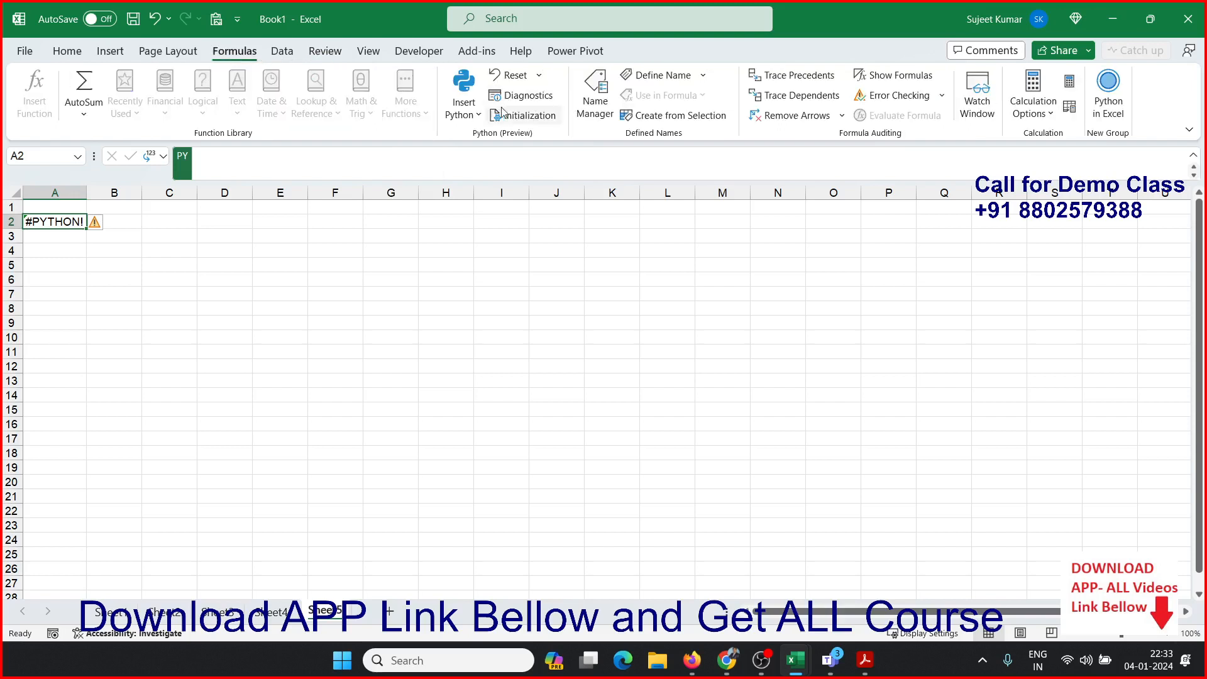
click(521, 95)
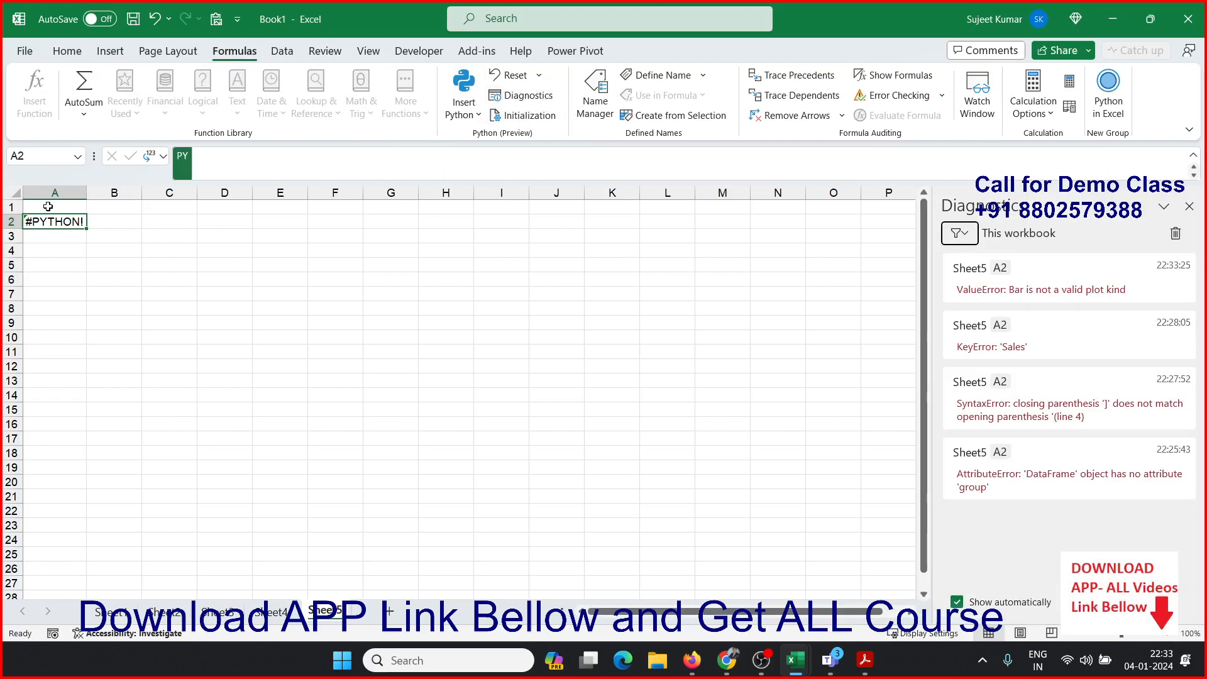
- Change the plot kind in cell A2's Python code to lowercase 'bar' and commit the code
click(44, 217)
double_click(52, 221)
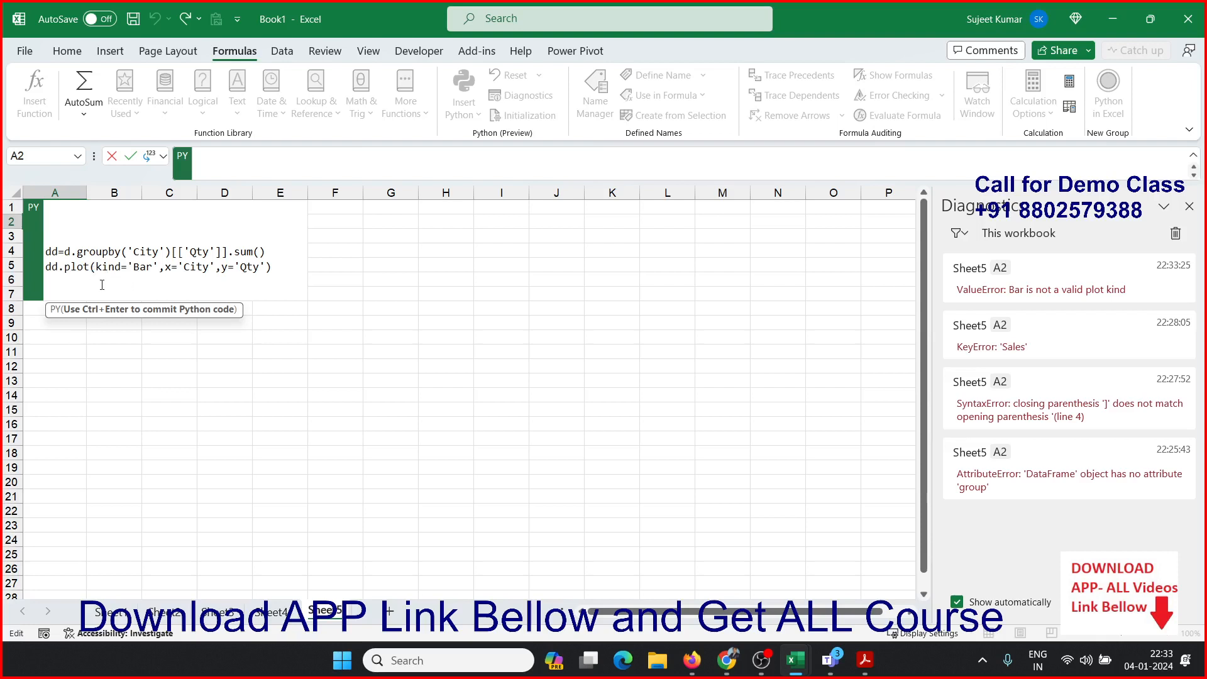
click(143, 264)
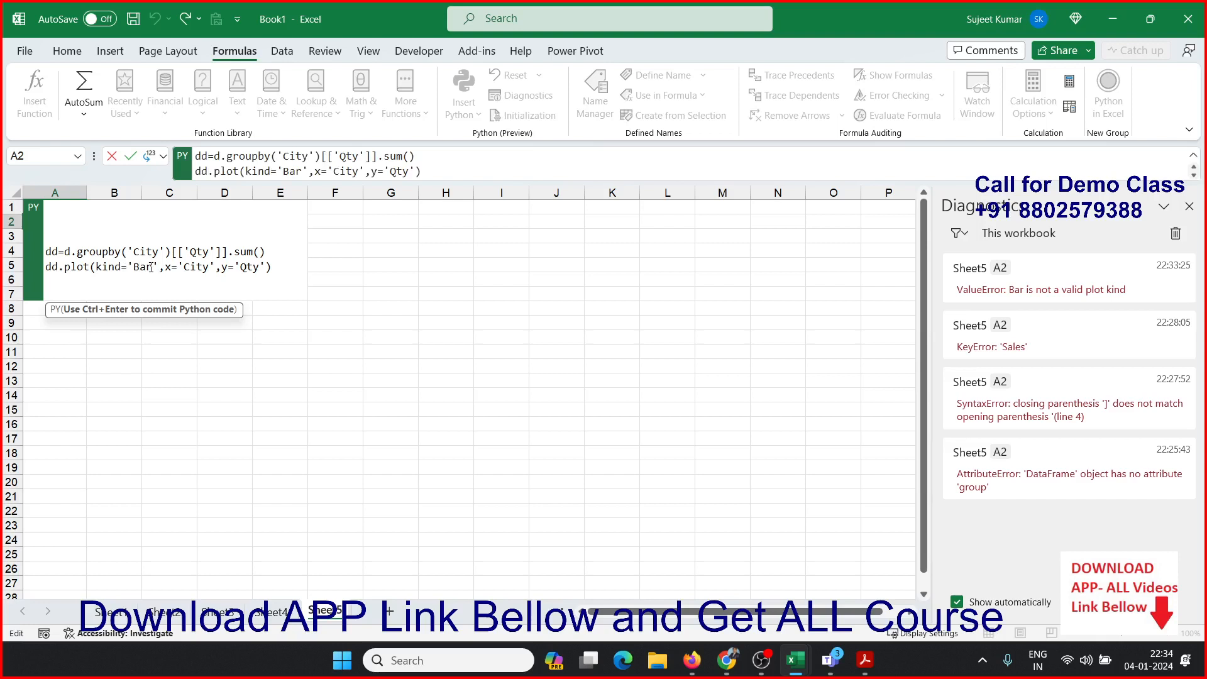
key(ctrl+Return)
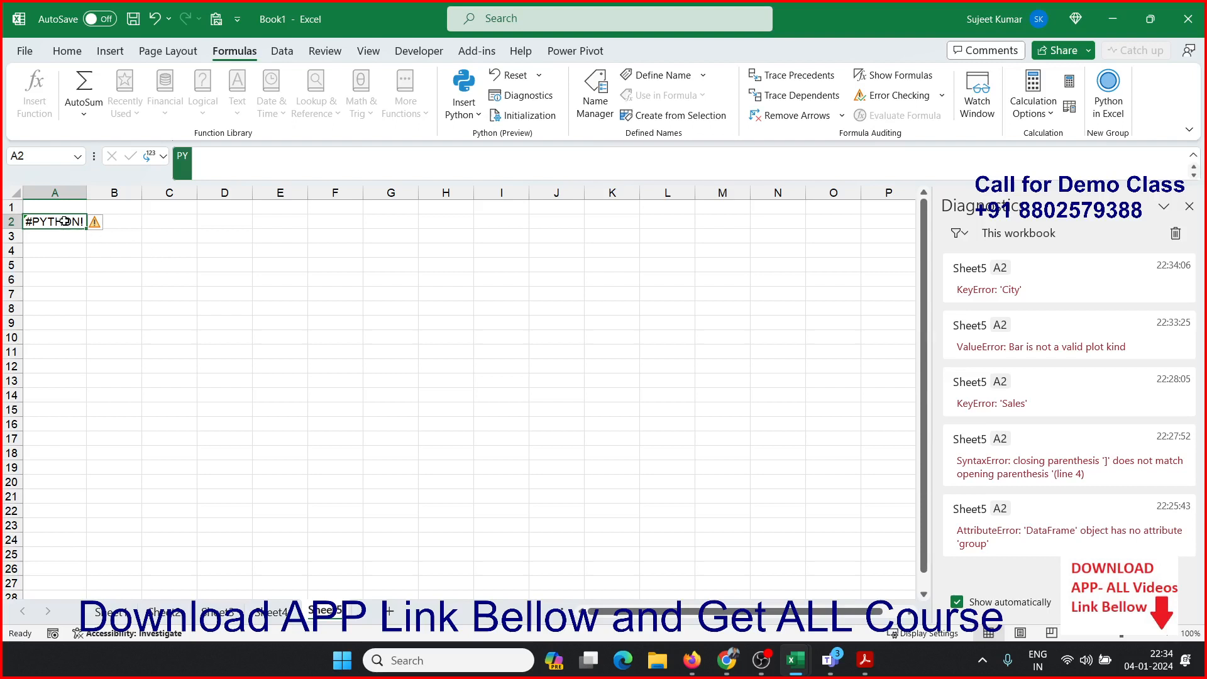
- Remove the x='City' and y='Qty' arguments so the line reads dd.plot(kind='bar'), and commit the Python code
double_click(64, 221)
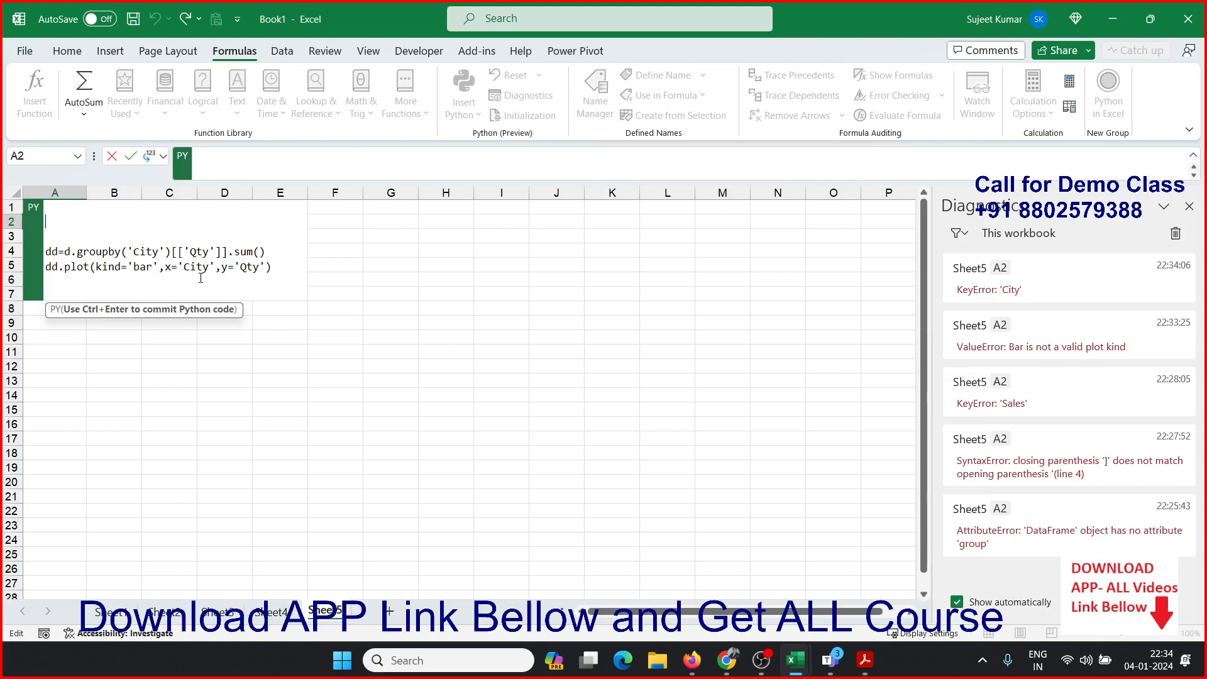
click(162, 272)
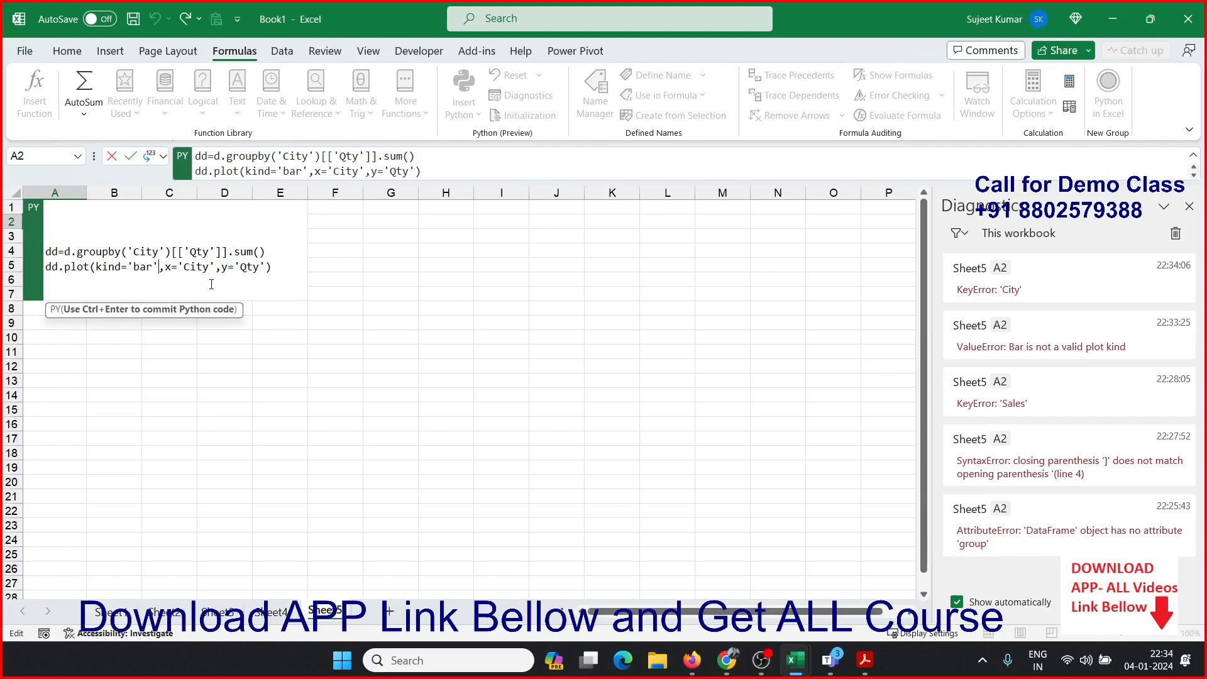
key(Delete)
key(Delete)
key(Delete)
key(Delete)
key(Delete)
key(Delete)
key(Delete)
key(Delete)
key(Delete)
key(Delete)
key(Delete)
key(Delete)
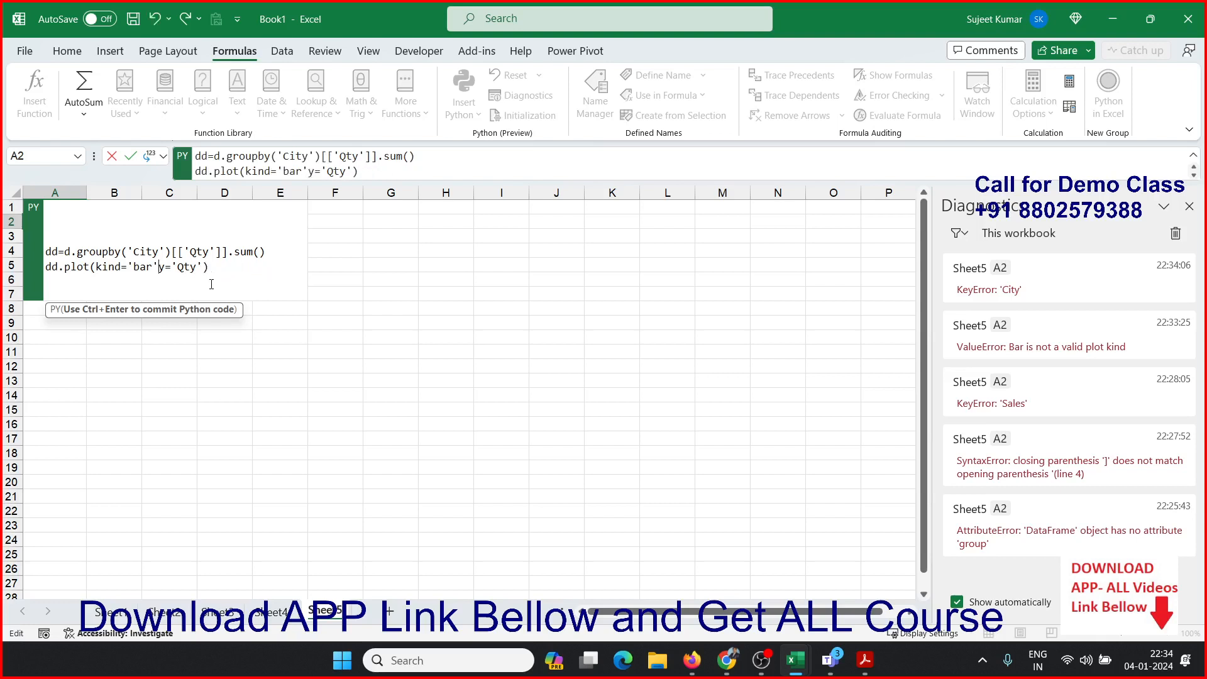
key(Delete)
key(Delete)
key(Delete)
key(ctrl+Return)
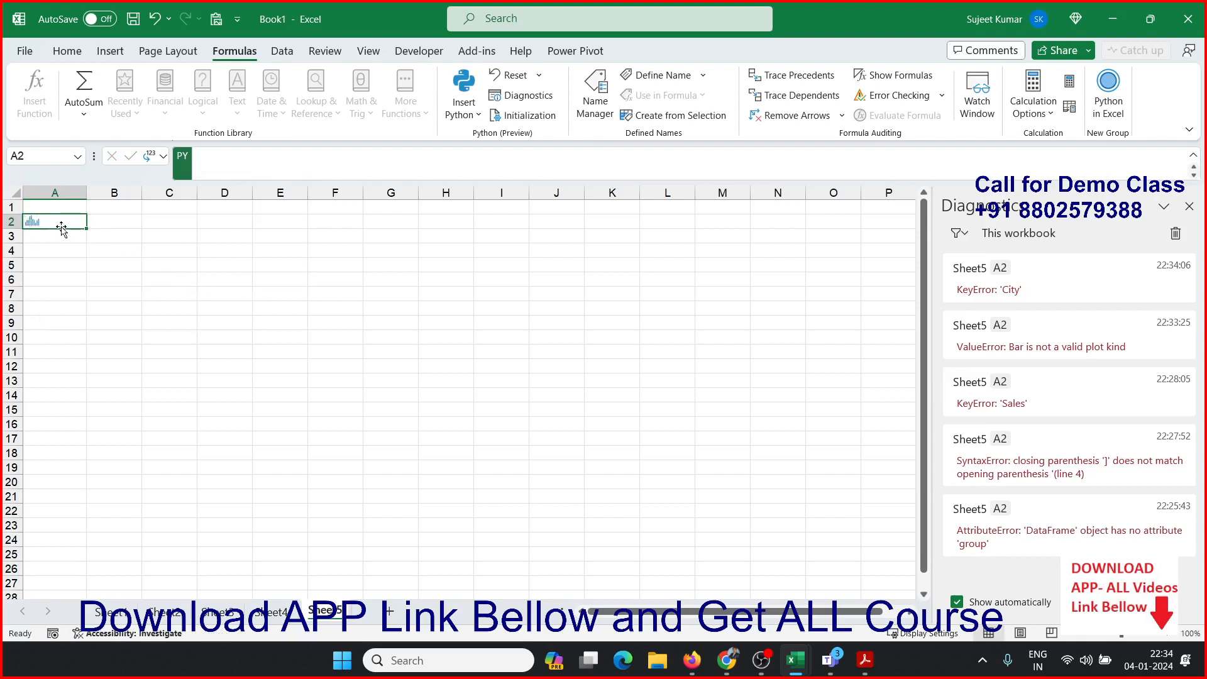
- Display cell A2's plot as a floating picture, move it to start around column C, and resize it to about 11.69 by 13.72 cm
mouse_move(37, 224)
click(101, 213)
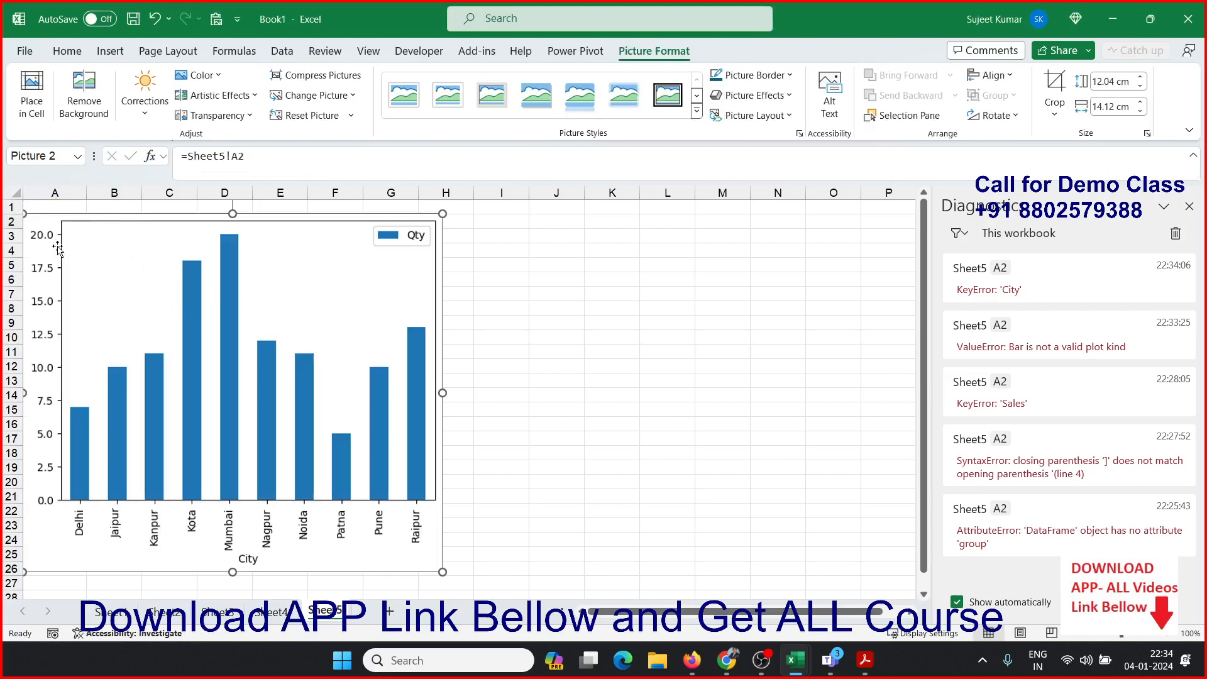
drag(37, 224, 176, 225)
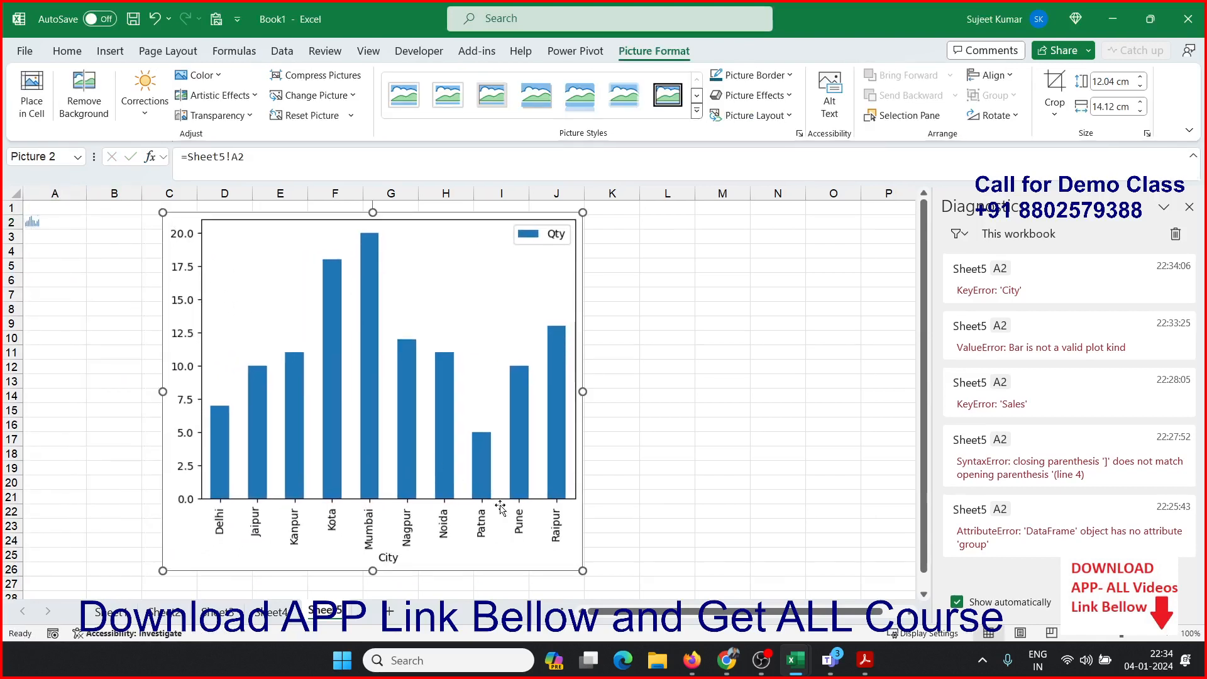
drag(580, 576, 570, 547)
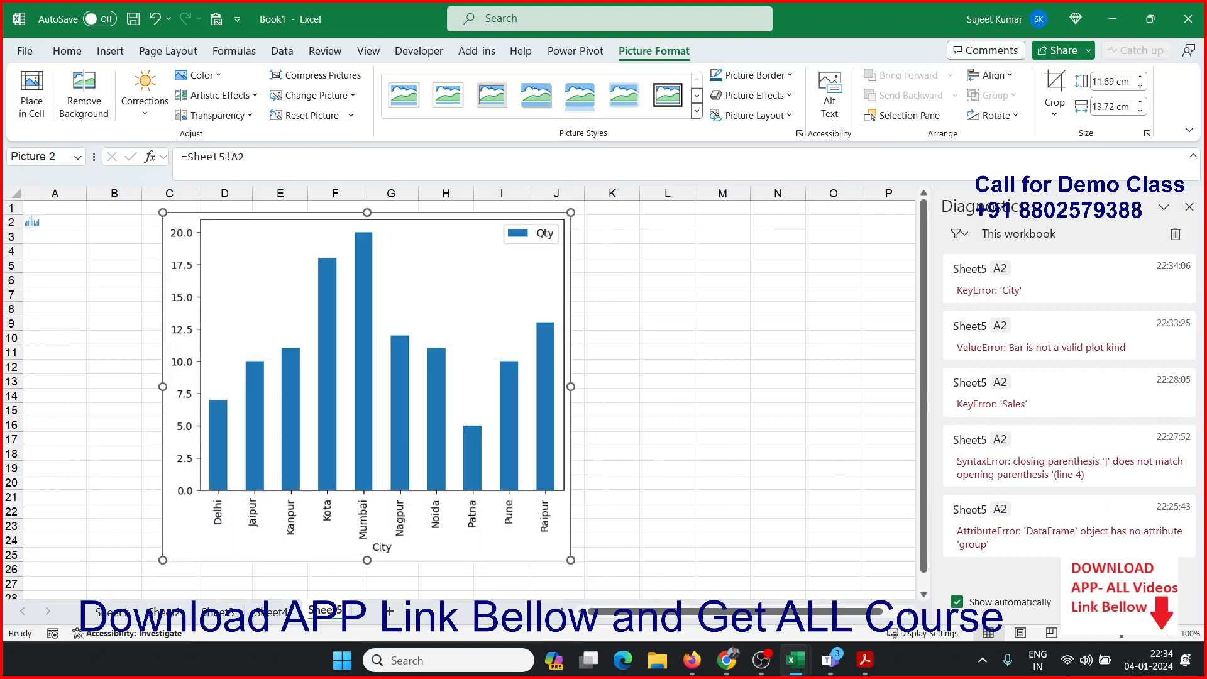
- Review the groupby and dd.plot lines of the Python code in cell A2 beside the bar plot
key(alt+Tab)
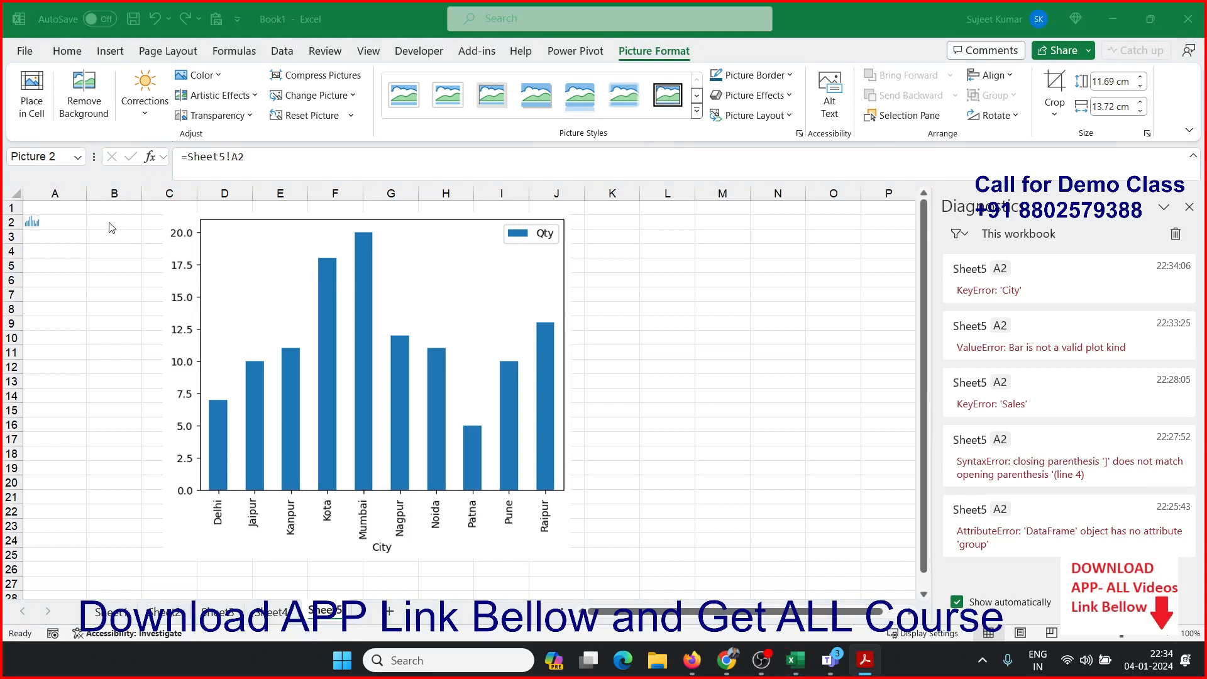
double_click(76, 227)
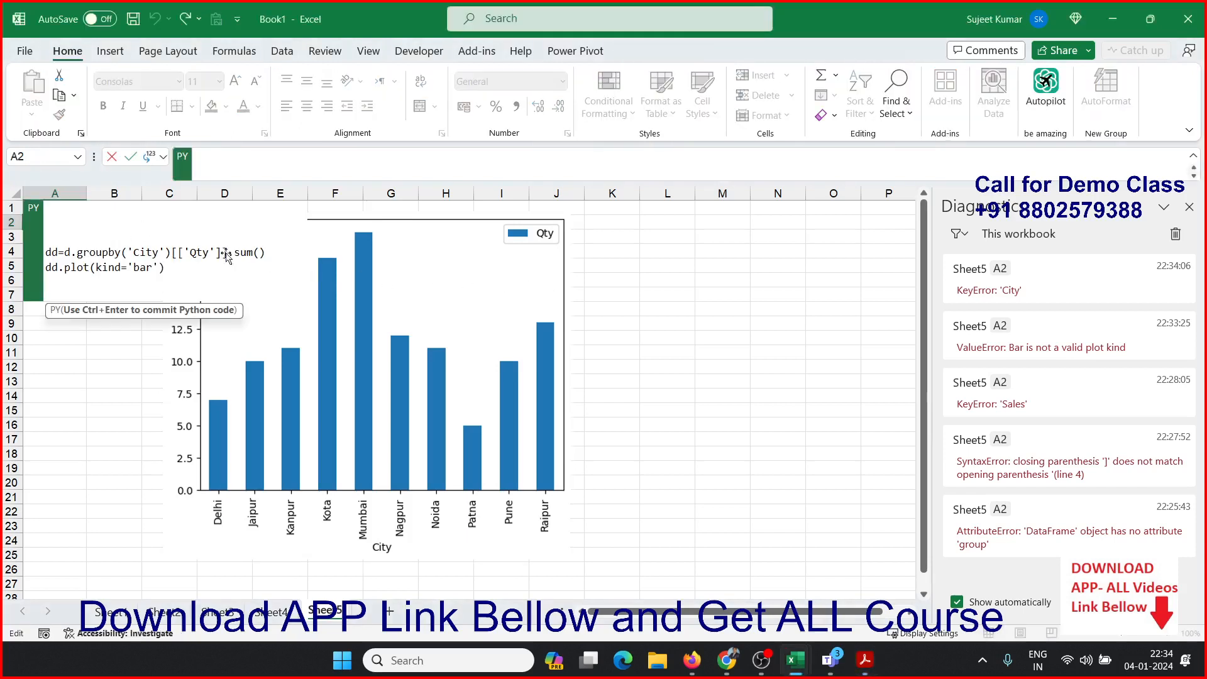
key(ctrl+Return)
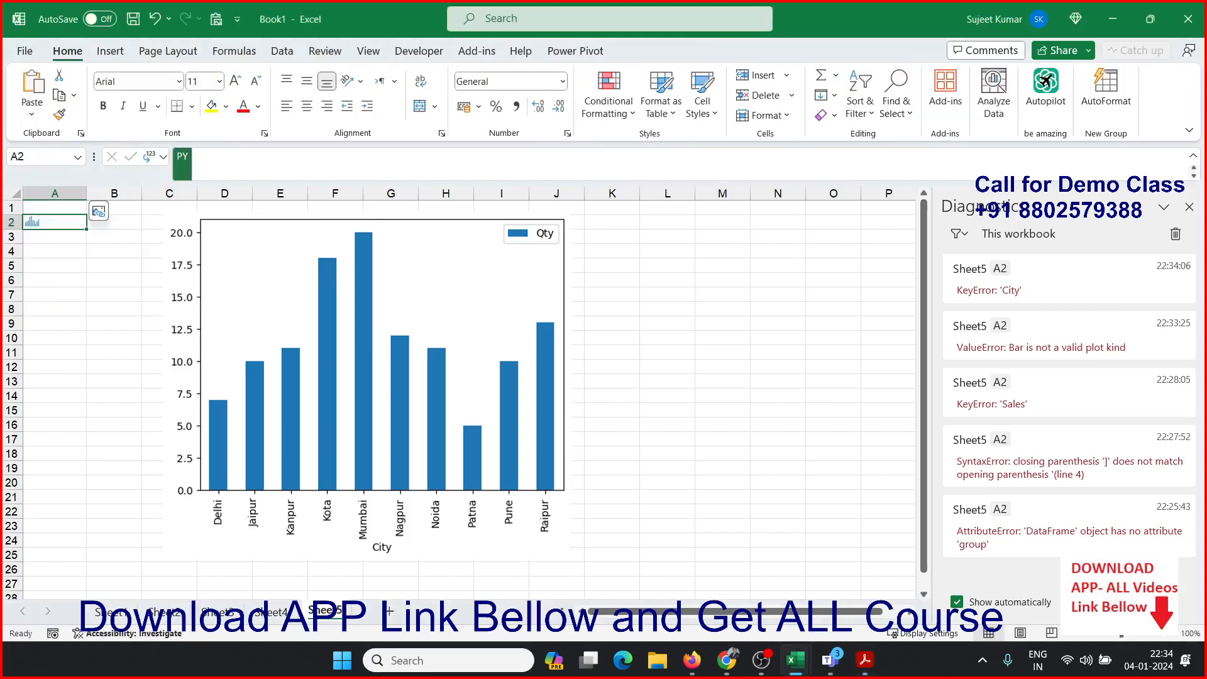
key(alt+Tab)
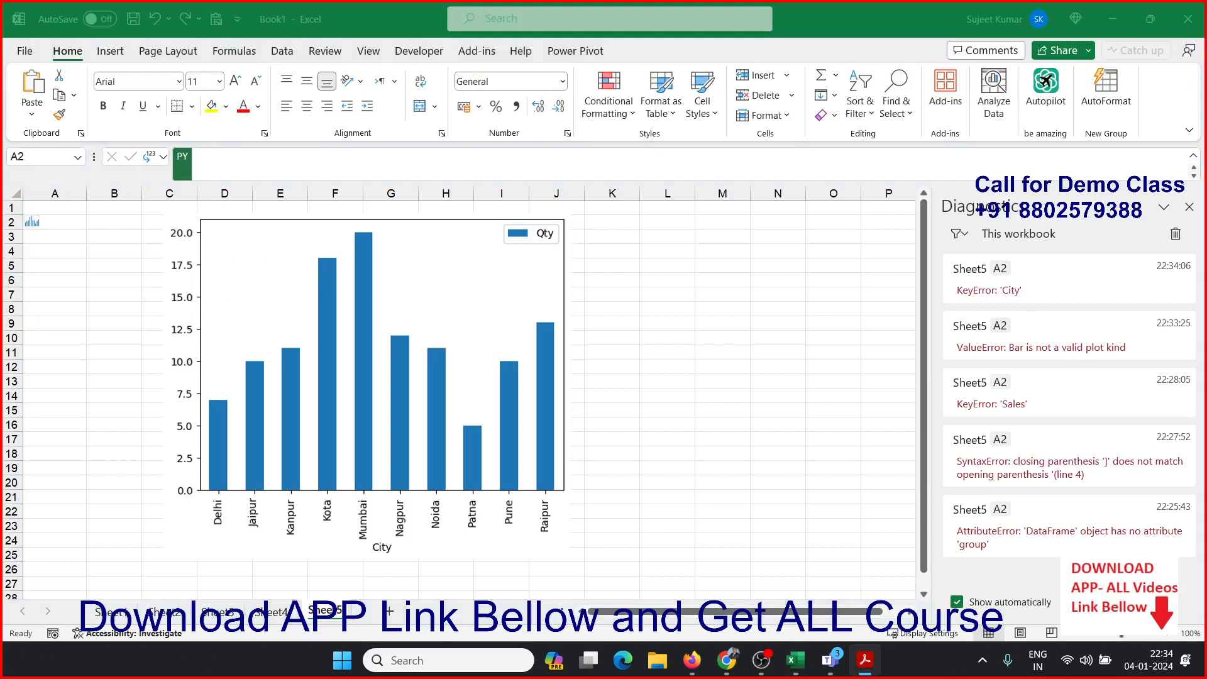
double_click(57, 224)
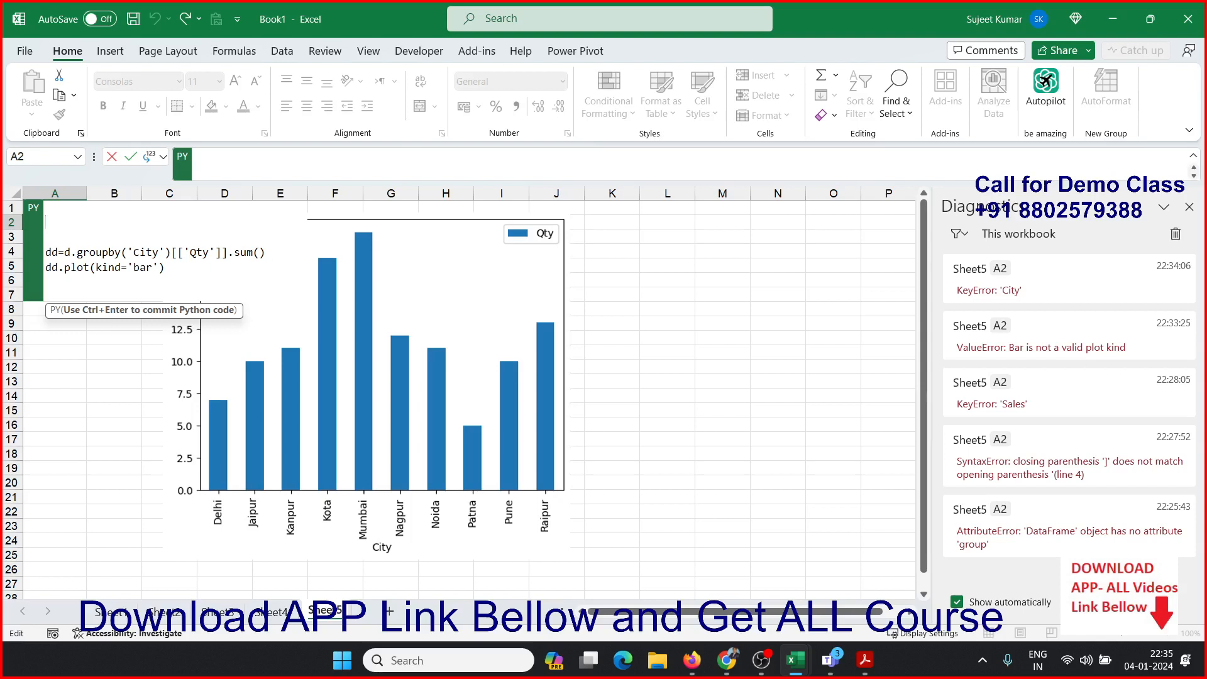
key(alt+Tab)
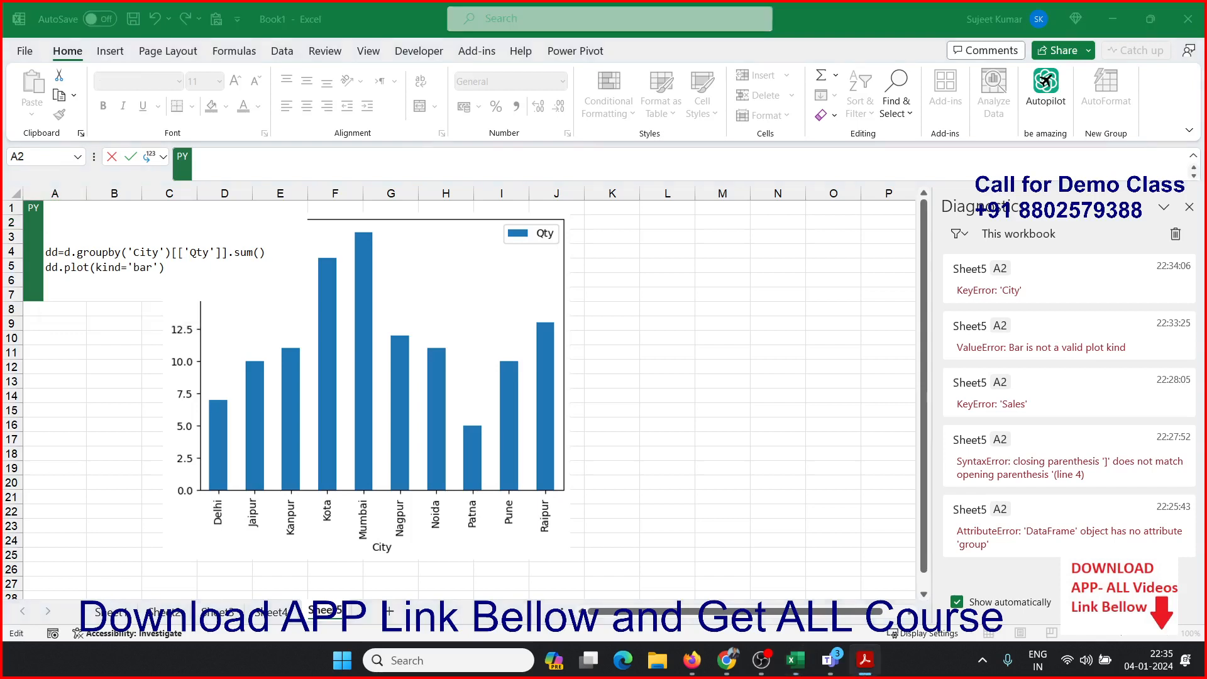